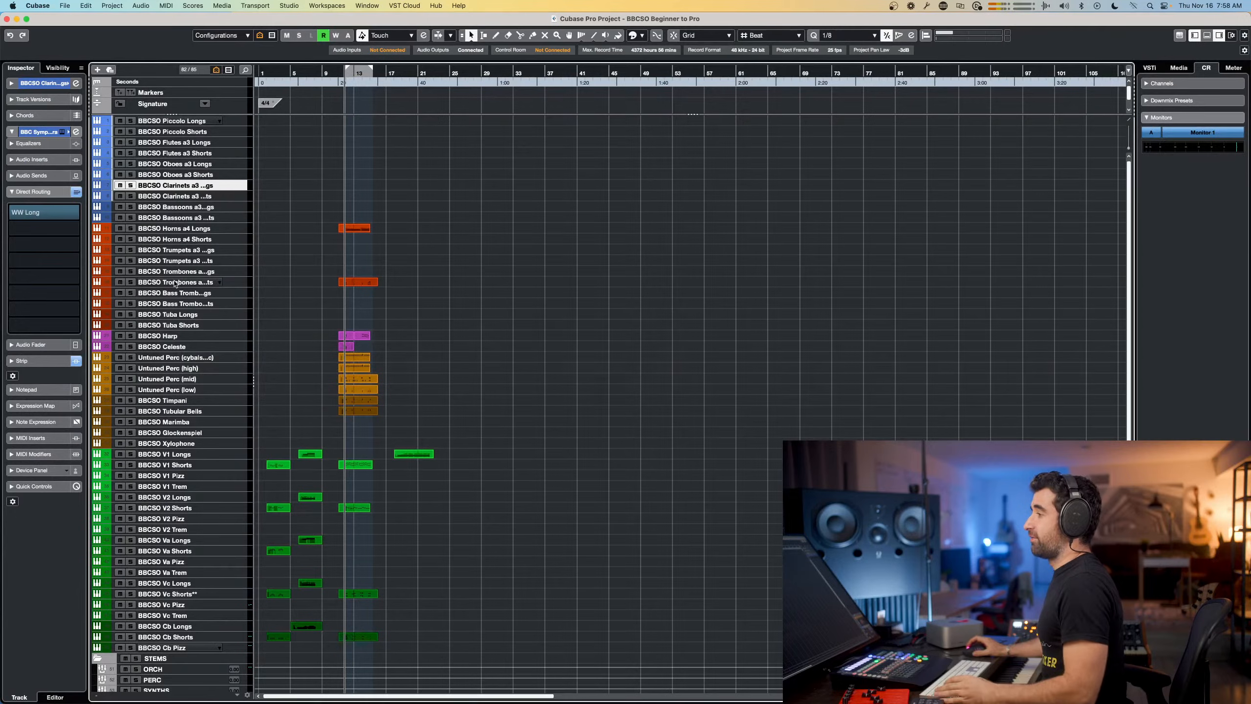
Inspect the BBC Symphony Orchestra instrument on the Flutes a3 Shorts and Piccolo Longs tracks
{"action": "left_click", "coordinate": [196, 154]}
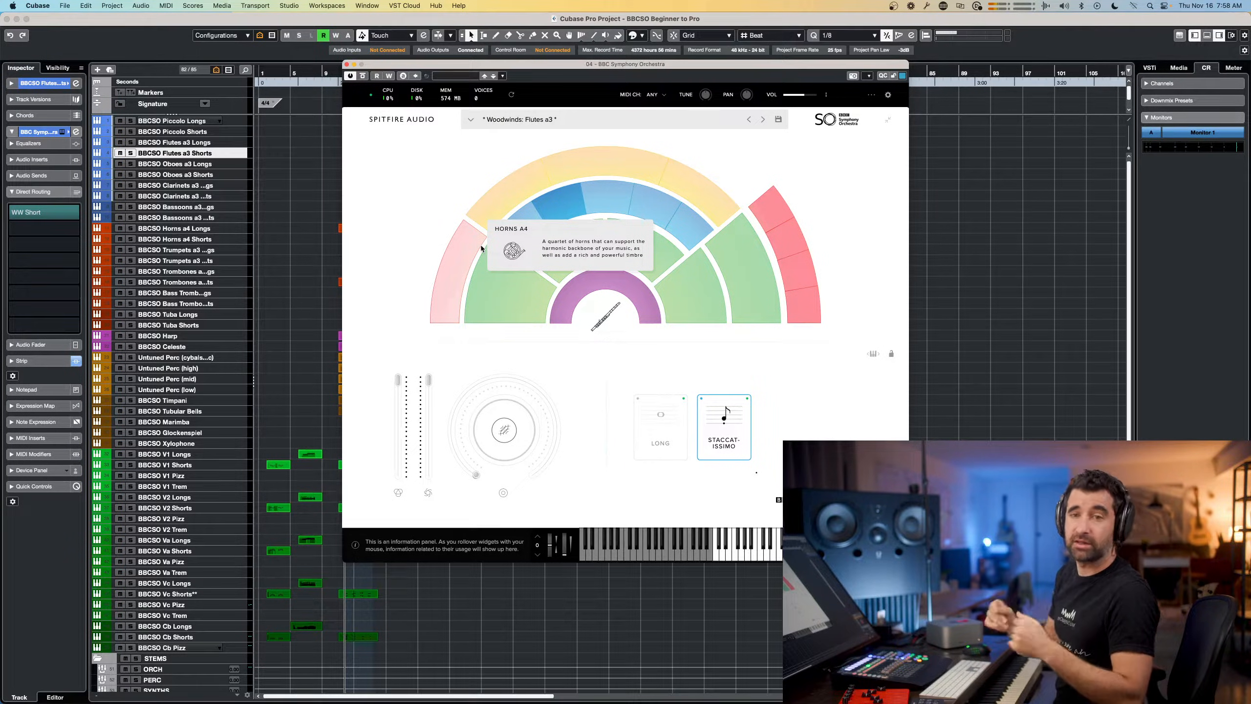
{"action": "left_click", "coordinate": [347, 65]}
{"action": "left_click", "coordinate": [169, 122]}
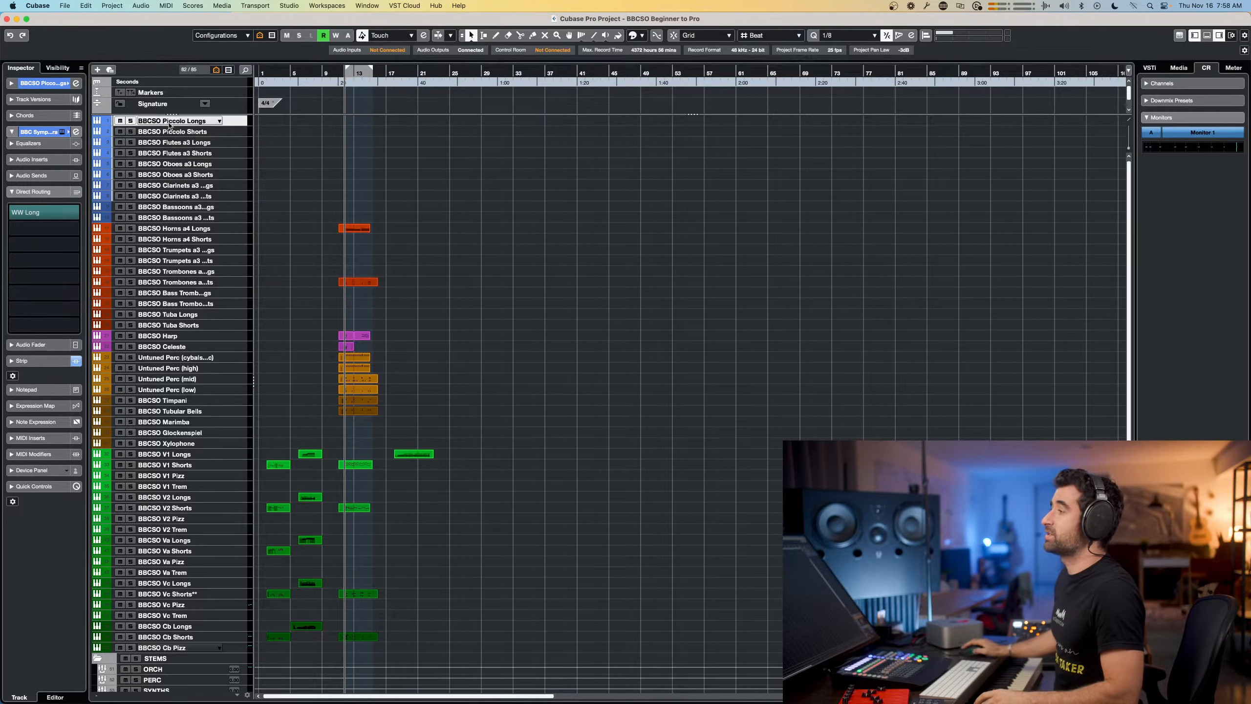
{"action": "key", "text": "e"}
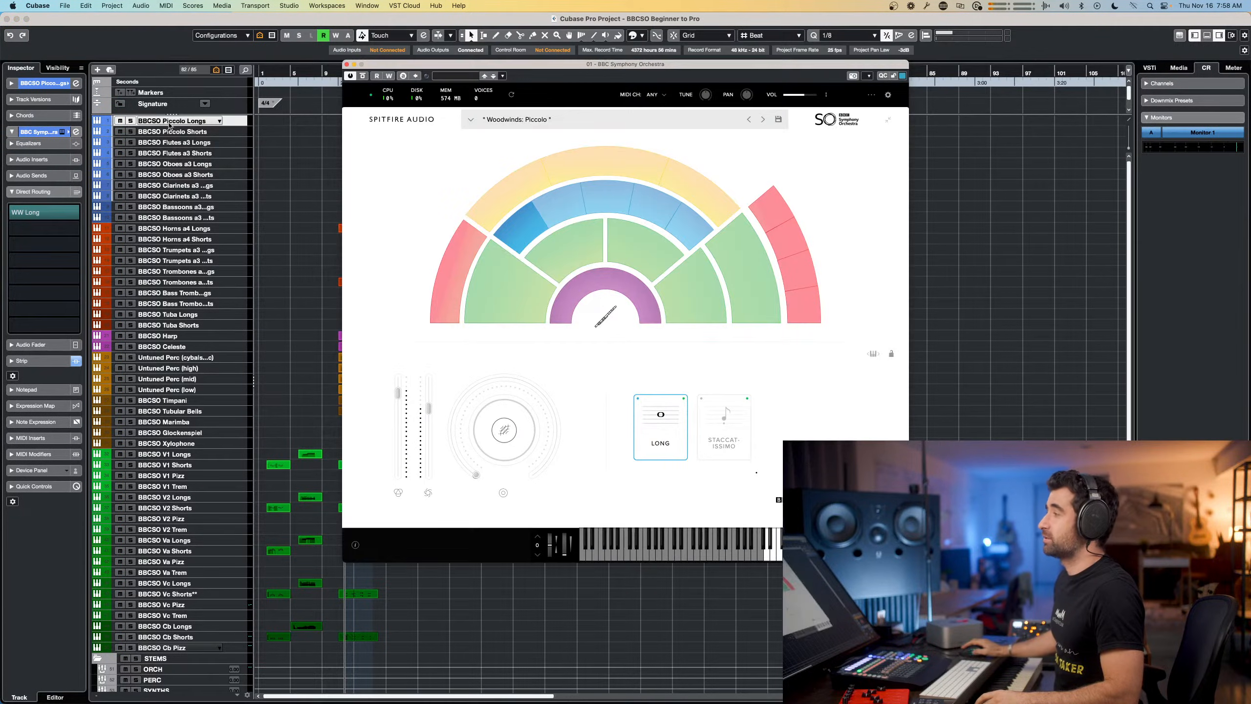
{"action": "left_click", "coordinate": [347, 64]}
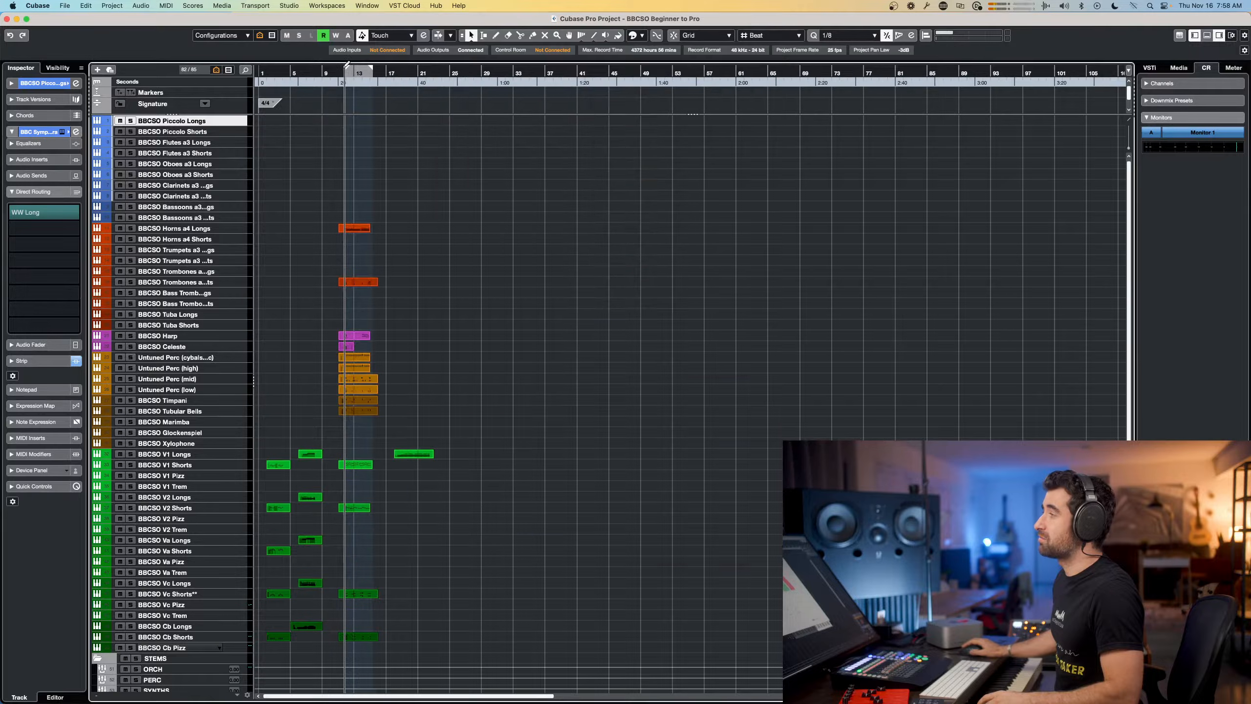
Add one Kontakt instrument track with Stereo Out output below BBCSO Piccolo Longs
{"action": "right_click", "coordinate": [199, 122]}
{"action": "mouse_move", "coordinate": [261, 129]}
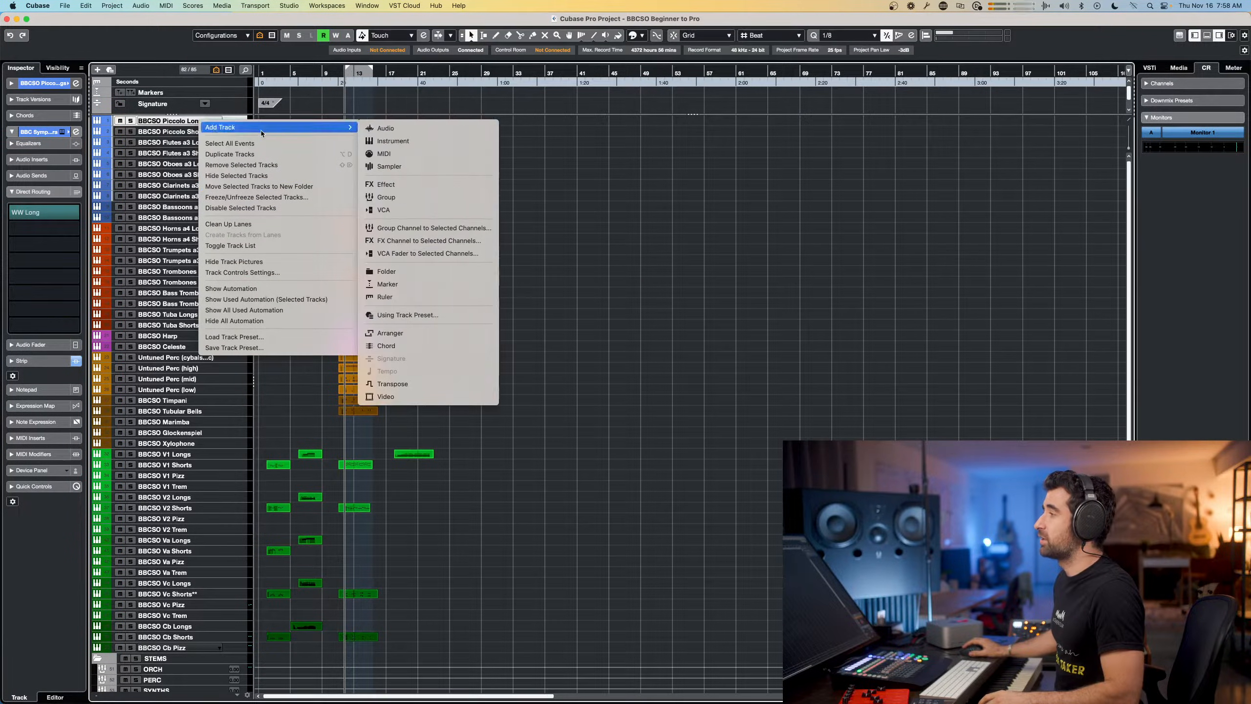
{"action": "left_click", "coordinate": [414, 141]}
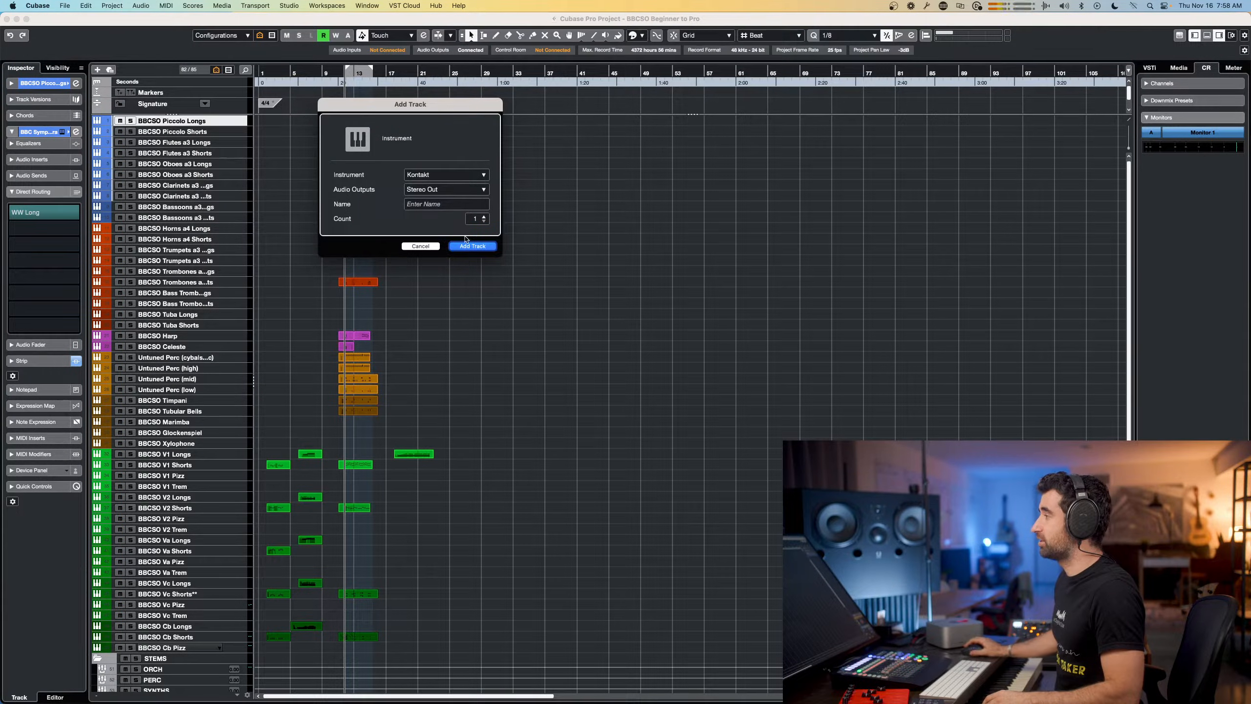
{"action": "left_click", "coordinate": [472, 245]}
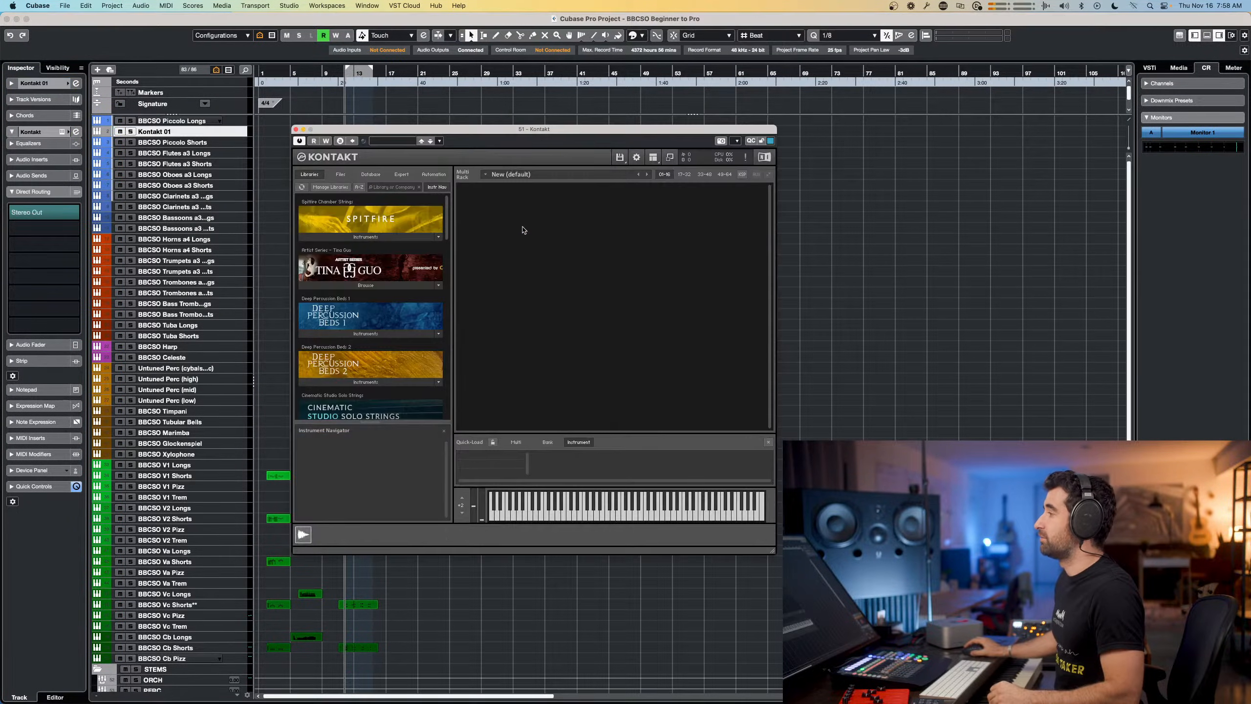
{"action": "left_click_drag", "start_coordinate": [560, 130], "coordinate": [702, 162]}
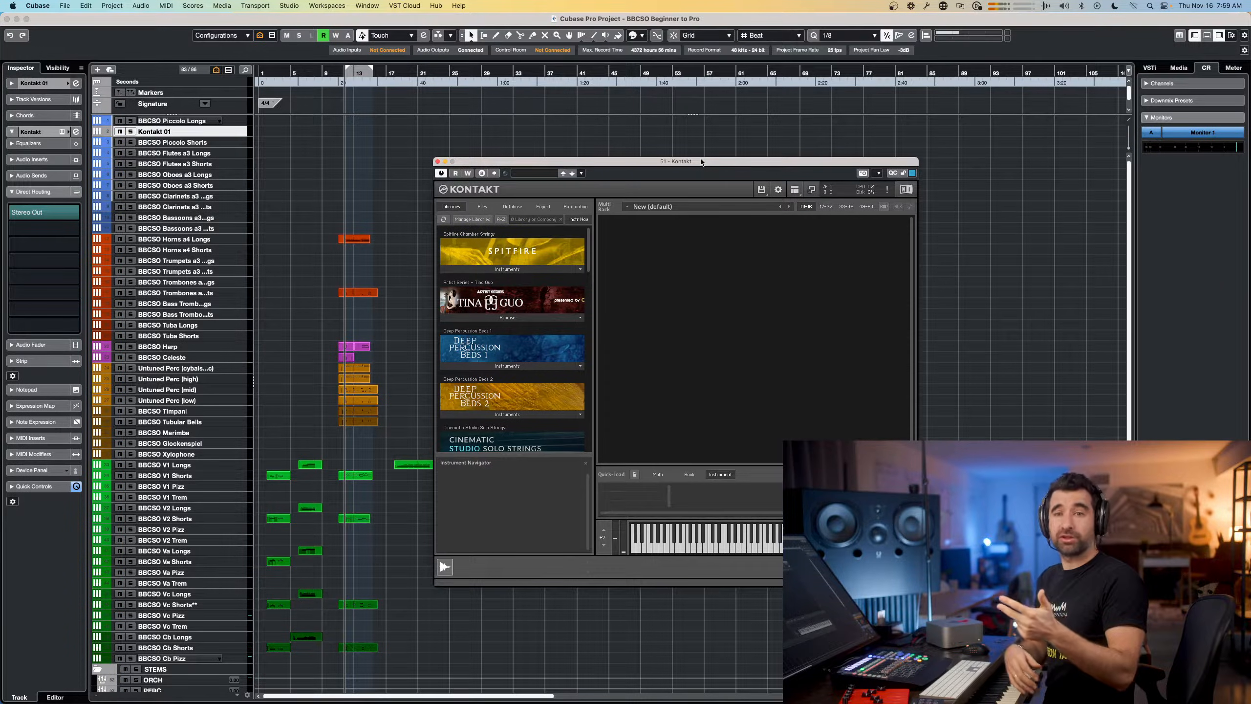
Review the Sketching Patches slide in Chrome, return to Cubase and close the Kontakt window
{"action": "key", "text": "super+Tab"}
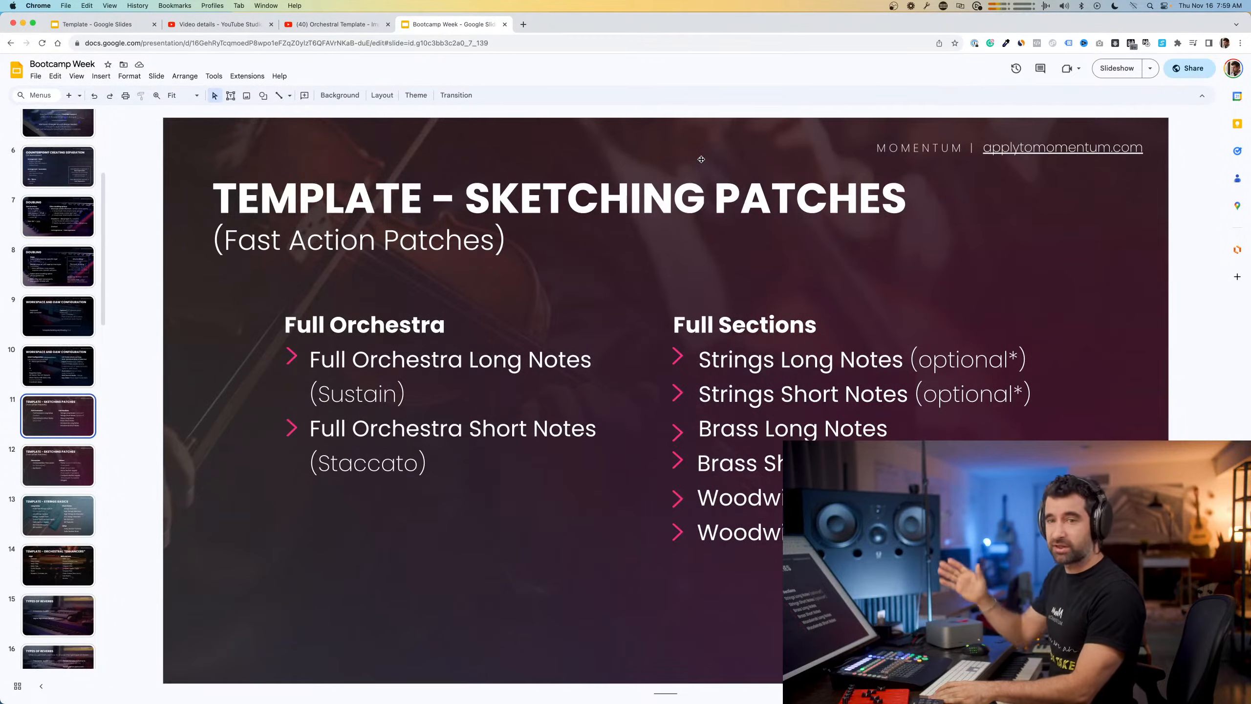
{"action": "key", "text": "super+Tab"}
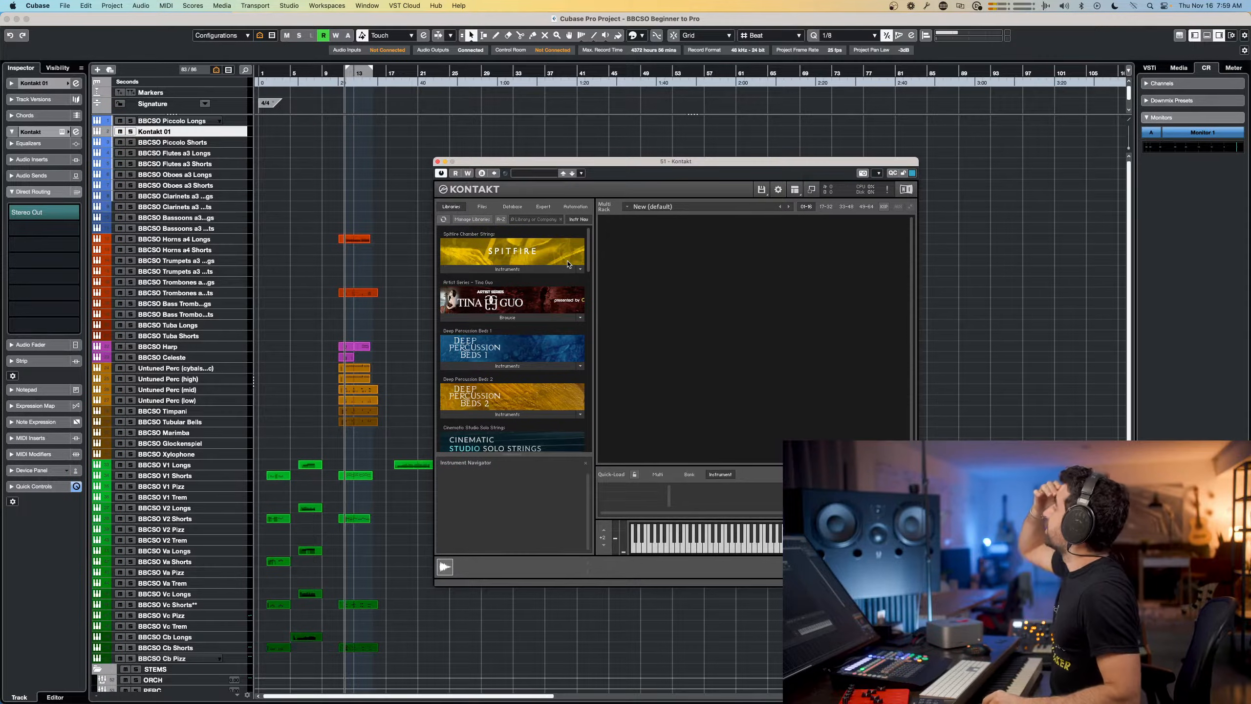
{"action": "left_click", "coordinate": [437, 162]}
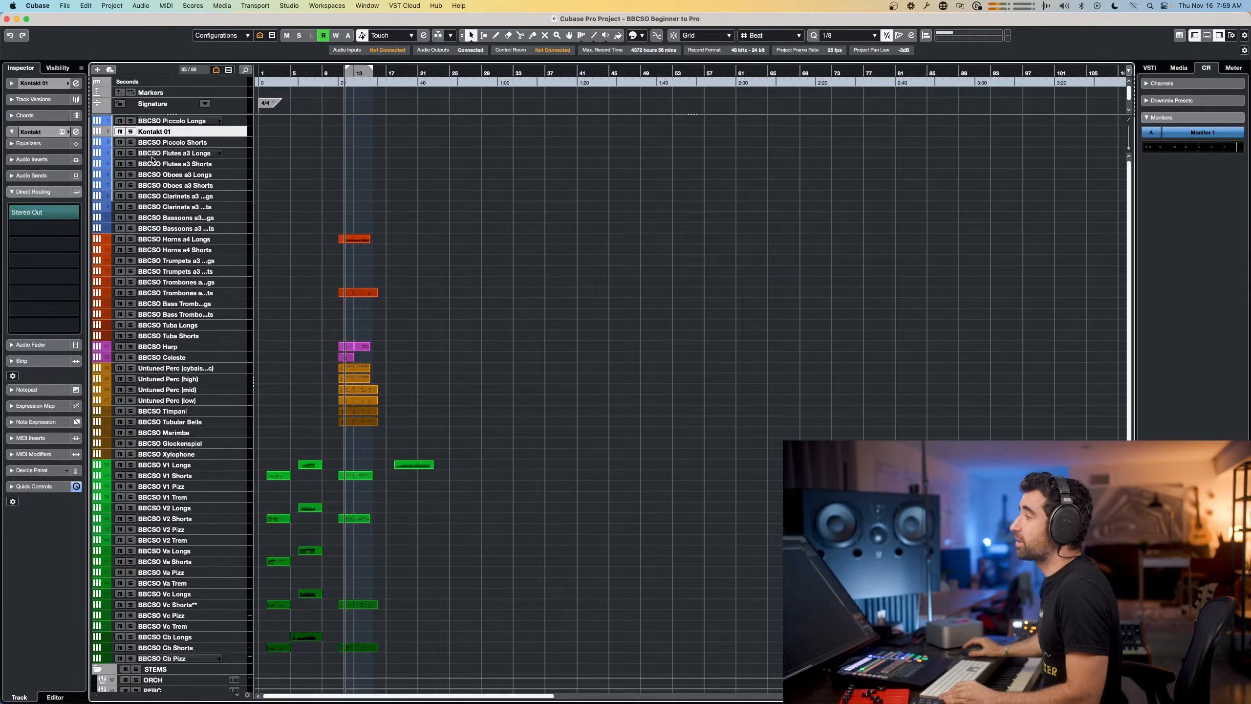
Start a track import from the project ICONICATemplate NoMusic.cpr in the ICONICA Template folder under COMPOSING/TEMPLATES
{"action": "left_click", "coordinate": [65, 5]}
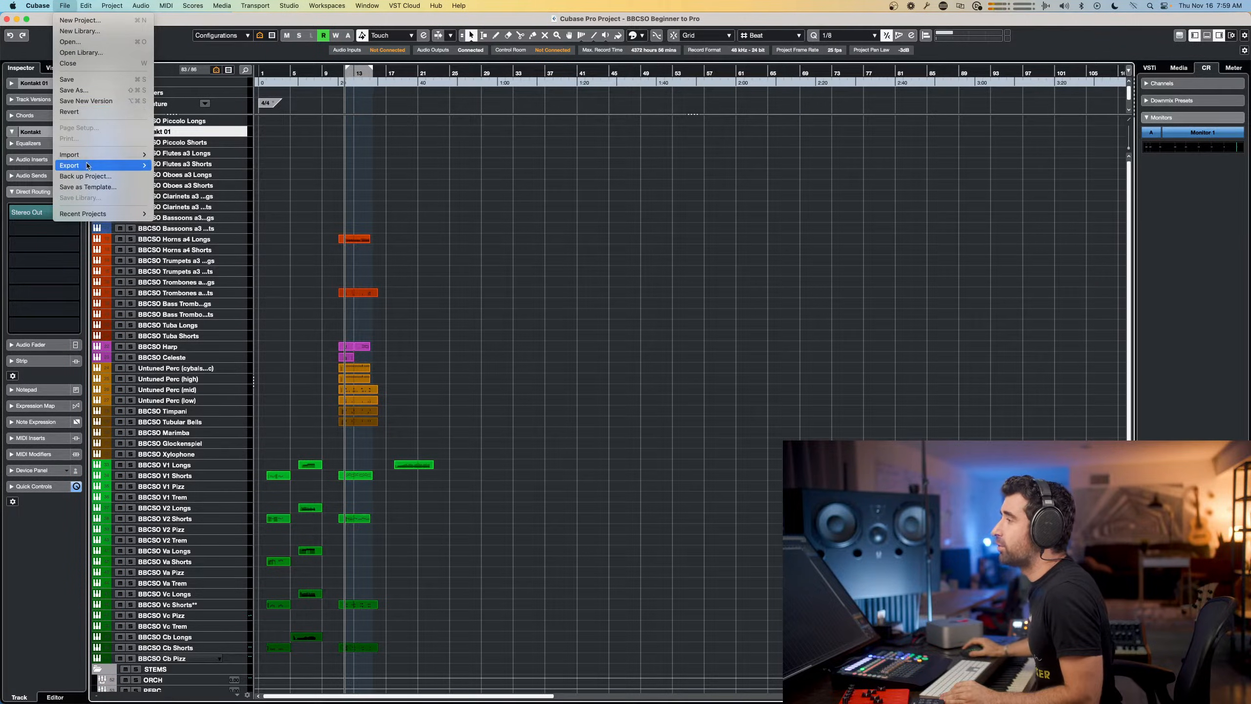
{"action": "mouse_move", "coordinate": [94, 155]}
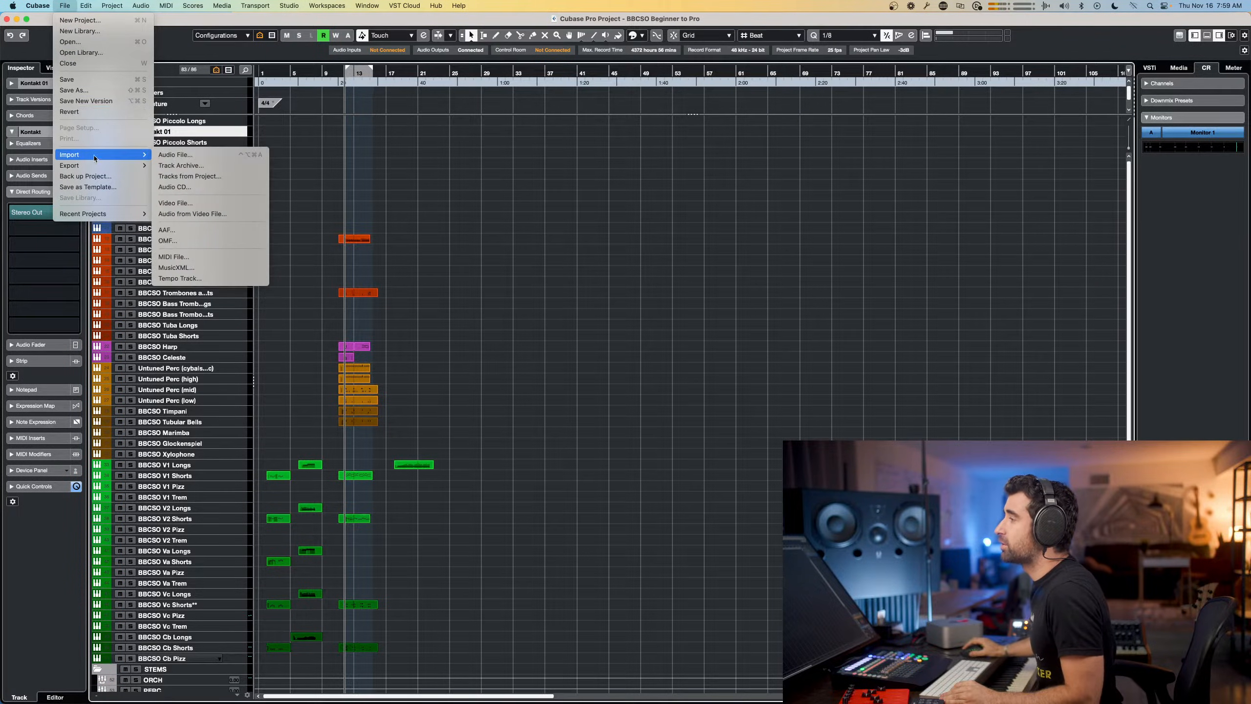
{"action": "left_click", "coordinate": [207, 178]}
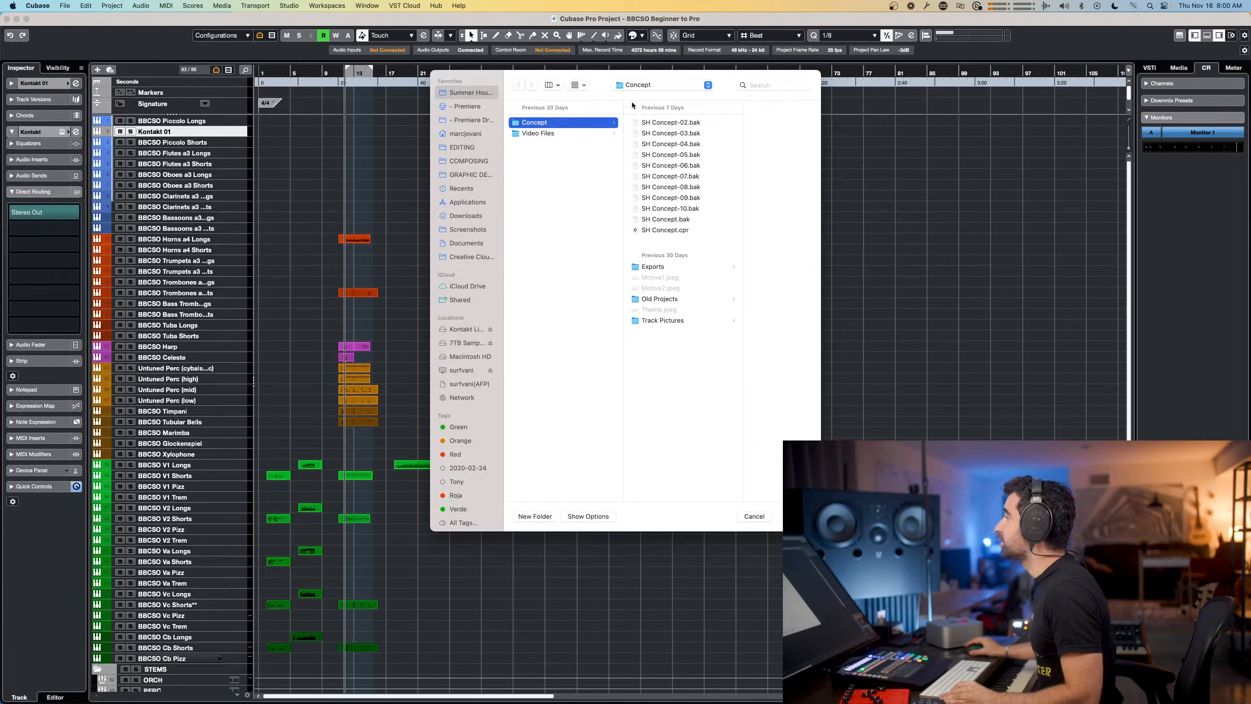
{"action": "left_click", "coordinate": [617, 86]}
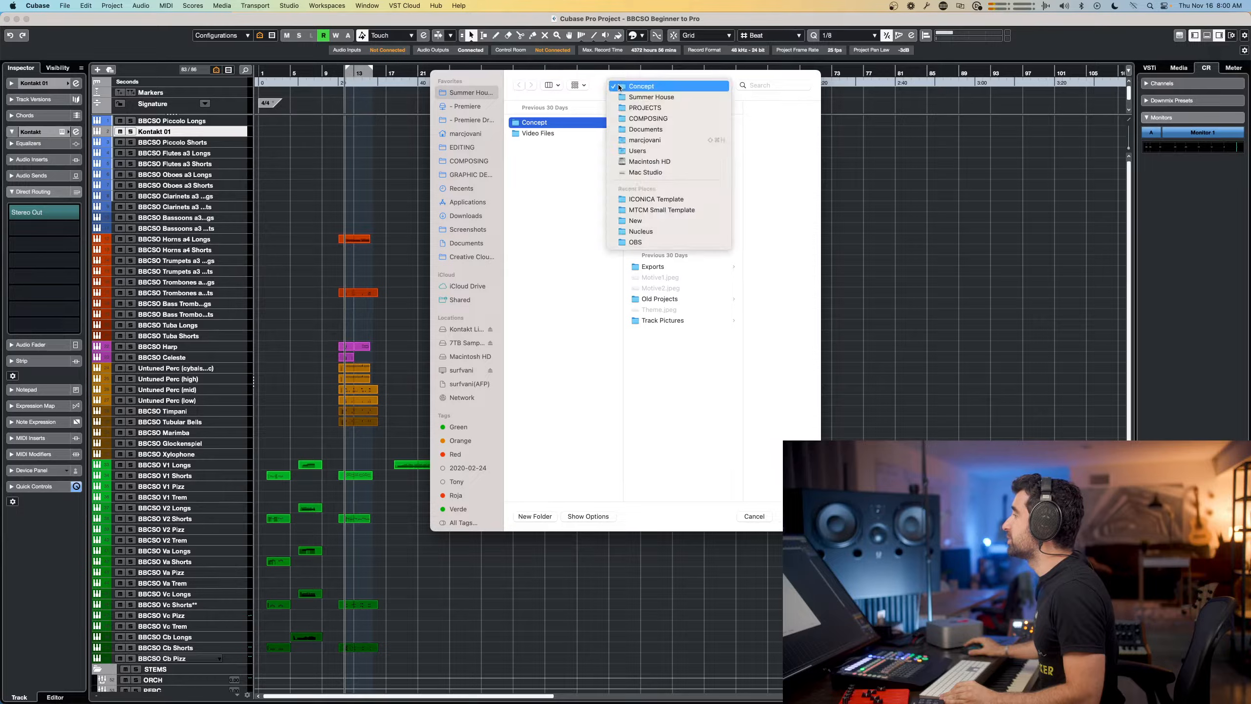
{"action": "left_click", "coordinate": [648, 119]}
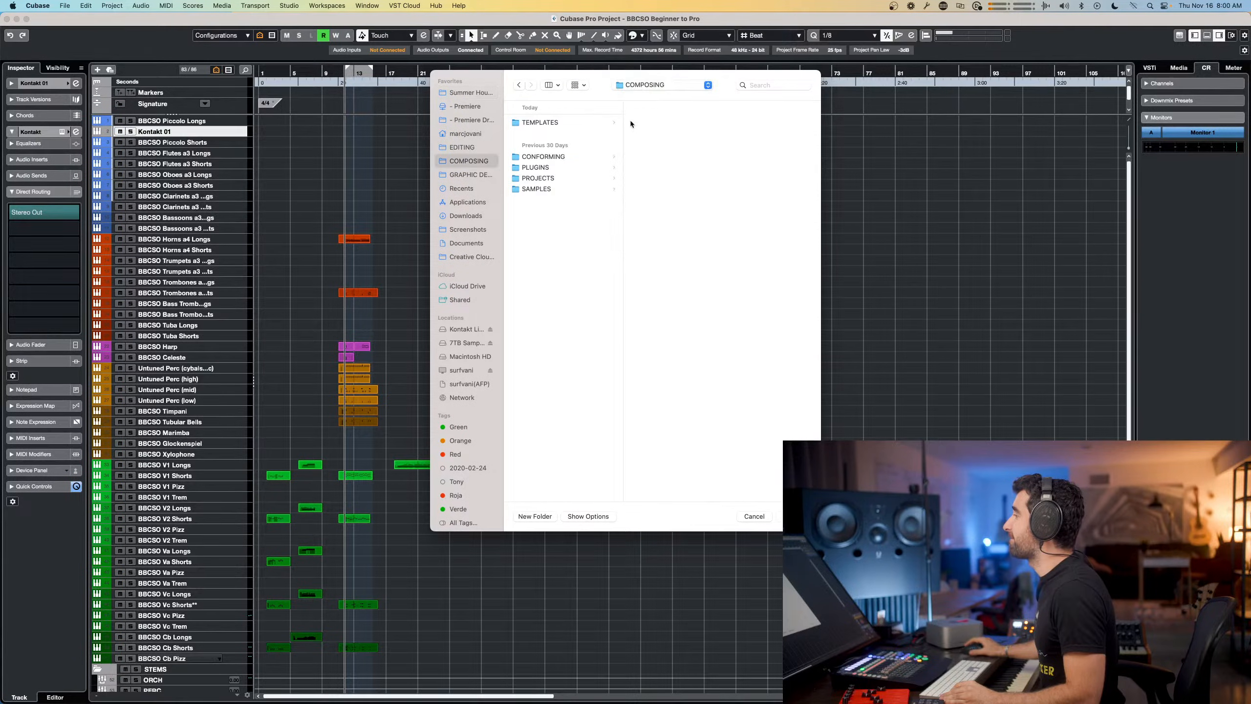
{"action": "left_click", "coordinate": [586, 123]}
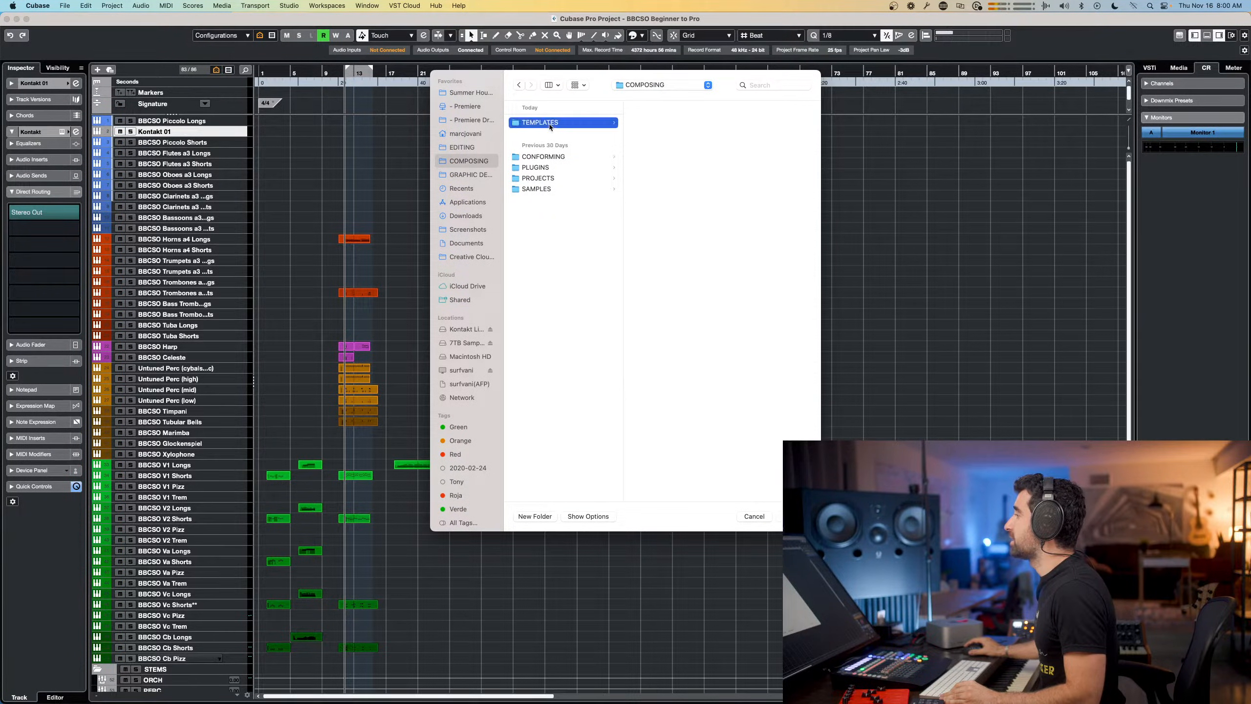
{"action": "left_click", "coordinate": [666, 123]}
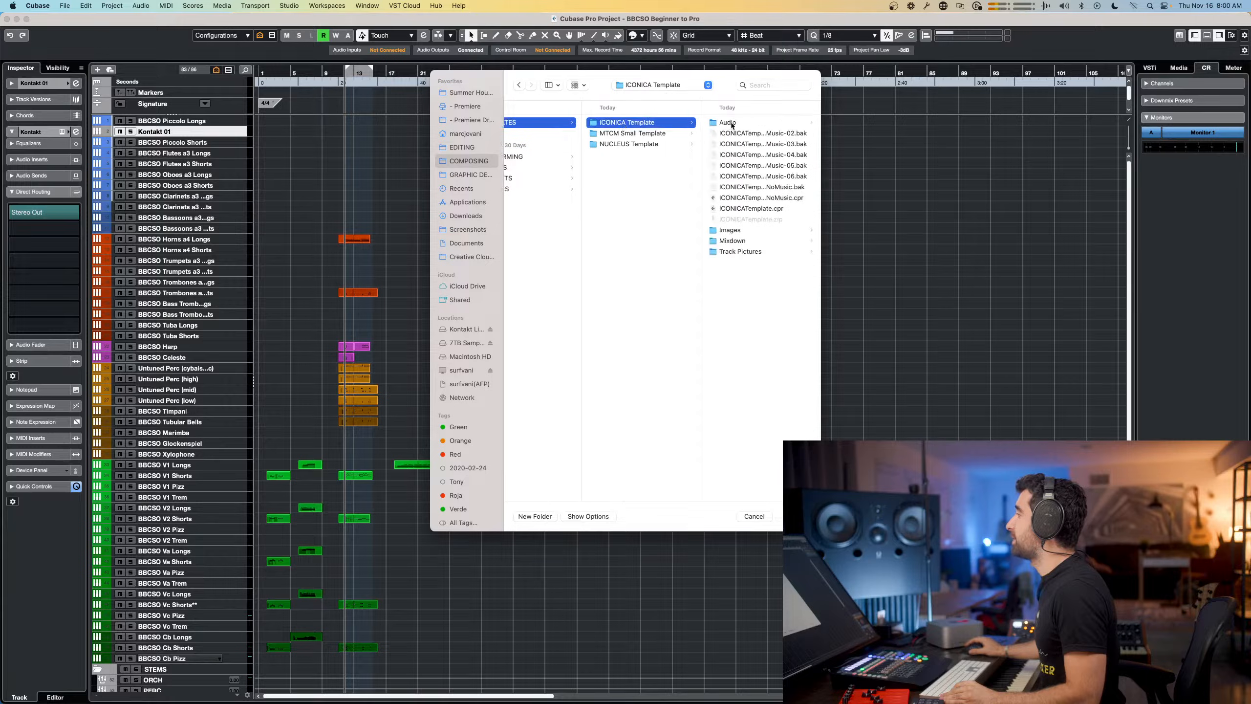
{"action": "left_click", "coordinate": [734, 199]}
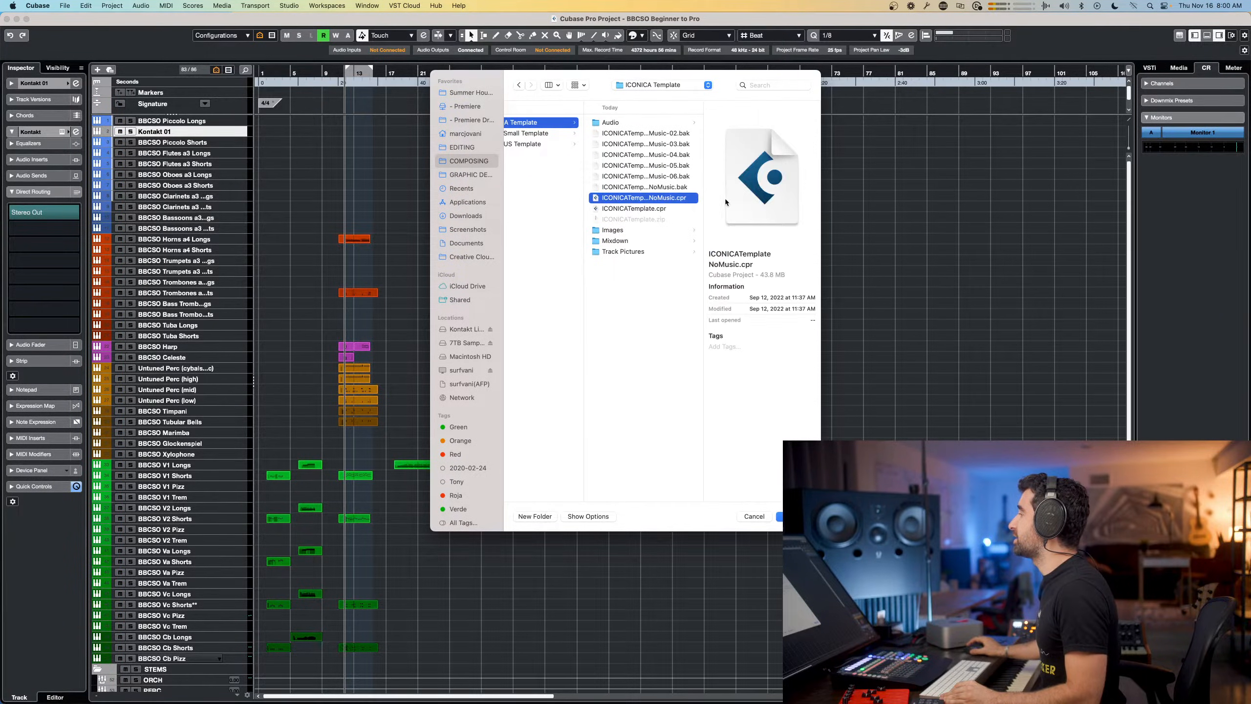
{"action": "double_click", "coordinate": [668, 200]}
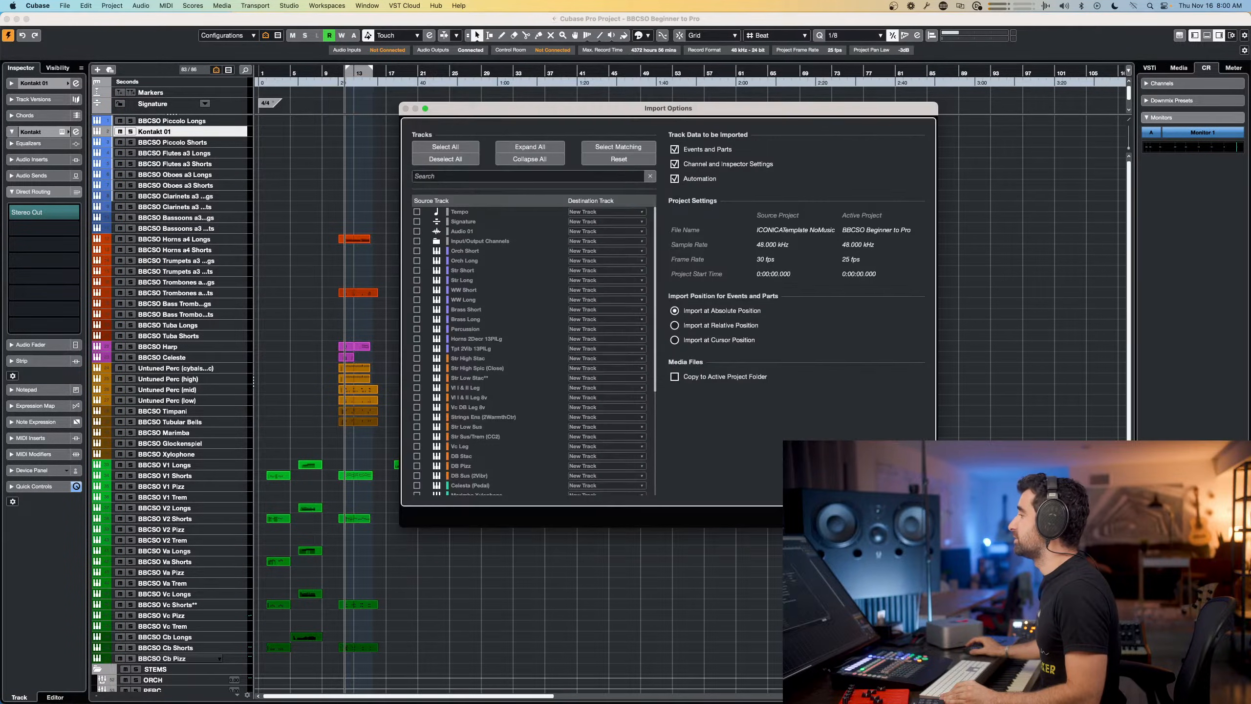
Import only the Orch Short and Orch Long tracks as new tracks
{"action": "left_click", "coordinate": [416, 251]}
{"action": "left_click", "coordinate": [417, 260]}
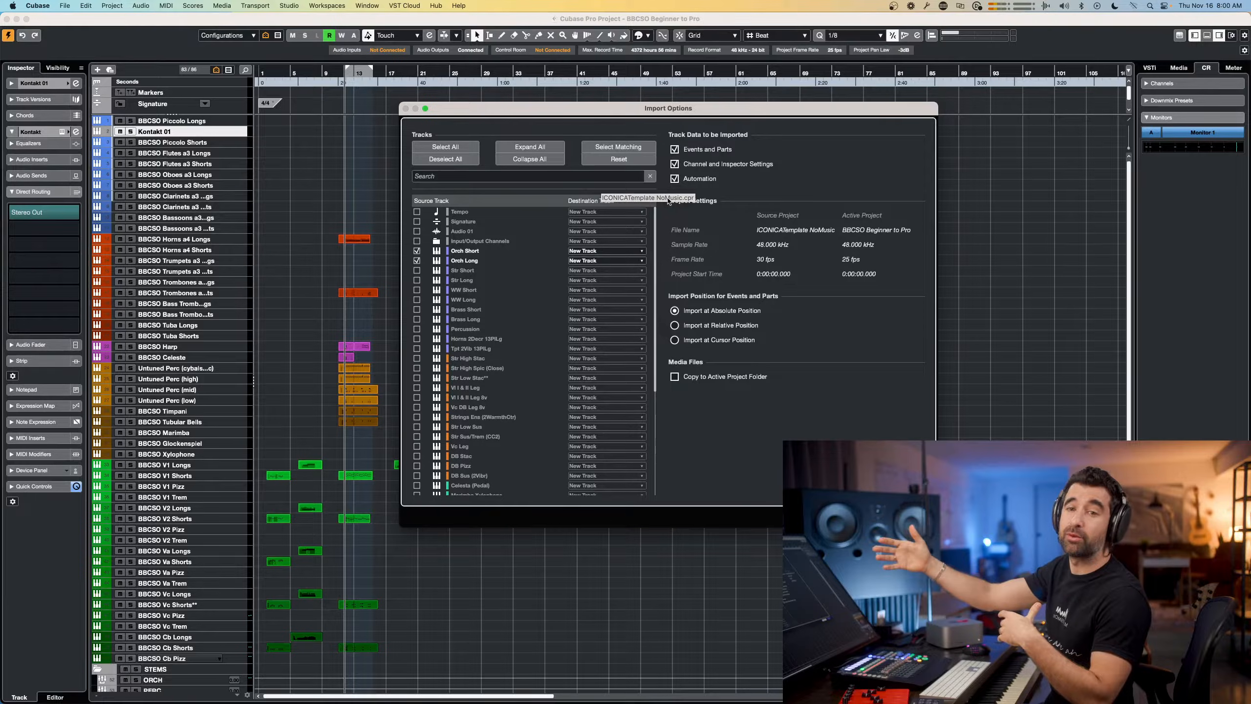
{"action": "key", "text": "Return"}
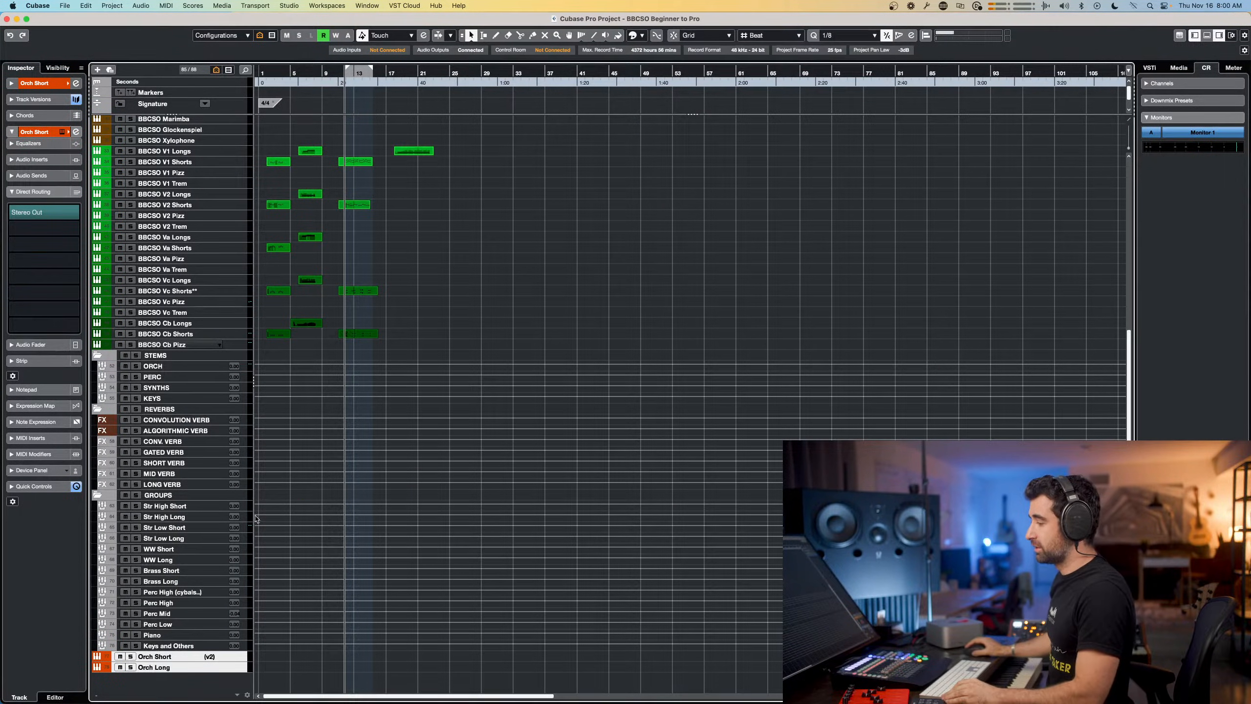
Open the HALion Sonic SE instrument of the Orch Short track and compare its sound with the BBCSO Va Trem track
{"action": "left_click", "coordinate": [173, 657]}
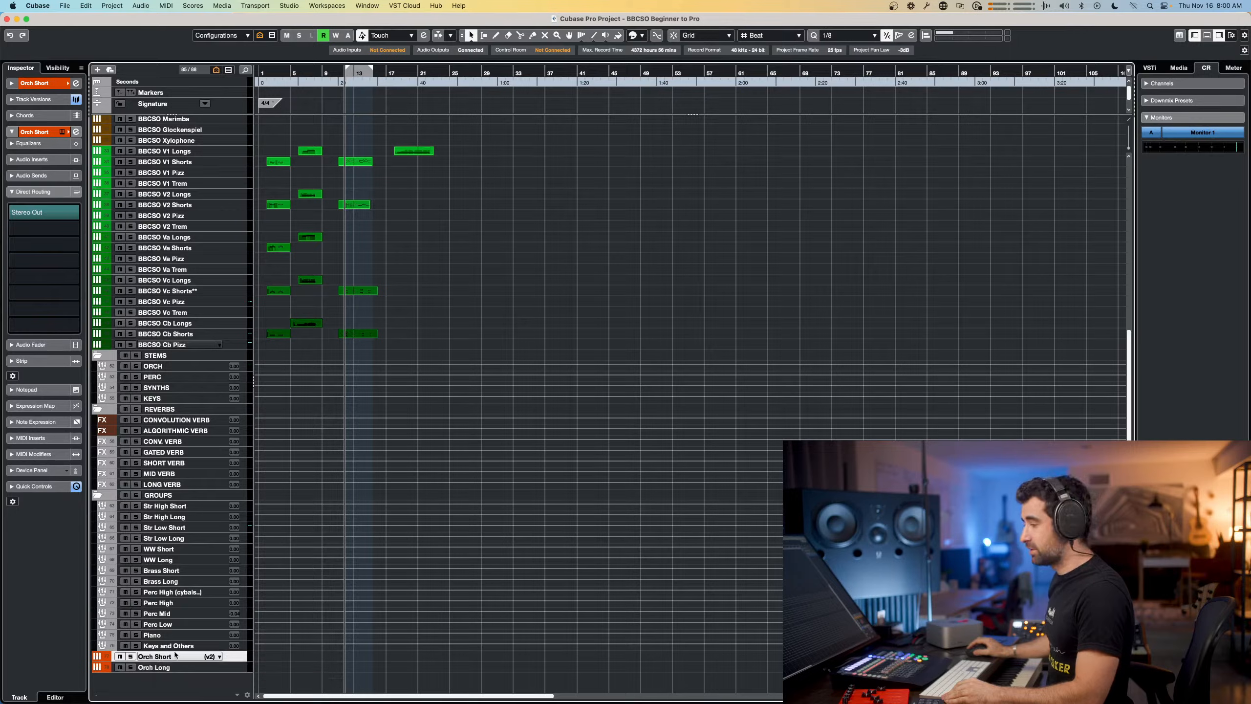
{"action": "key", "text": "e"}
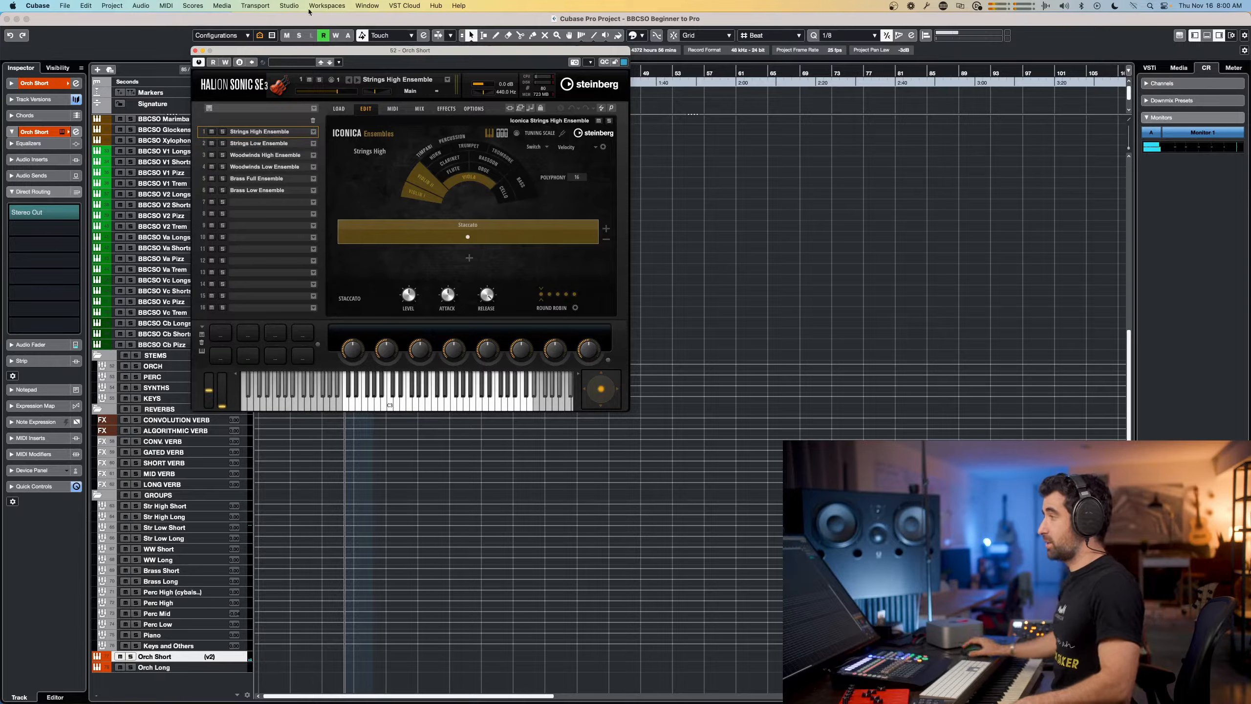
{"action": "left_click_drag", "start_coordinate": [408, 59], "coordinate": [734, 144]}
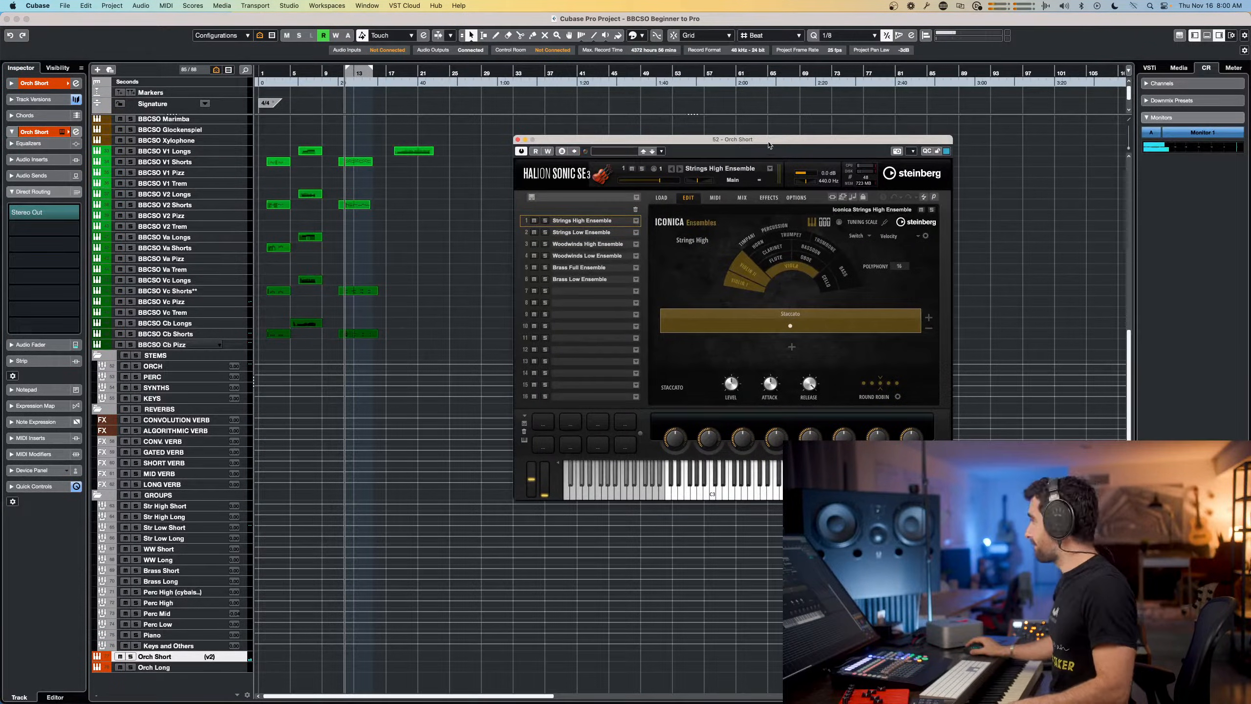
{"action": "left_click", "coordinate": [172, 270]}
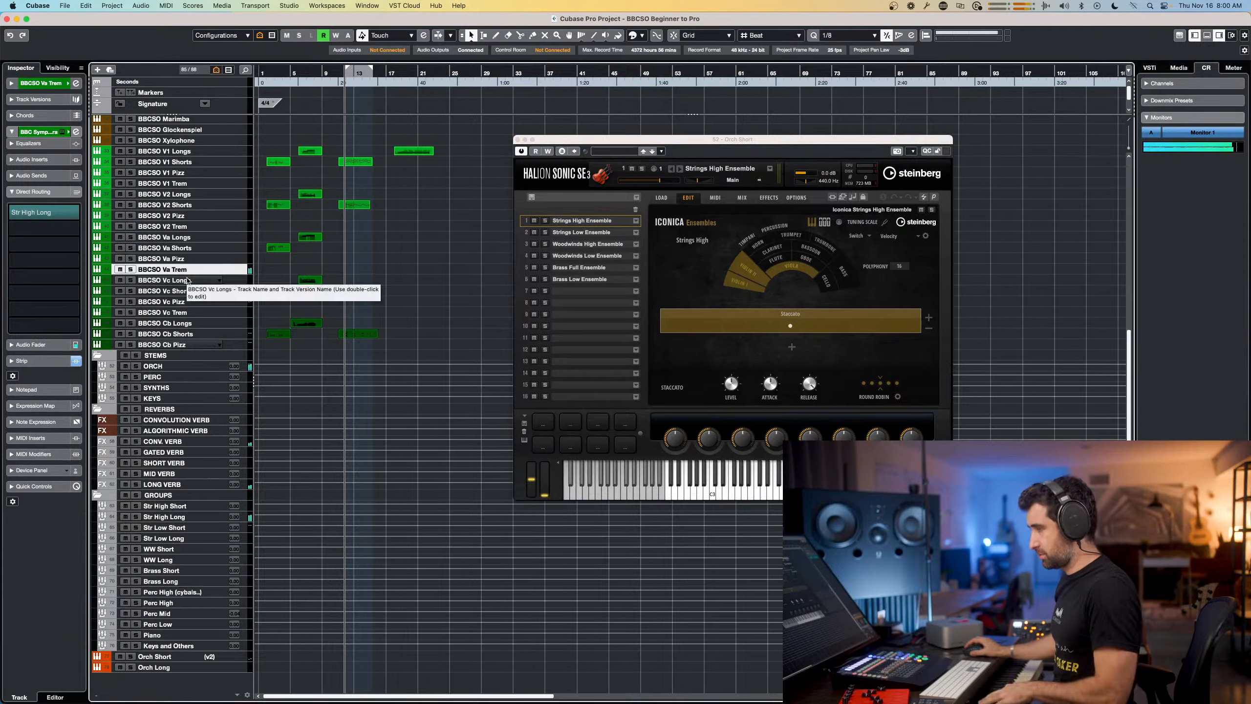
{"action": "left_click", "coordinate": [172, 657]}
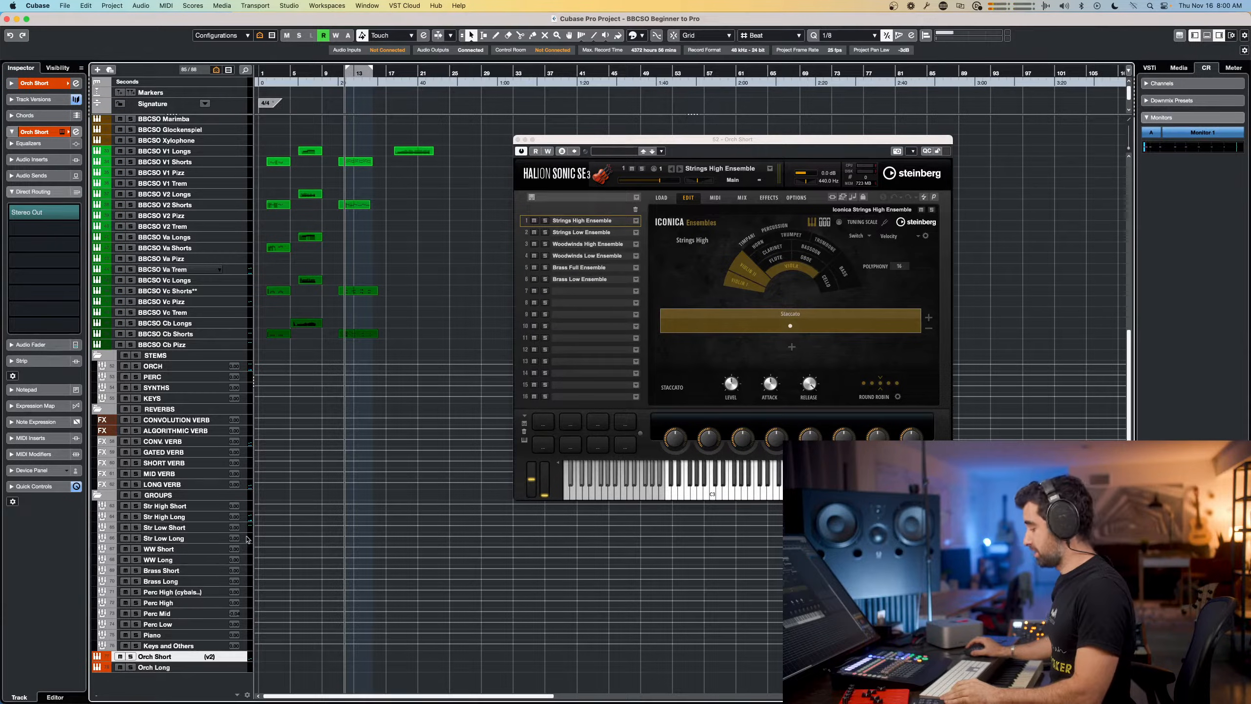
Set the pre-gain of the Orch Short channel to 0 in the MixConsole and close its instrument window
{"action": "key", "text": "F3"}
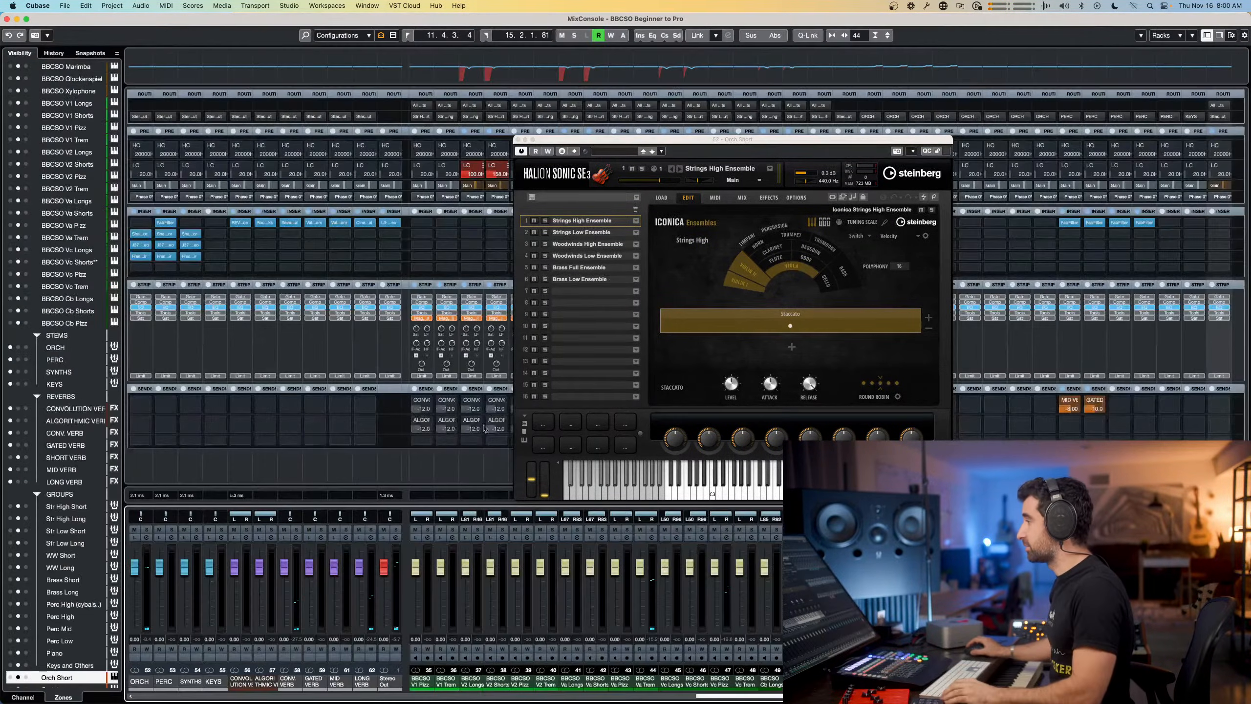
{"action": "left_click_drag", "start_coordinate": [614, 141], "coordinate": [185, 108]}
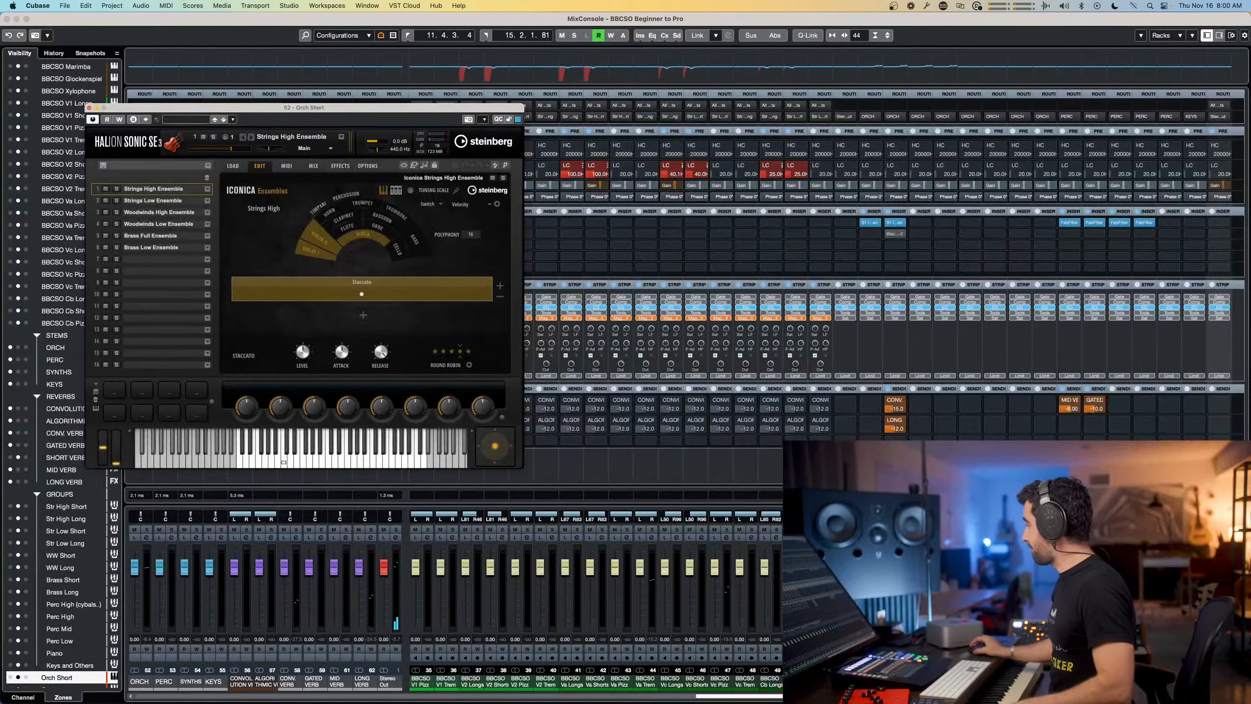
{"action": "left_click_drag", "start_coordinate": [955, 696], "coordinate": [971, 696]}
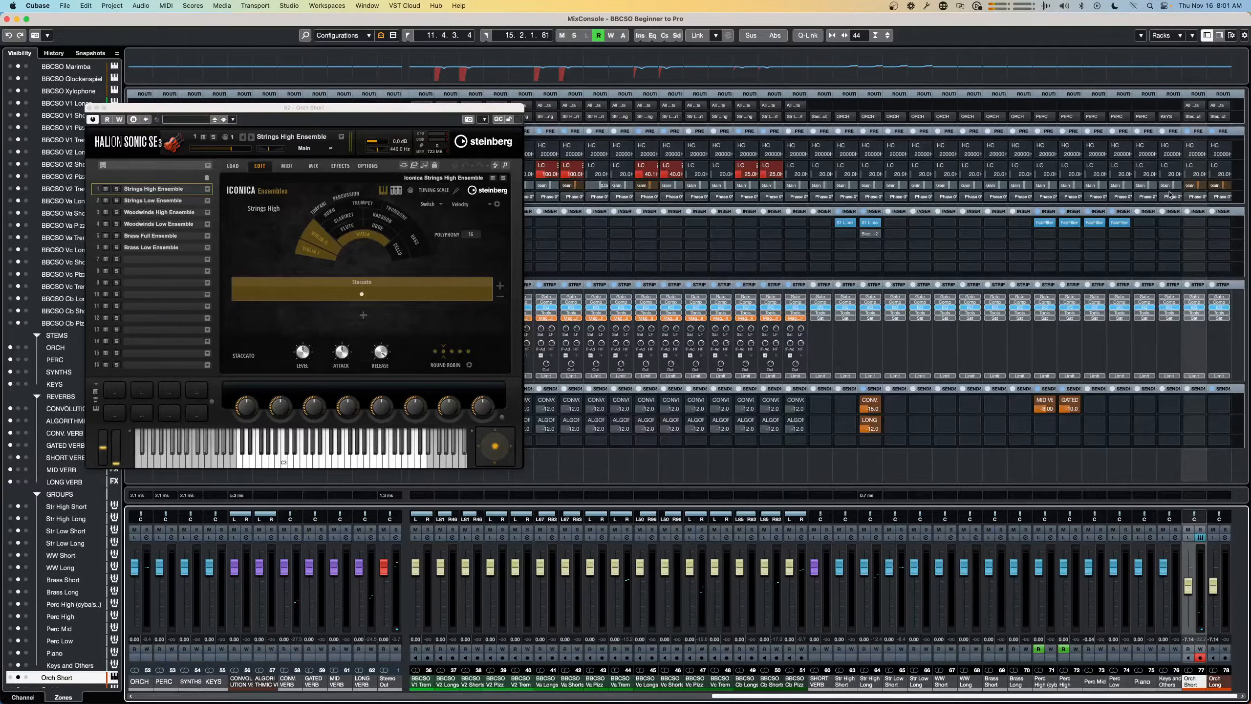
{"action": "double_click", "coordinate": [1200, 189]}
{"action": "type", "text": "0"}
{"action": "key", "text": "Return"}
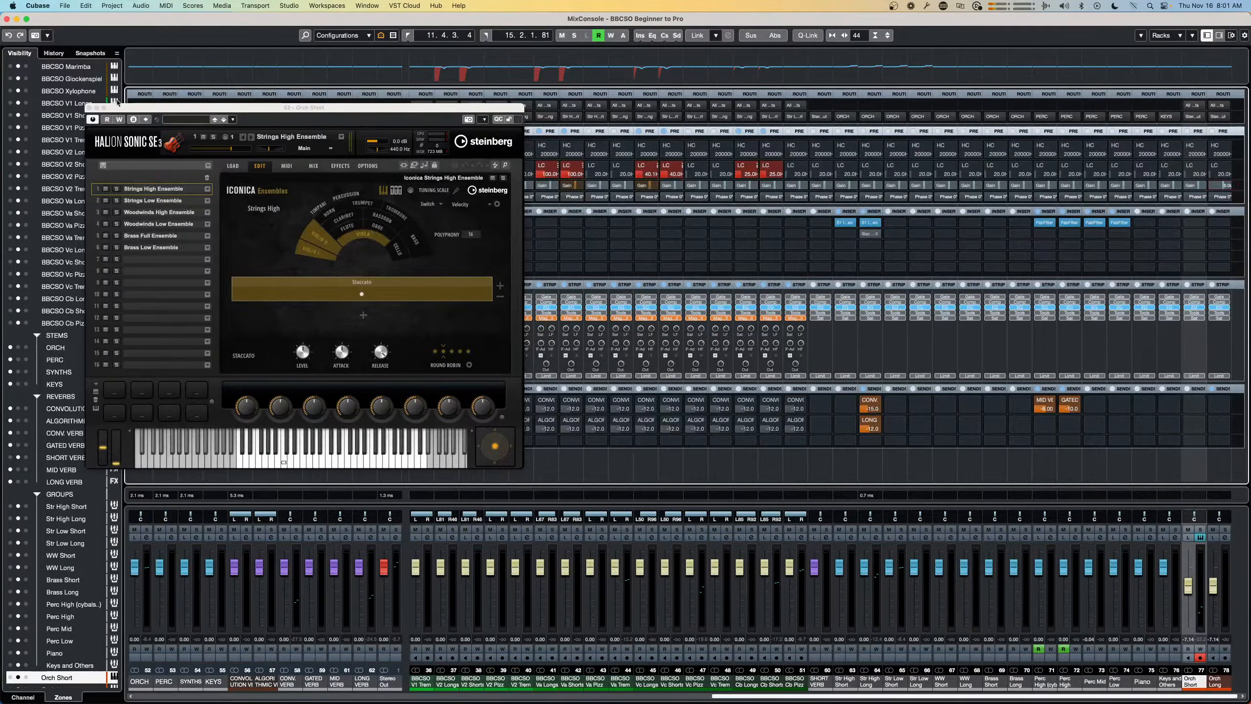
{"action": "left_click", "coordinate": [89, 108]}
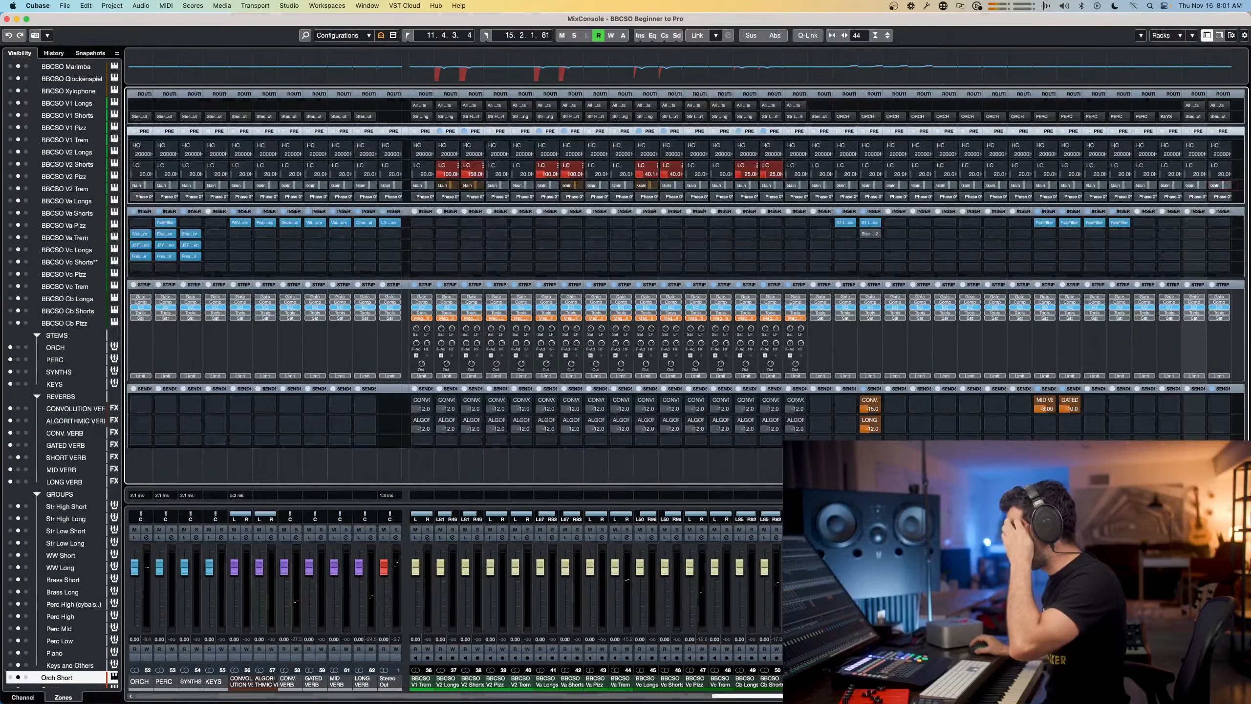
Pin the SHORT VERB channel in the MixConsole's fixed zone beside the other reverb channels
{"action": "left_click", "coordinate": [978, 696]}
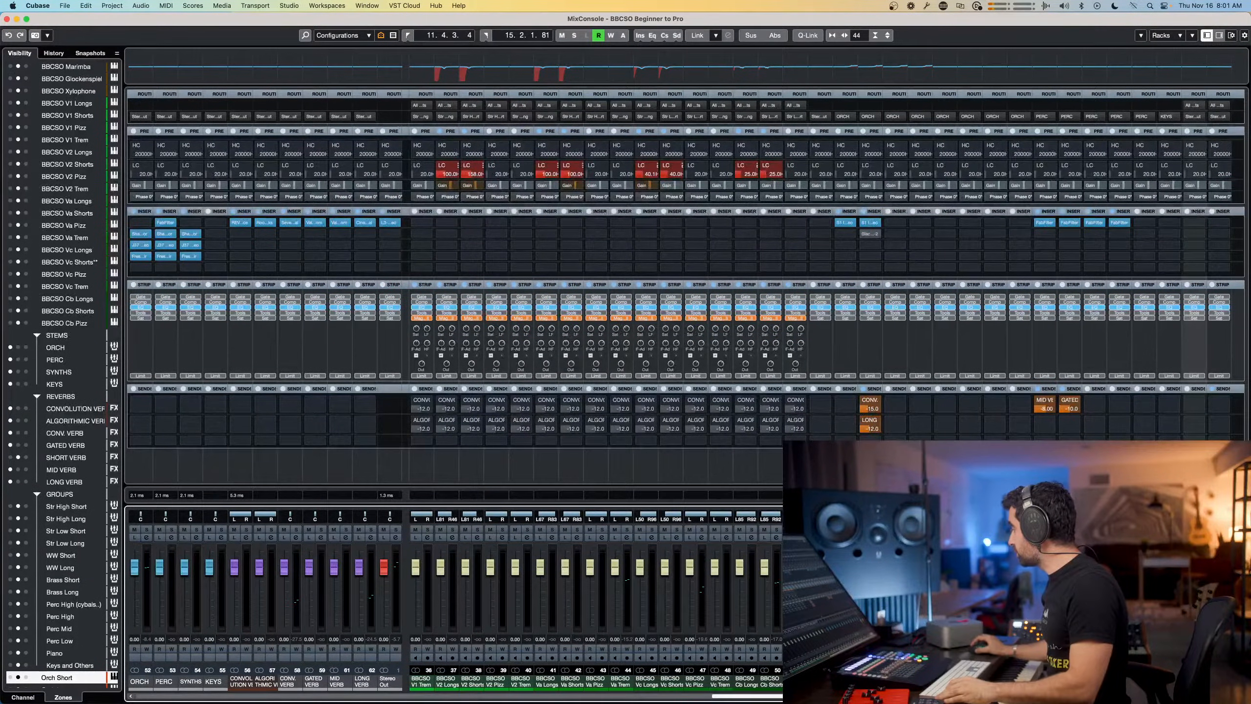
{"action": "left_click_drag", "start_coordinate": [938, 696], "coordinate": [714, 700]}
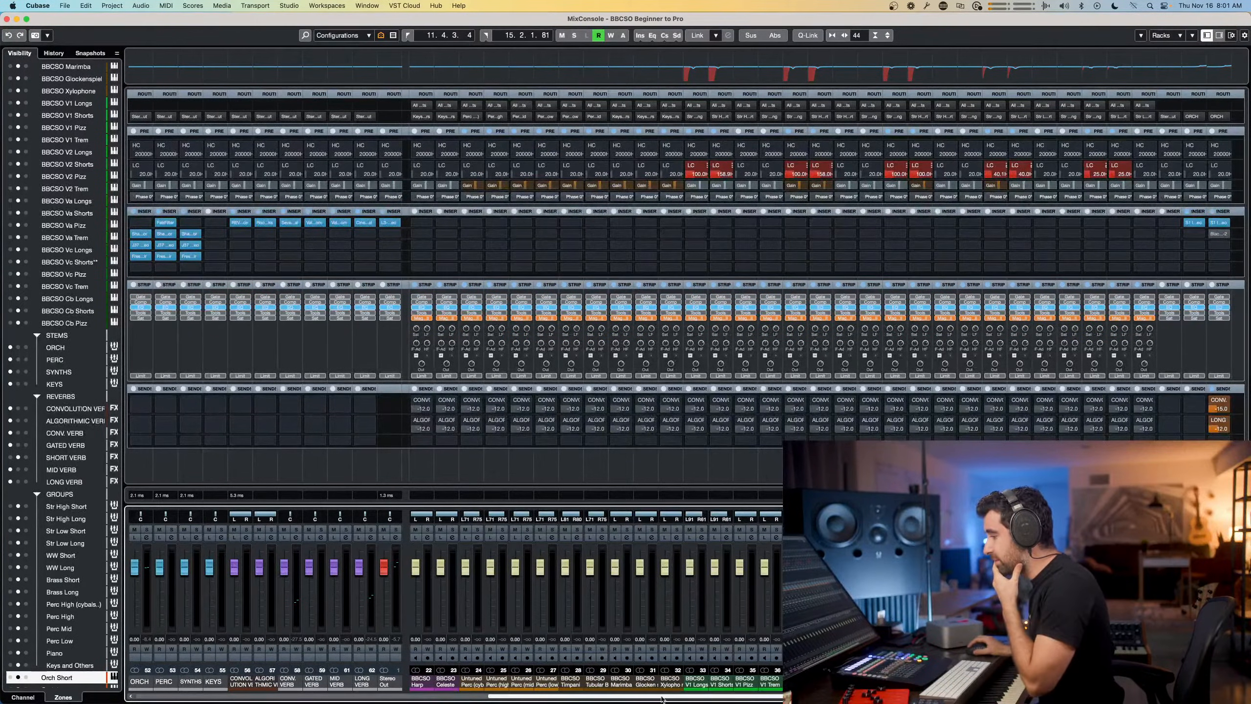
{"action": "left_click_drag", "start_coordinate": [595, 697], "coordinate": [435, 697]}
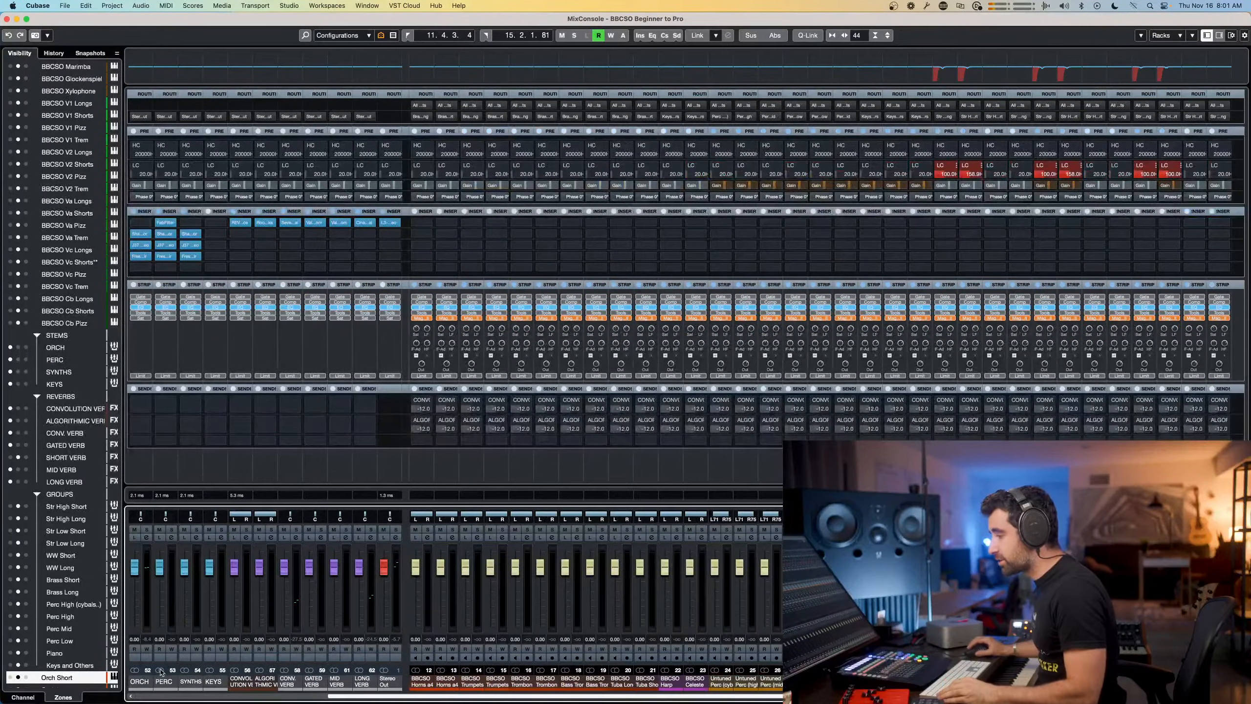
{"action": "left_click", "coordinate": [140, 681]}
{"action": "left_click", "coordinate": [213, 682], "text": "shift"}
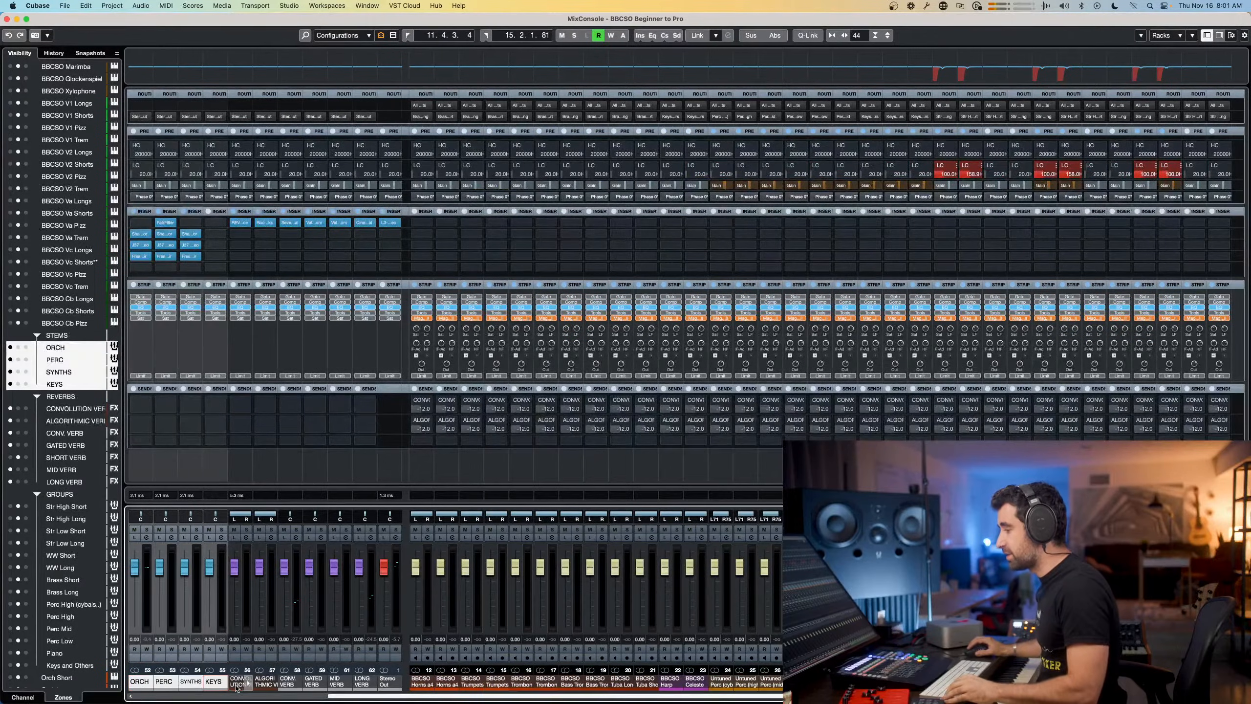
{"action": "left_click", "coordinate": [237, 688]}
{"action": "left_click_drag", "start_coordinate": [404, 696], "coordinate": [790, 697]}
{"action": "left_click", "coordinate": [819, 681]}
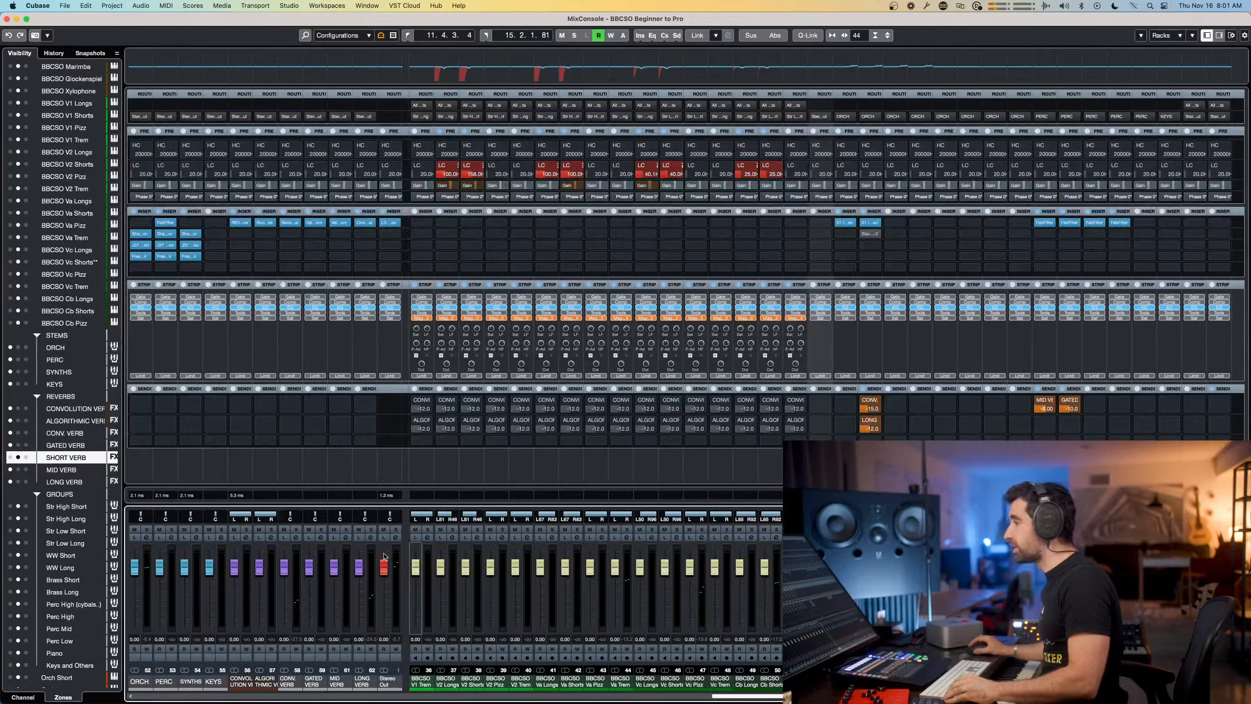
{"action": "left_click", "coordinate": [11, 457]}
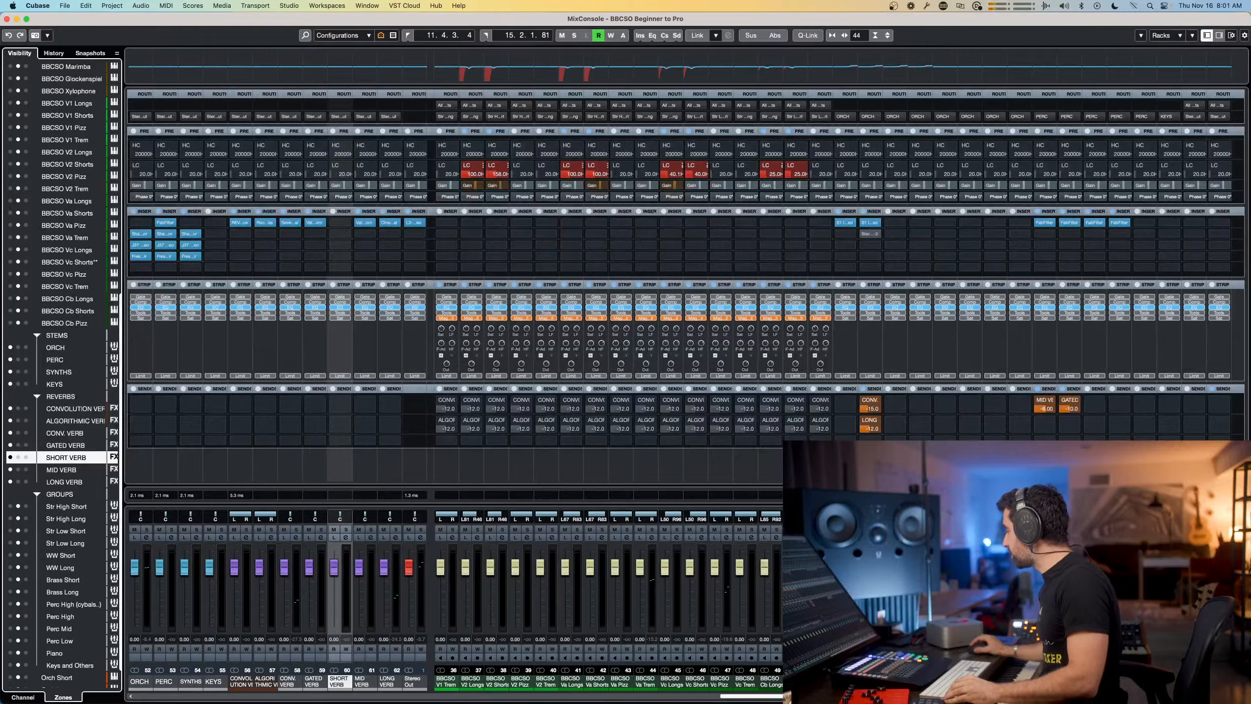
Duplicate the Str High Short group track, place the copy first in the GROUPS folder and name it Ensembles
{"action": "left_click", "coordinate": [845, 682]}
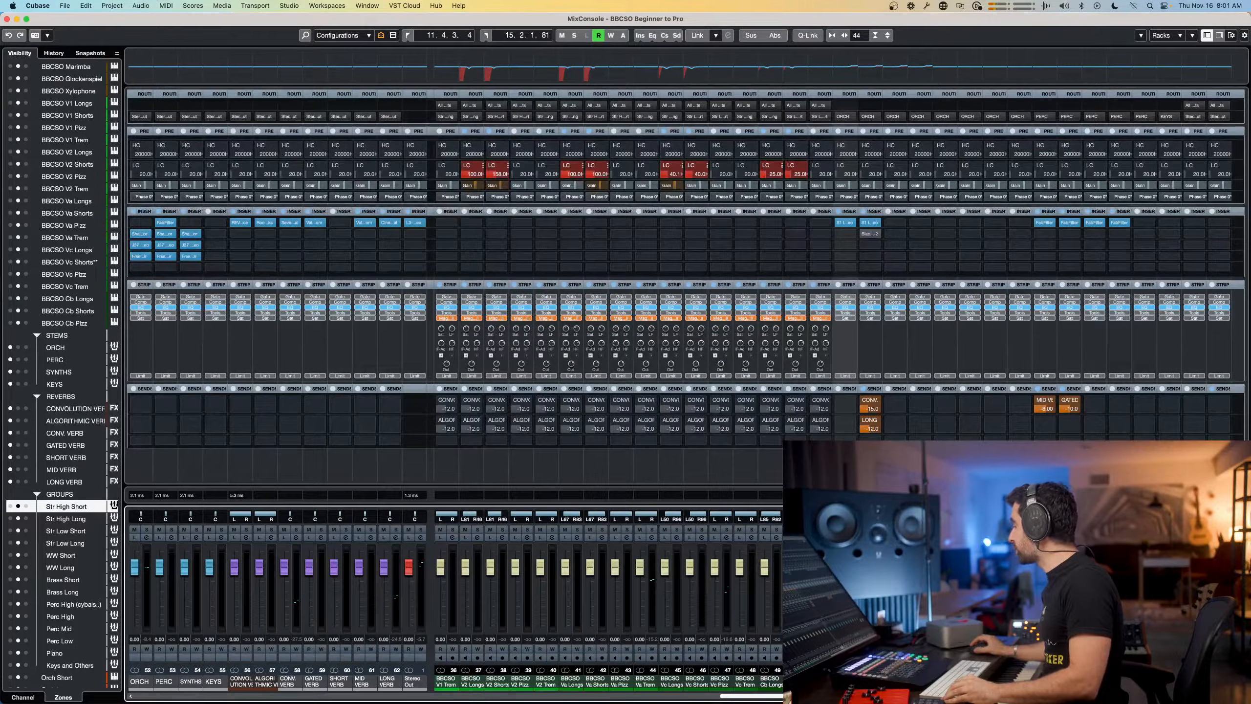
{"action": "right_click", "coordinate": [842, 681]}
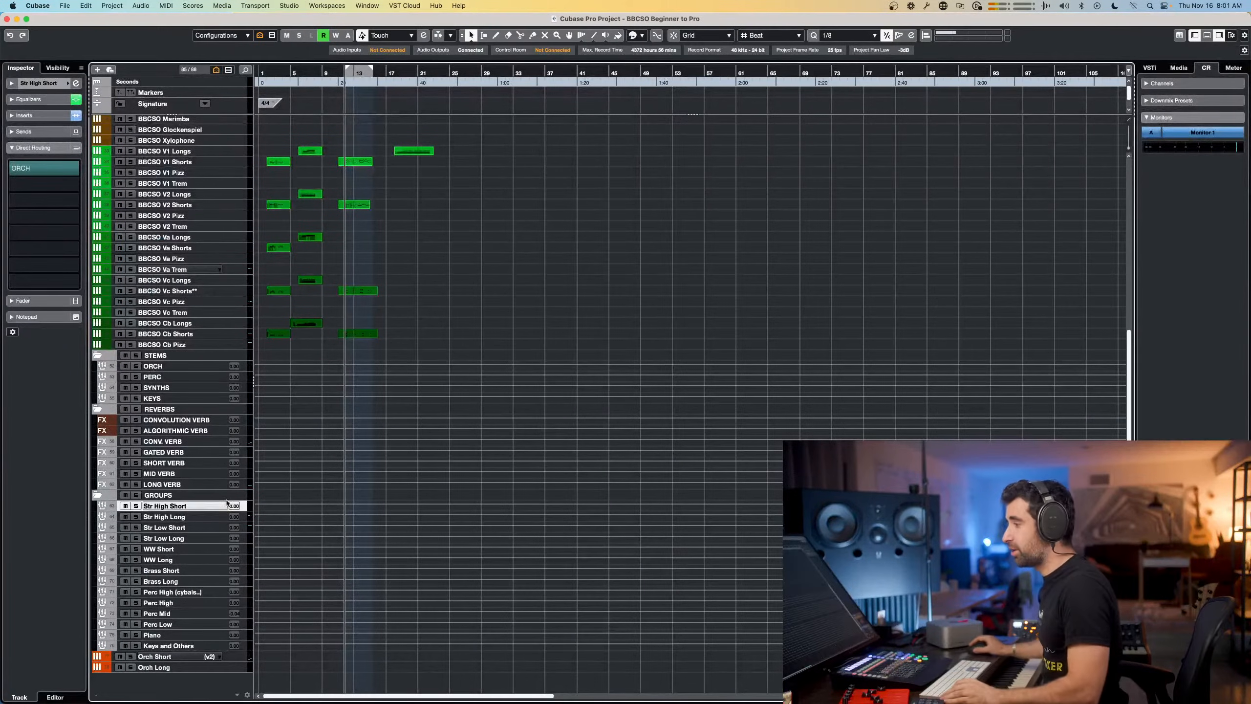
{"action": "right_click", "coordinate": [177, 506]}
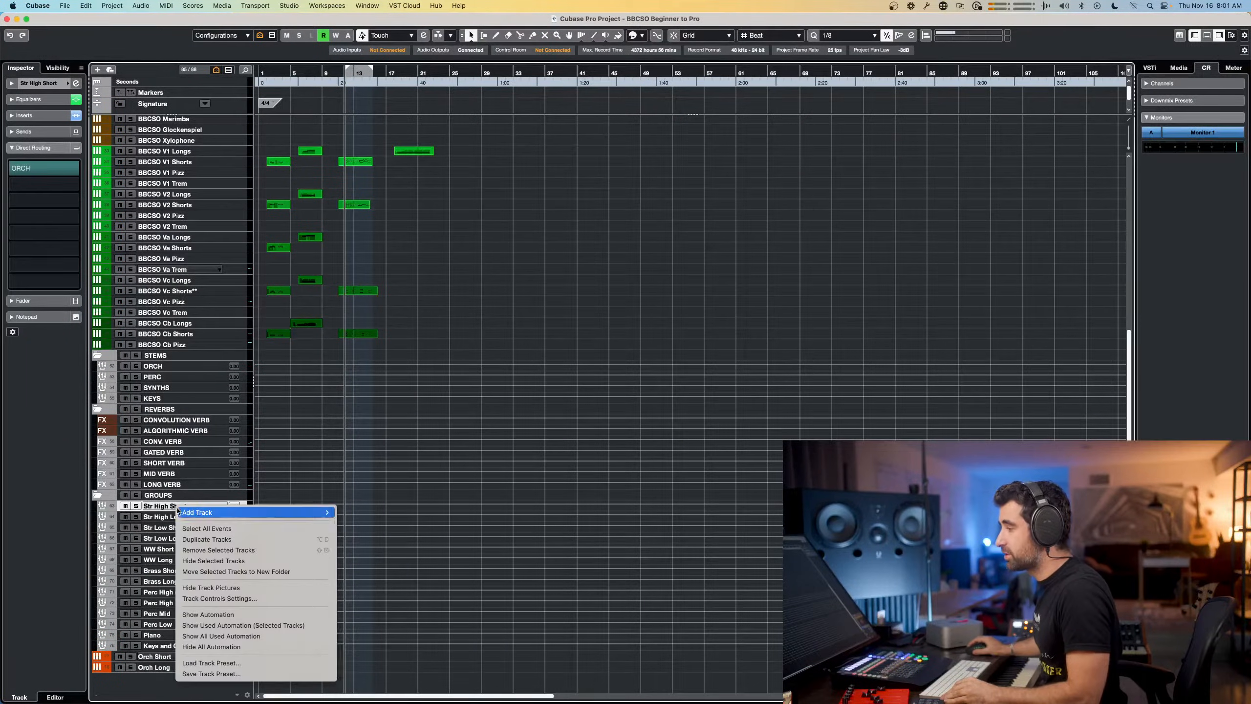
{"action": "left_click", "coordinate": [226, 541]}
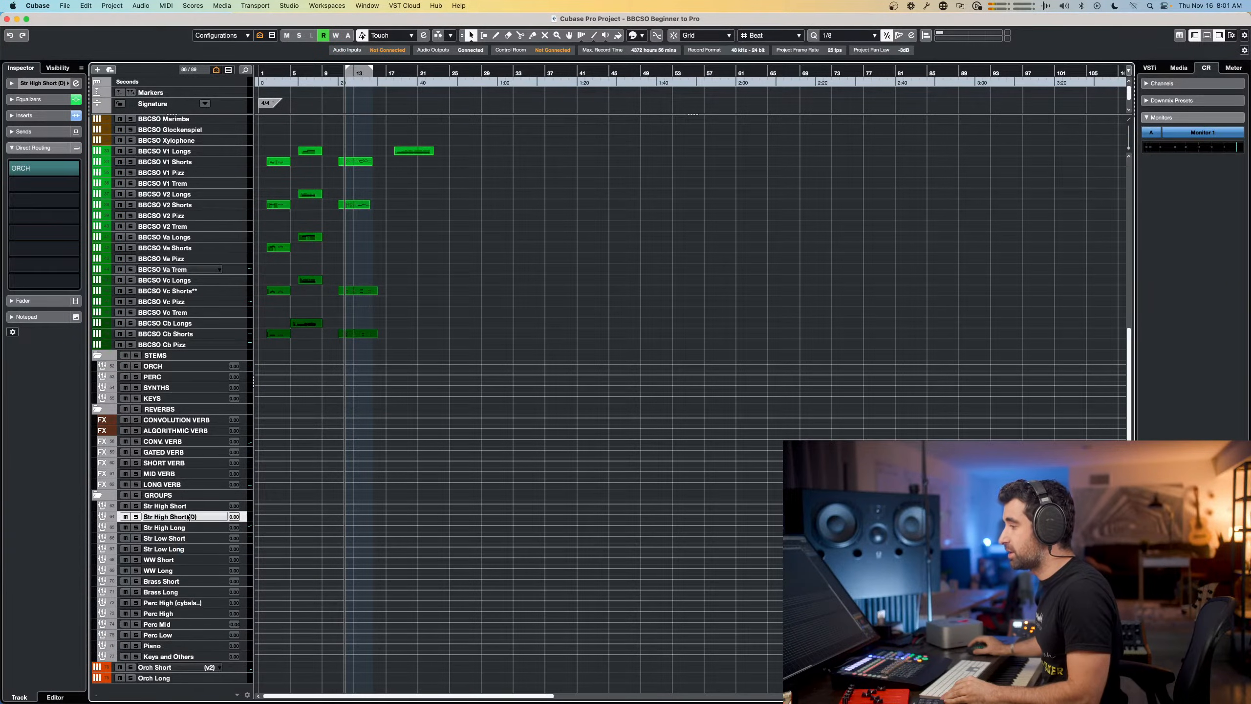
{"action": "double_click", "coordinate": [159, 506]}
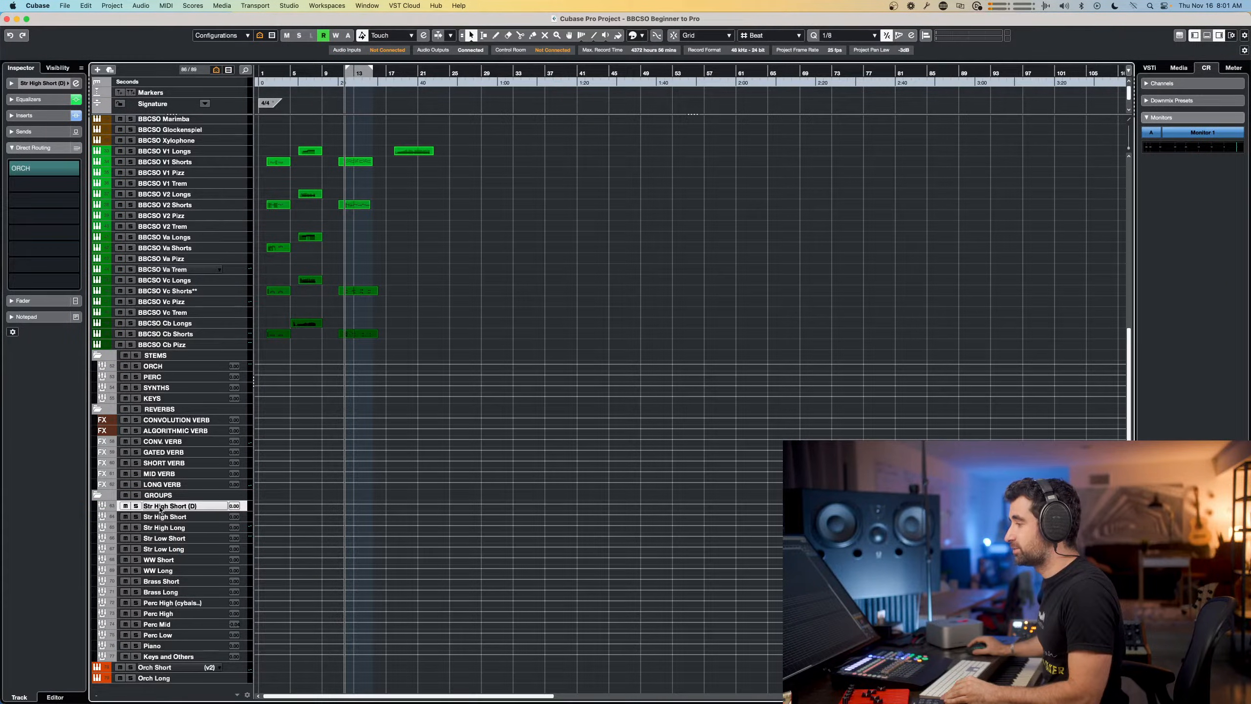
{"action": "type", "text": "Ensembles"}
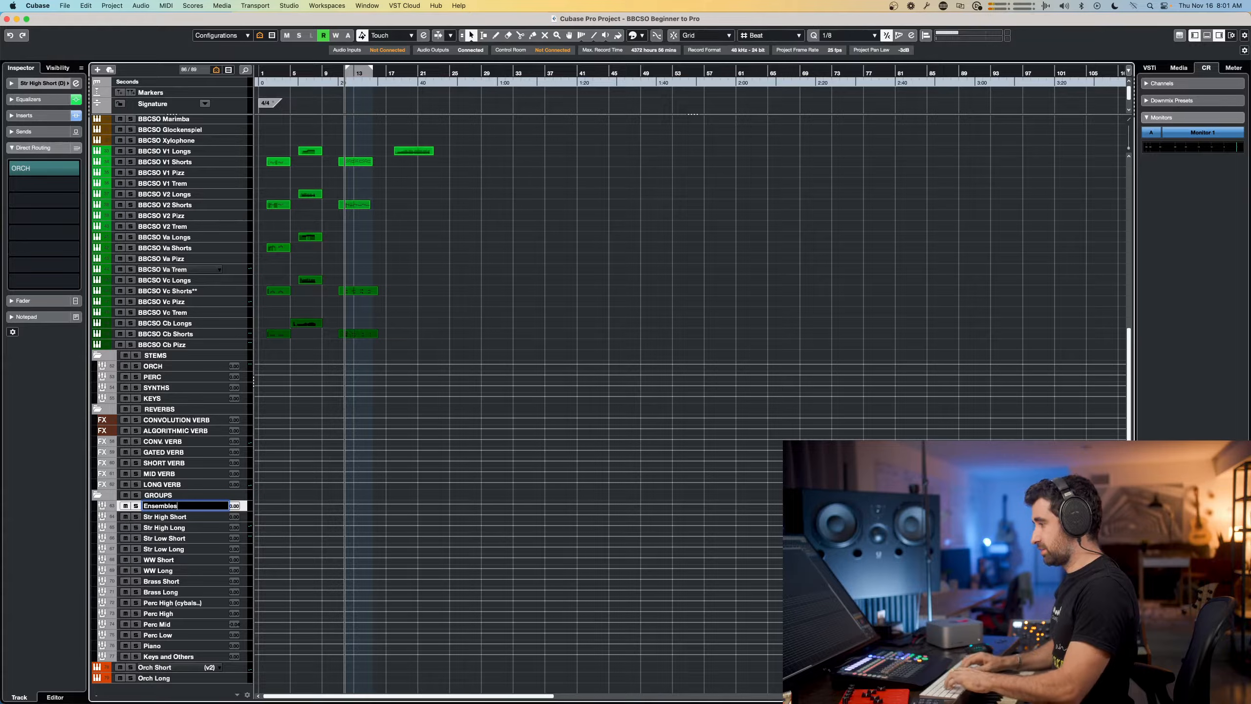
{"action": "key", "text": "Return"}
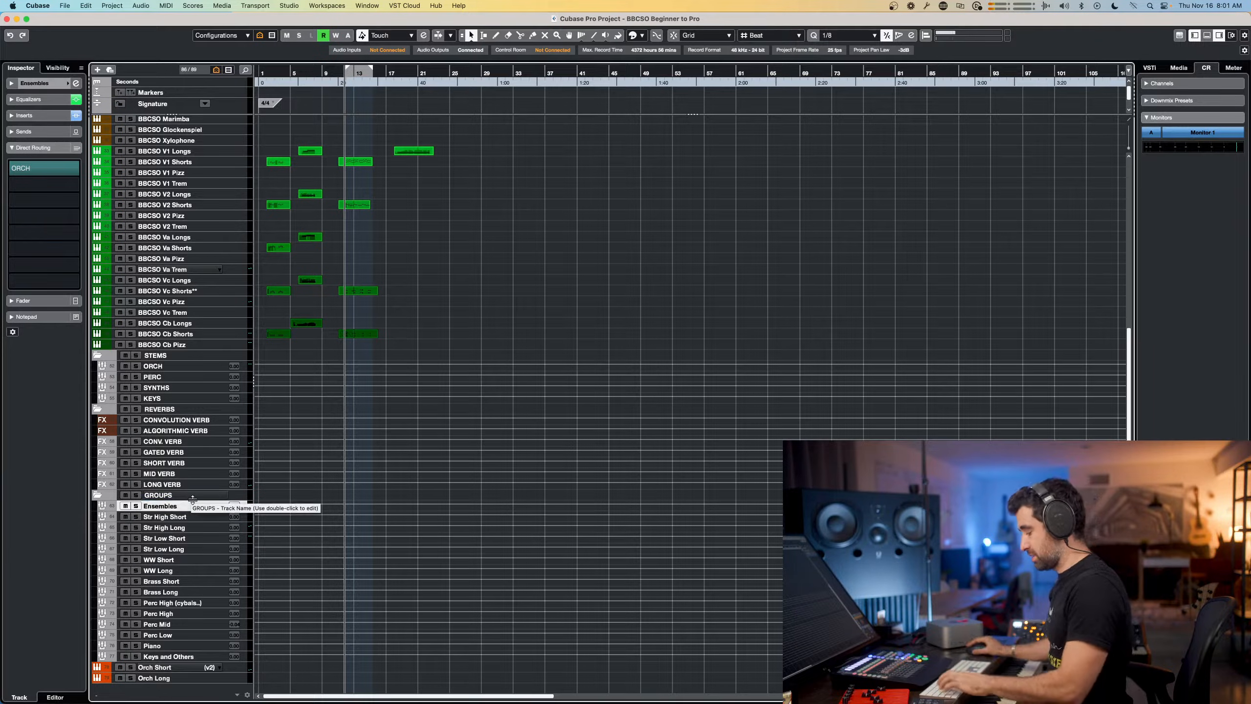
Check the output routing of the Ensembles group channel in the MixConsole and remove its insert effect
{"action": "key", "text": "F3"}
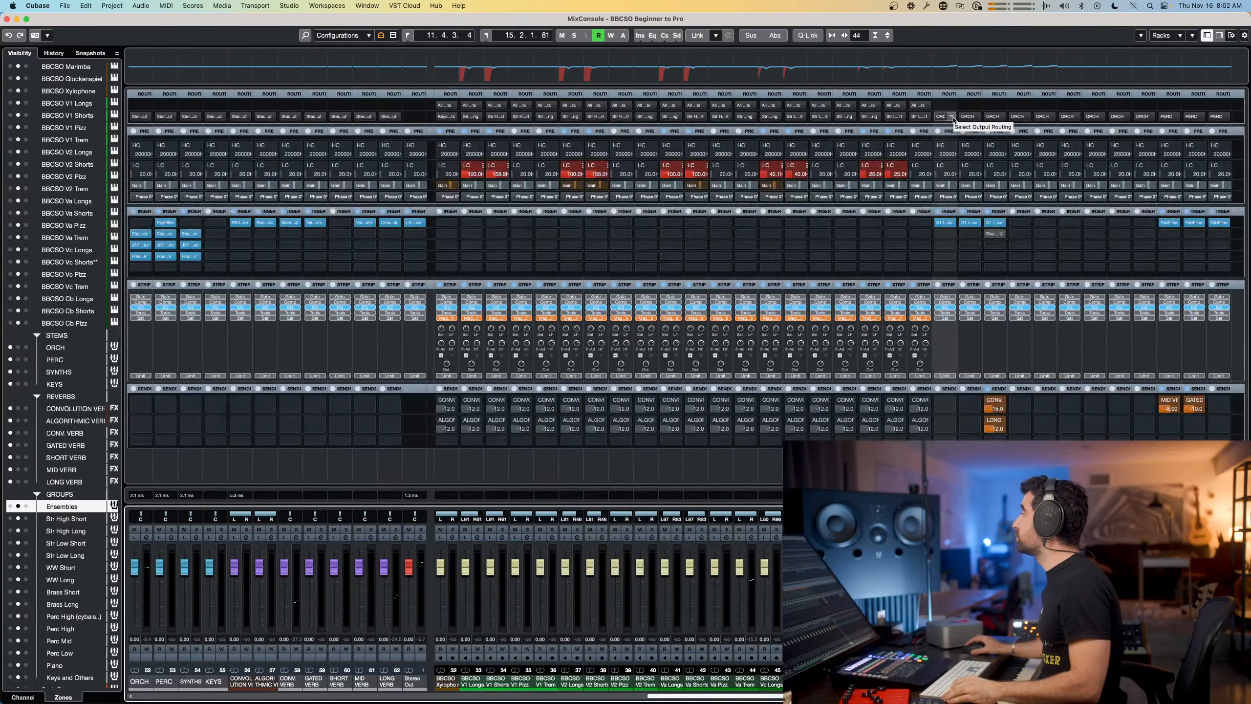
{"action": "left_click", "coordinate": [953, 118]}
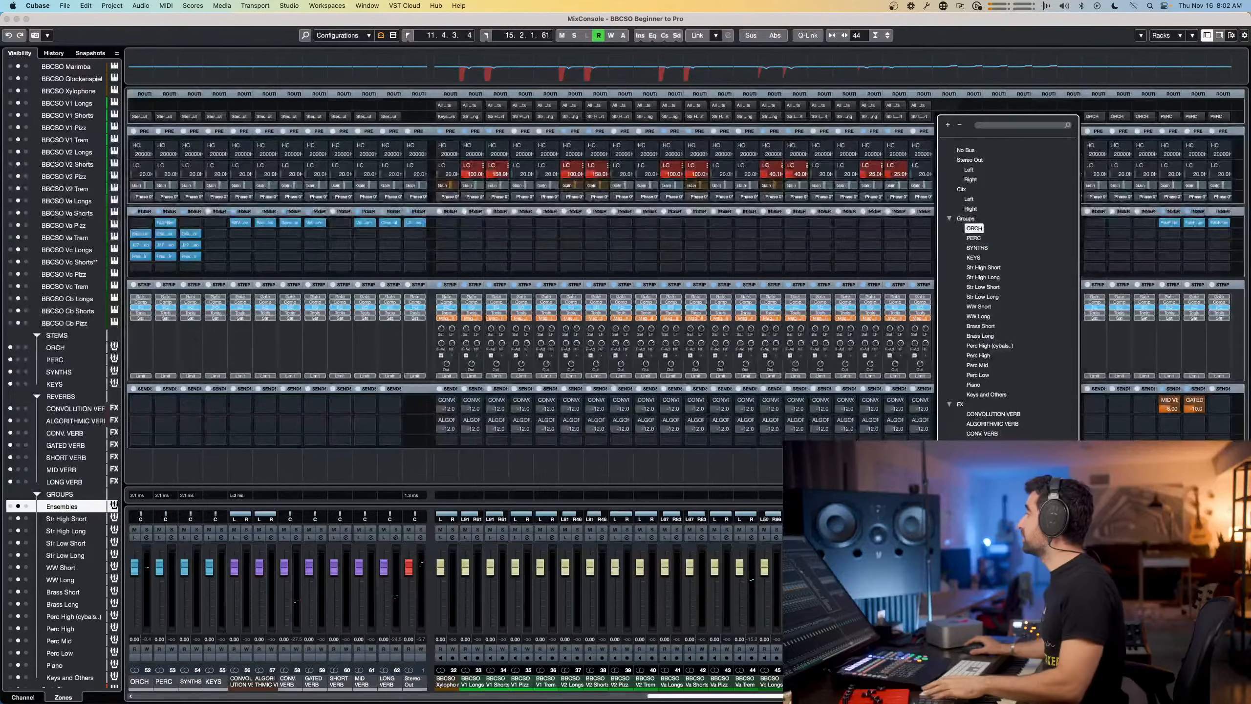
{"action": "key", "text": "Escape"}
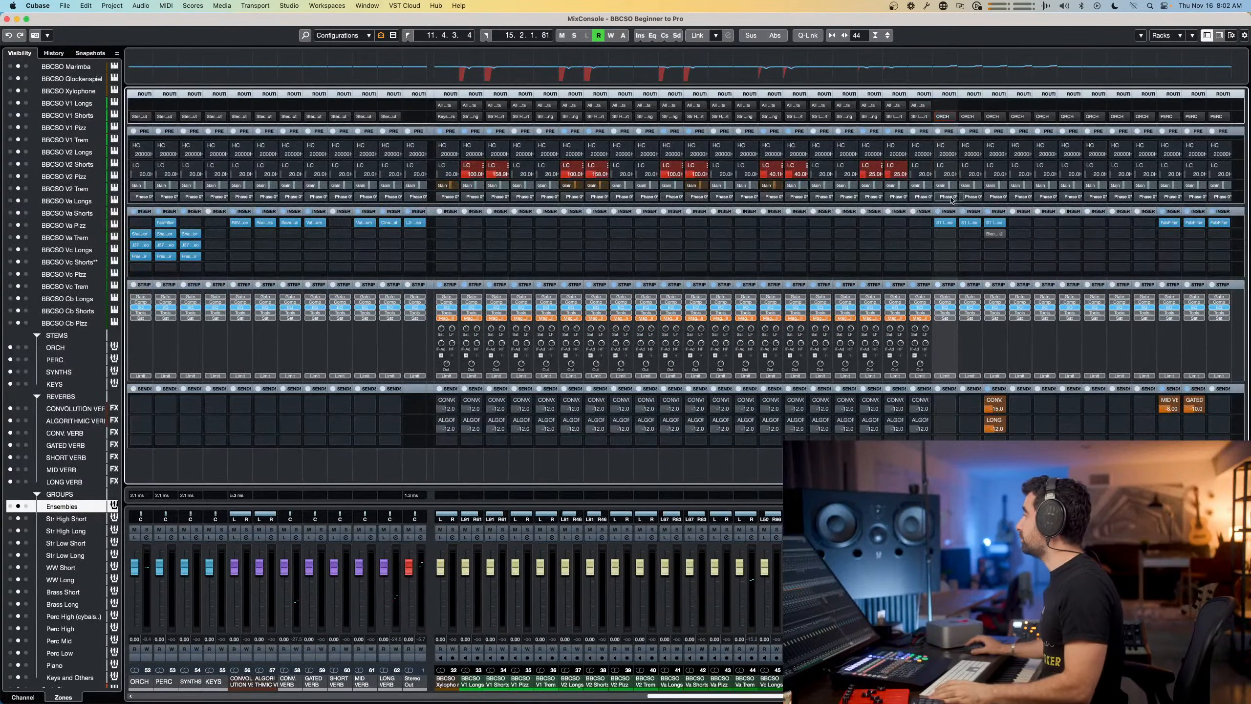
{"action": "left_click", "coordinate": [950, 224]}
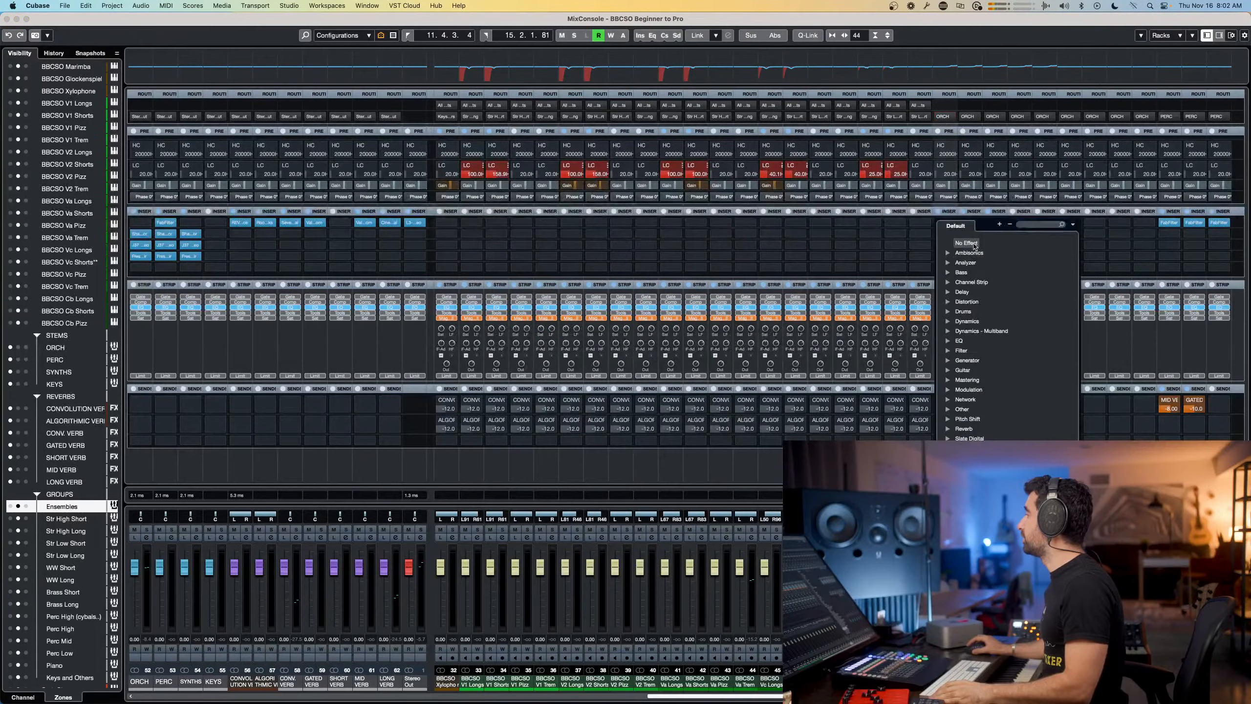
{"action": "key", "text": "Escape"}
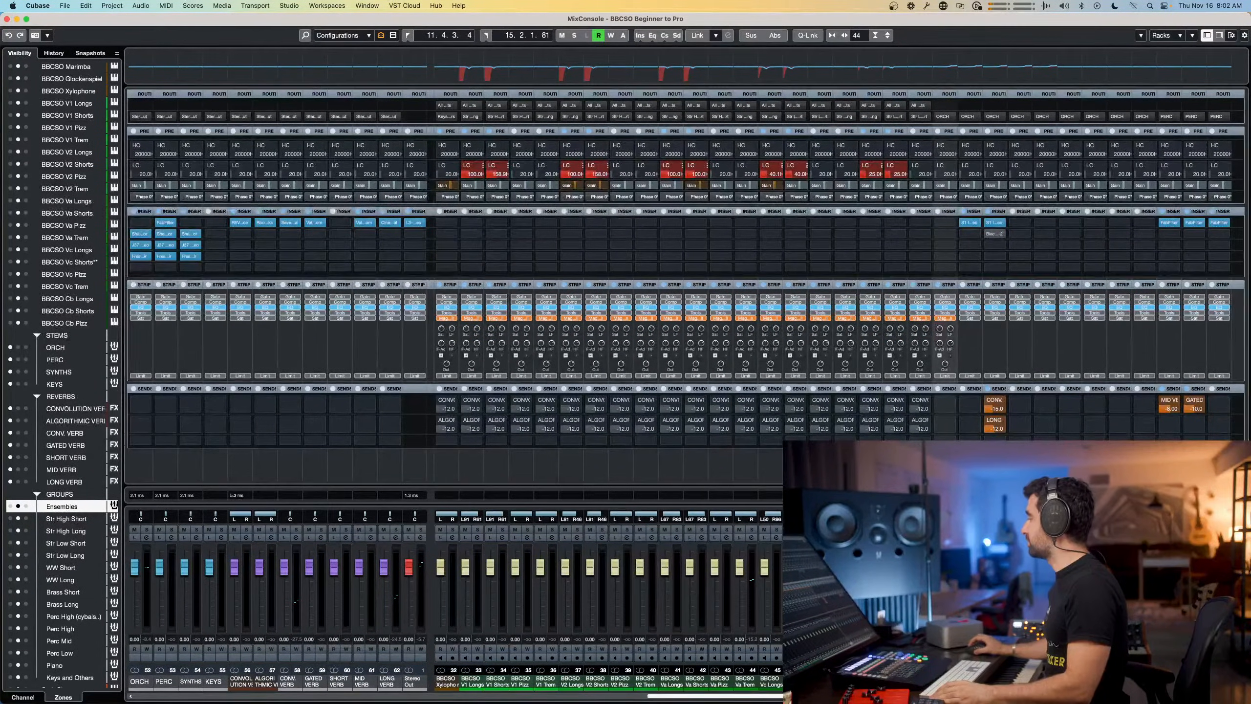
Switch off equalizer bands 2, 3 and 4 on the Ensembles channel and close its channel settings
{"action": "key", "text": "e"}
{"action": "left_click_drag", "start_coordinate": [383, 285], "coordinate": [374, 297]}
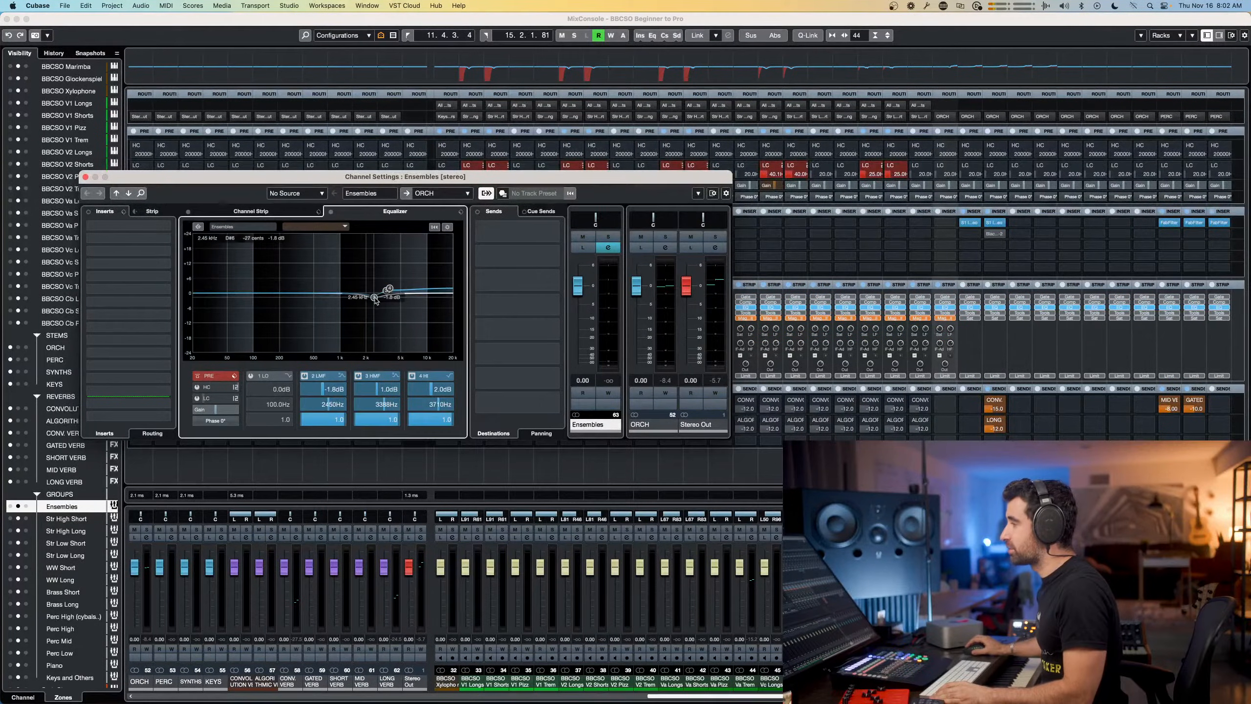
{"action": "left_click", "coordinate": [305, 376]}
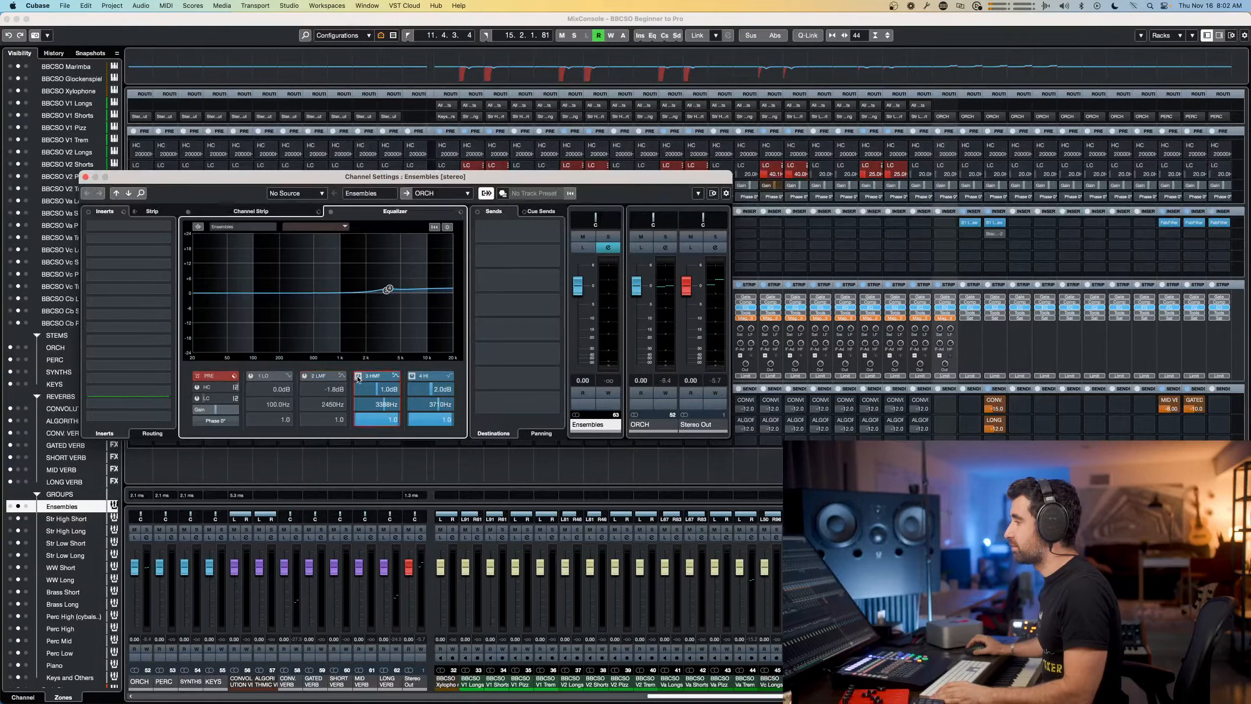
{"action": "left_click", "coordinate": [358, 376]}
{"action": "left_click", "coordinate": [412, 375]}
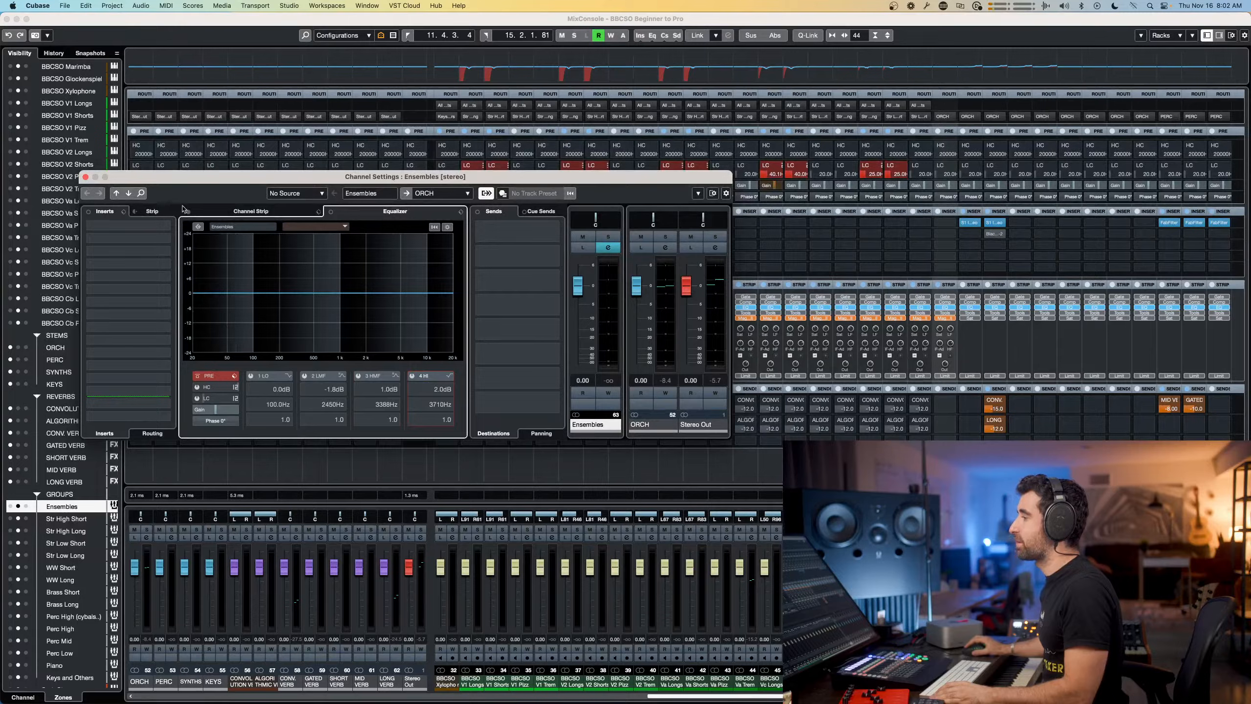
{"action": "left_click", "coordinate": [85, 177]}
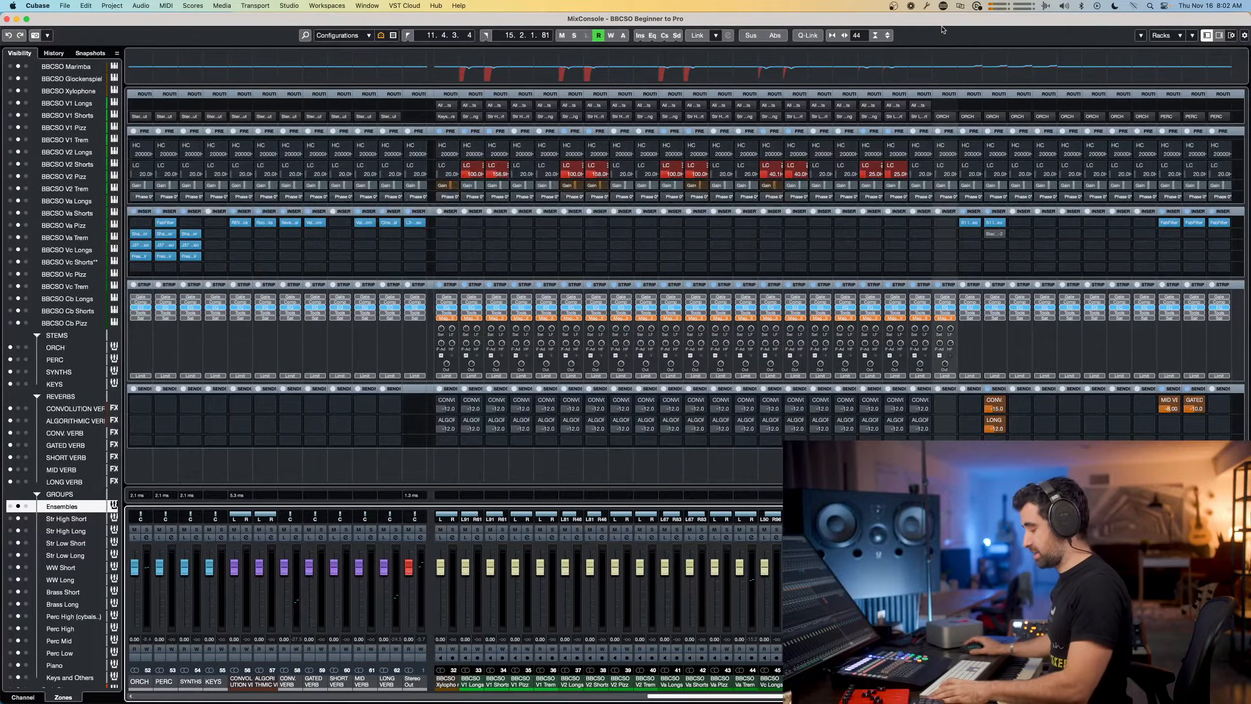
Route the output of the Orch Short track to the Ensembles group
{"action": "key", "text": "F3"}
{"action": "left_click", "coordinate": [159, 668]}
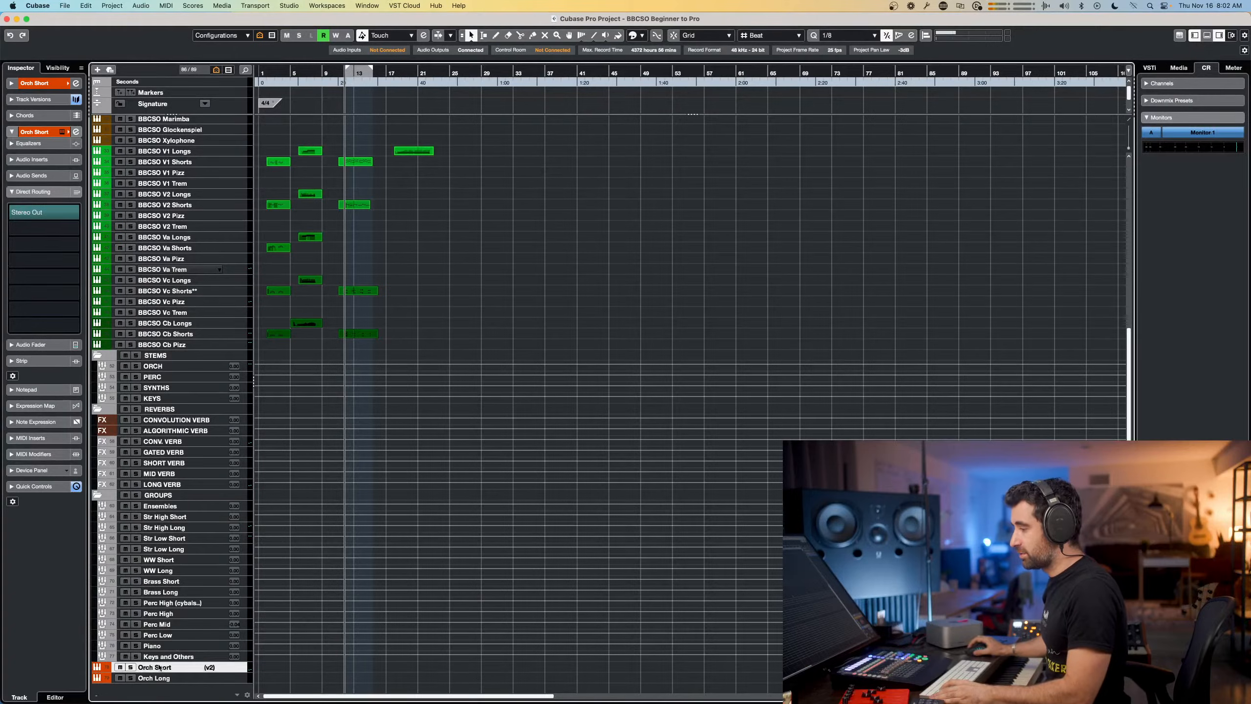
{"action": "left_click", "coordinate": [74, 214]}
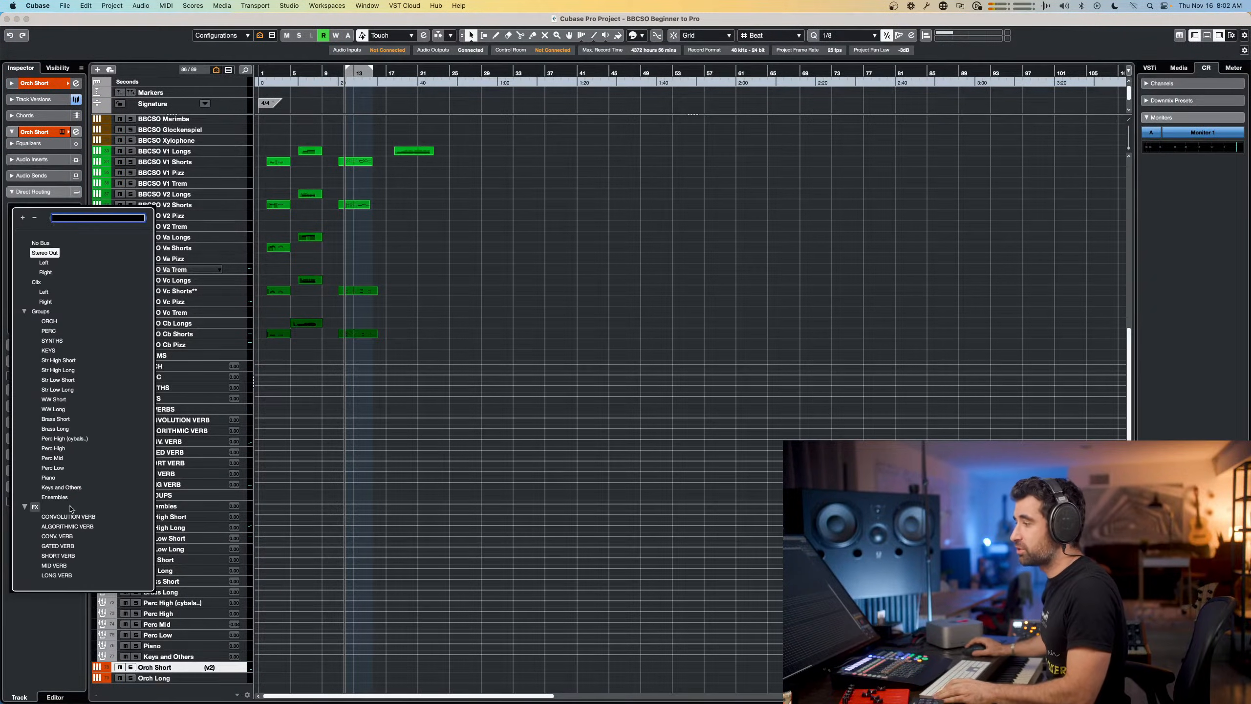
{"action": "left_click", "coordinate": [53, 498]}
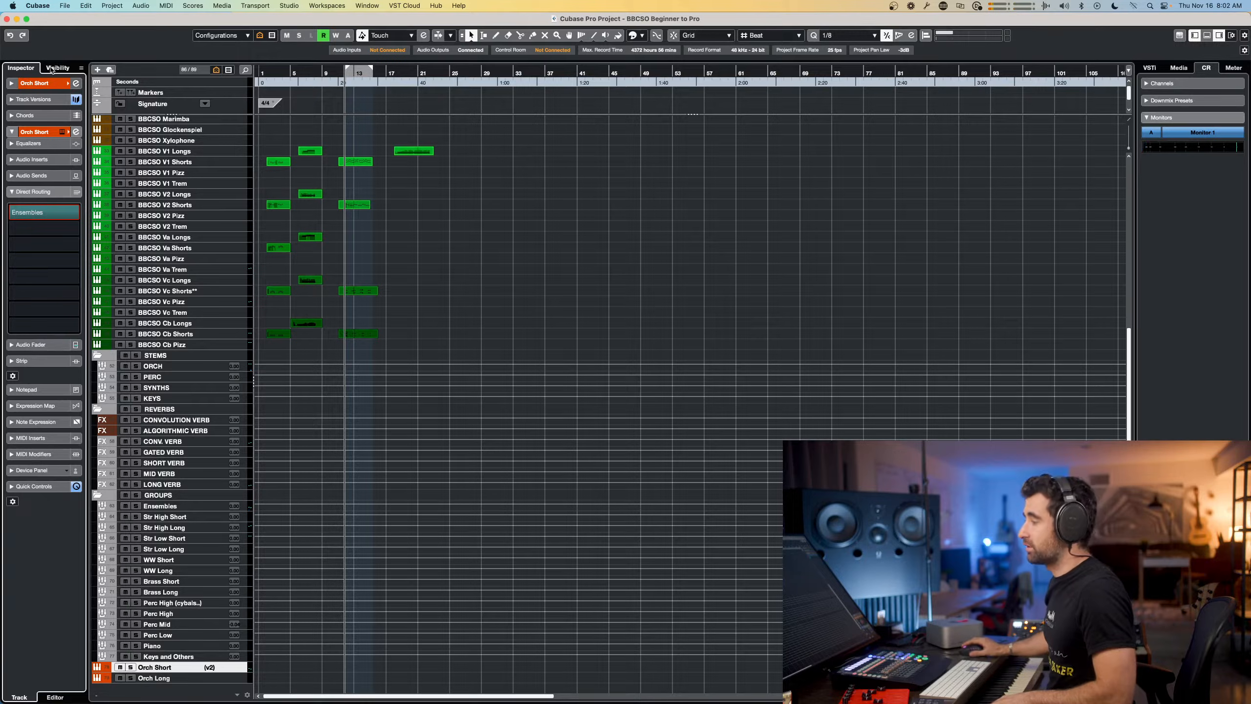
Raise the pre-gain of the Orch Short track in its channel settings while checking its level
{"action": "key", "text": "e"}
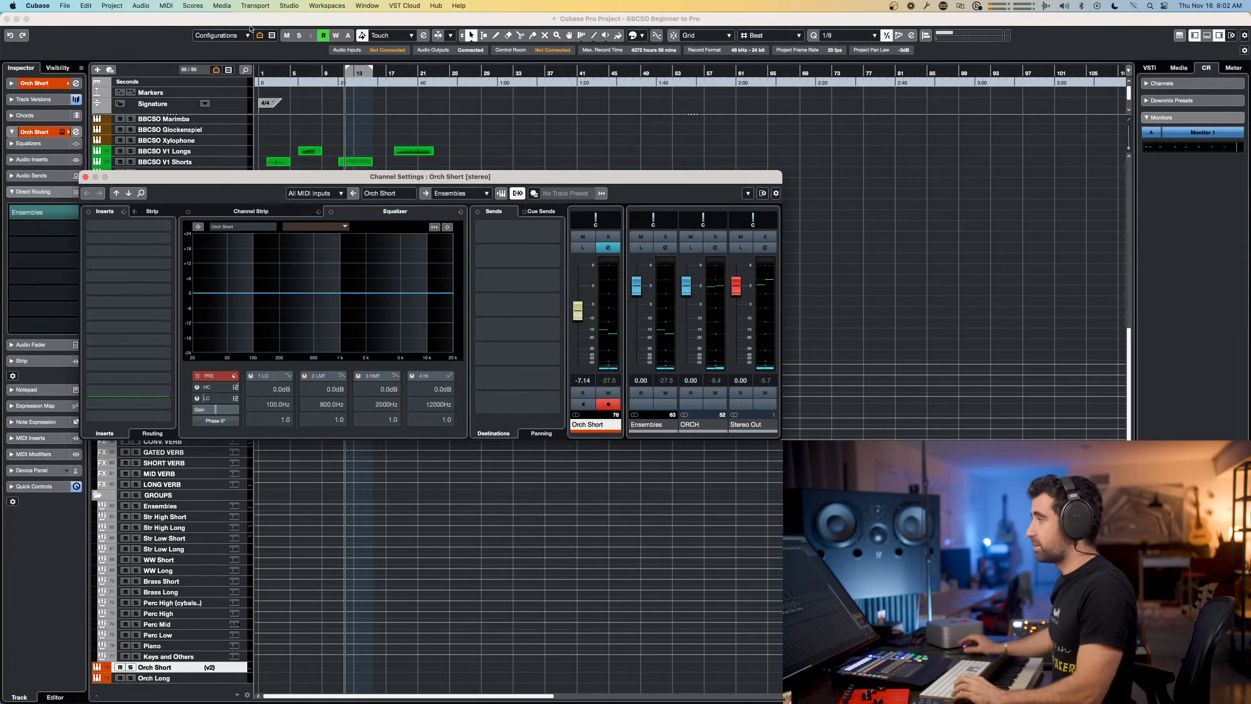
{"action": "left_click_drag", "start_coordinate": [217, 413], "coordinate": [245, 413]}
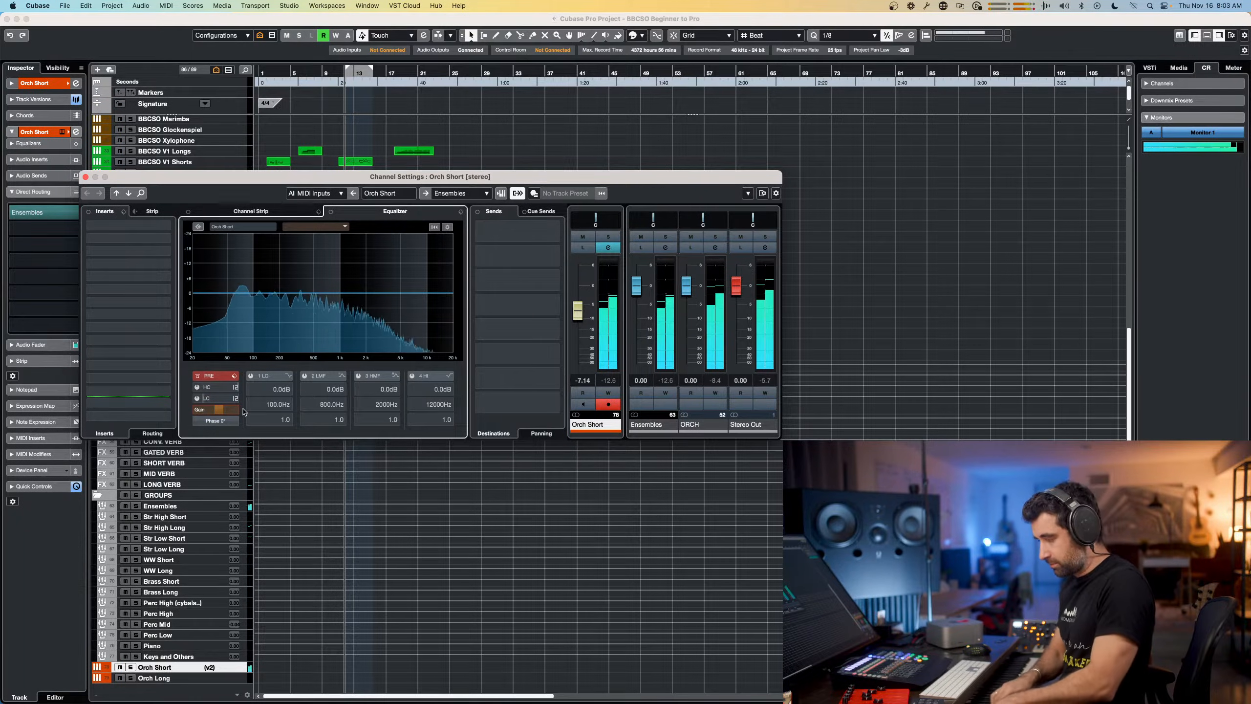
{"action": "left_click_drag", "start_coordinate": [277, 179], "coordinate": [722, 181]}
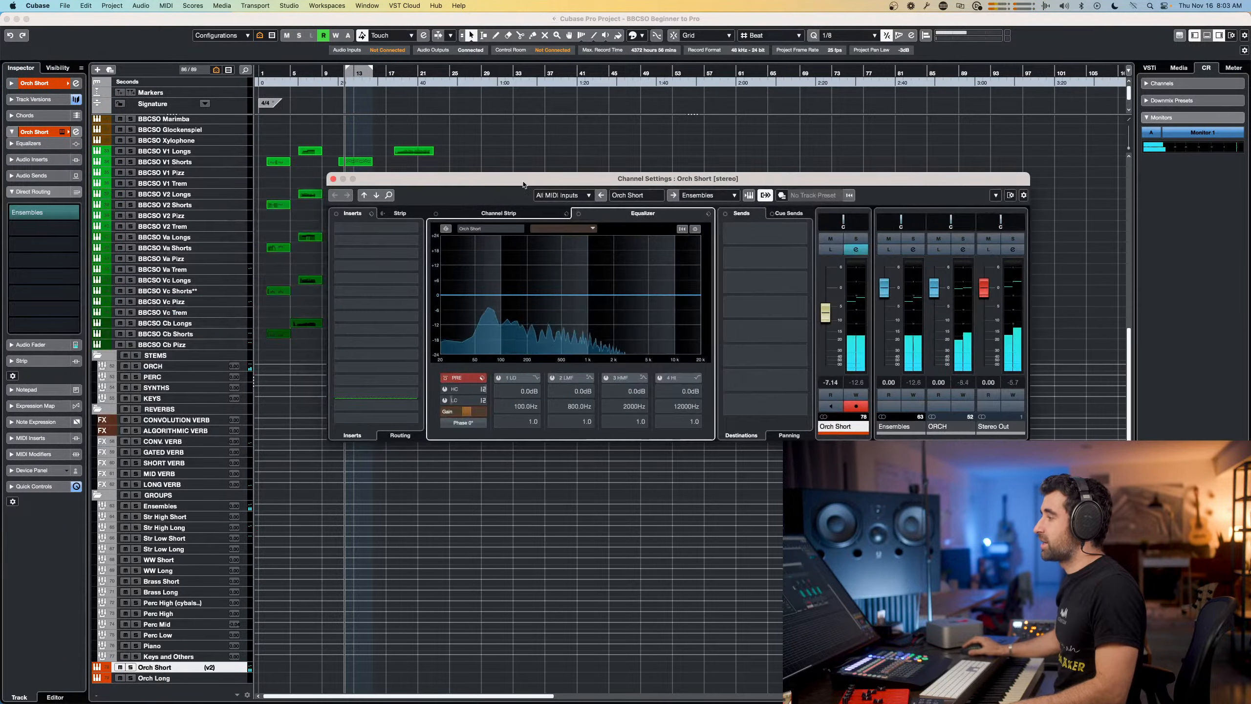
Open the Orch Short track's HALion Sonic SE instrument and audition the Strings High and Strings Low Ensemble slots in solo
{"action": "left_click", "coordinate": [749, 195]}
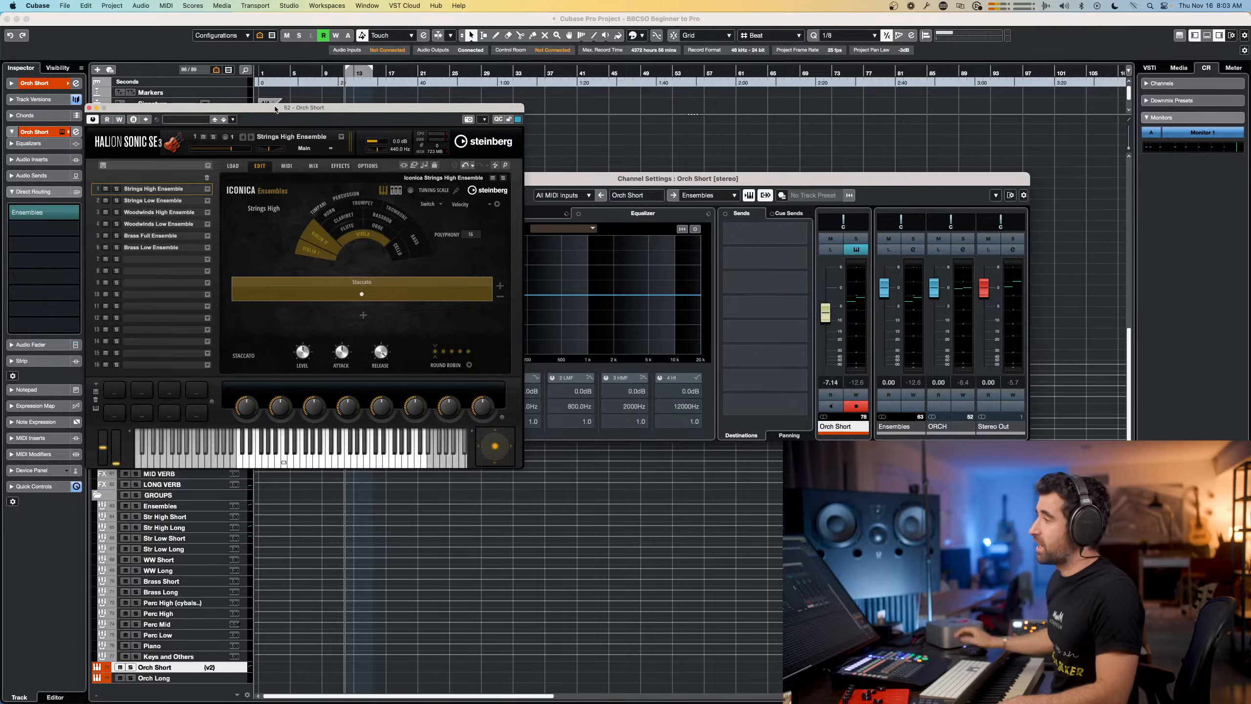
{"action": "left_click_drag", "start_coordinate": [274, 109], "coordinate": [316, 122]}
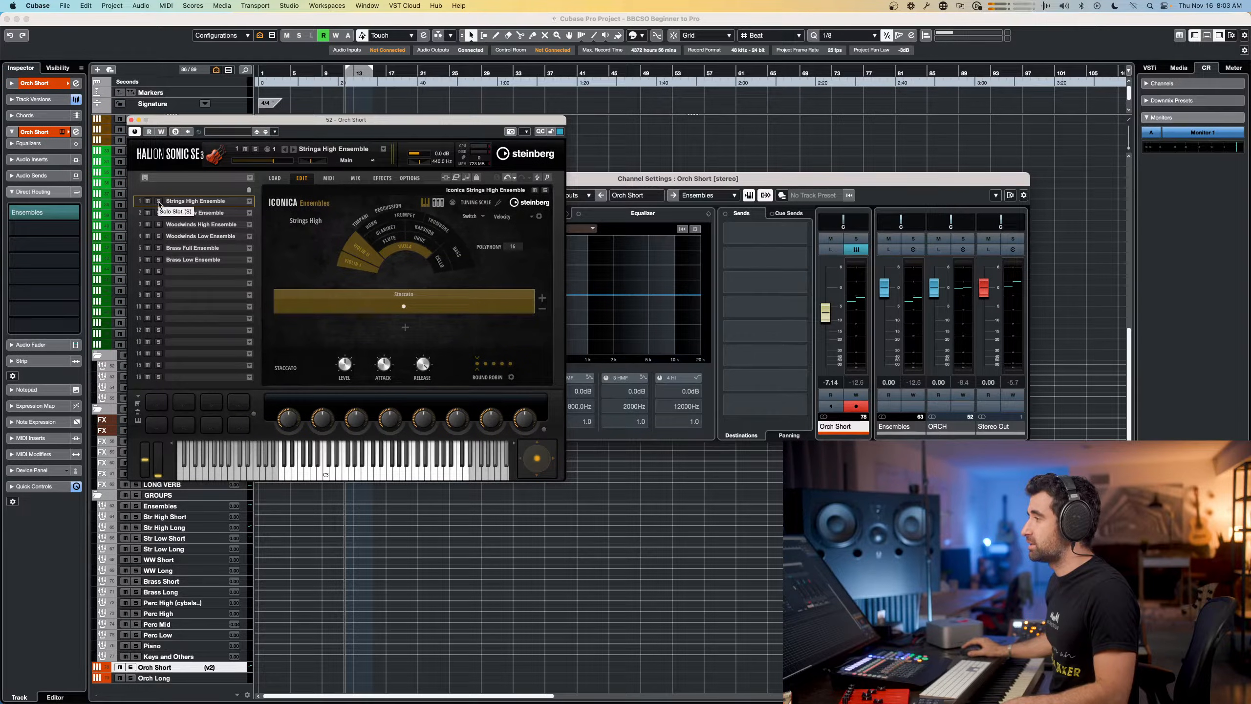
{"action": "left_click", "coordinate": [158, 202]}
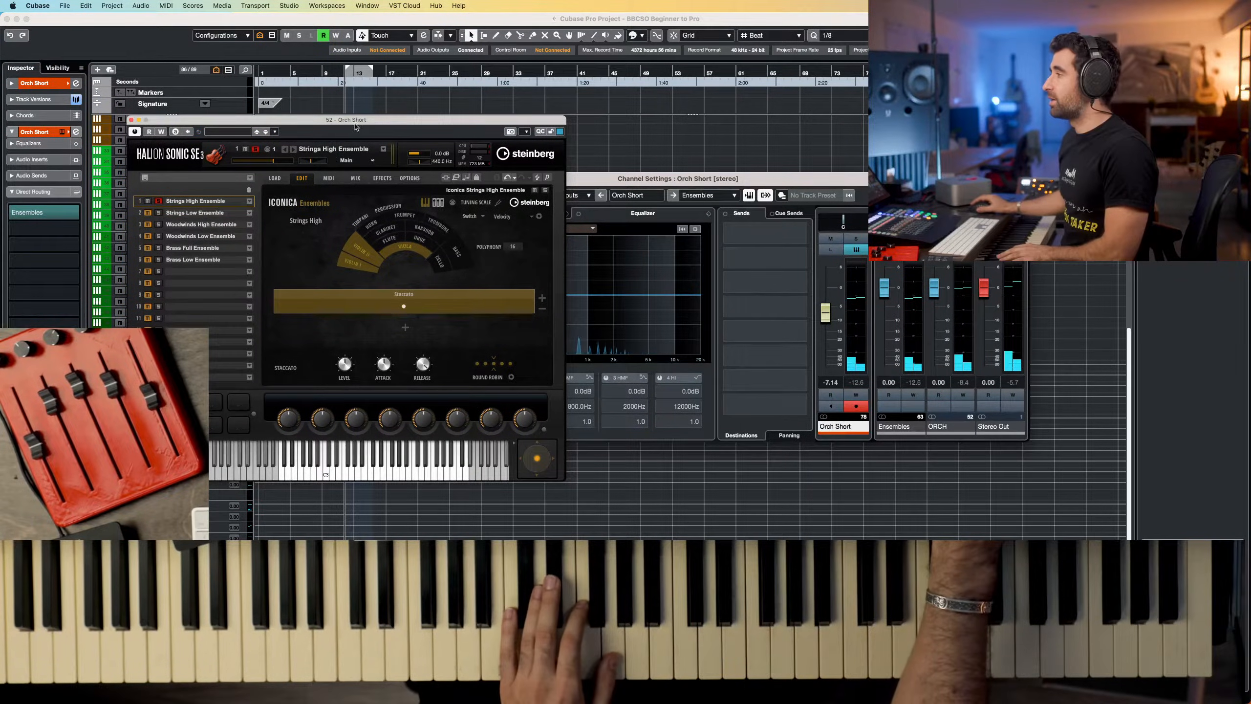
{"action": "left_click_drag", "start_coordinate": [192, 120], "coordinate": [406, 110]}
{"action": "left_click", "coordinate": [373, 203]}
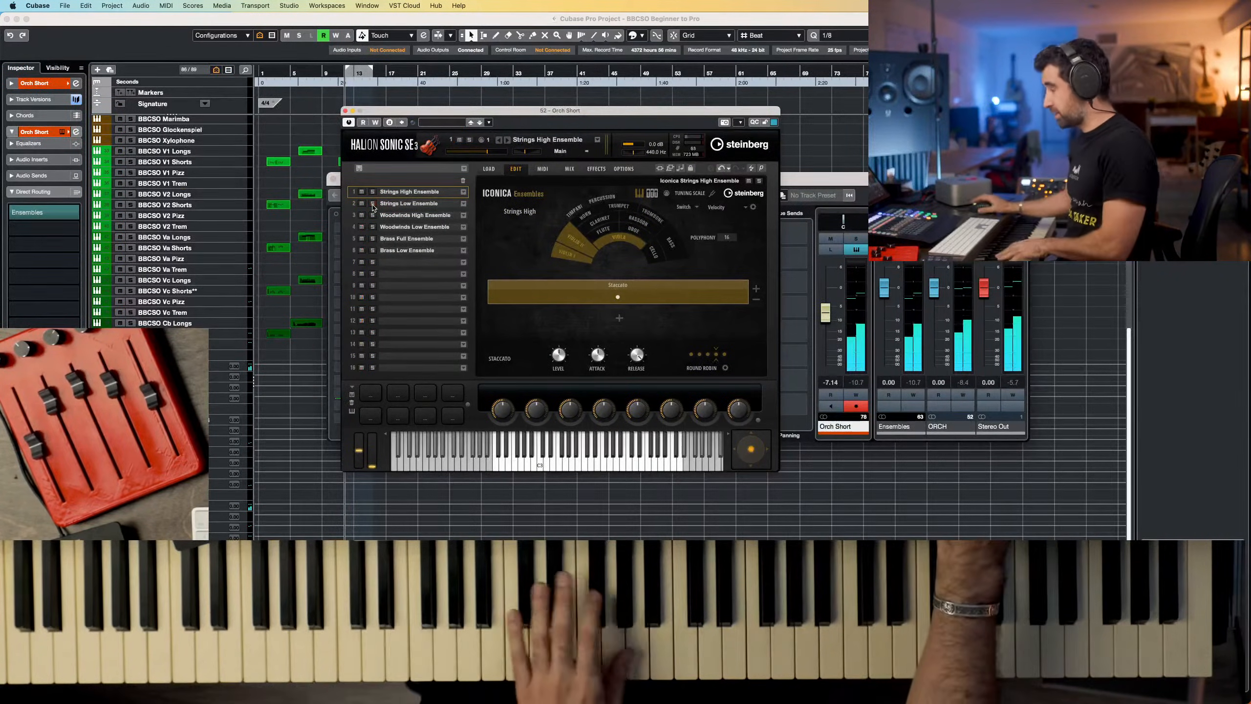
{"action": "left_click", "coordinate": [373, 205]}
Audition the Woodwinds High, Woodwinds Low, Brass Full and Brass Low Ensemble slots one after another in solo, and release the last solo
{"action": "left_click", "coordinate": [373, 215]}
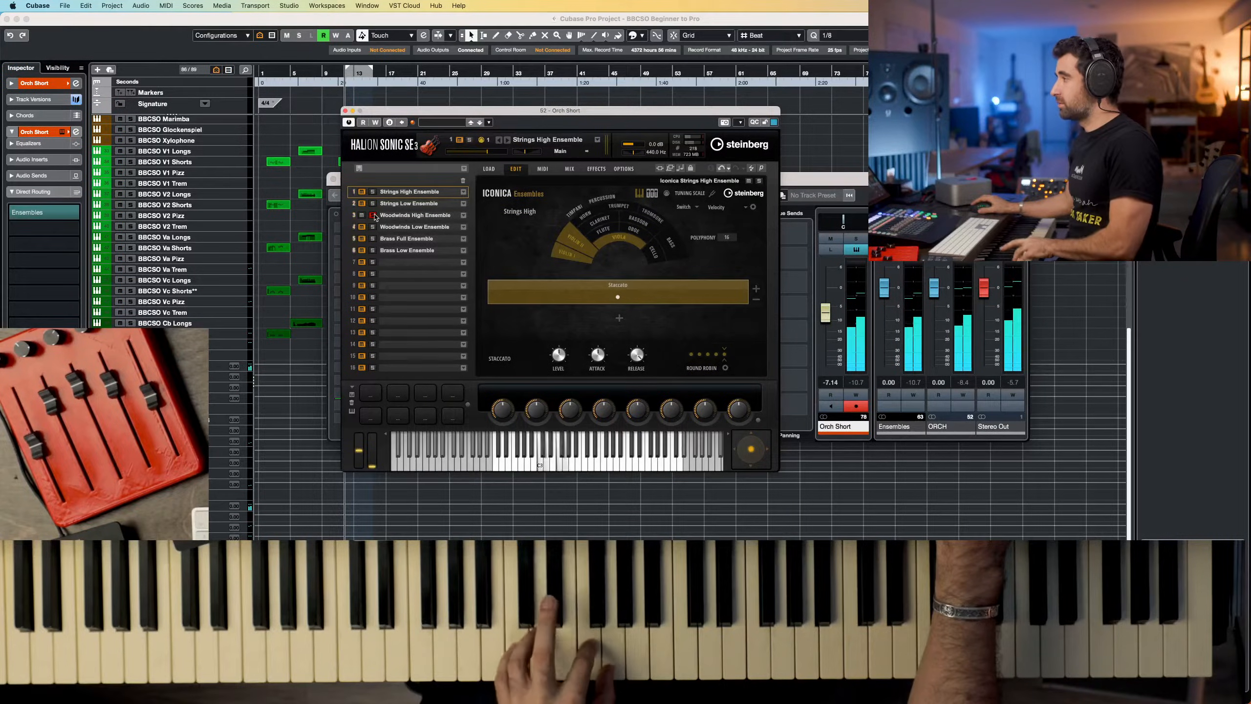
{"action": "left_click", "coordinate": [375, 216]}
{"action": "left_click", "coordinate": [373, 227]}
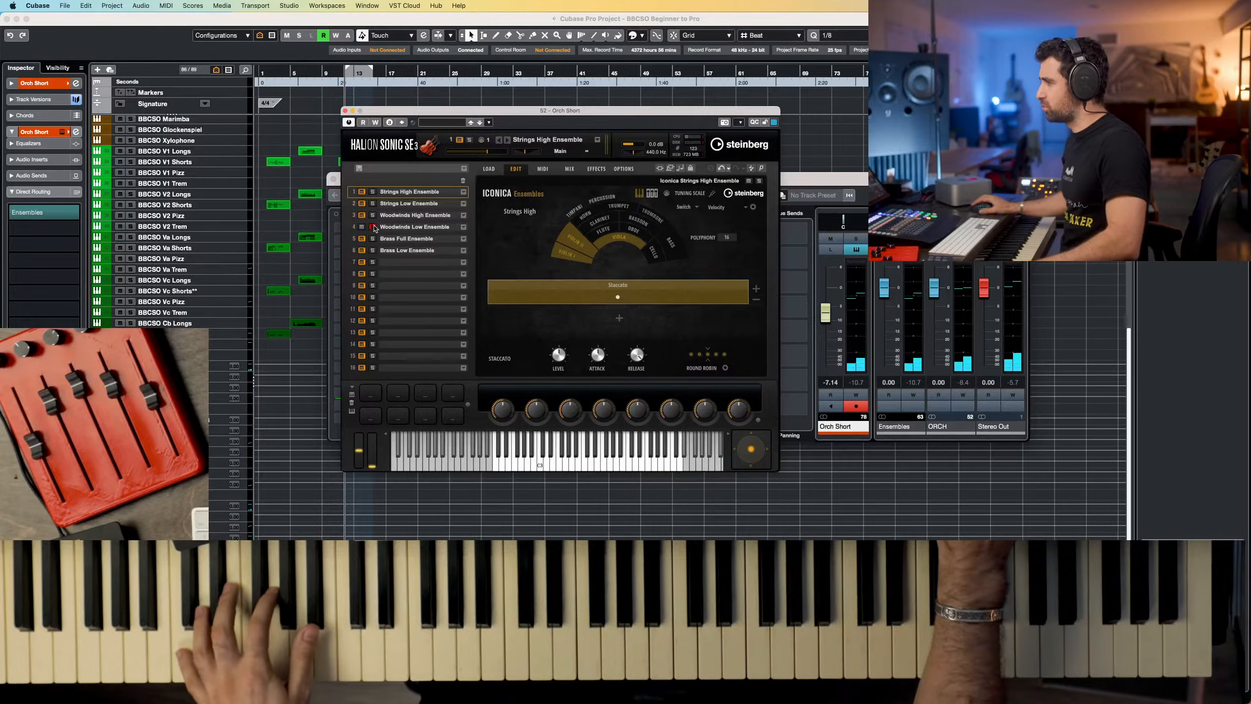
{"action": "left_click", "coordinate": [374, 227]}
{"action": "left_click", "coordinate": [373, 239]}
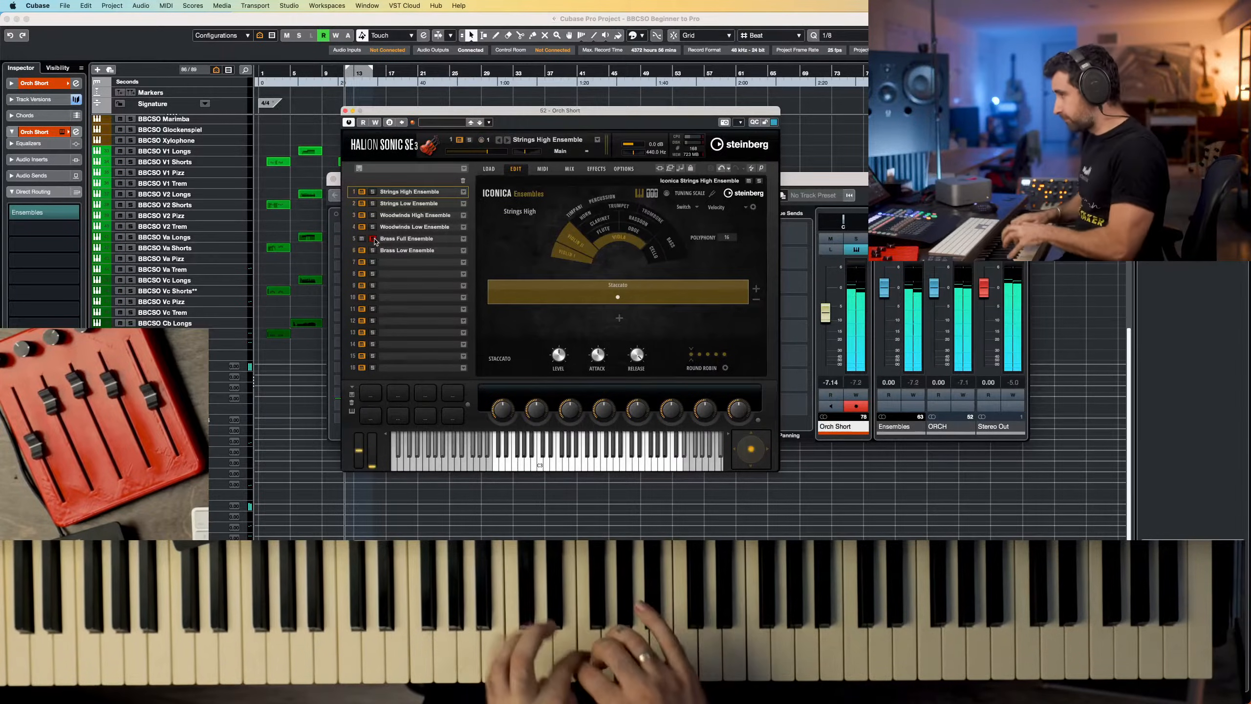
{"action": "left_click", "coordinate": [373, 251]}
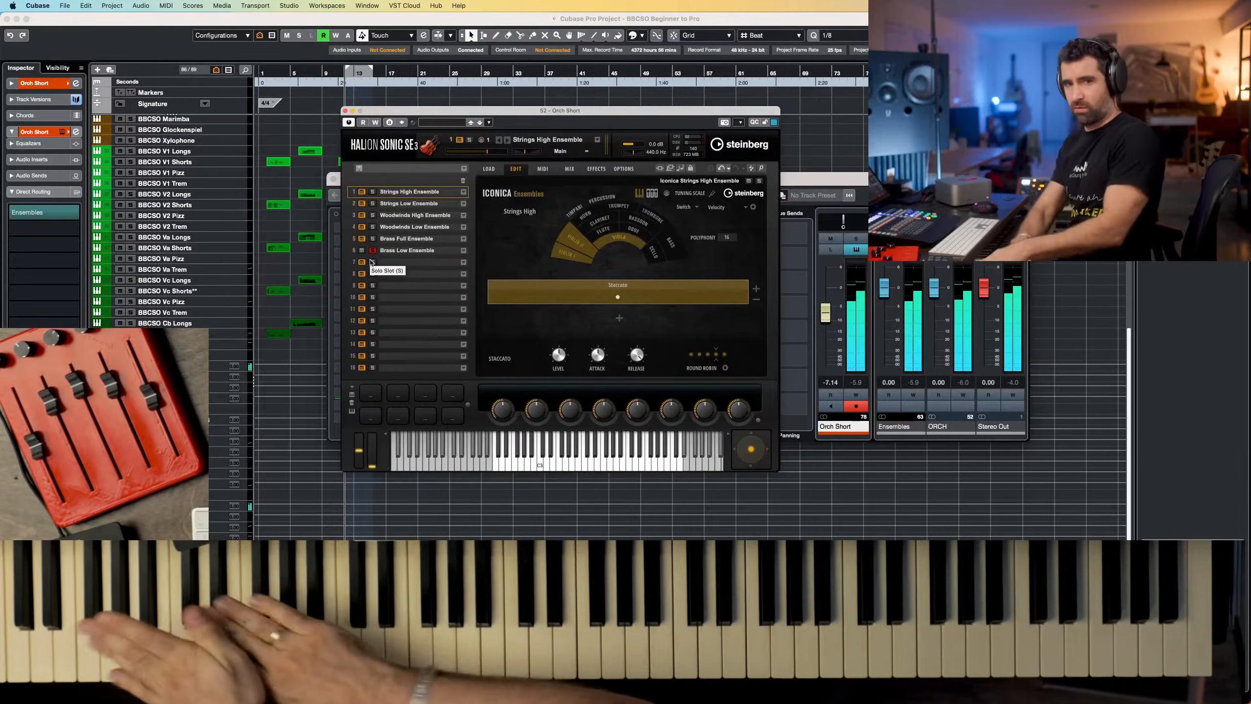
{"action": "left_click", "coordinate": [373, 251]}
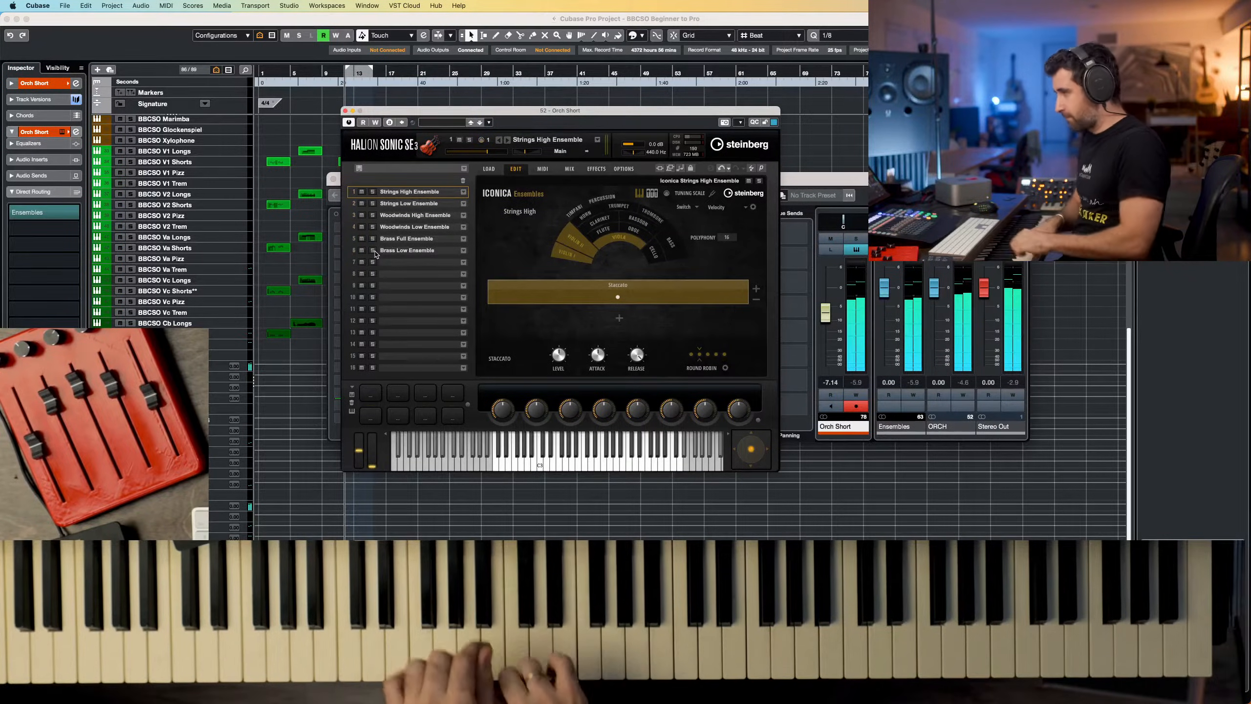
Raise the level of the Woodwinds Low Ensemble slot slightly in the HALion Sonic SE mixer and check the slots' panning
{"action": "left_click", "coordinate": [569, 168]}
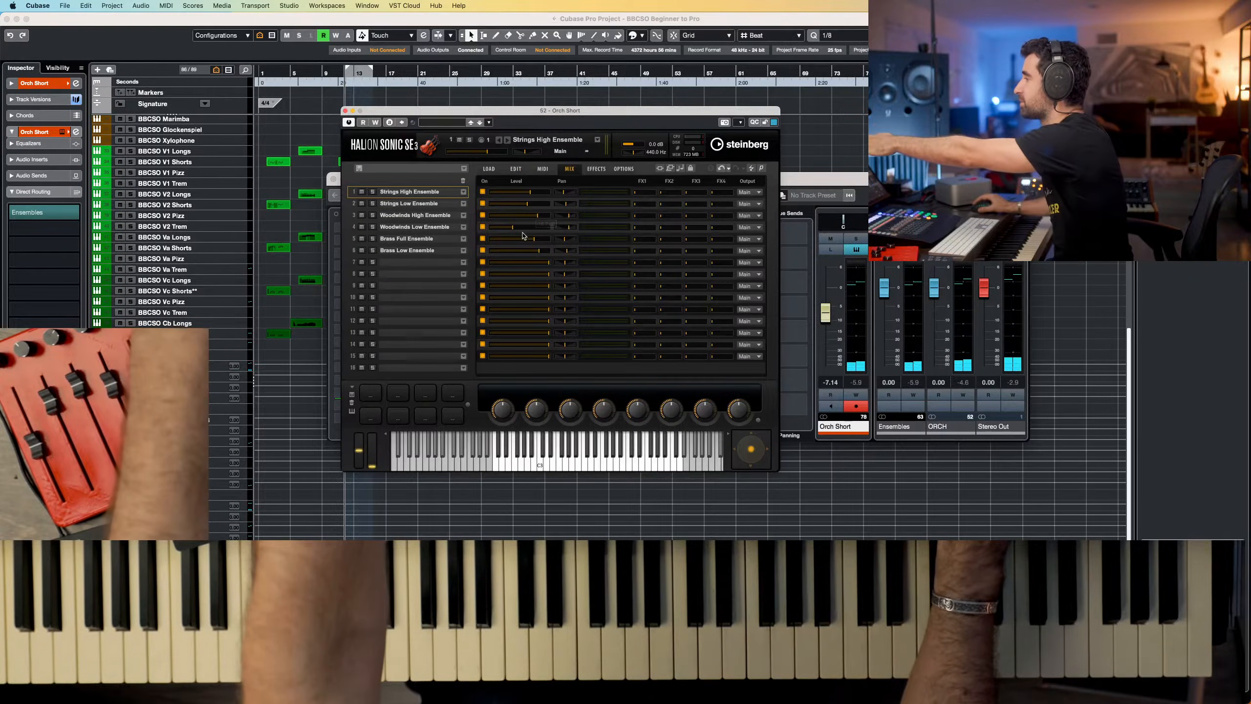
{"action": "left_click_drag", "start_coordinate": [516, 227], "coordinate": [521, 228]}
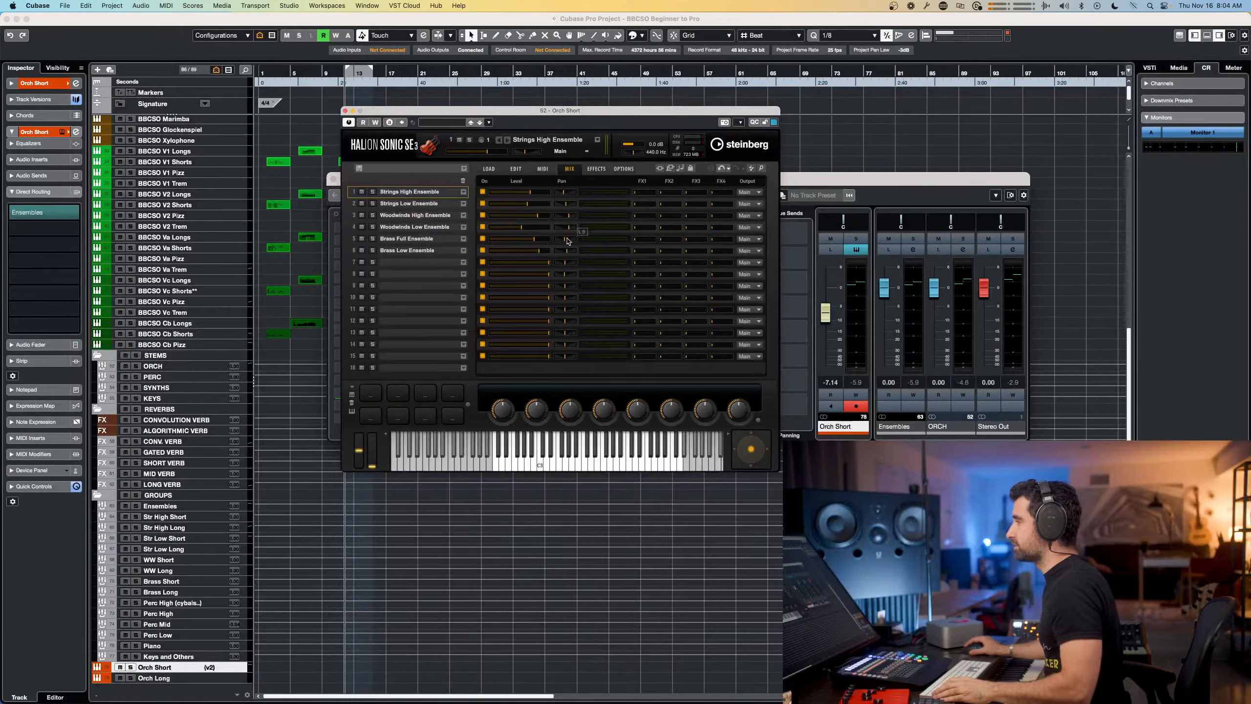
{"action": "mouse_move", "coordinate": [568, 254]}
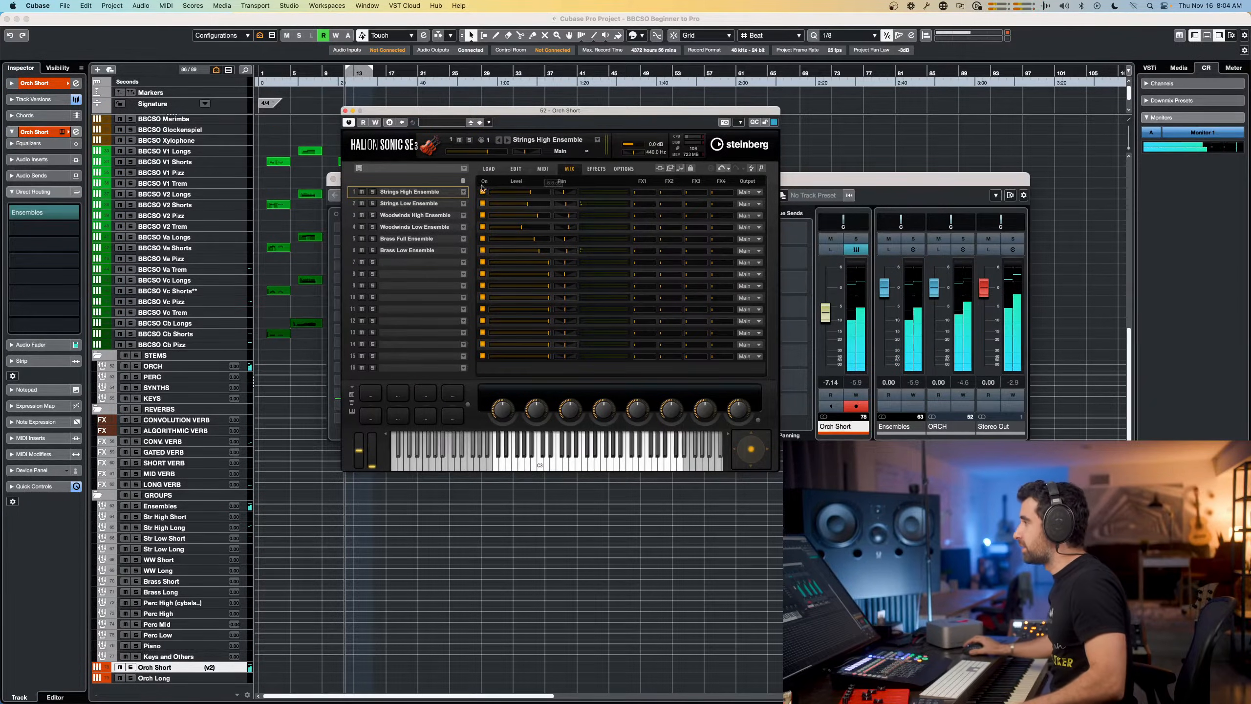
Examine the microphone mix of Strings High Ensemble and the articulations of Strings Low Ensemble, and close the instrument and channel settings
{"action": "left_click", "coordinate": [502, 171]}
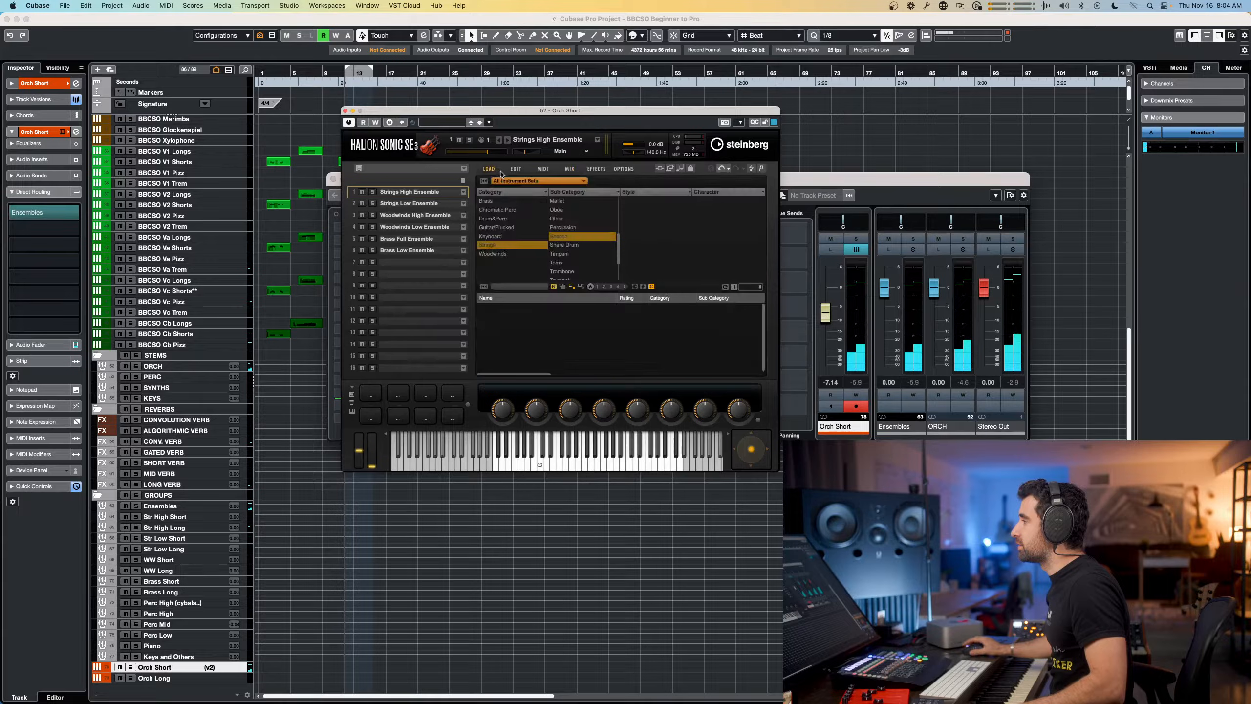
{"action": "left_click", "coordinate": [515, 169]}
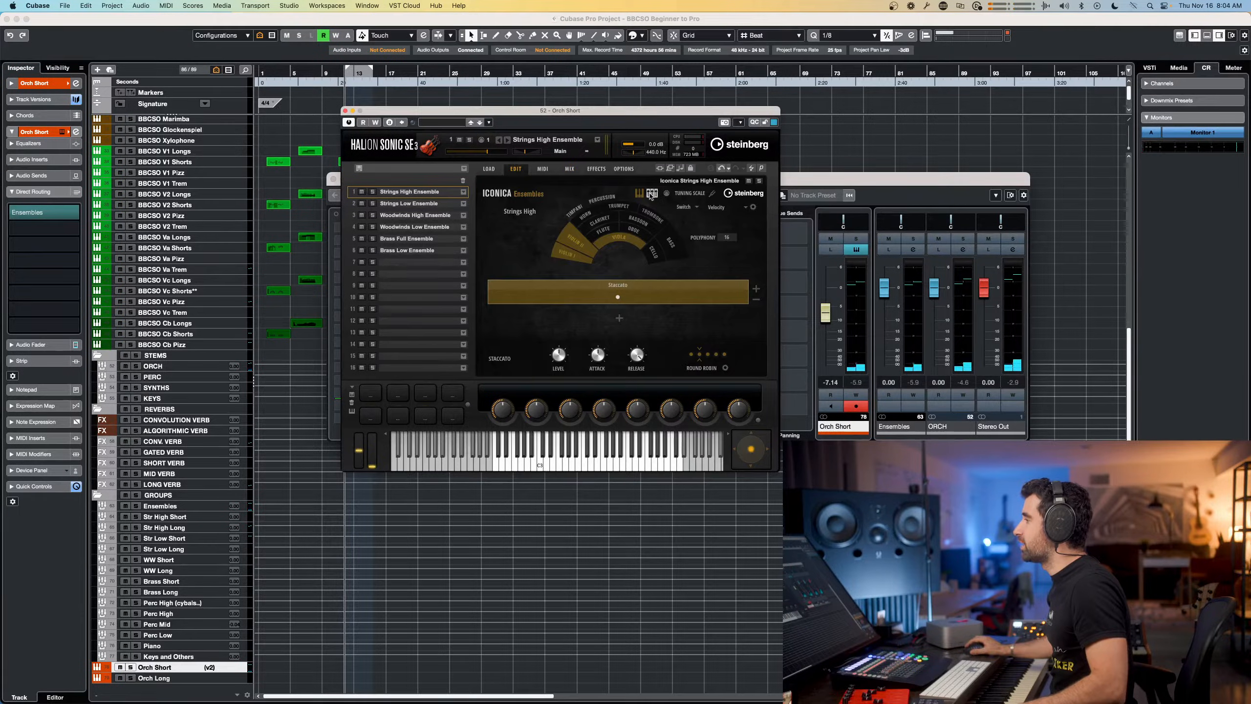
{"action": "left_click", "coordinate": [651, 194]}
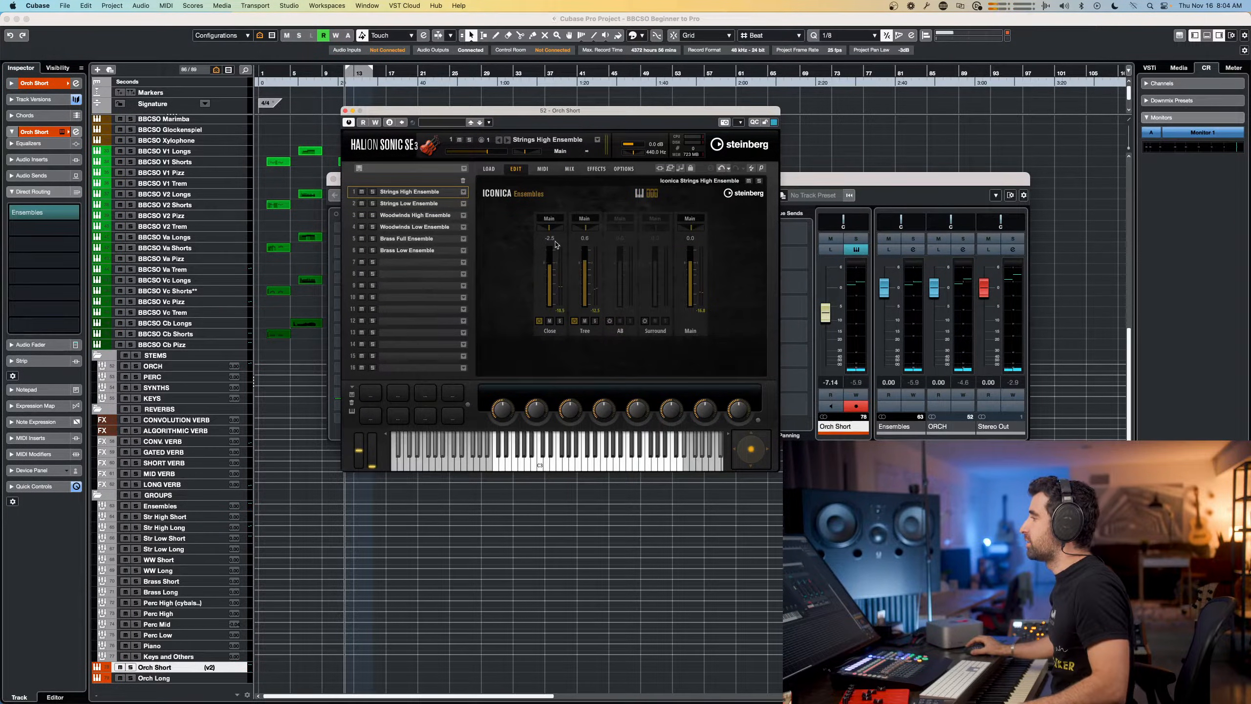
{"action": "left_click", "coordinate": [423, 207]}
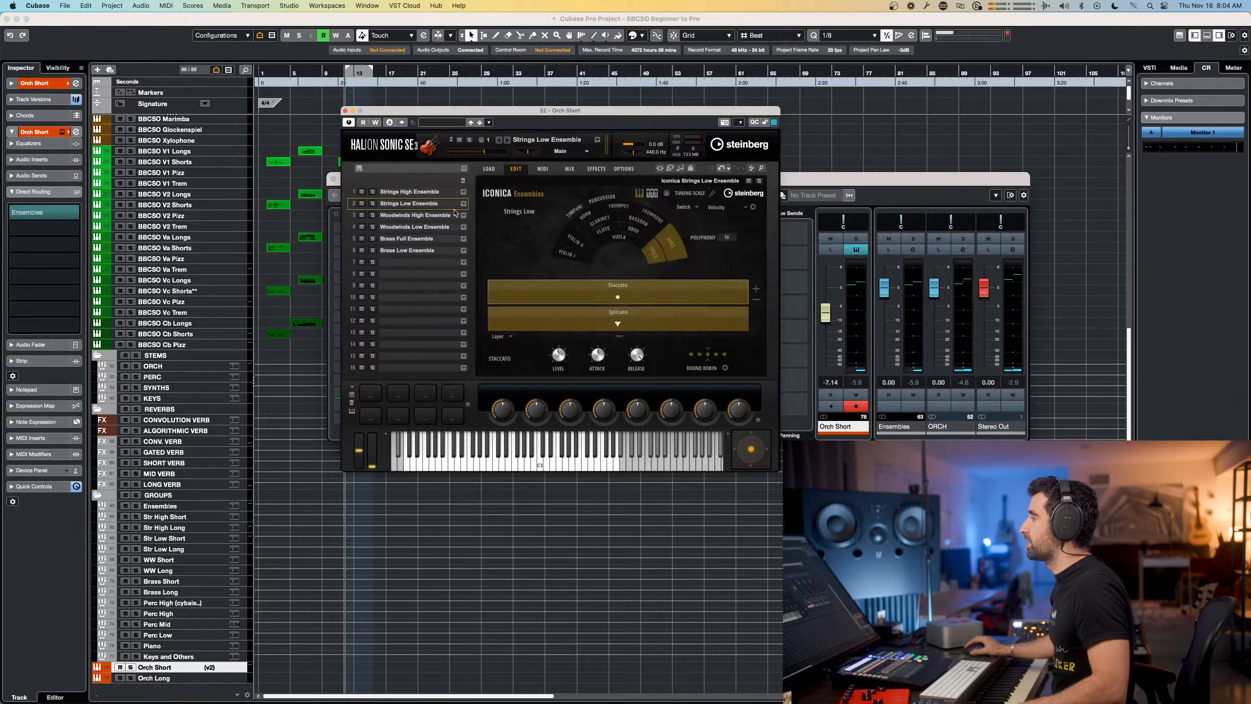
{"action": "left_click", "coordinate": [421, 215]}
{"action": "left_click", "coordinate": [420, 206]}
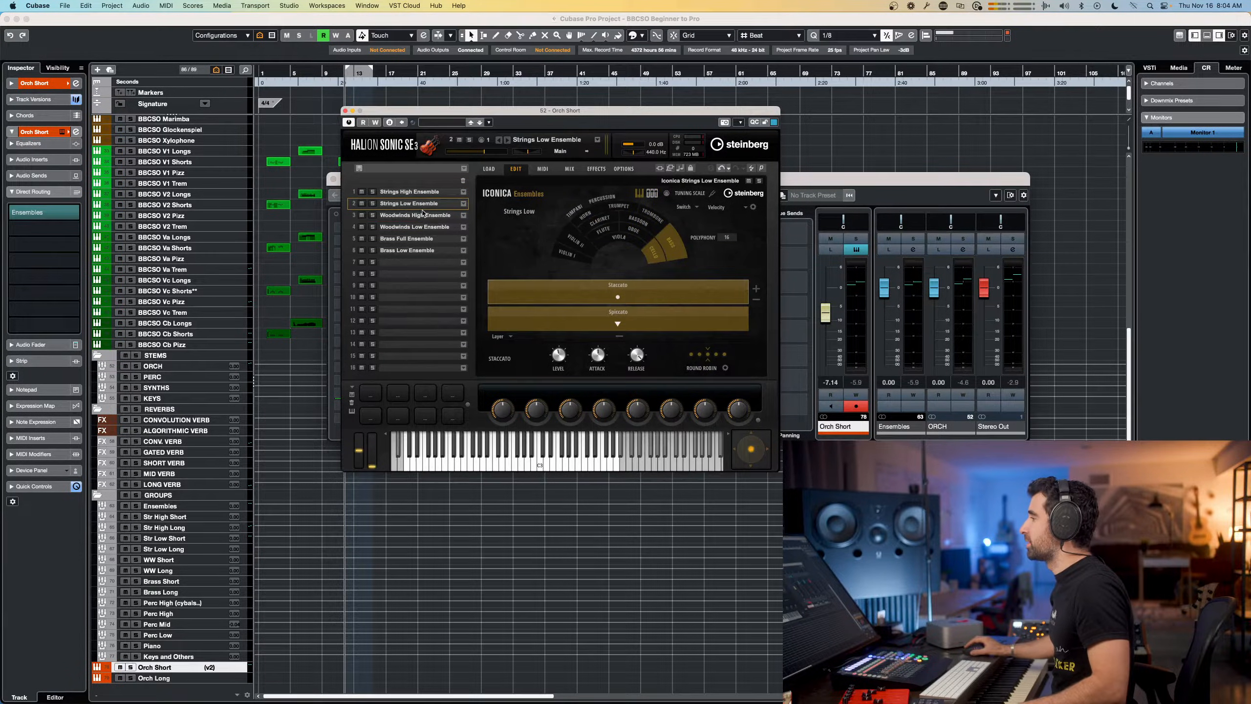
{"action": "left_click", "coordinate": [346, 112]}
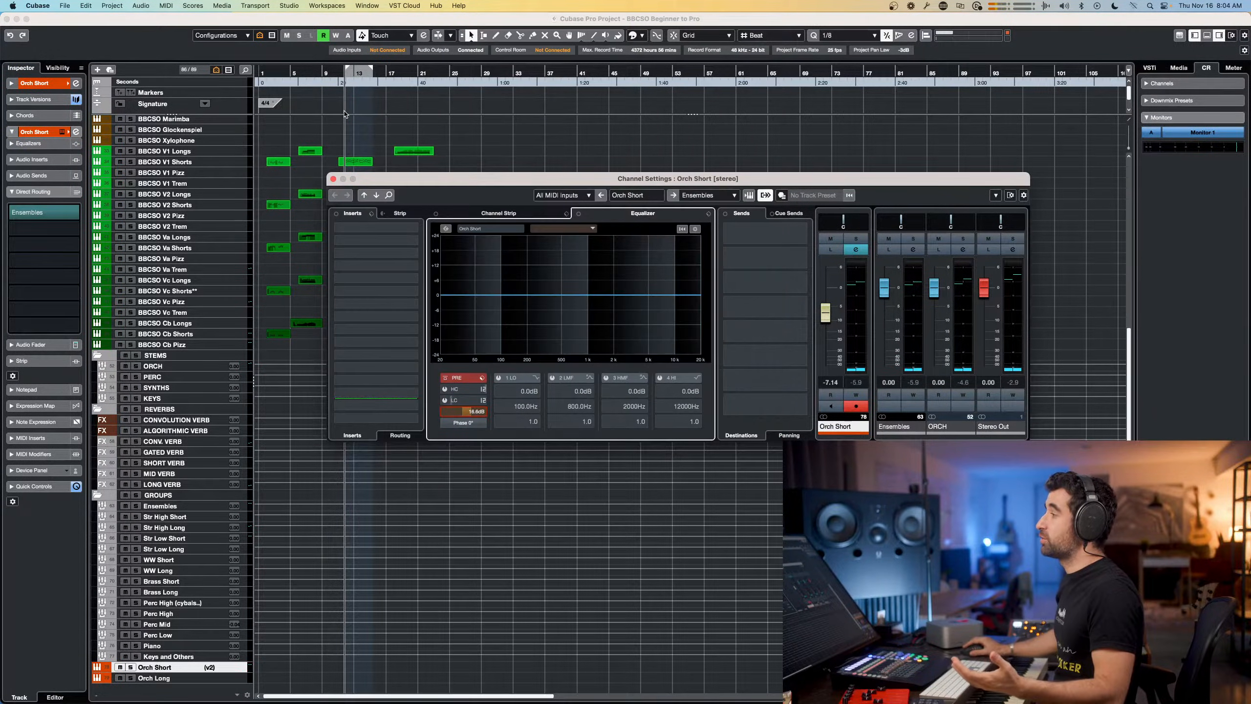
{"action": "left_click", "coordinate": [333, 179]}
Open the L3-LL Multimaximizer insert on the Stereo Out channel from the MixConsole
{"action": "scroll", "coordinate": [453, 225], "scroll_direction": "up", "scroll_amount": 10}
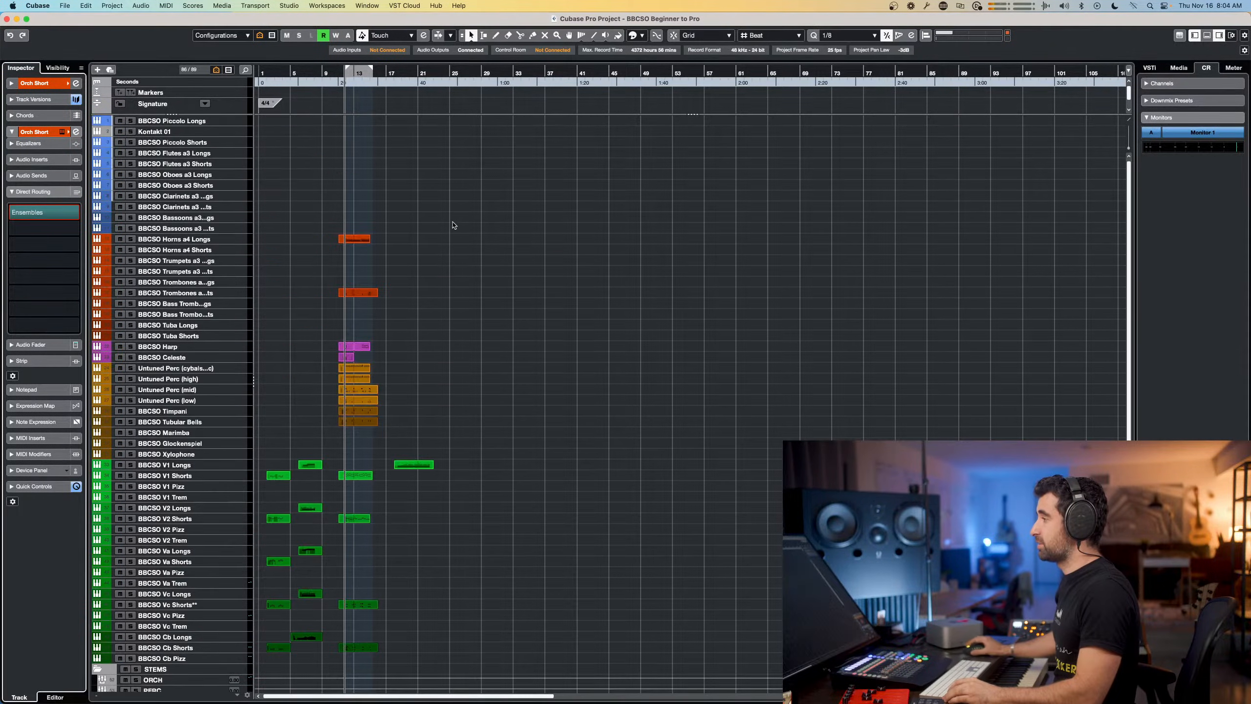
{"action": "scroll", "coordinate": [359, 257], "scroll_direction": "up", "scroll_amount": 10}
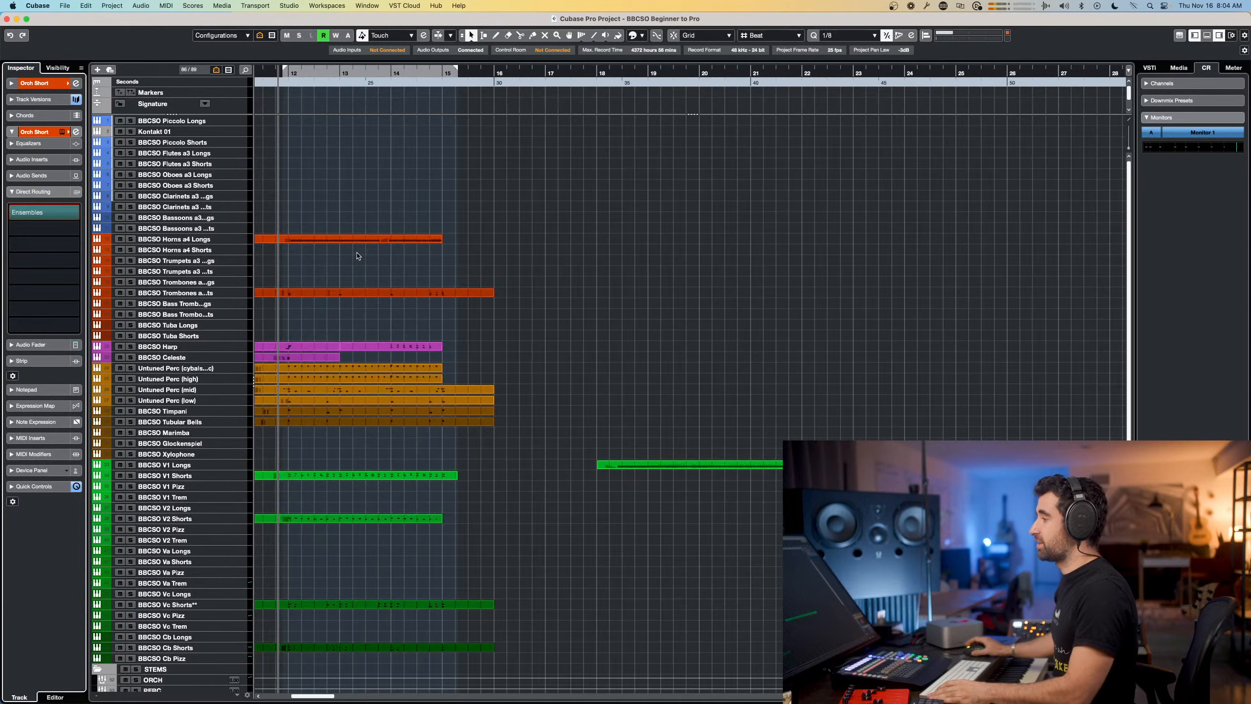
{"action": "scroll", "coordinate": [358, 256], "scroll_direction": "left", "scroll_amount": 3}
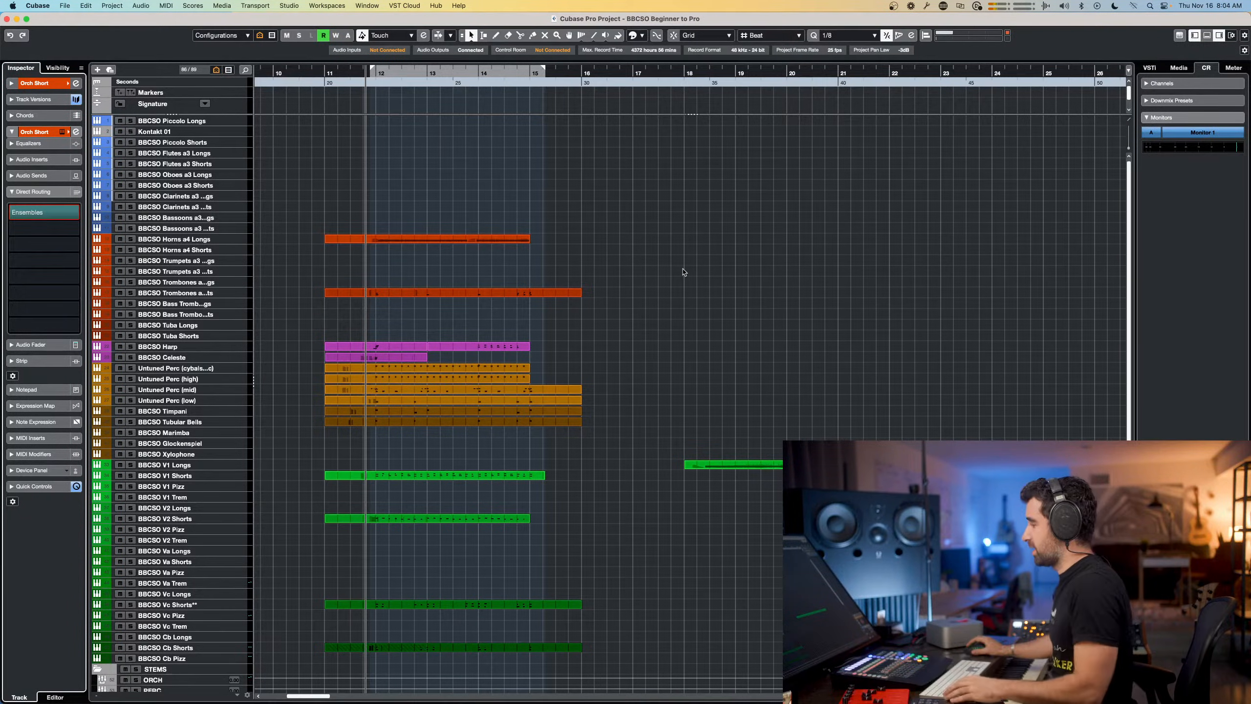
{"action": "key", "text": "F3"}
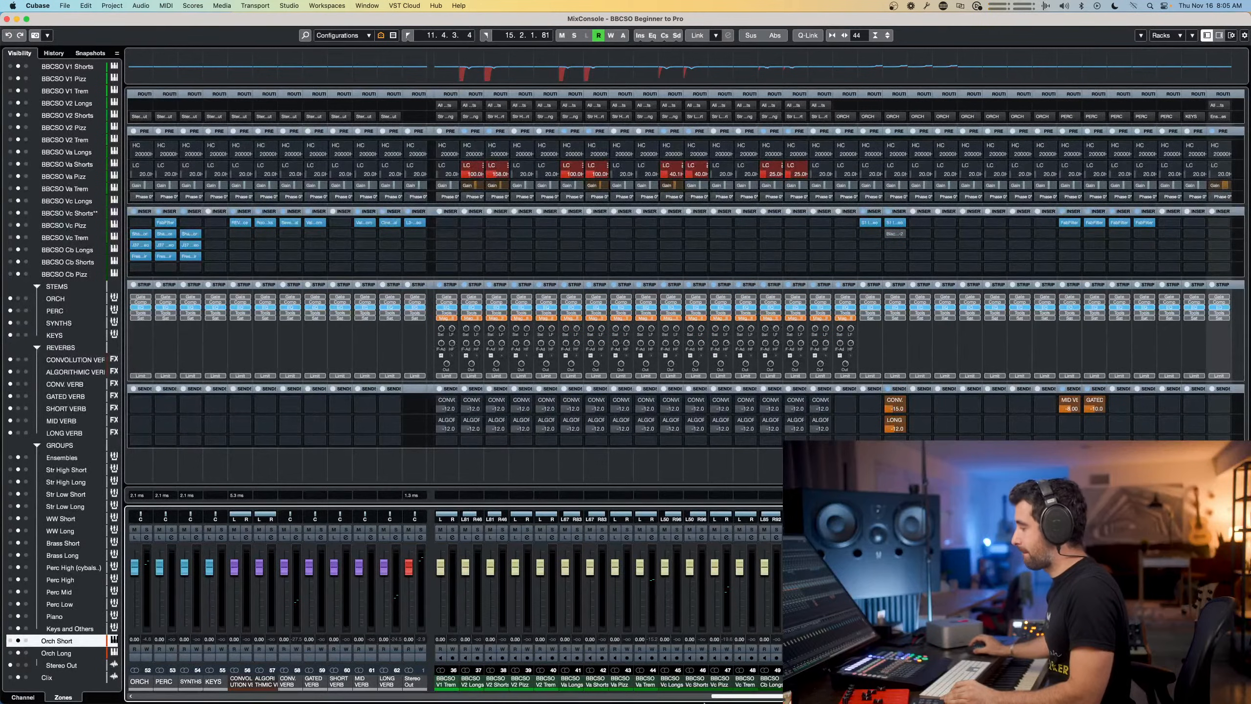
{"action": "scroll", "coordinate": [689, 345], "scroll_direction": "right", "scroll_amount": 2}
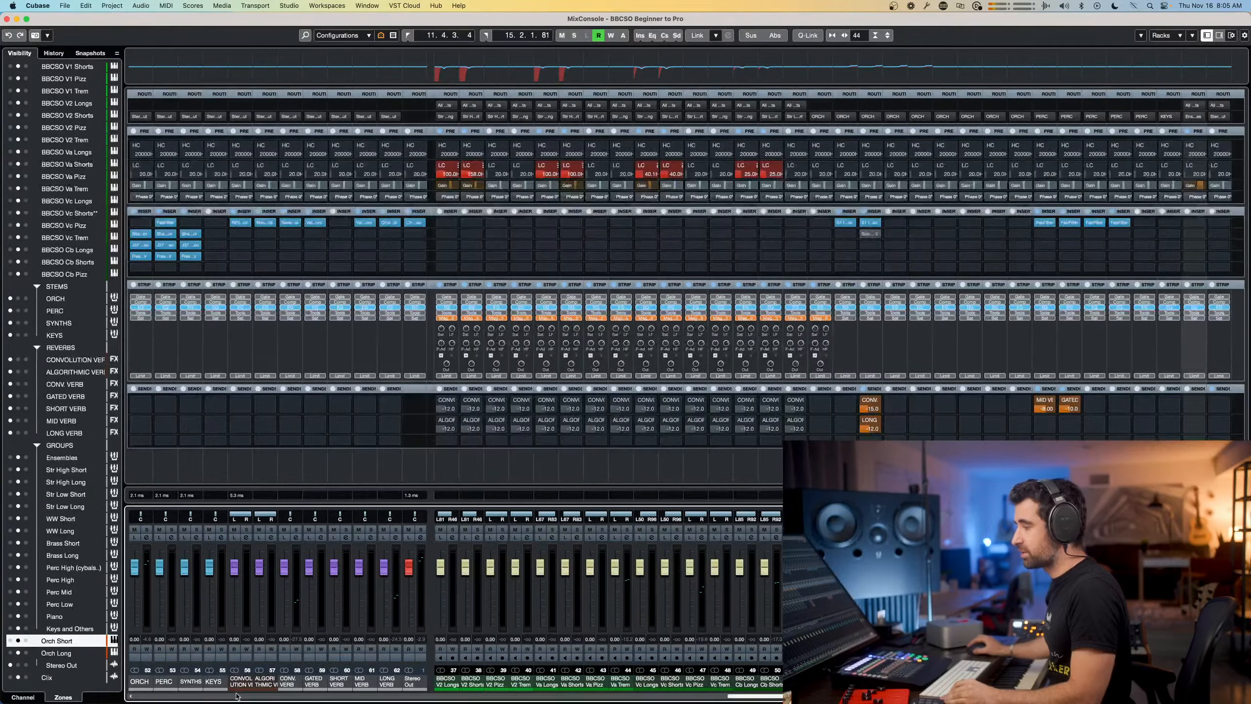
{"action": "left_click", "coordinate": [414, 222]}
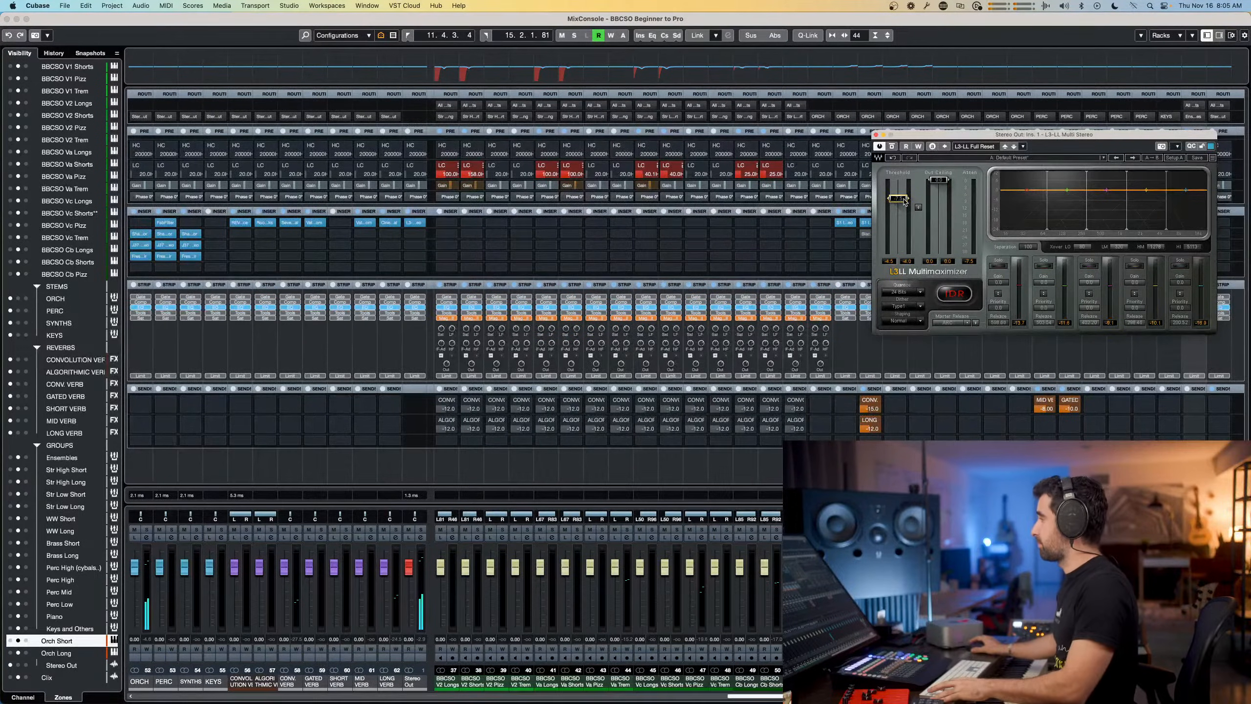
{"action": "left_click", "coordinate": [875, 134]}
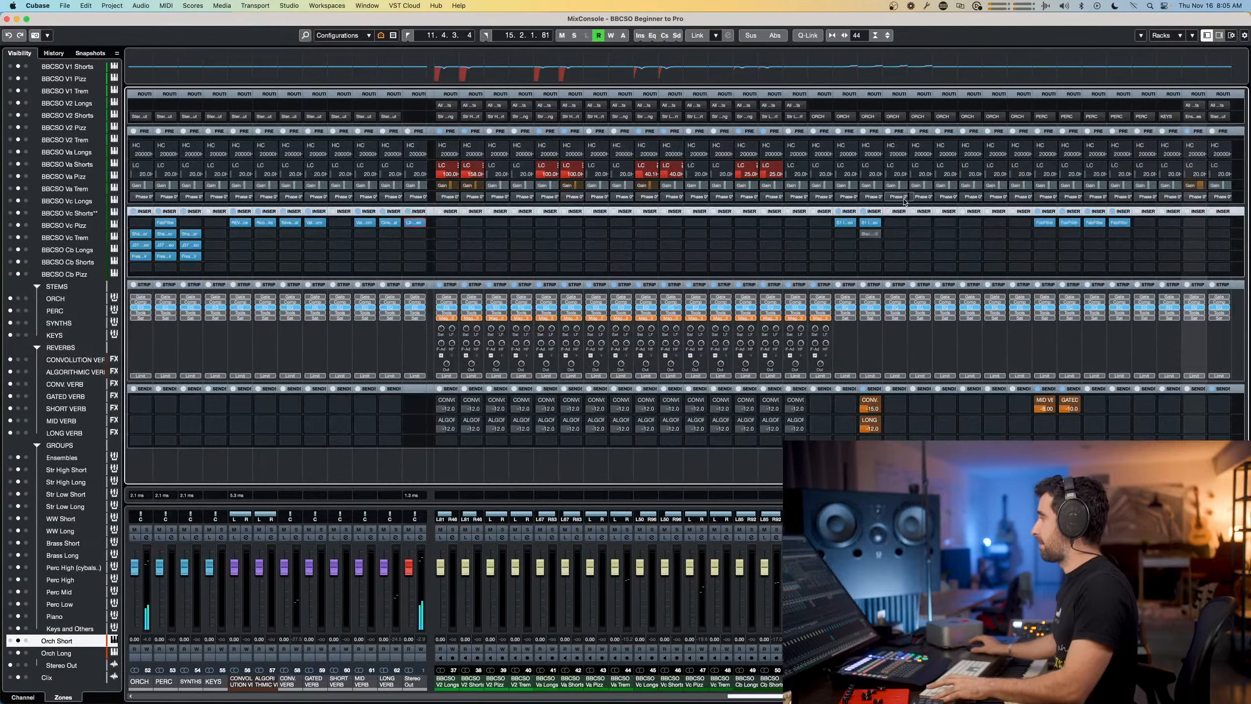
{"action": "left_click", "coordinate": [415, 224]}
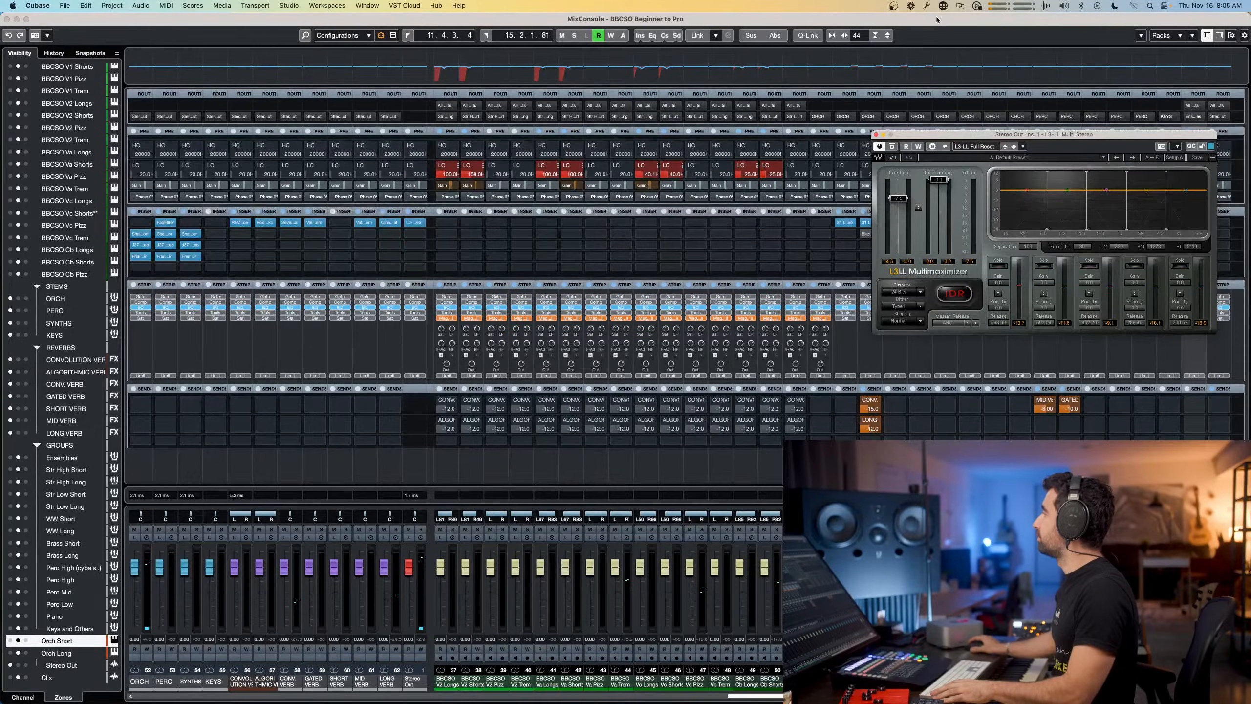
Return to the project and raise the L3-LL Multimaximizer's threshold slightly during playback of the sequence
{"action": "key", "text": "F3"}
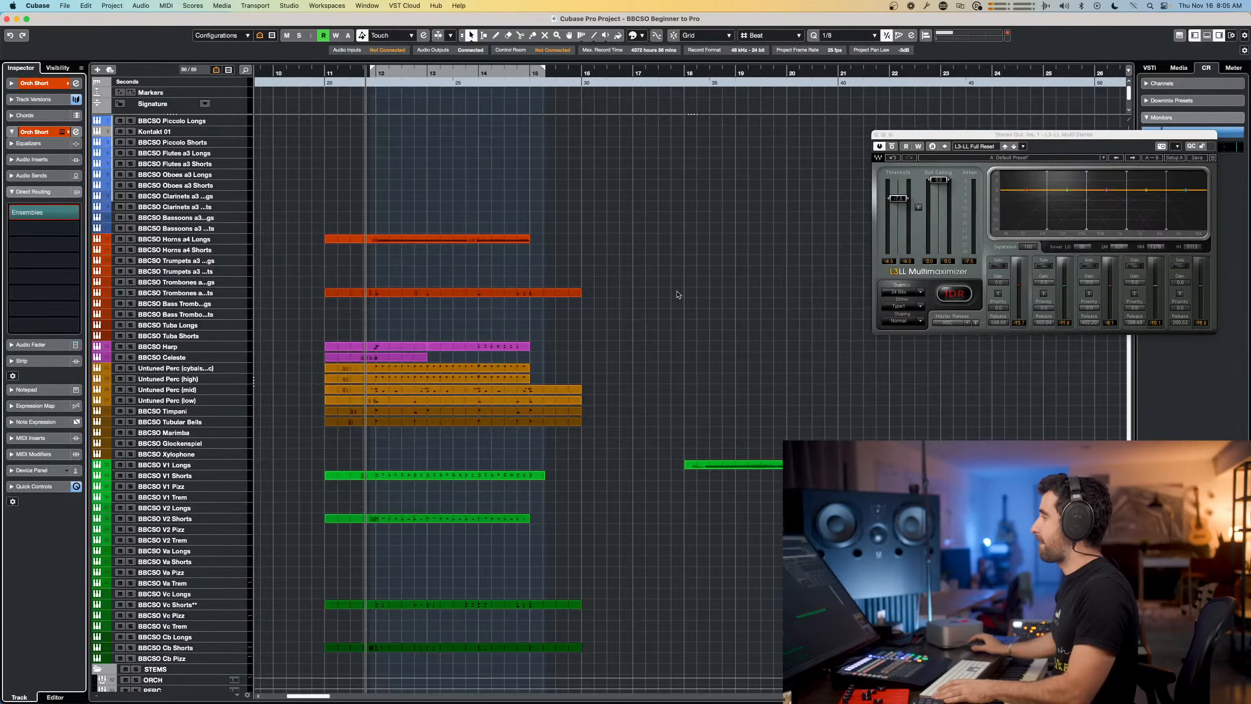
{"action": "key", "text": "space"}
{"action": "left_click_drag", "start_coordinate": [897, 198], "coordinate": [898, 191]}
{"action": "key", "text": "space"}
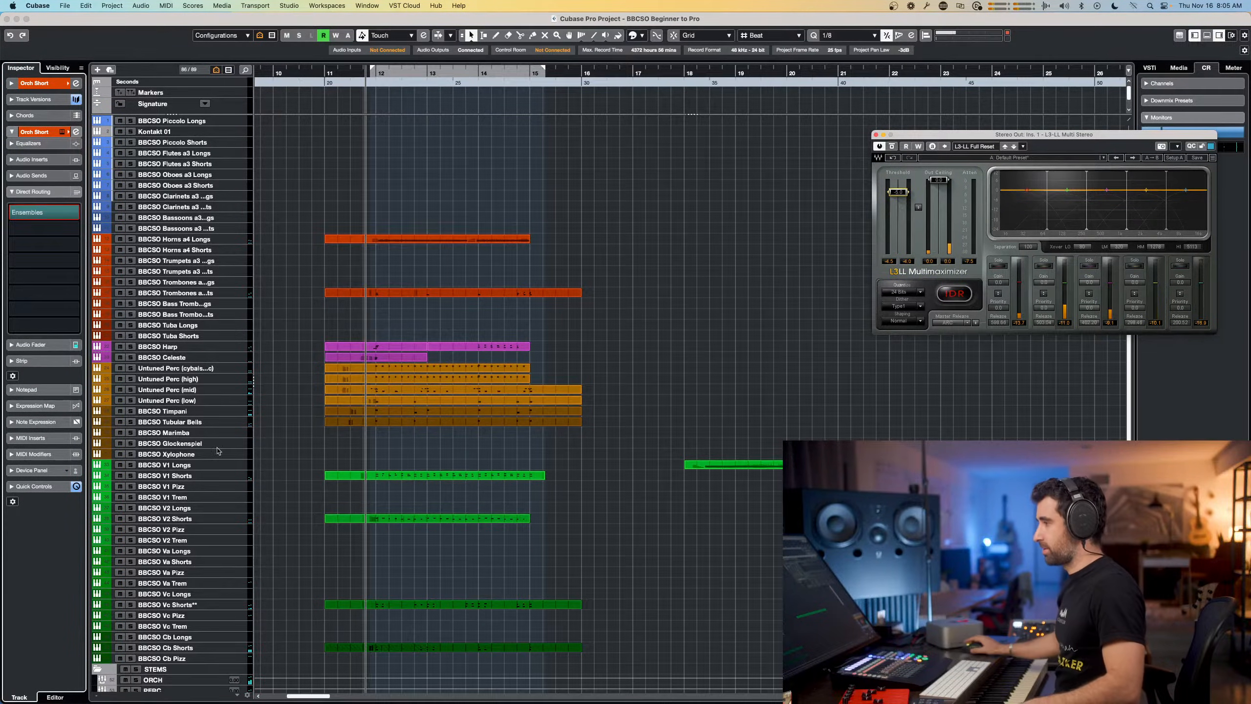
Raise the pre-gain of the Orch Short track slightly in its channel settings and close them
{"action": "scroll", "coordinate": [218, 451], "scroll_direction": "down", "scroll_amount": 10}
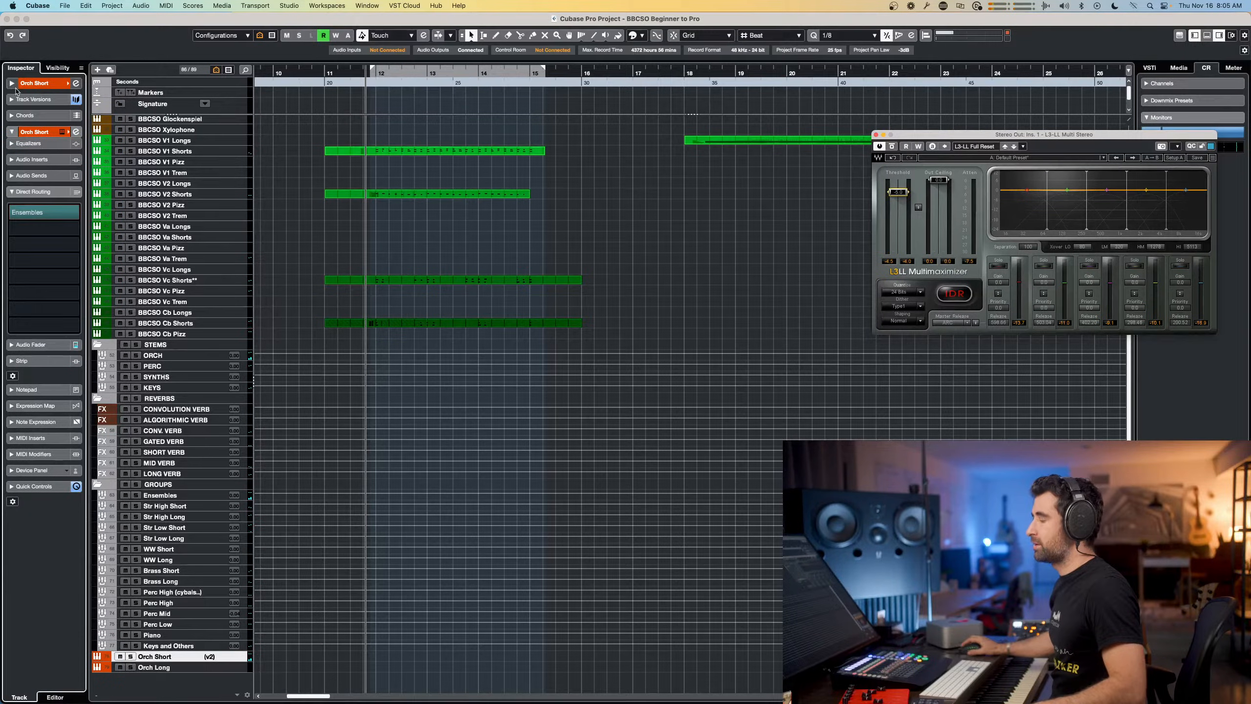
{"action": "key", "text": "e"}
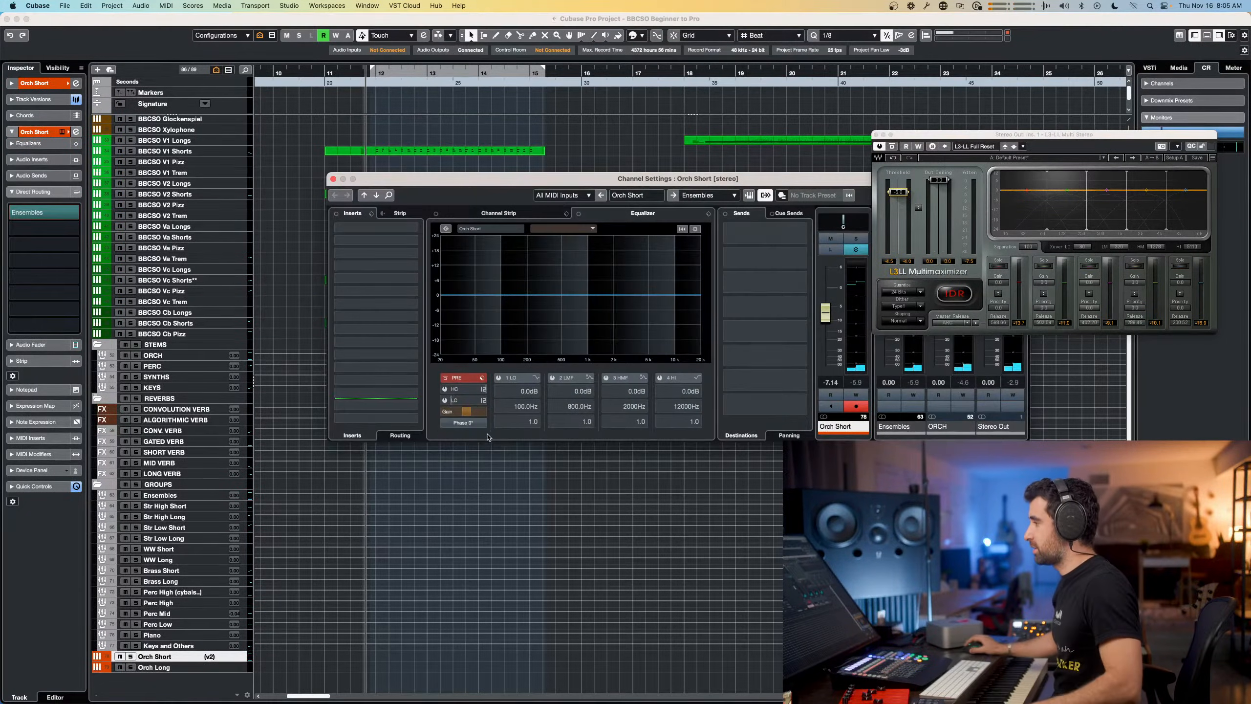
{"action": "left_click_drag", "start_coordinate": [467, 416], "coordinate": [471, 416]}
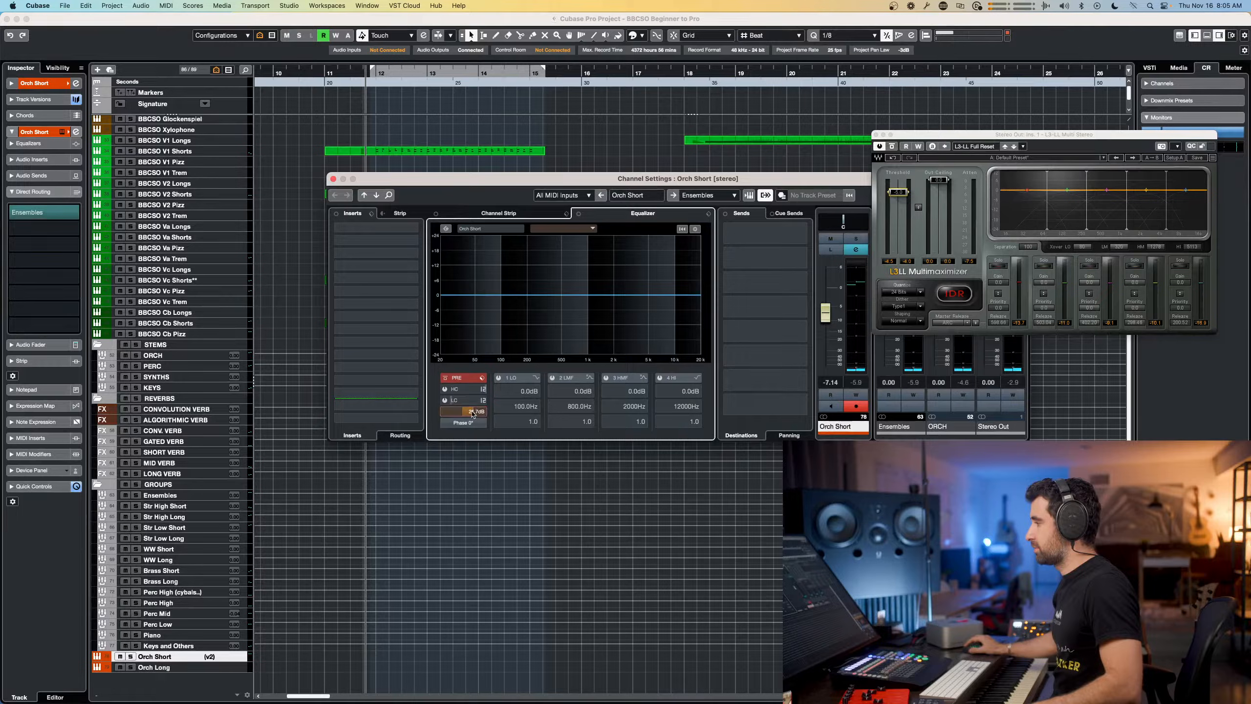
{"action": "left_click", "coordinate": [333, 179]}
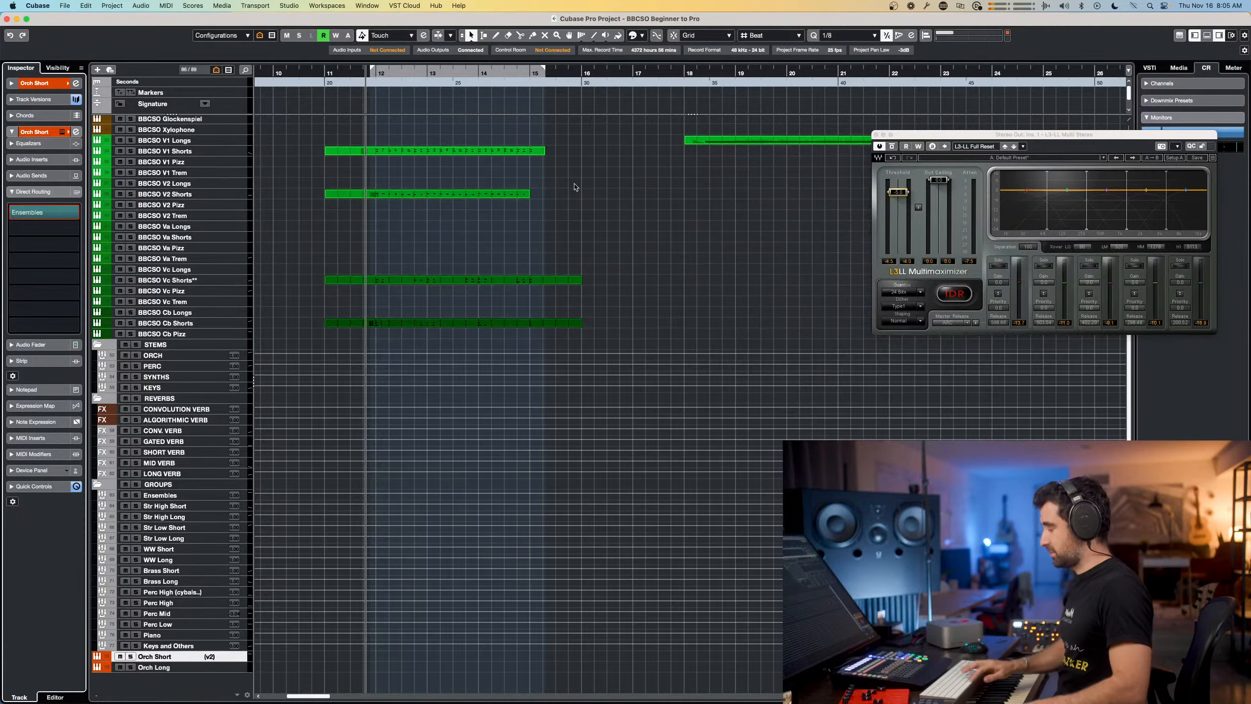
Play back the BBCSO sequence to compare its loudness with the Orch Short patch
{"action": "key", "text": "space"}
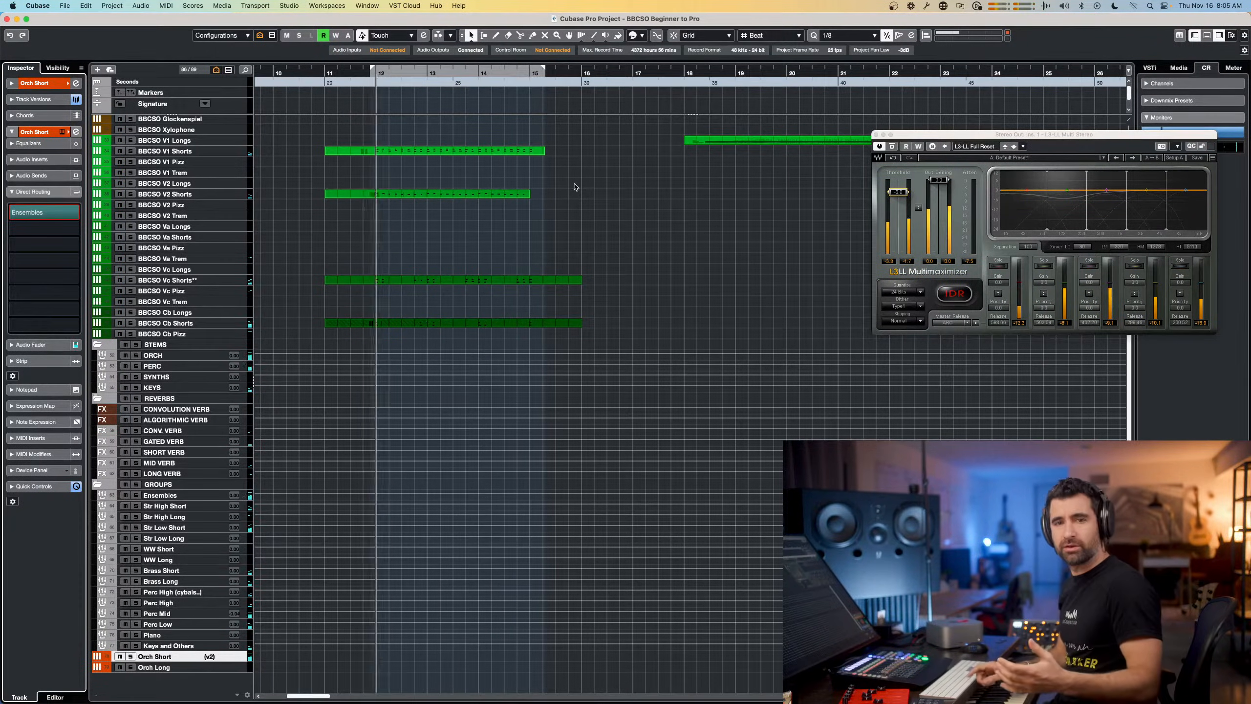
{"action": "key", "text": "space"}
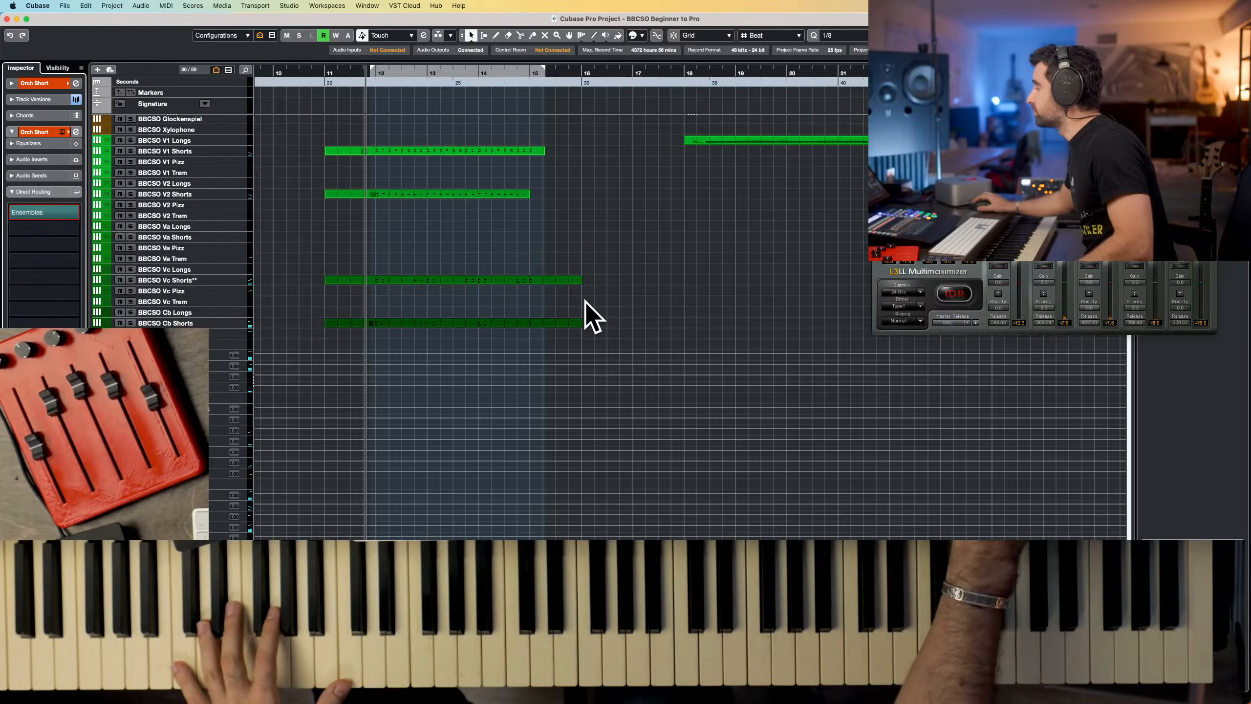
{"action": "key", "text": "space"}
Set the pre-gain of the Orch Short track to 15 dB and close its channel settings
{"action": "key", "text": "e"}
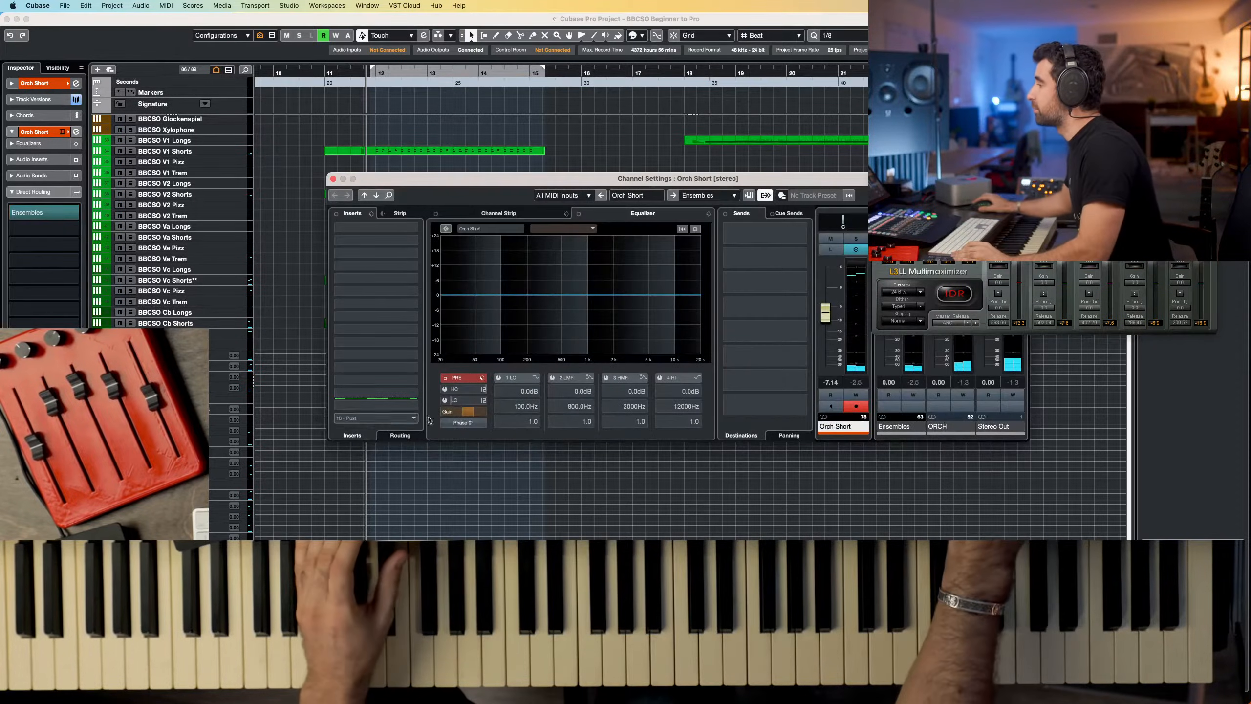
{"action": "double_click", "coordinate": [464, 414]}
{"action": "type", "text": "15"}
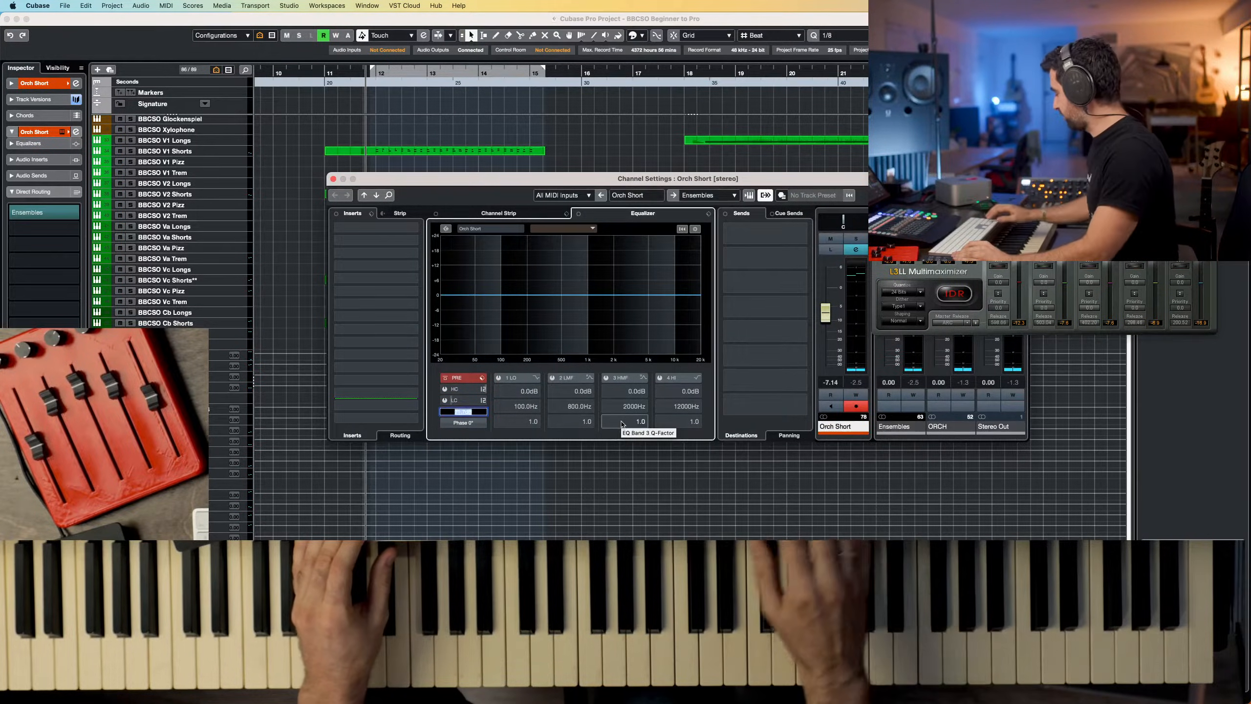
{"action": "key", "text": "Return"}
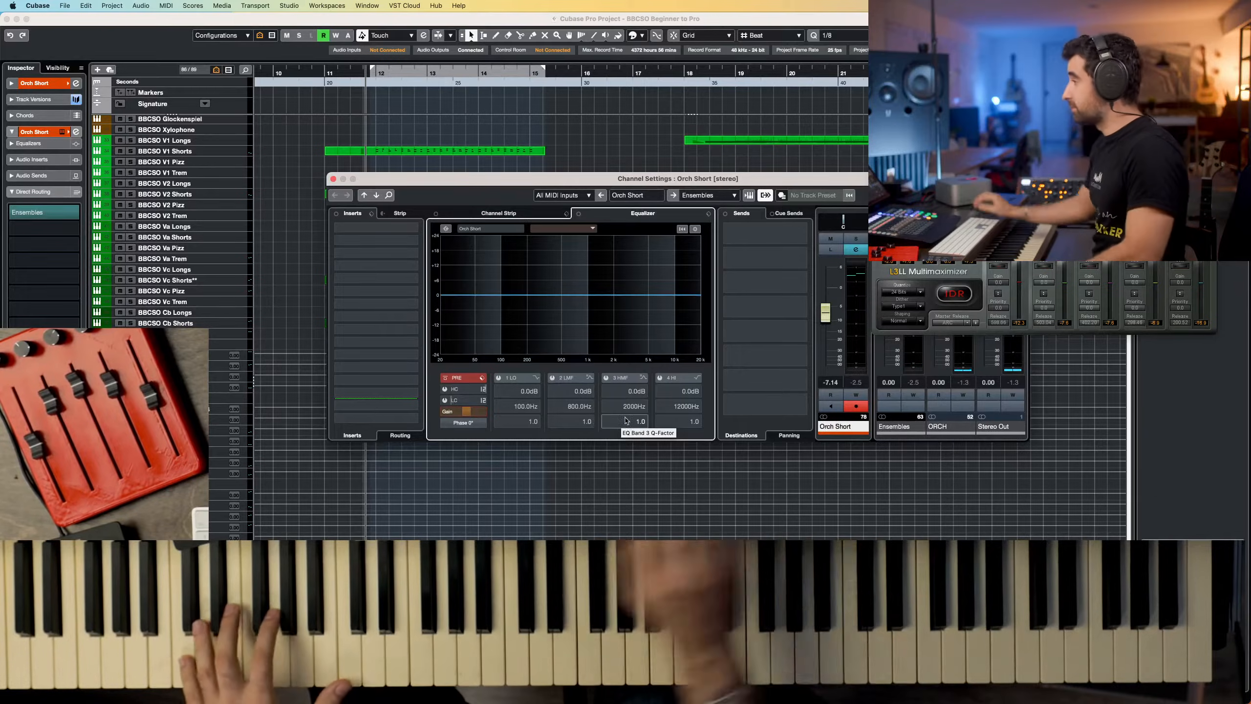
{"action": "left_click", "coordinate": [334, 179]}
Open the Orch Short track's HALion Sonic SE instrument, show its layer mix levels and run the transport
{"action": "key", "text": "F11"}
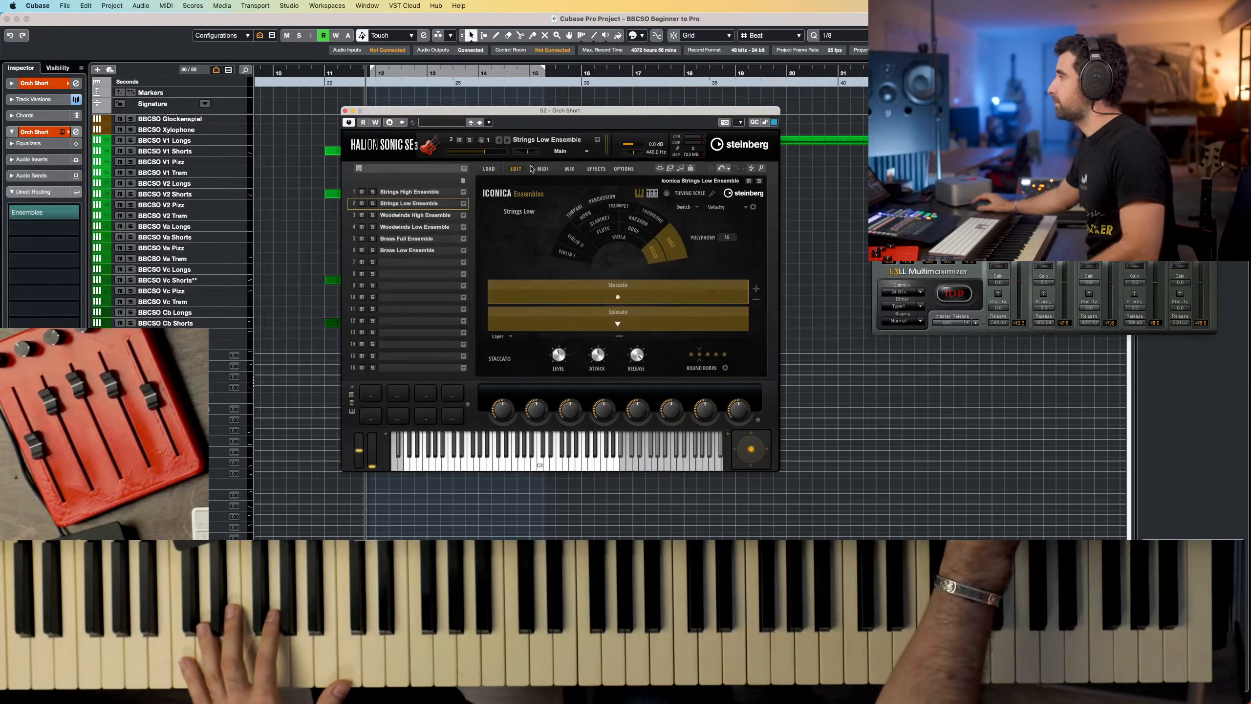
{"action": "left_click", "coordinate": [569, 168]}
{"action": "left_click_drag", "start_coordinate": [592, 111], "coordinate": [798, 90]}
{"action": "key", "text": "space"}
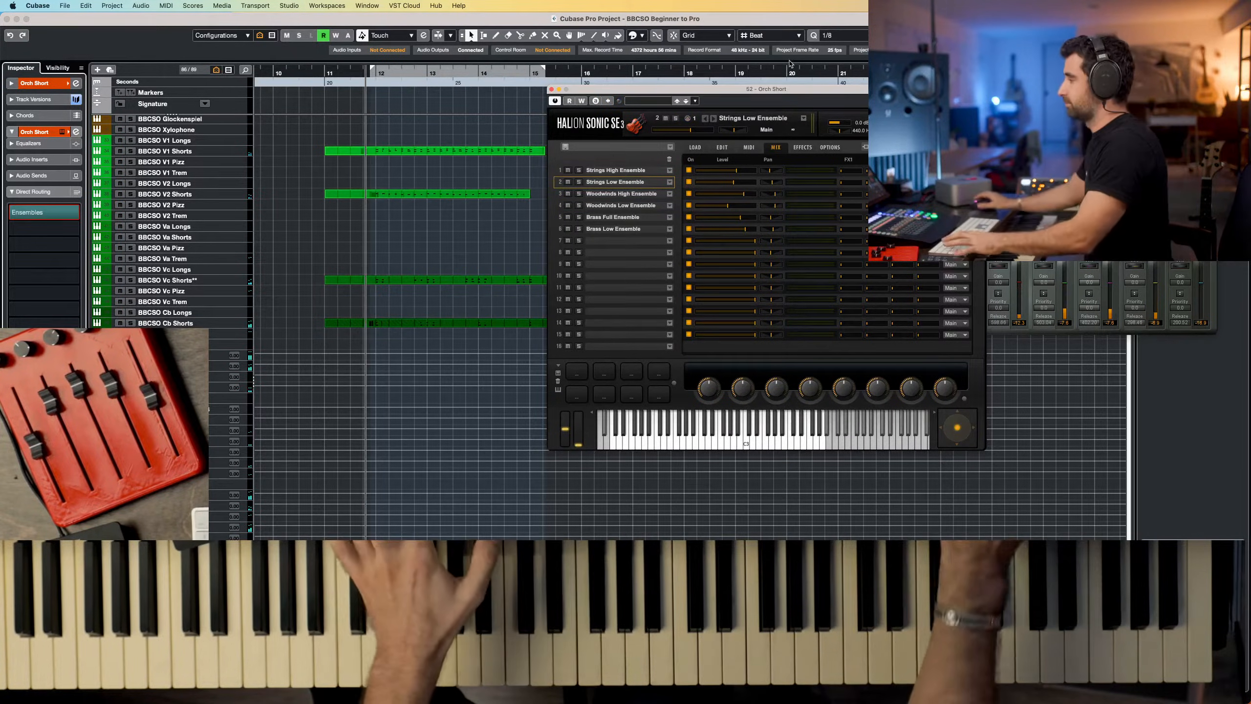
Audition the Orch Short part in solo in the Key Editor, and close the instrument and editor windows
{"action": "double_click", "coordinate": [433, 556]}
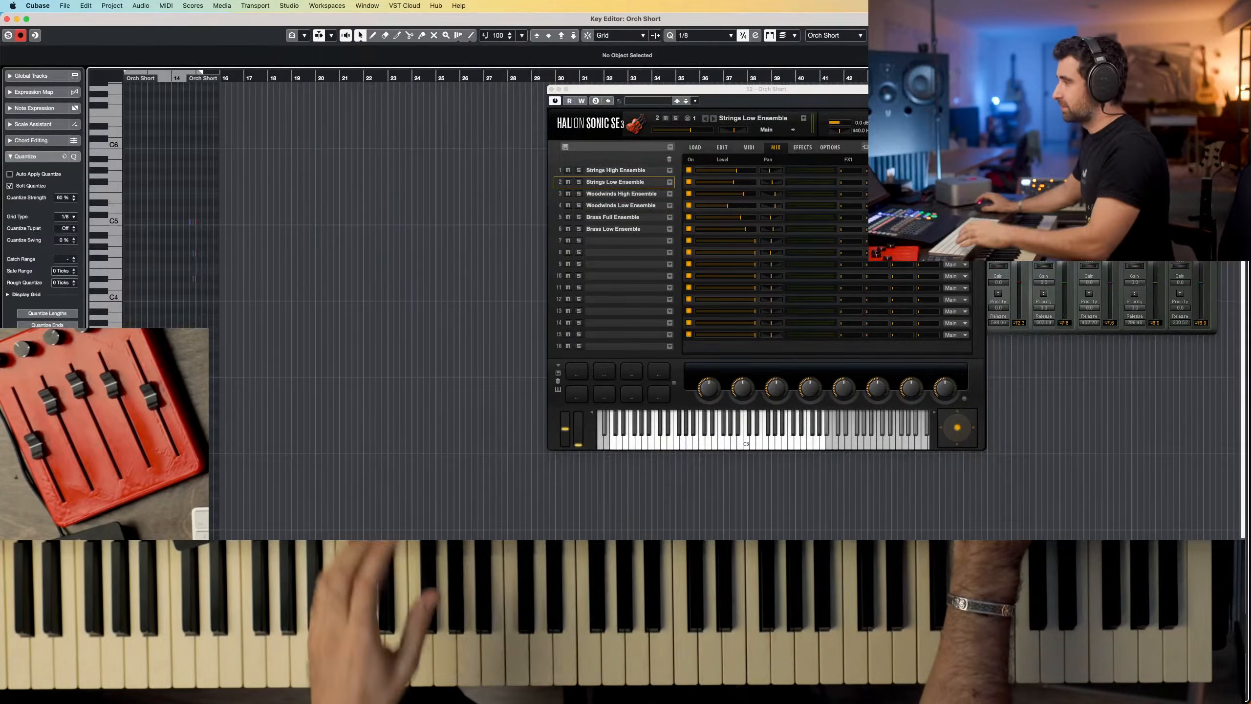
{"action": "scroll", "coordinate": [148, 423], "scroll_direction": "up", "scroll_amount": 7}
{"action": "scroll", "coordinate": [413, 421], "scroll_direction": "left", "scroll_amount": 3}
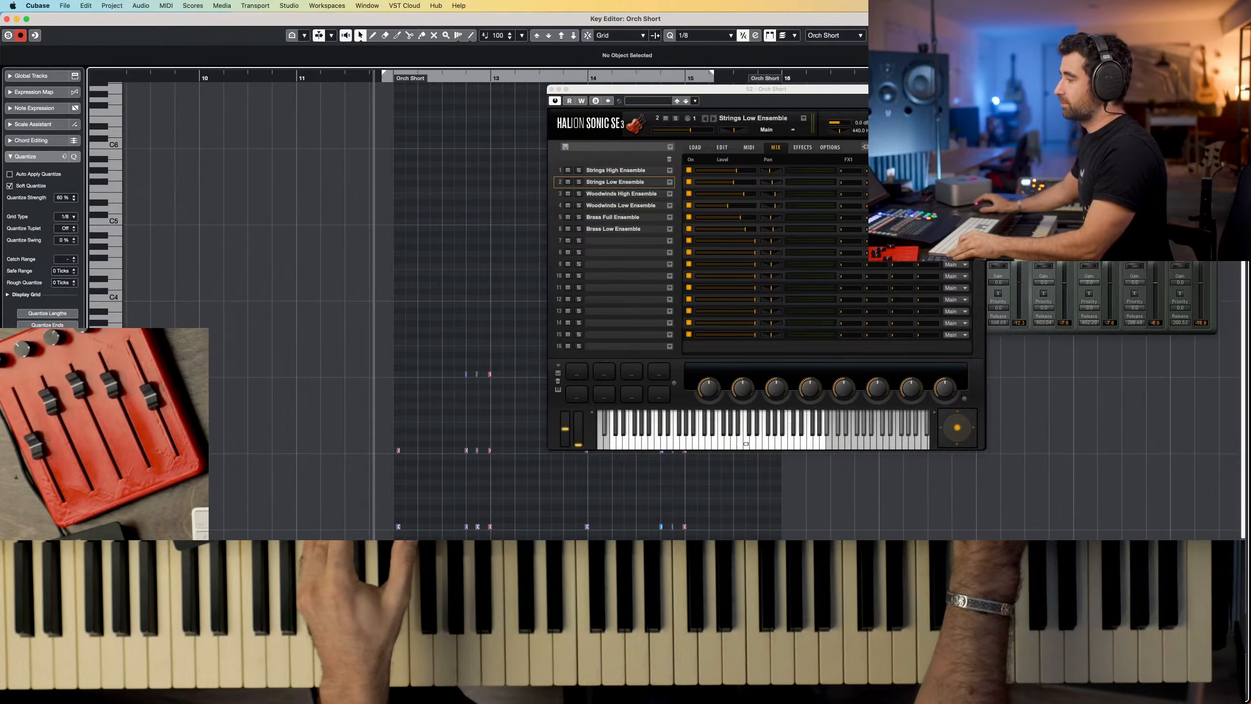
{"action": "scroll", "coordinate": [413, 421], "scroll_direction": "up", "scroll_amount": 1}
{"action": "scroll", "coordinate": [413, 421], "scroll_direction": "right", "scroll_amount": 2}
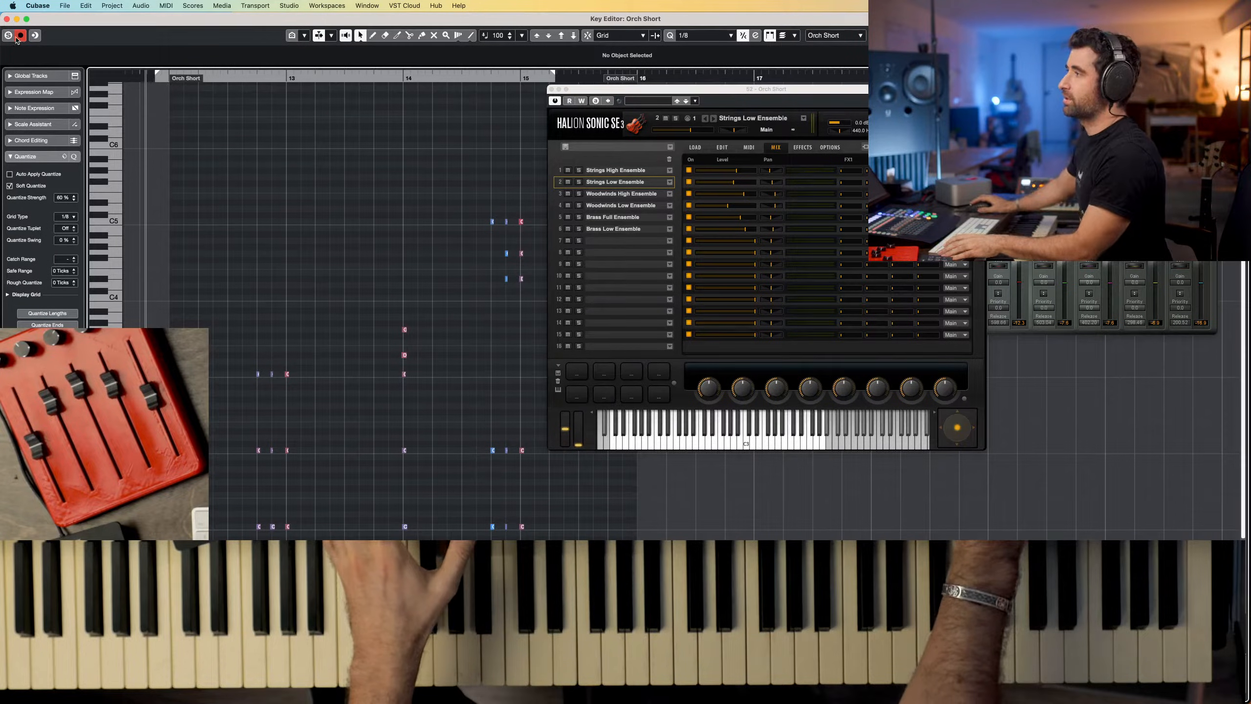
{"action": "key", "text": "space"}
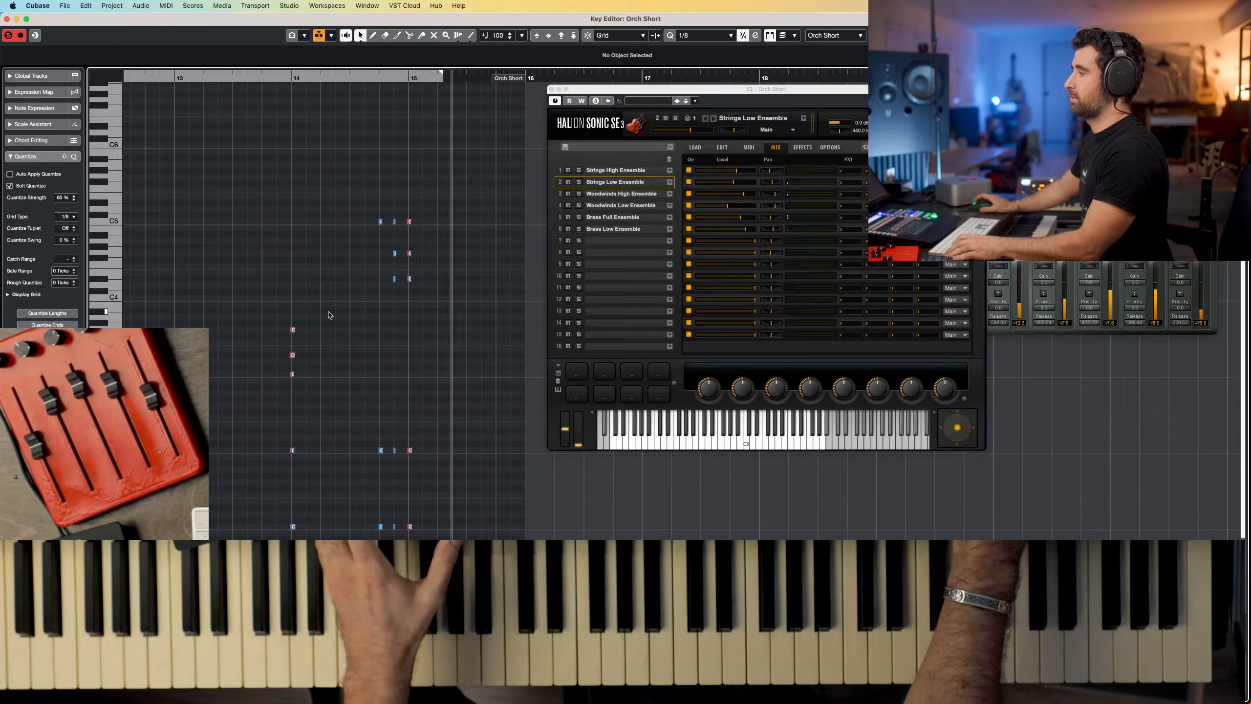
{"action": "key", "text": "space"}
{"action": "left_click", "coordinate": [9, 35]}
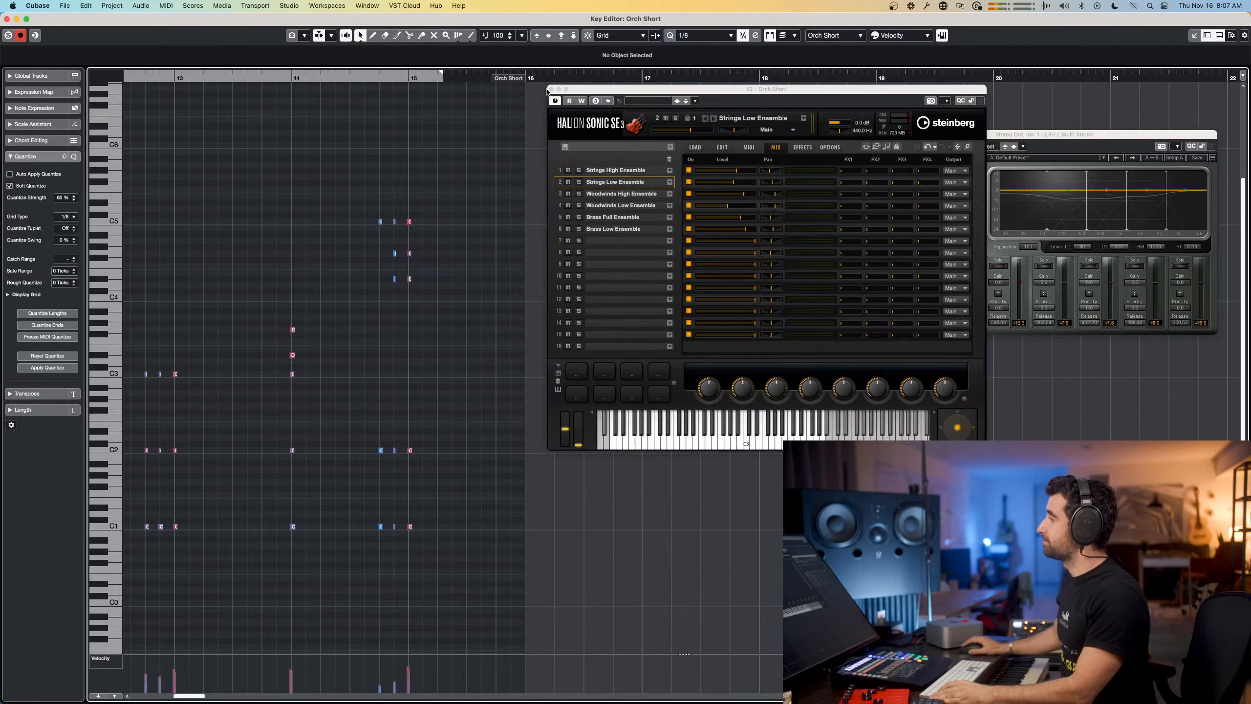
{"action": "left_click", "coordinate": [552, 89]}
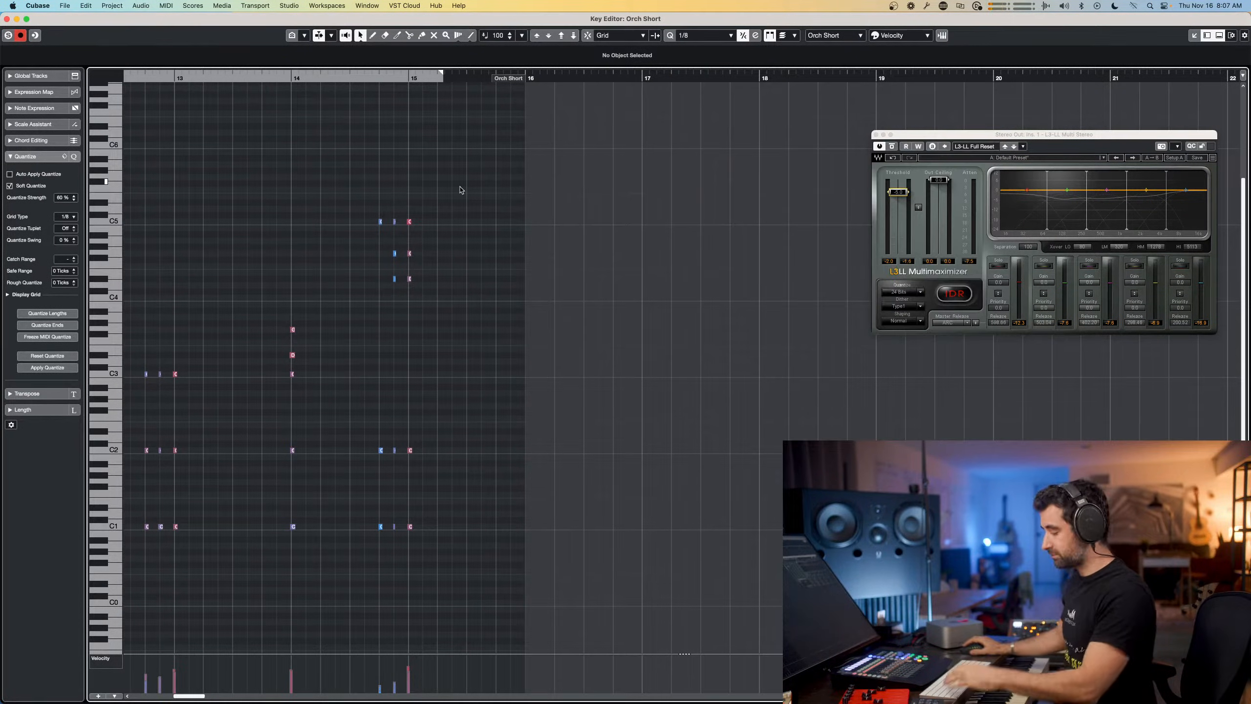
{"action": "key", "text": "Return"}
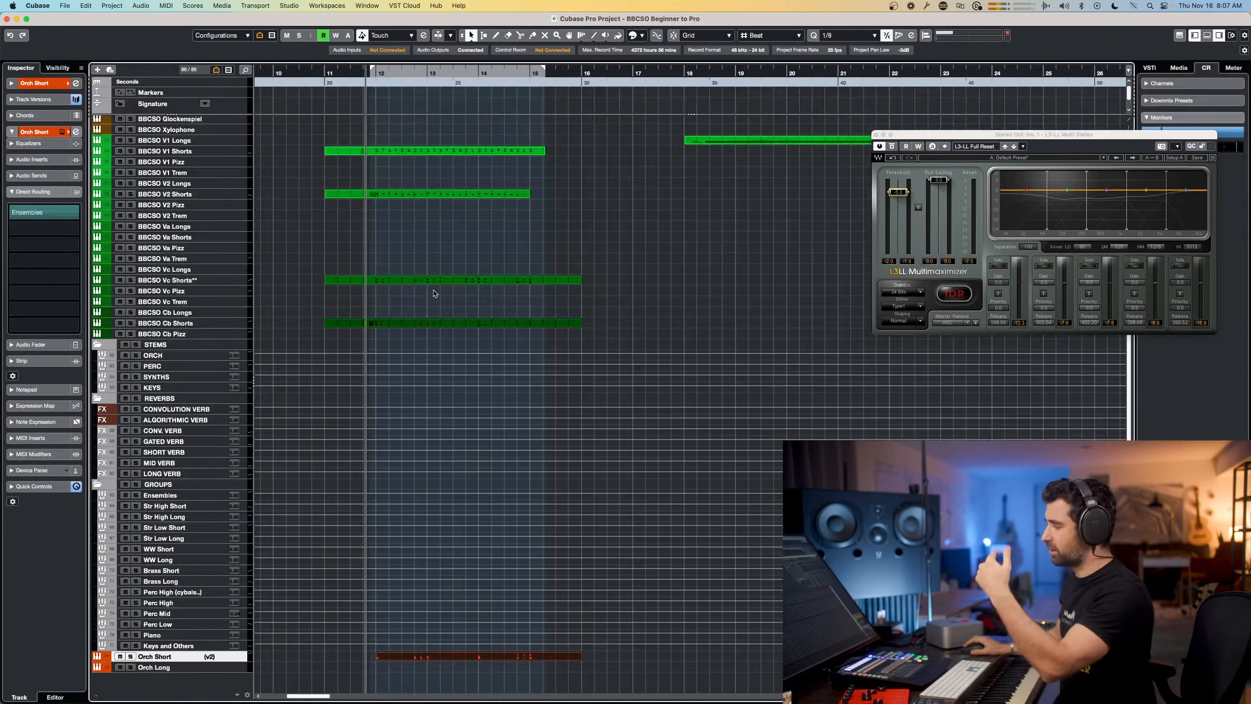
Set the pre-gain of the Orch Long track to 15 dB in its channel settings
{"action": "left_click", "coordinate": [151, 670]}
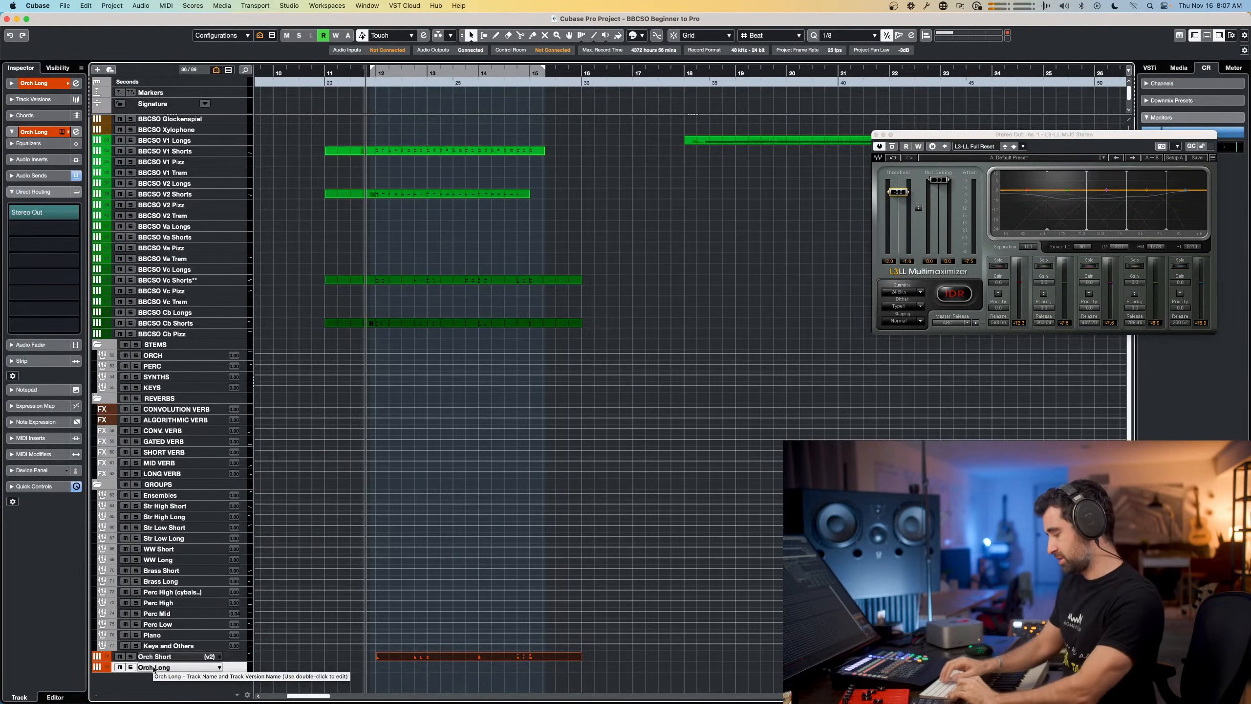
{"action": "key", "text": "e"}
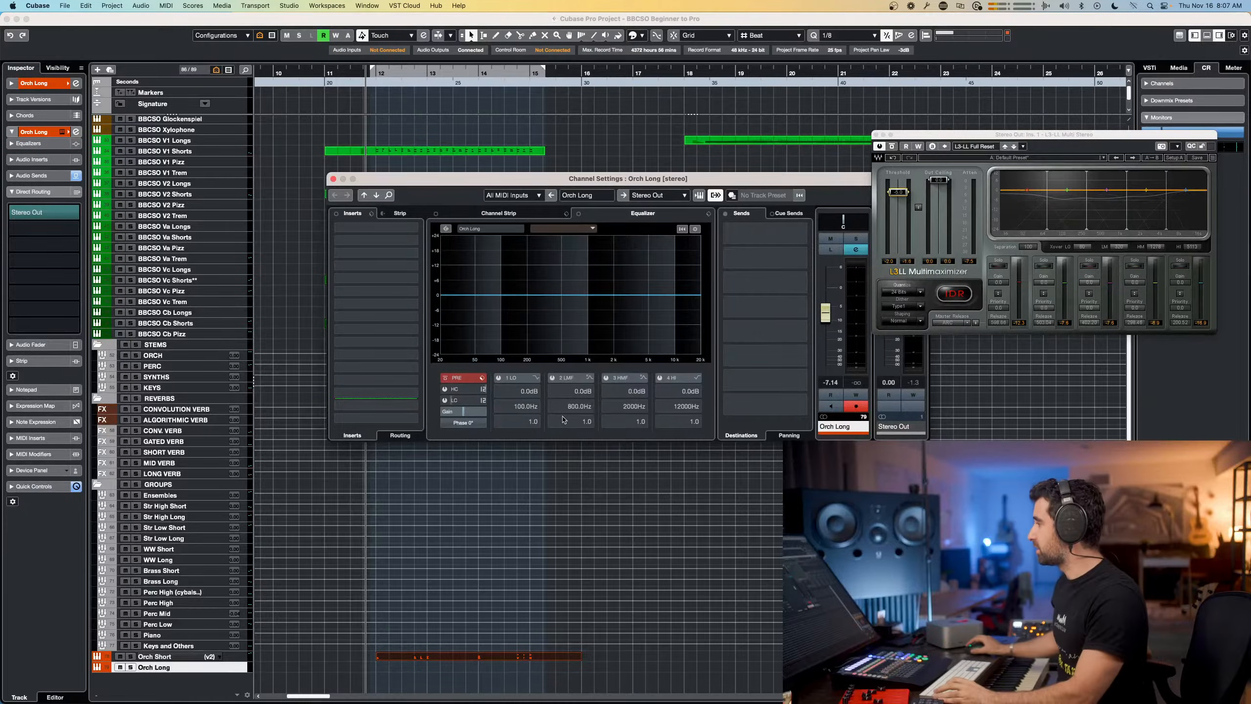
{"action": "double_click", "coordinate": [469, 412]}
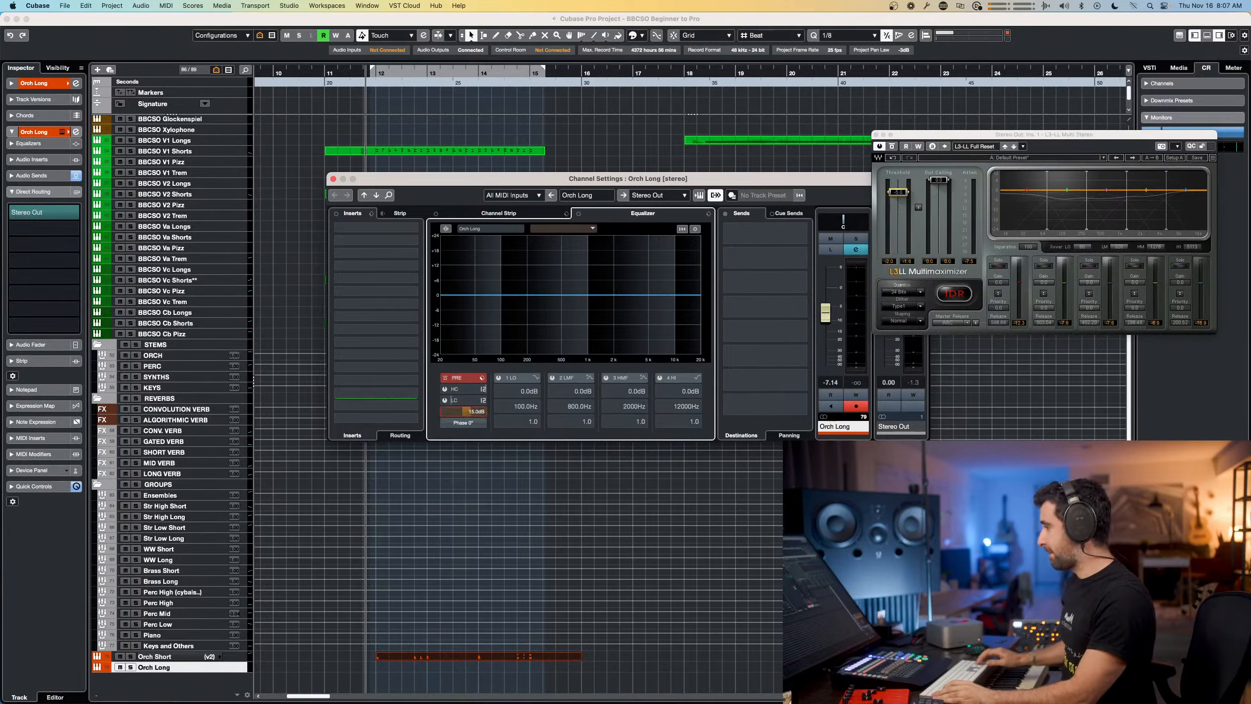
Route the output of the Orch Long track to the Ensembles group
{"action": "left_click", "coordinate": [40, 220]}
{"action": "left_click", "coordinate": [74, 213]}
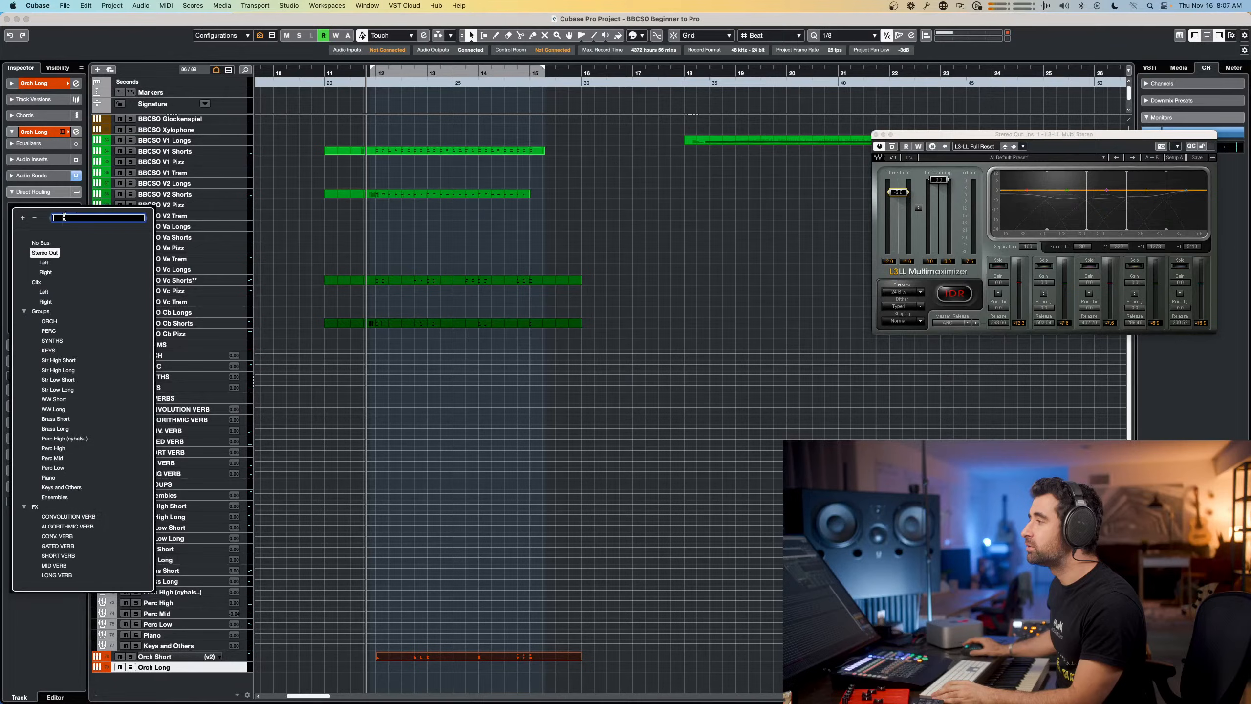
{"action": "left_click", "coordinate": [54, 497]}
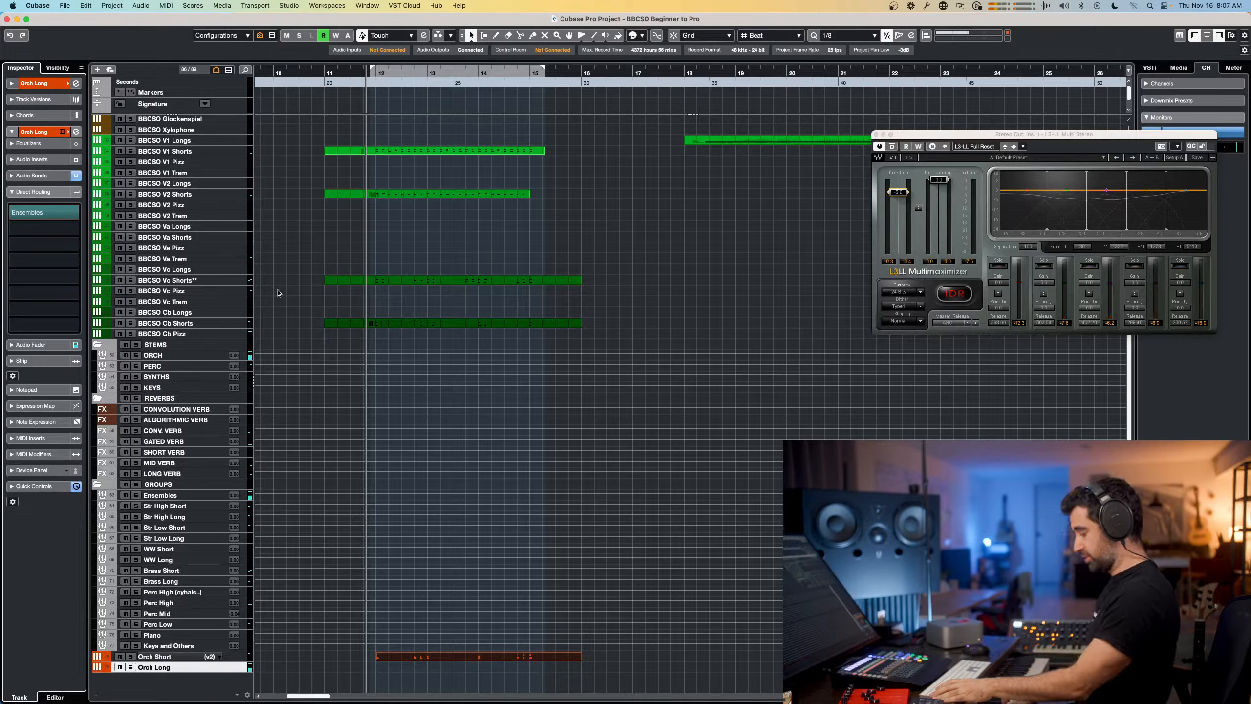
Perform on Orch Long over the playing sequence, capture the performance retrospectively as a MIDI part and play it back
{"action": "key", "text": "space"}
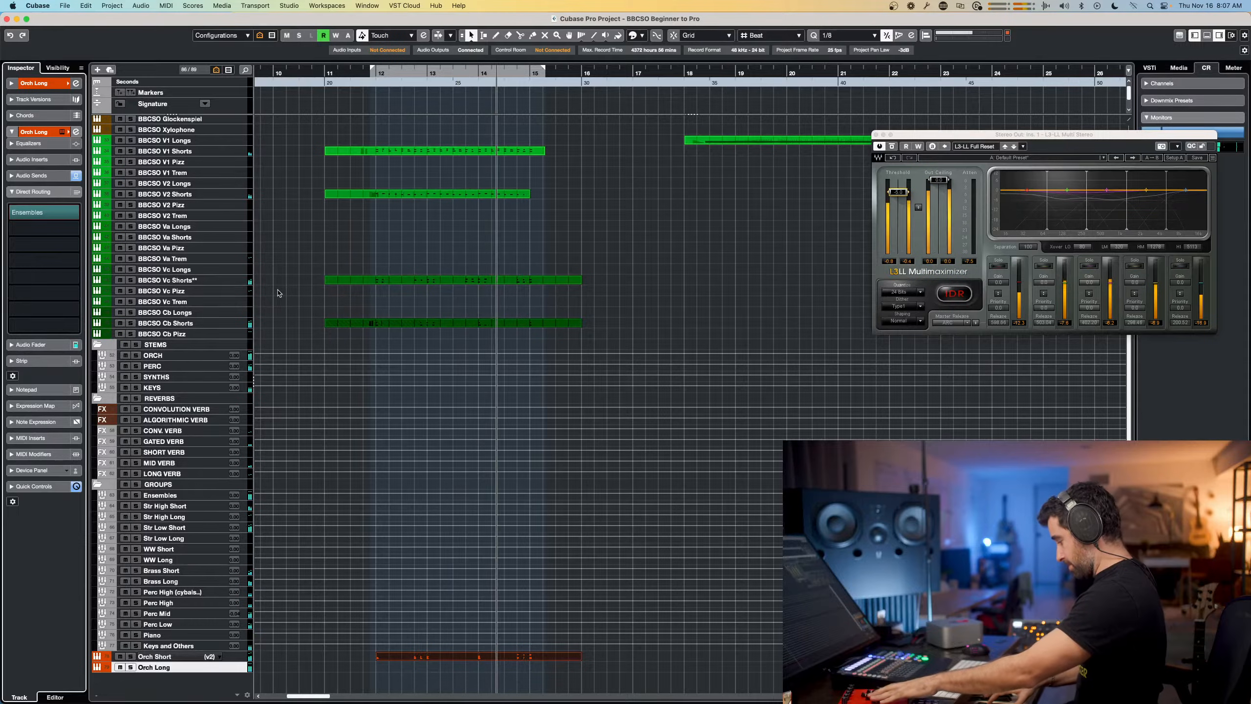
{"action": "key", "text": "shift+KP_Multiply"}
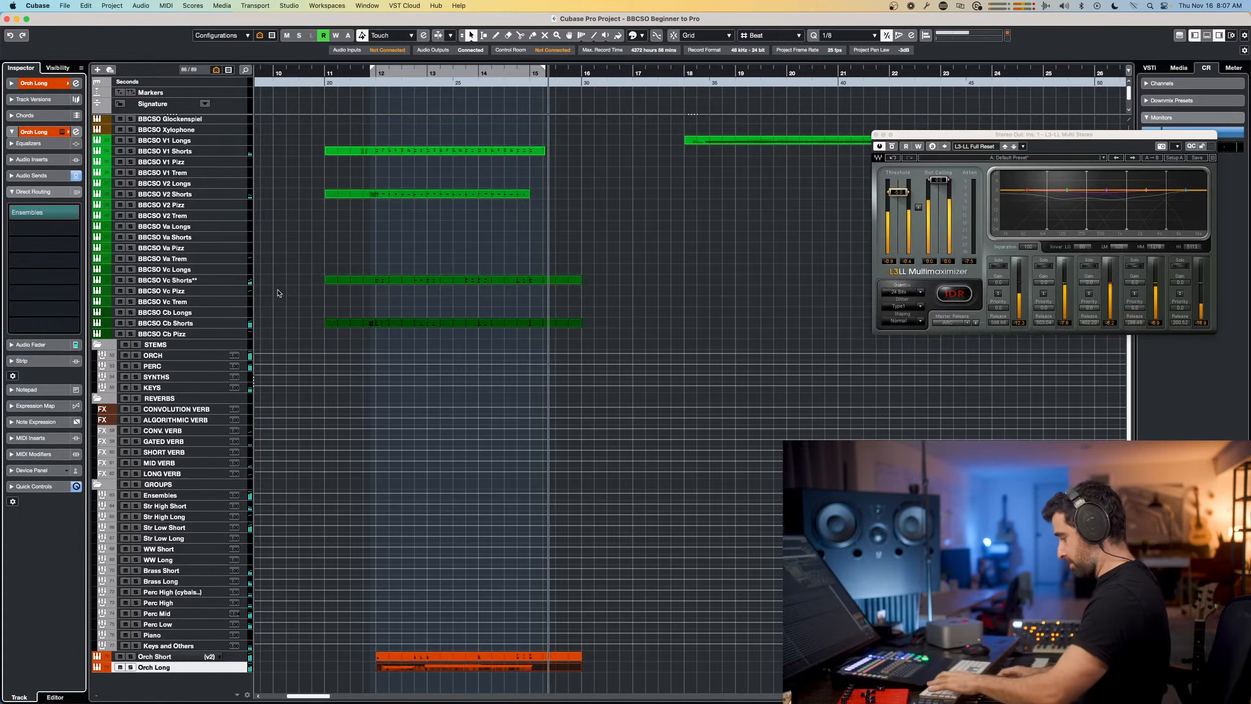
{"action": "key", "text": "space"}
{"action": "key", "text": "space"}
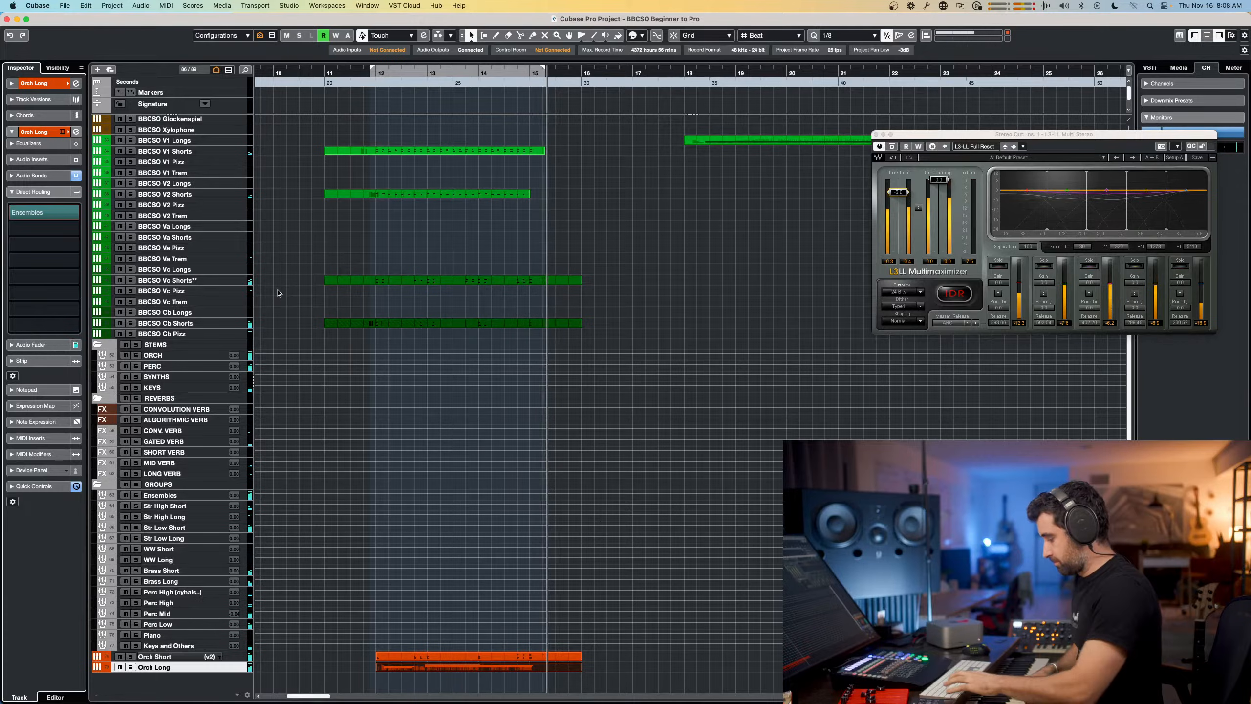
{"action": "key", "text": "space"}
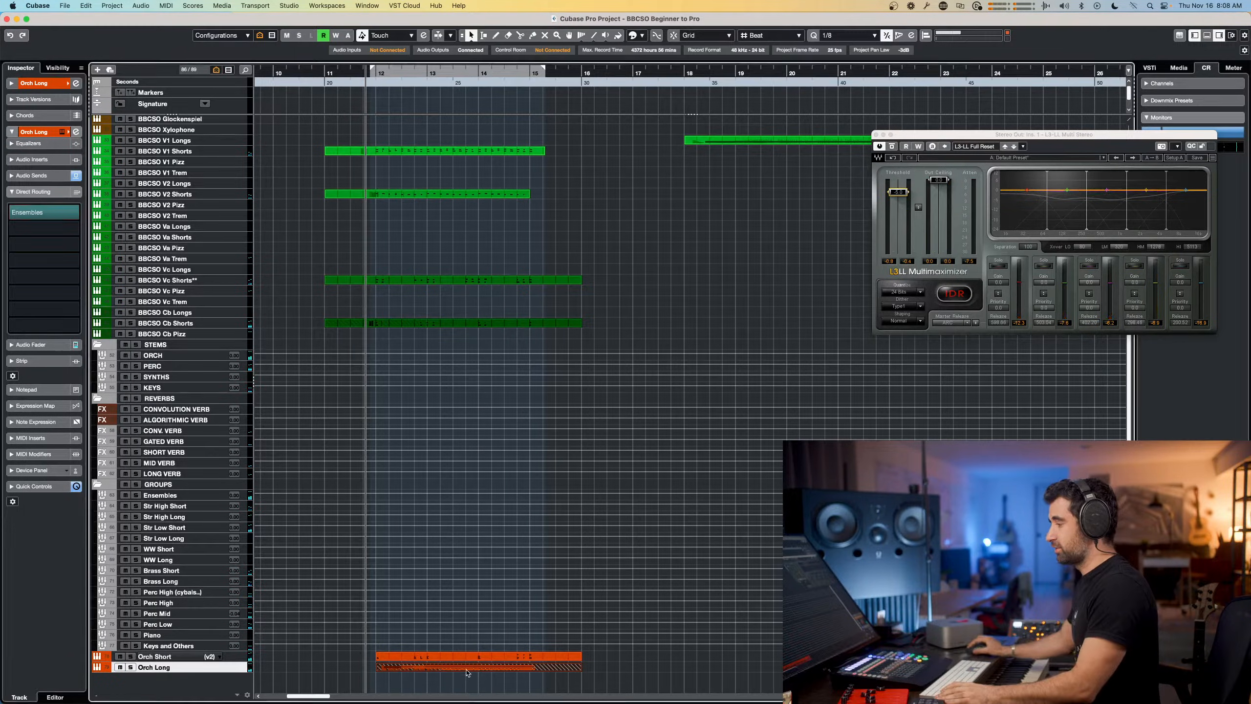
Audition the Orch Long part in solo in the Key Editor, view its modulation, expression and sustain lanes, and return to the project
{"action": "double_click", "coordinate": [389, 667]}
{"action": "scroll", "coordinate": [349, 415], "scroll_direction": "left", "scroll_amount": 5}
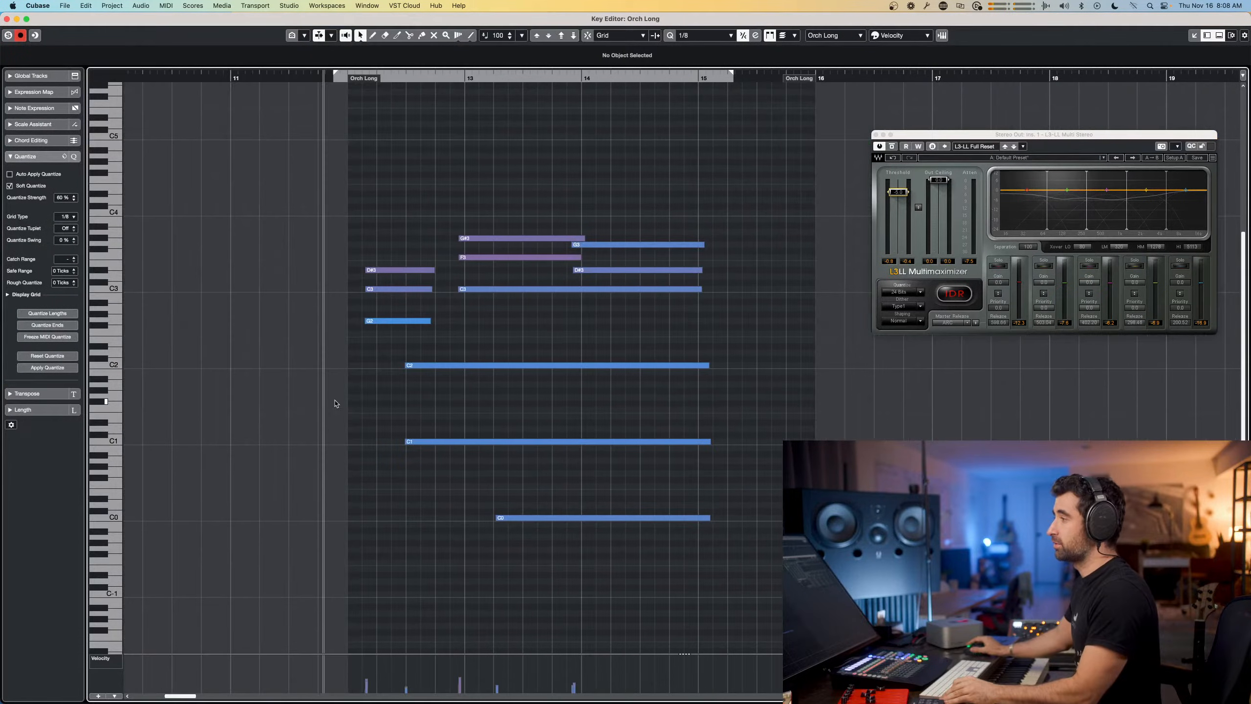
{"action": "left_click", "coordinate": [8, 36]}
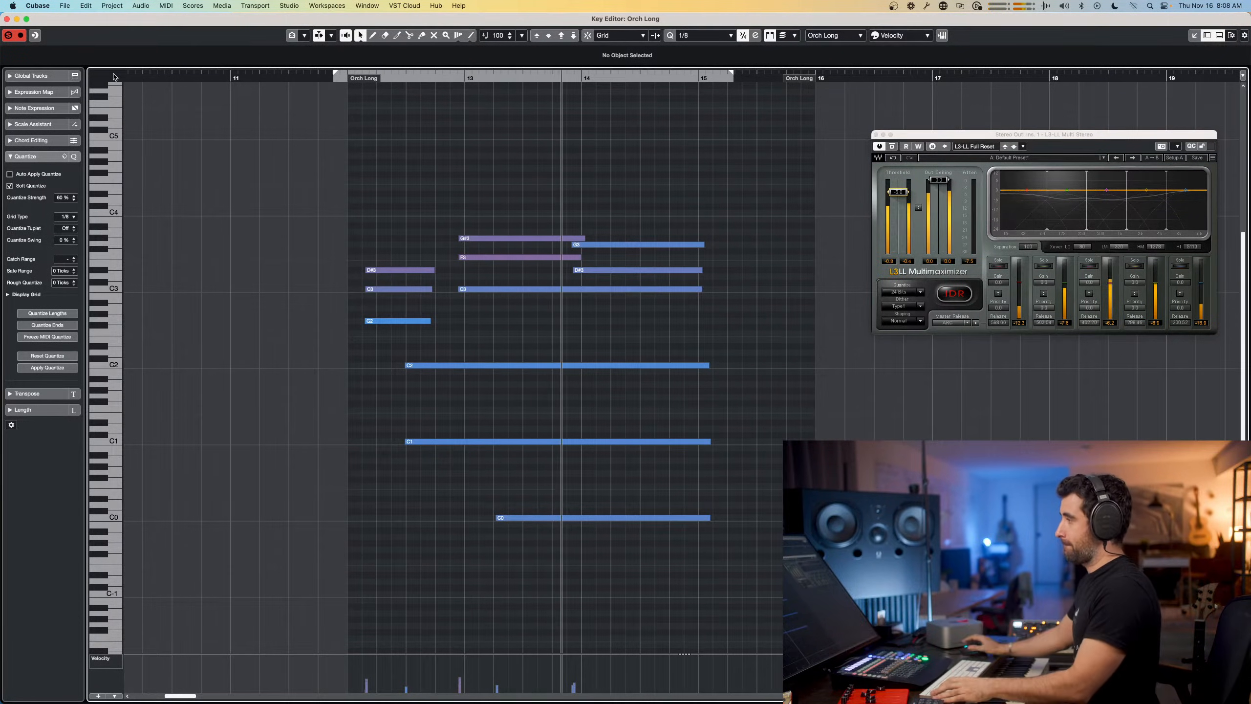
{"action": "key", "text": "space"}
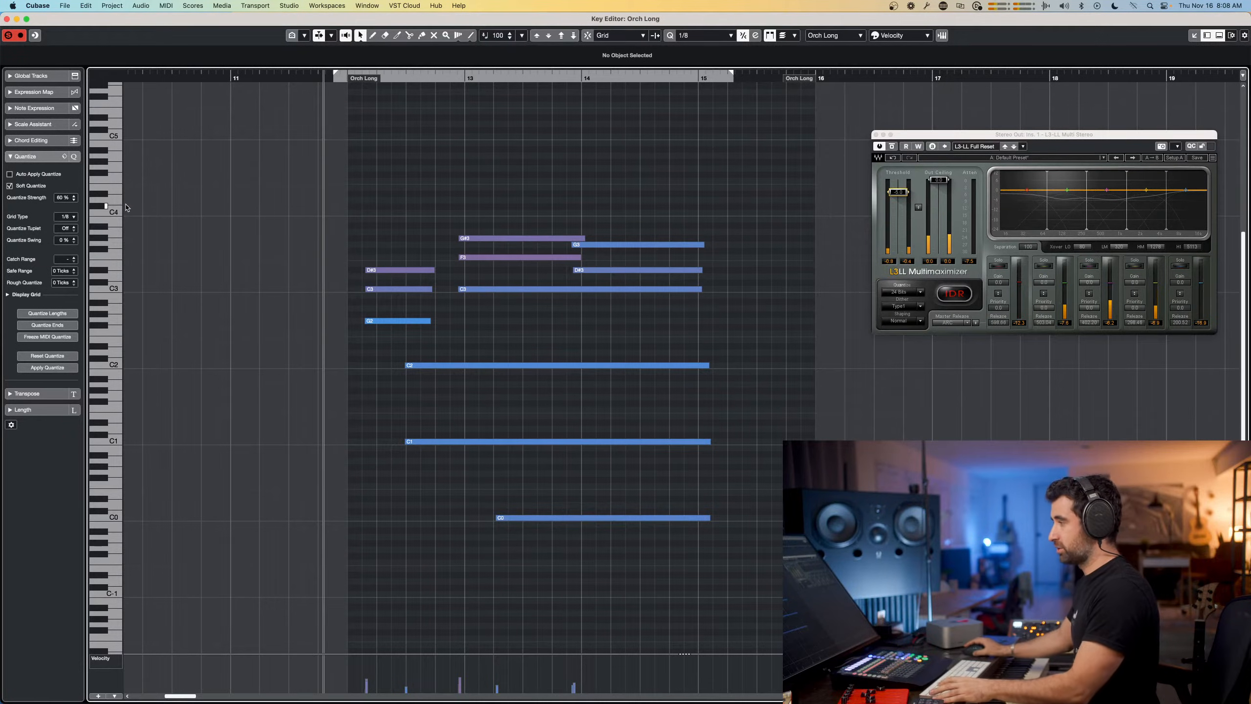
{"action": "key", "text": "alt+l"}
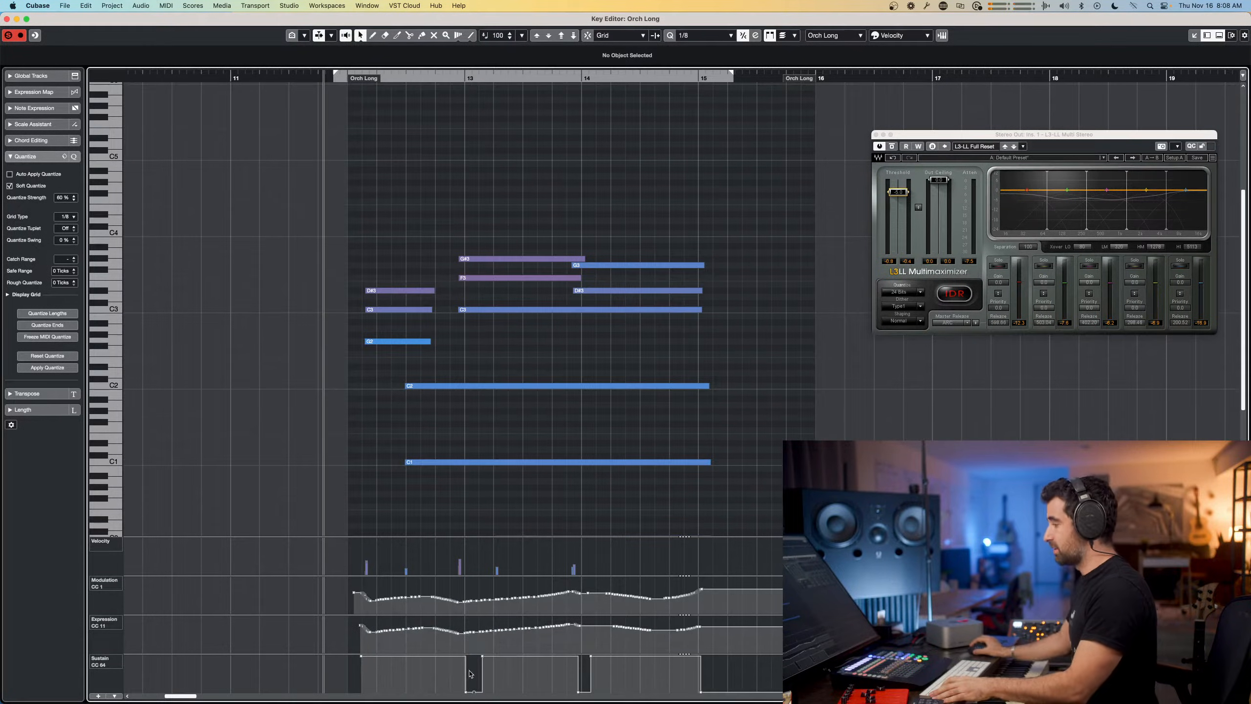
{"action": "key", "text": "Return"}
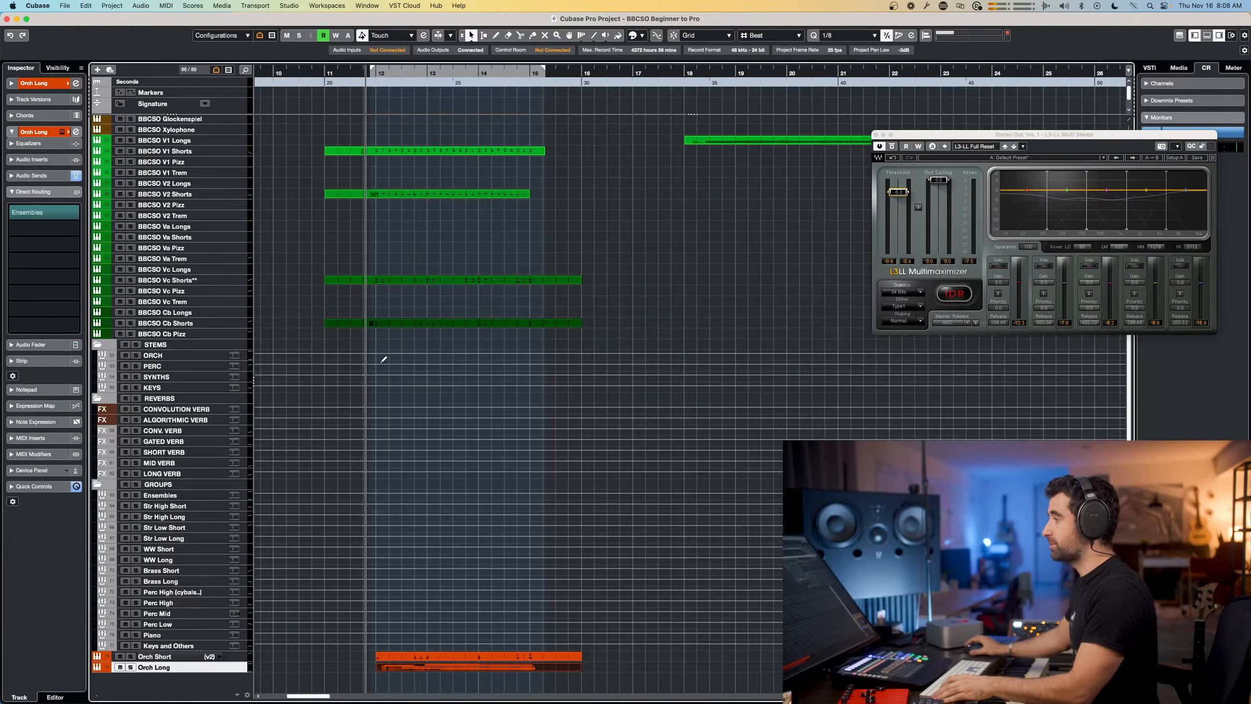
Add a LONG VERB send at -10.8 dB to the Orch Long channel in the MixConsole while auditioning the track
{"action": "key", "text": "F3"}
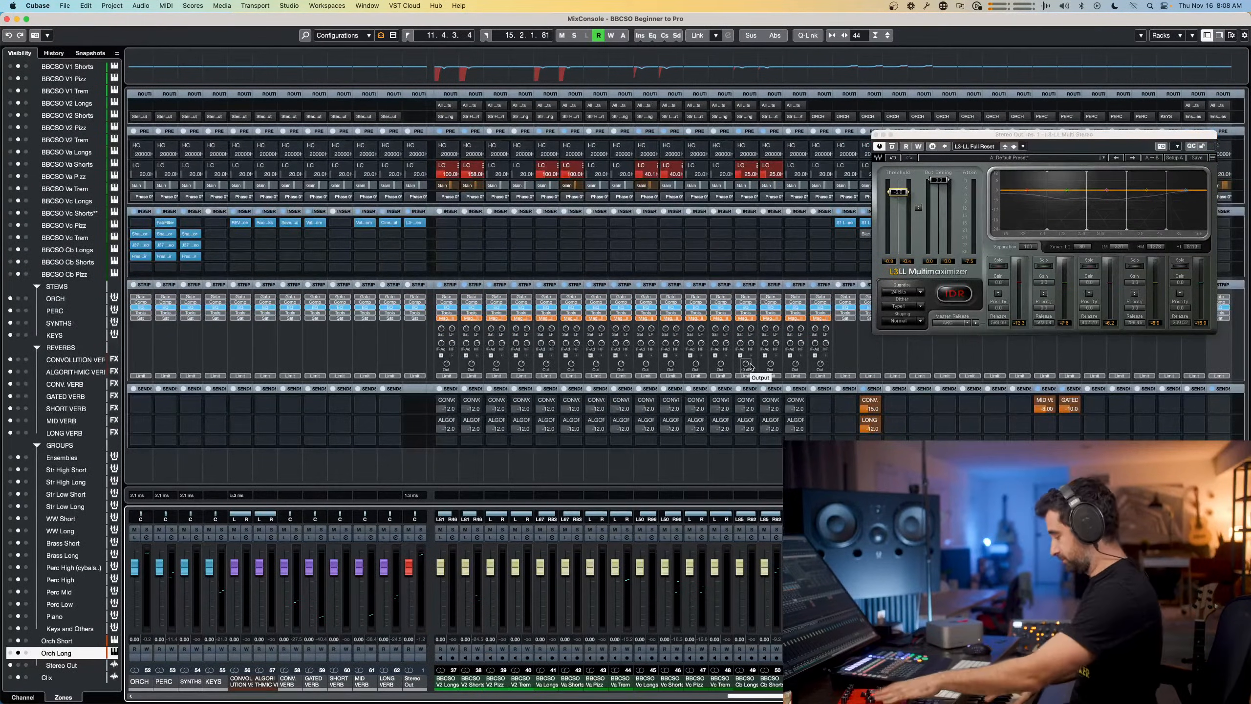
{"action": "key", "text": "space"}
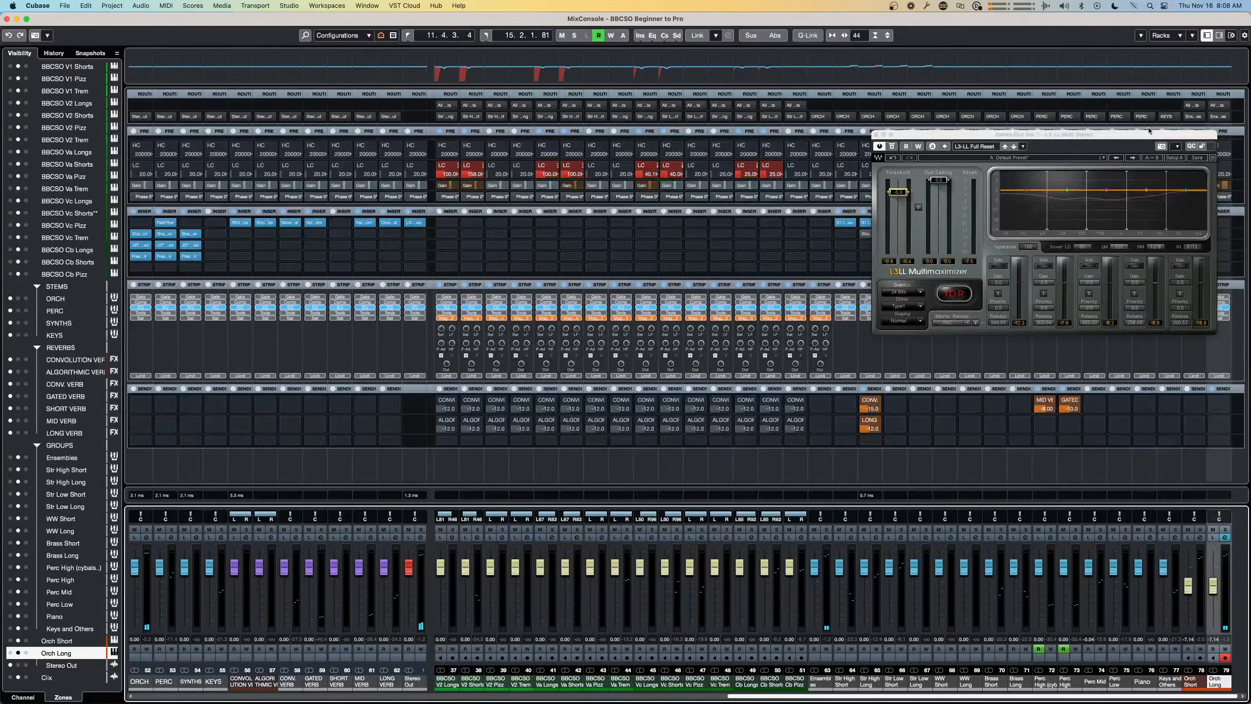
{"action": "left_click_drag", "start_coordinate": [1149, 131], "coordinate": [888, 122]}
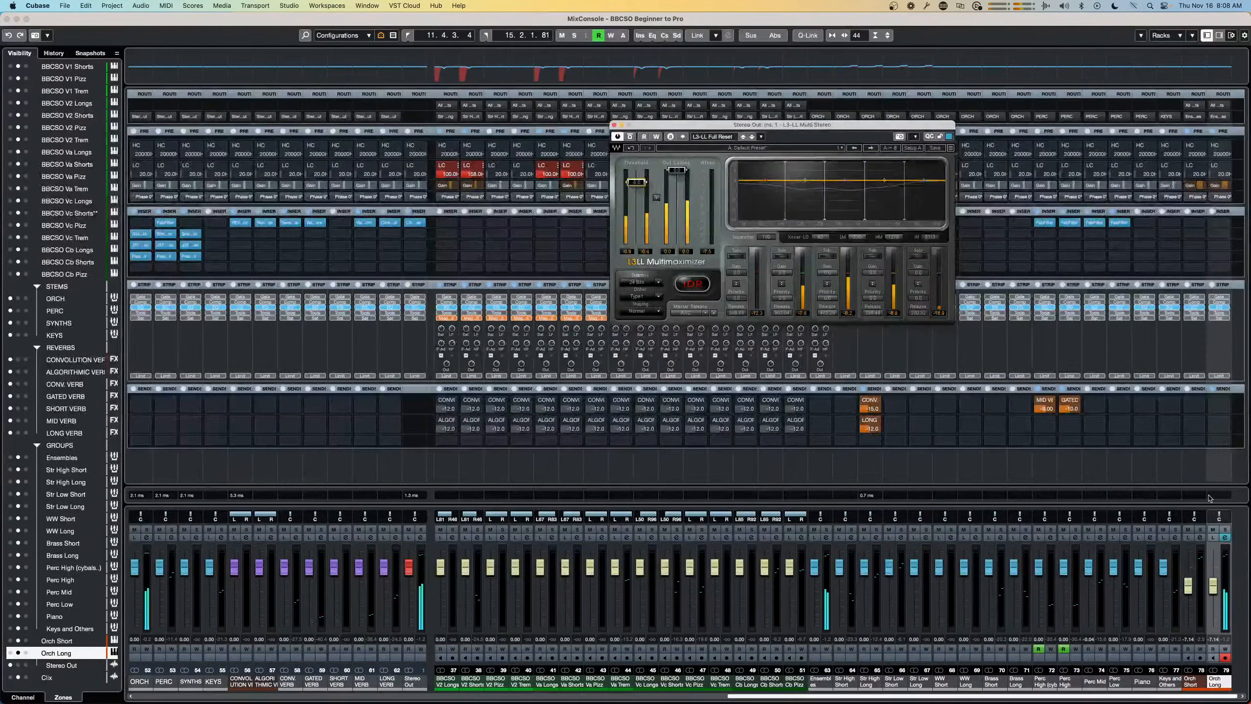
{"action": "left_click", "coordinate": [1226, 407]}
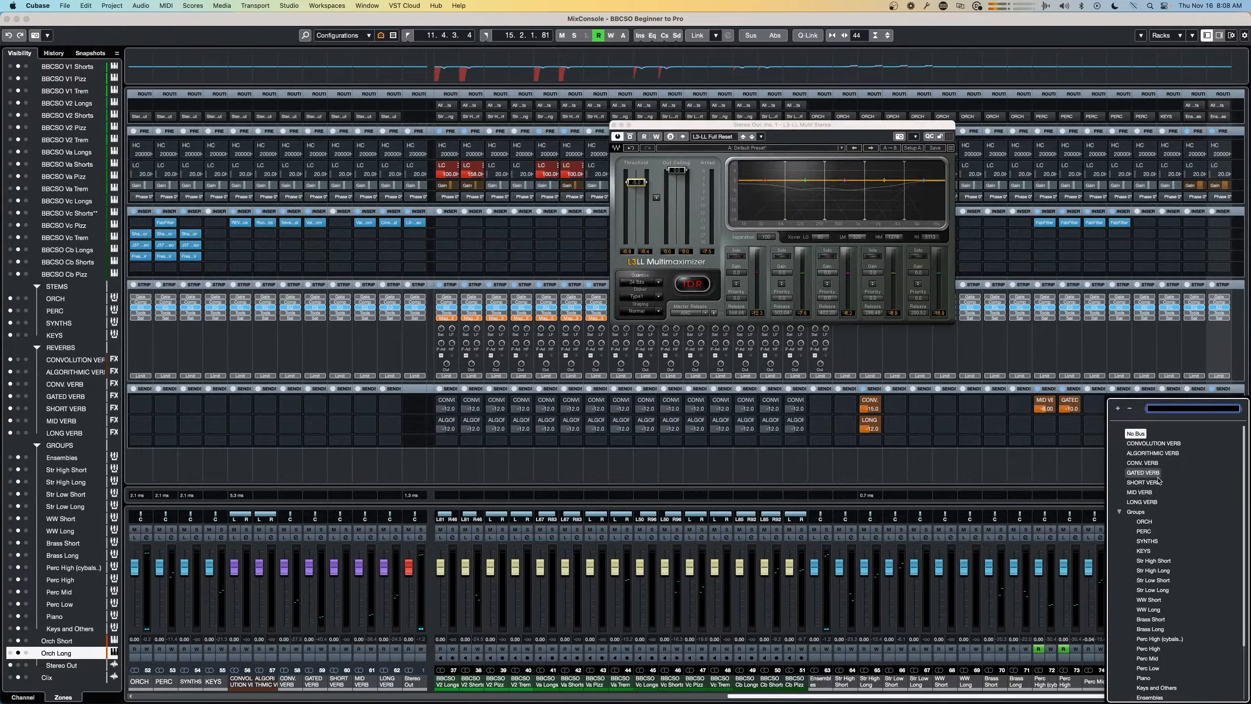
{"action": "left_click", "coordinate": [1142, 501]}
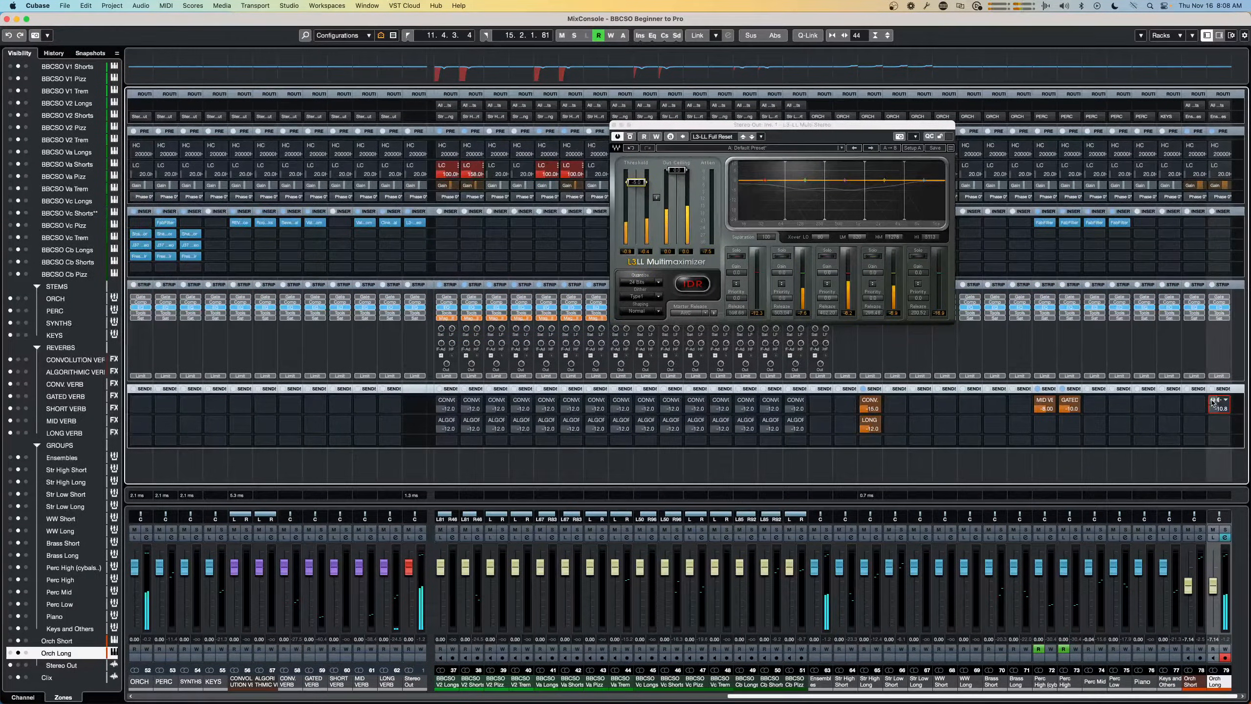
Lower the L3-LL Multimaximizer's threshold and switch the Orch Long channel's LONG VERB send back on
{"action": "left_click_drag", "start_coordinate": [637, 185], "coordinate": [636, 198]}
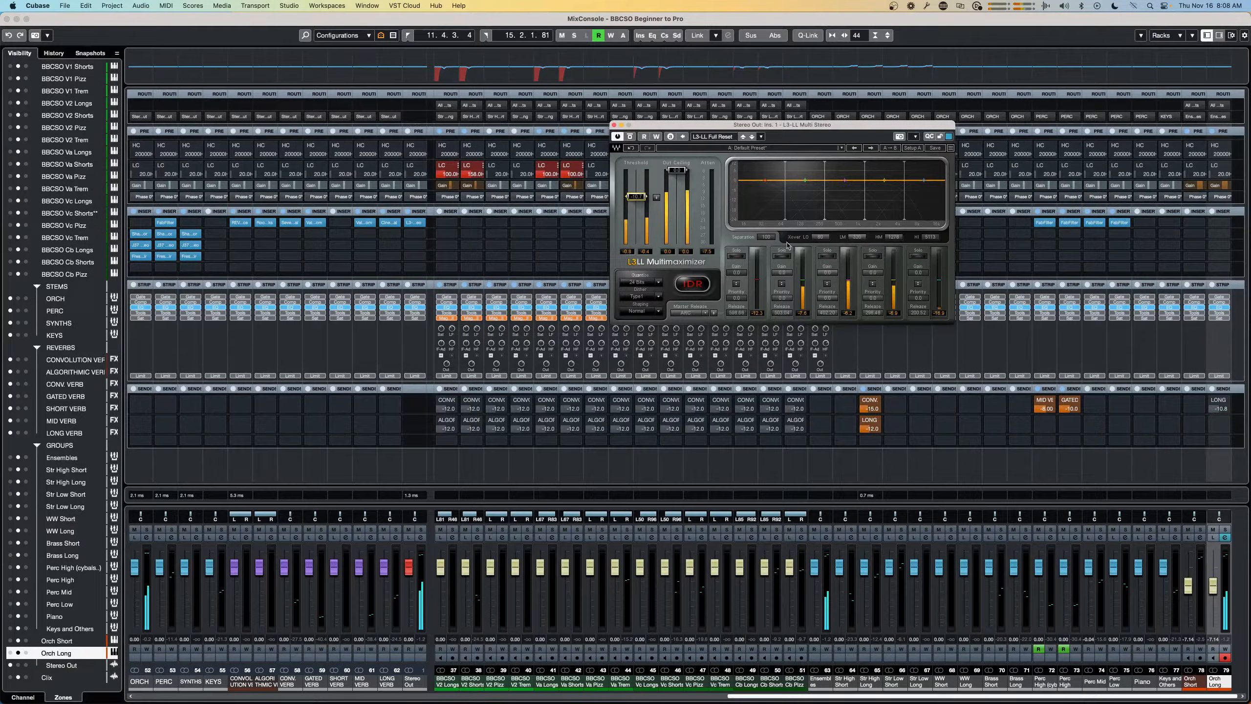
{"action": "left_click", "coordinate": [1214, 402]}
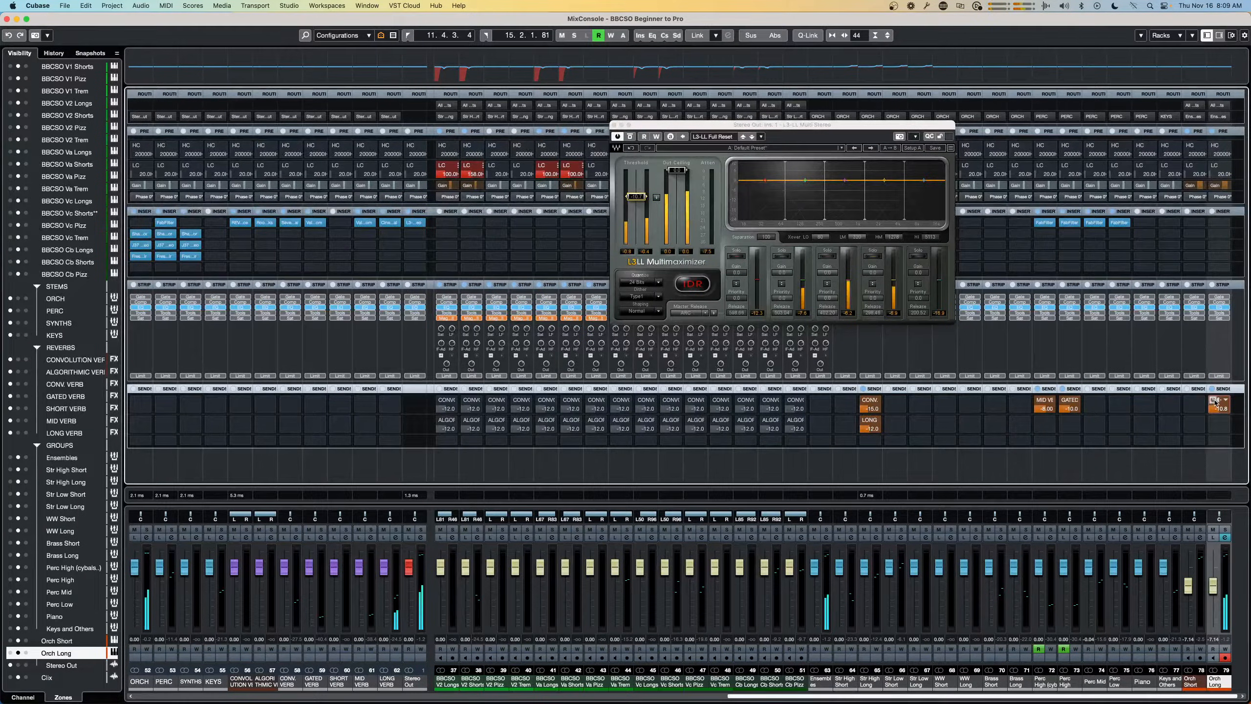
Inspect the Cinematic Rooms reverb settings on the LONG VERB channel and close the plug-in
{"action": "left_click", "coordinate": [390, 224]}
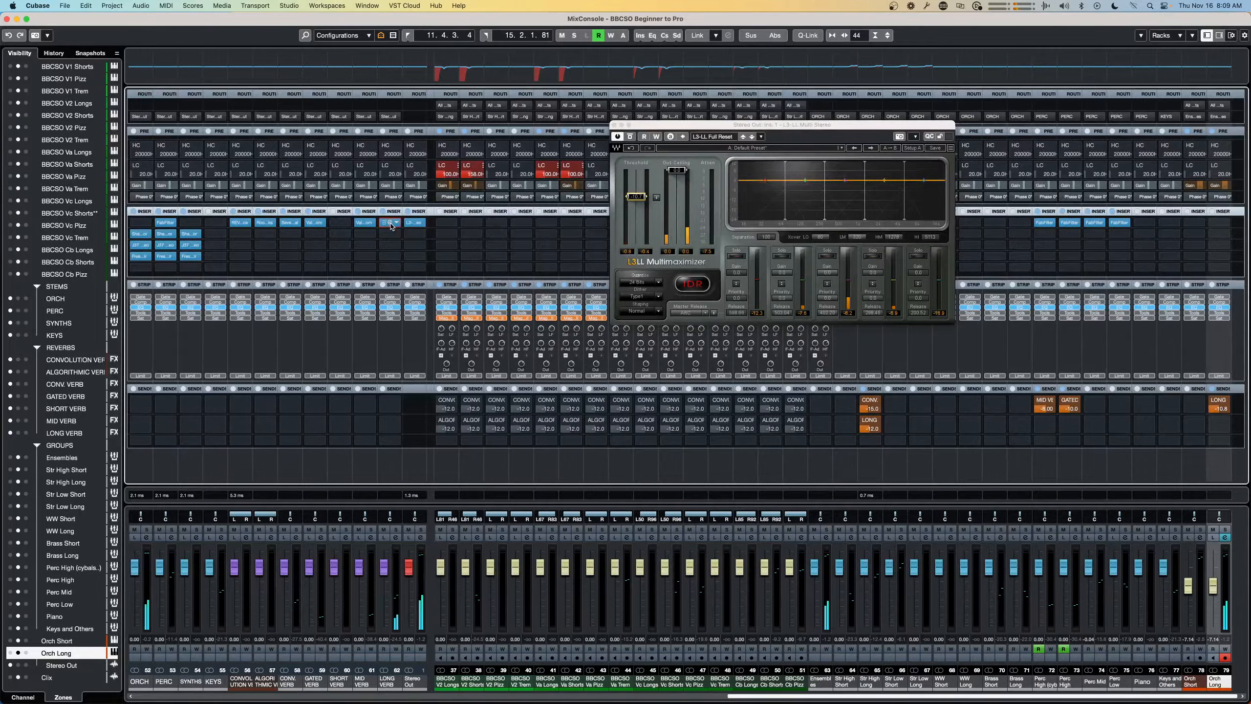
{"action": "left_click", "coordinate": [390, 224]}
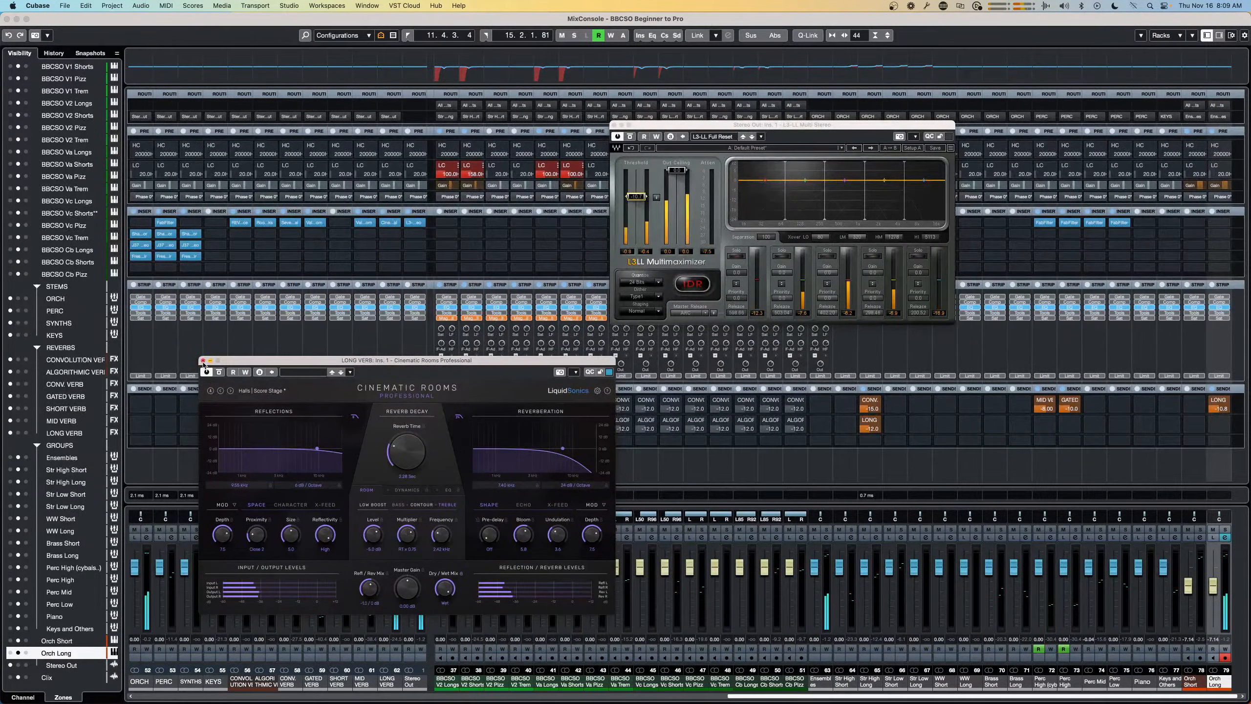
{"action": "left_click", "coordinate": [202, 361]}
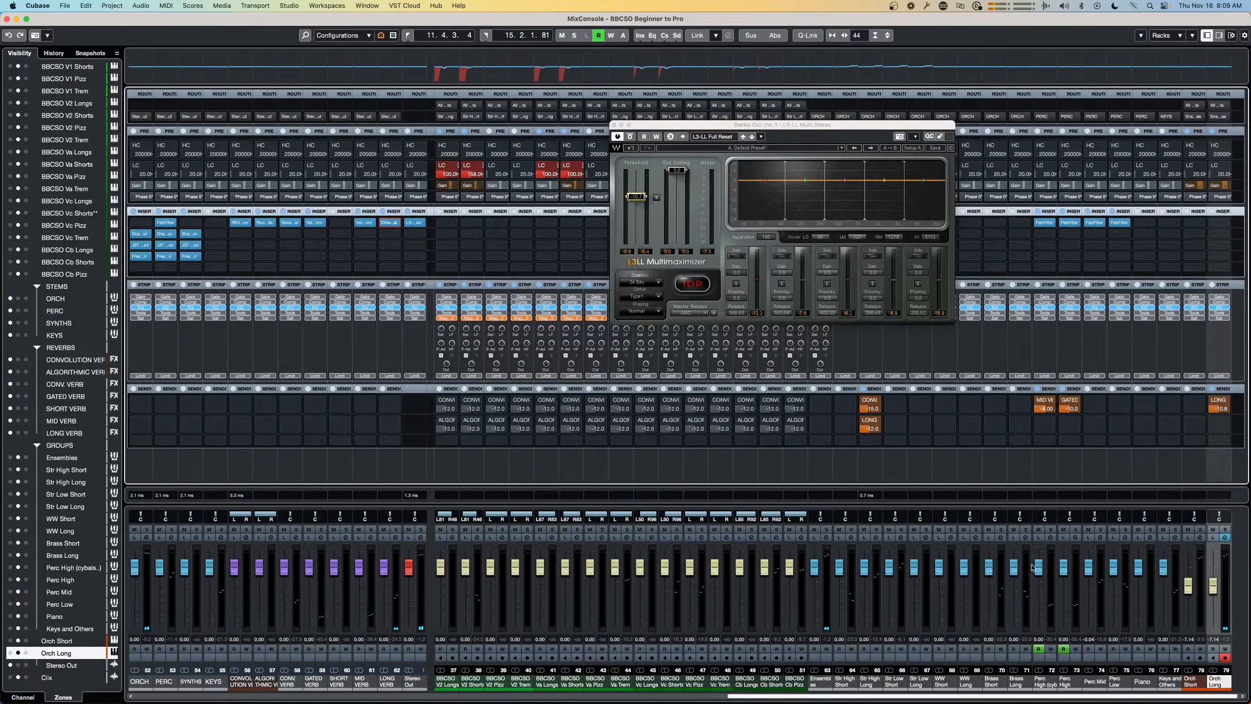
Add and activate a MID VERB send on the Ensembles group and remove the LONG VERB send from the Orch Long channel
{"action": "left_click_drag", "start_coordinate": [834, 123], "coordinate": [502, 93]}
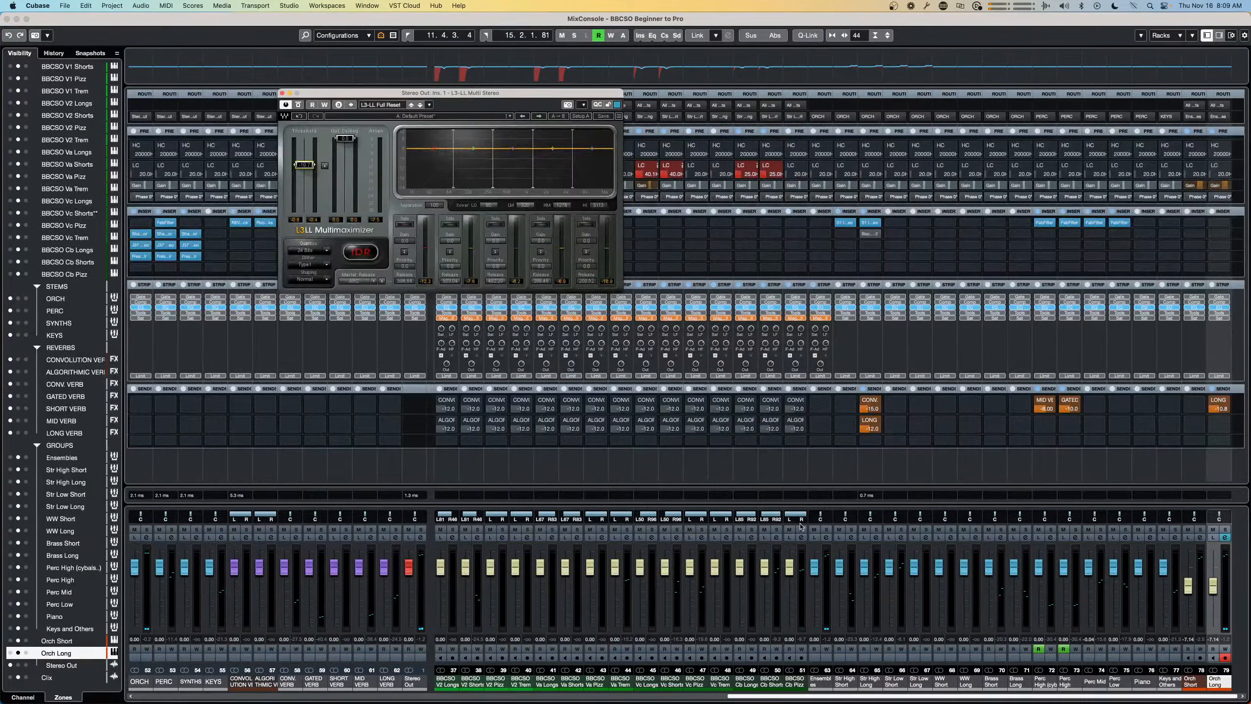
{"action": "left_click", "coordinate": [827, 405]}
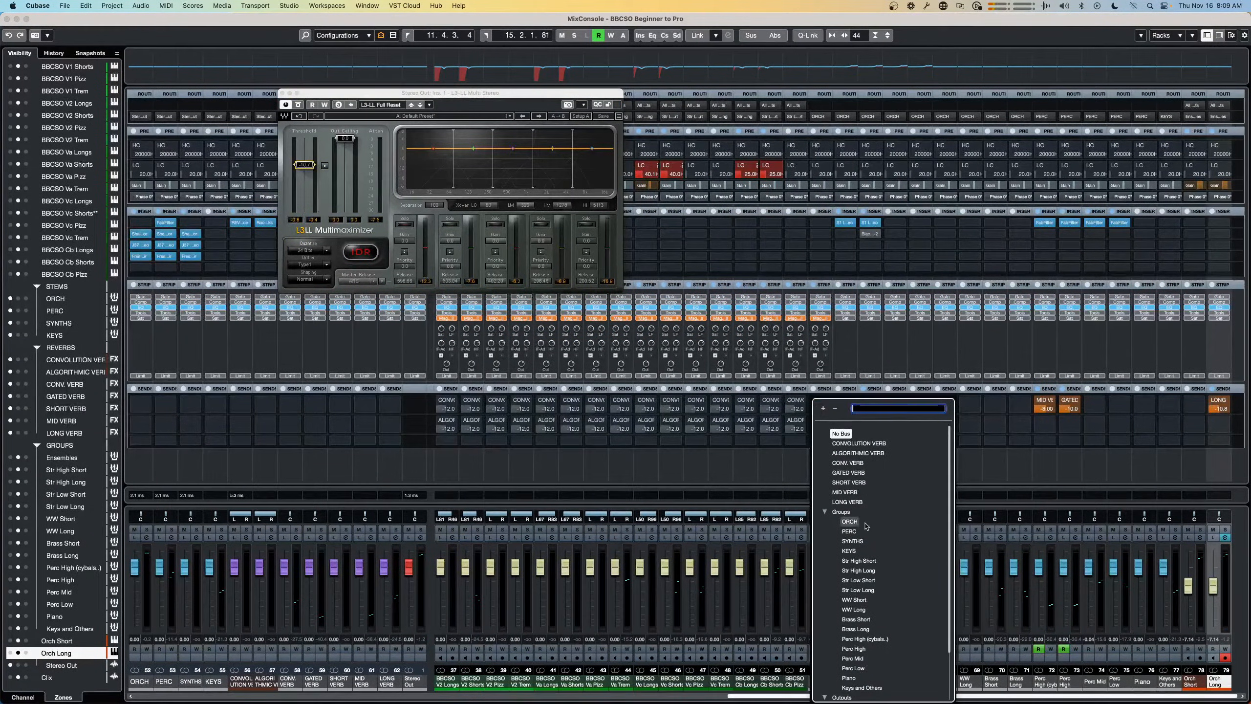
{"action": "left_click", "coordinate": [844, 491]}
{"action": "left_click", "coordinate": [1227, 403]}
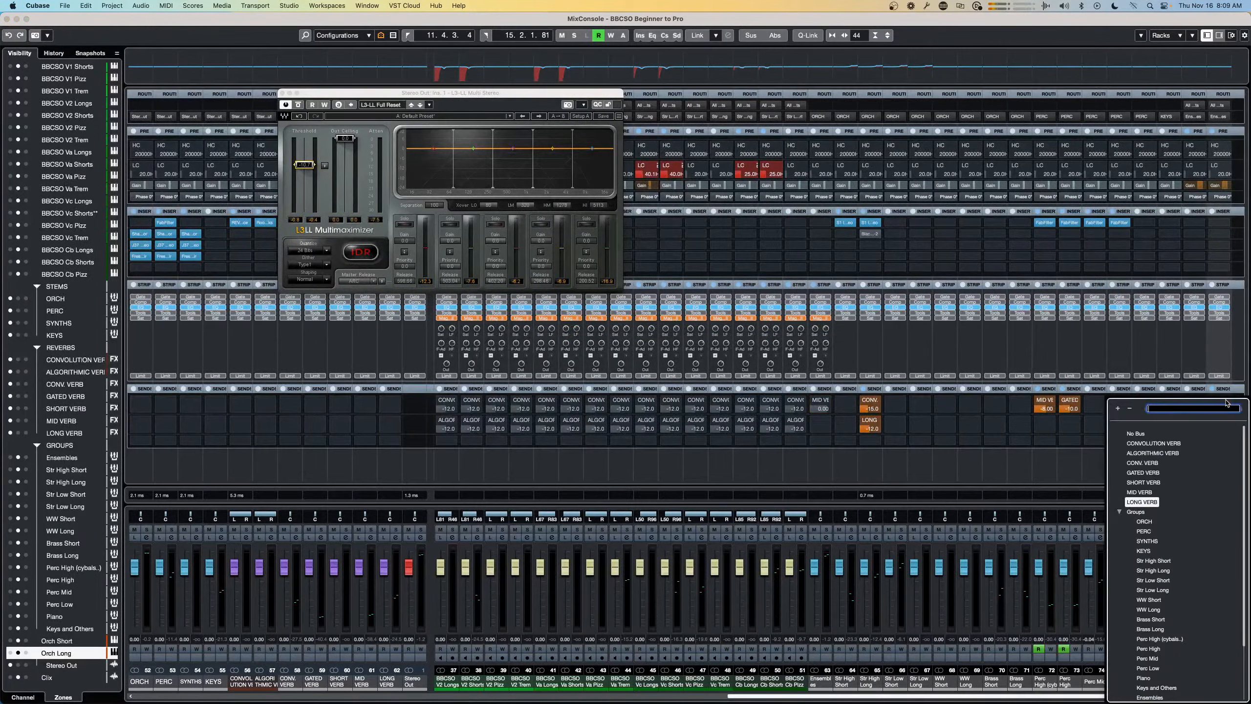
{"action": "left_click", "coordinate": [954, 426]}
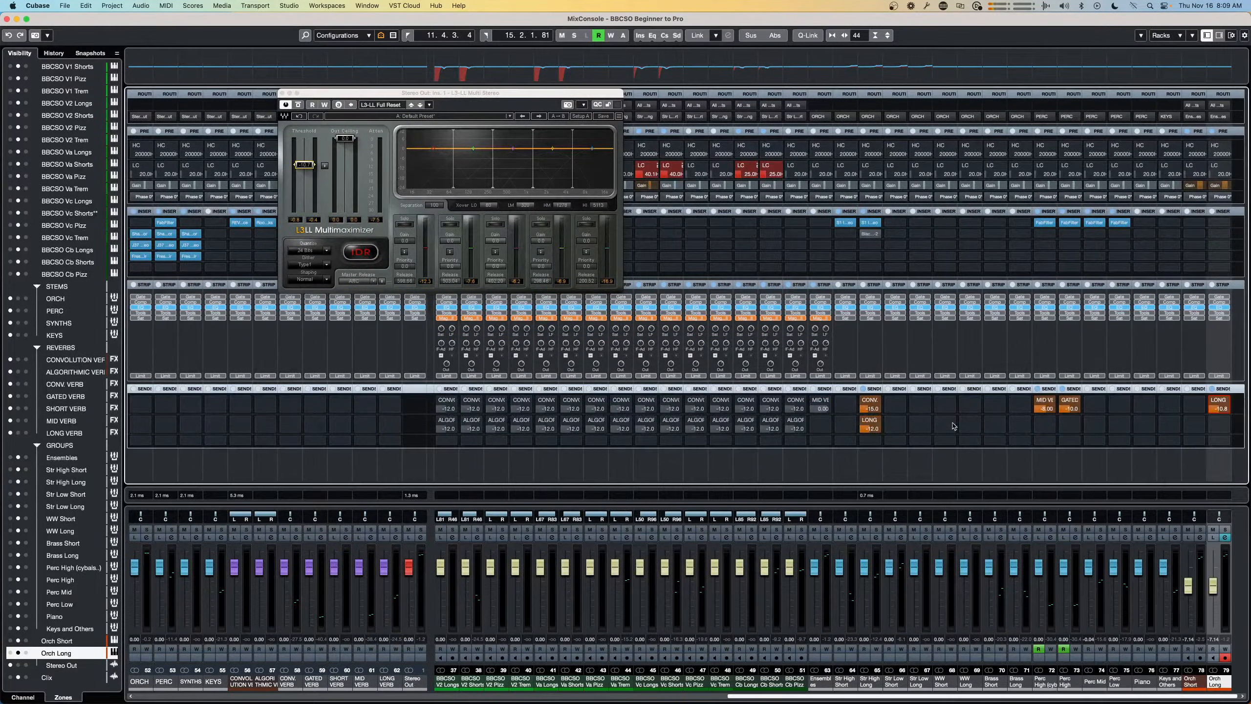
{"action": "left_click", "coordinate": [816, 400]}
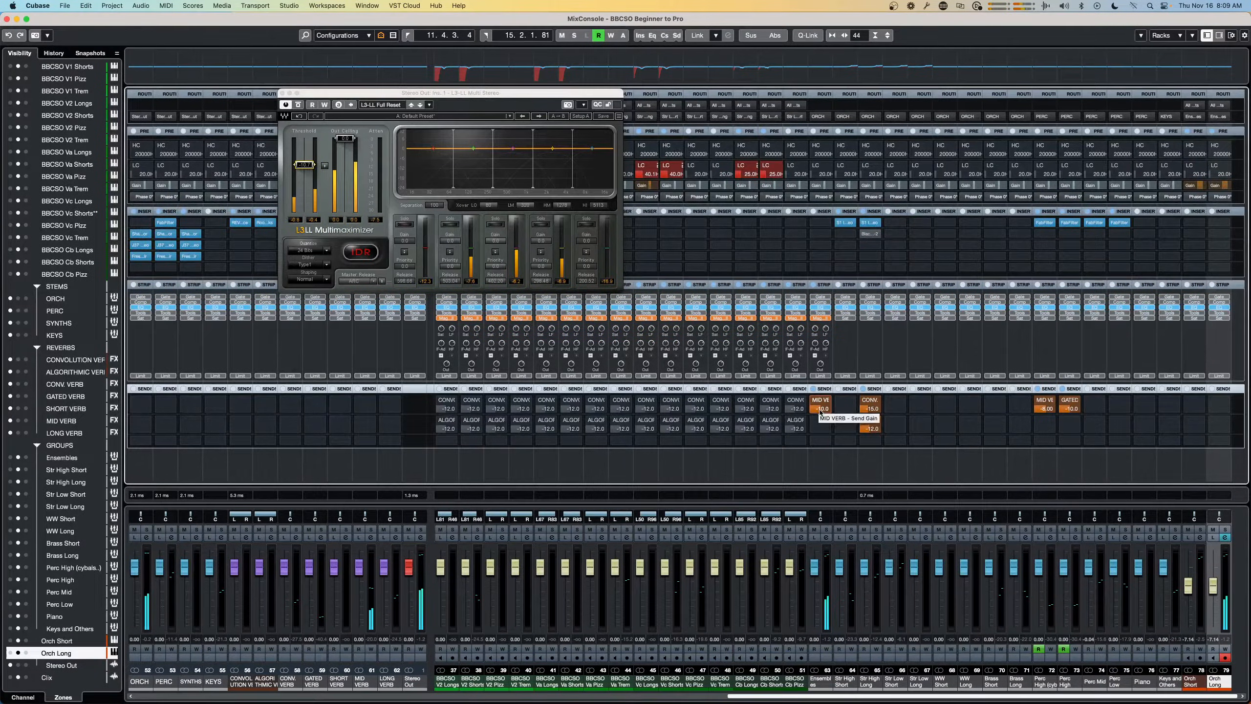
Add a LONG VERB send to the Ensembles group and set its MID VERB send to -12 dB
{"action": "left_click", "coordinate": [828, 425]}
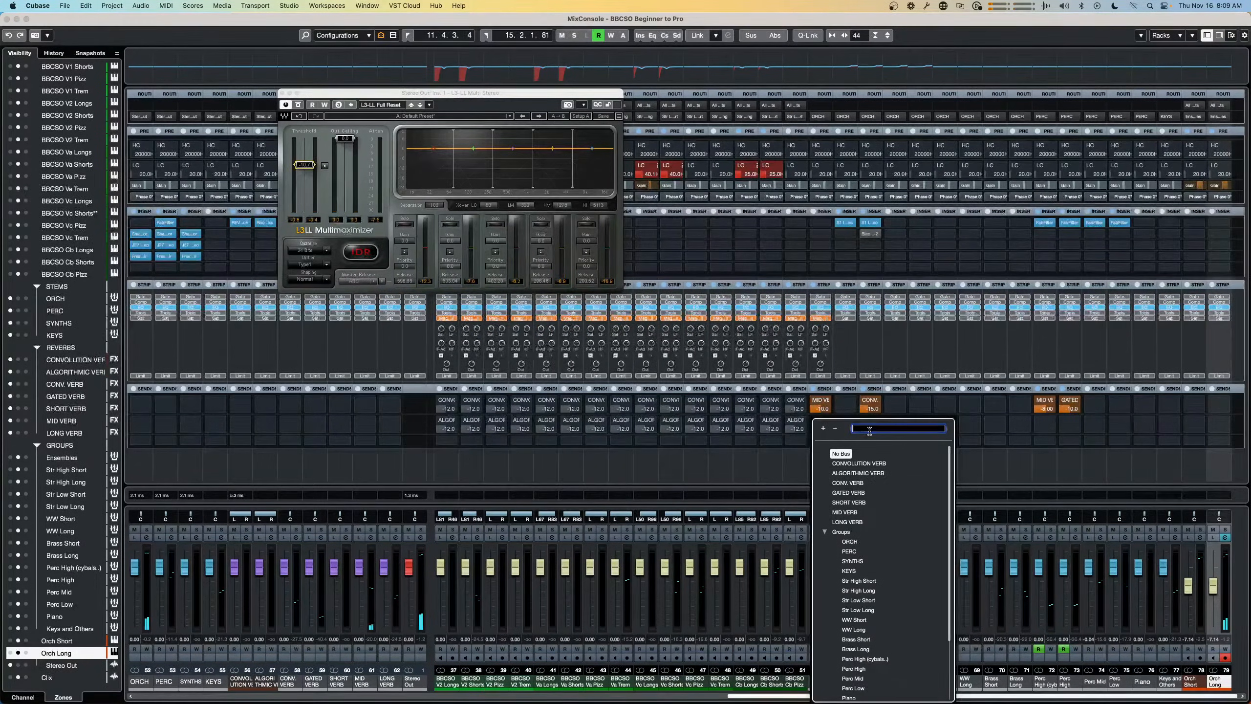
{"action": "left_click", "coordinate": [867, 521]}
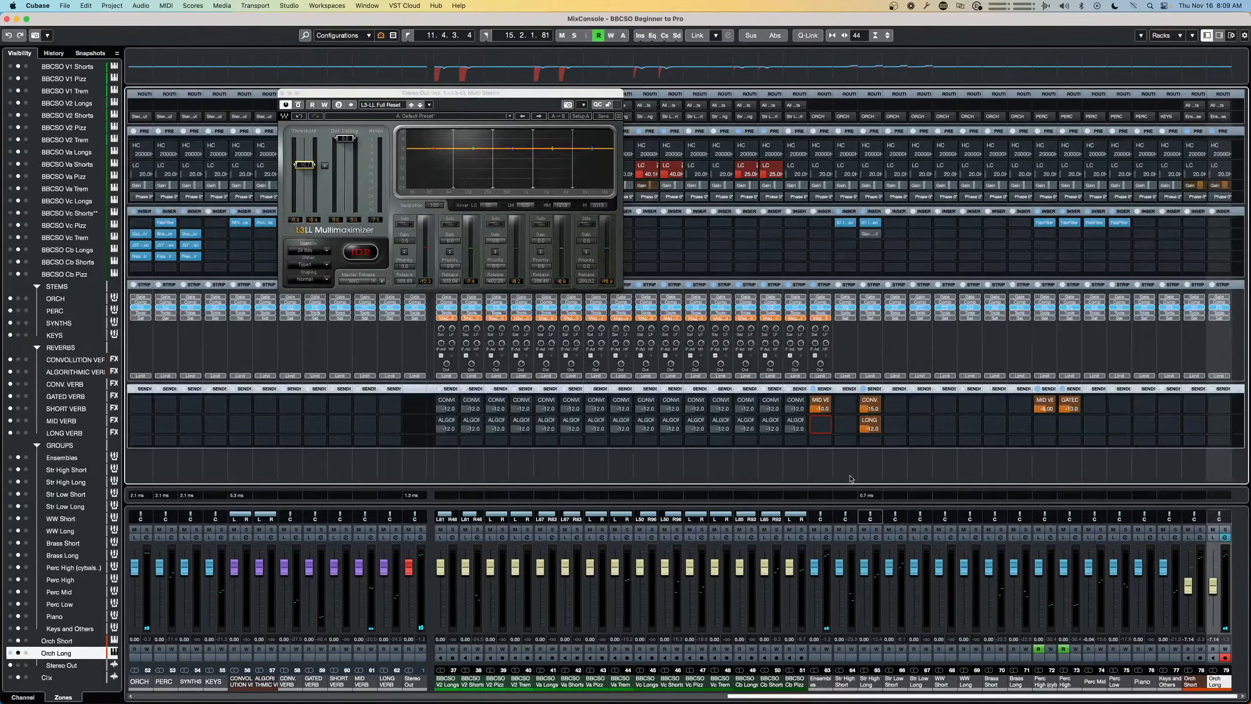
{"action": "double_click", "coordinate": [822, 409]}
{"action": "type", "text": "-"}
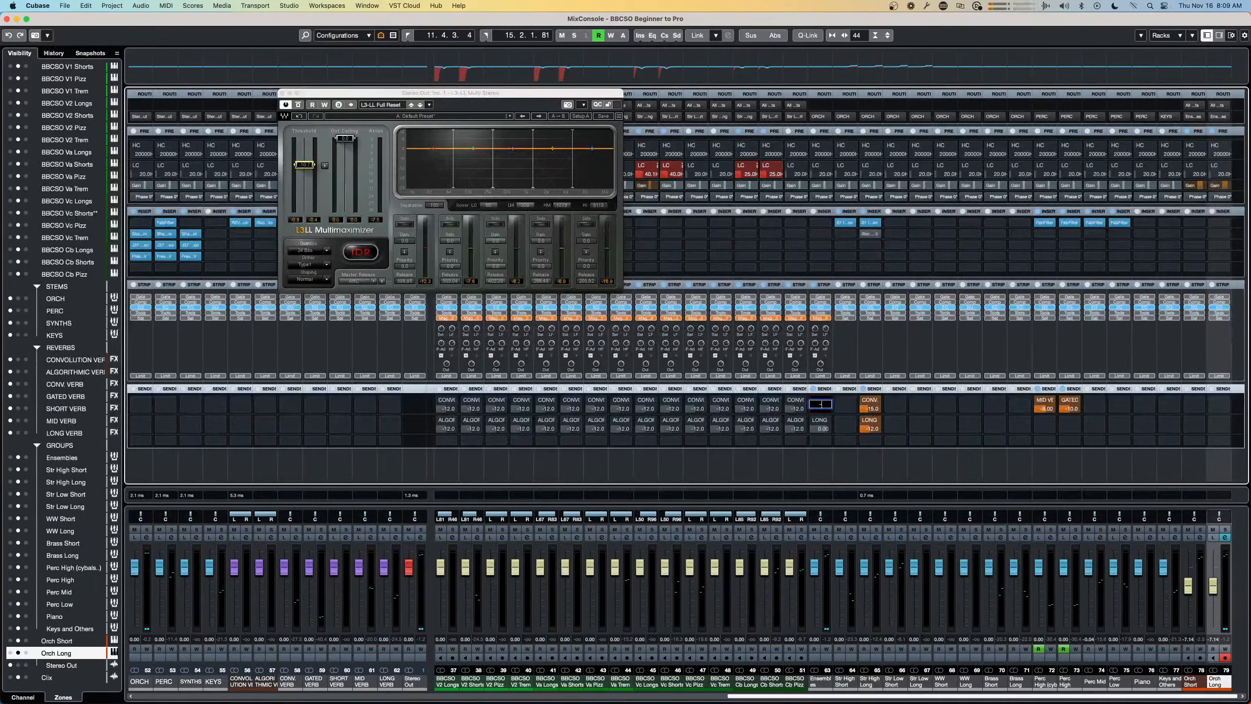
{"action": "type", "text": "12"}
{"action": "key", "text": "Return"}
Activate the Ensembles group's LONG VERB send at -9 dB and close the L3-LL Multimaximizer
{"action": "left_click", "coordinate": [813, 420]}
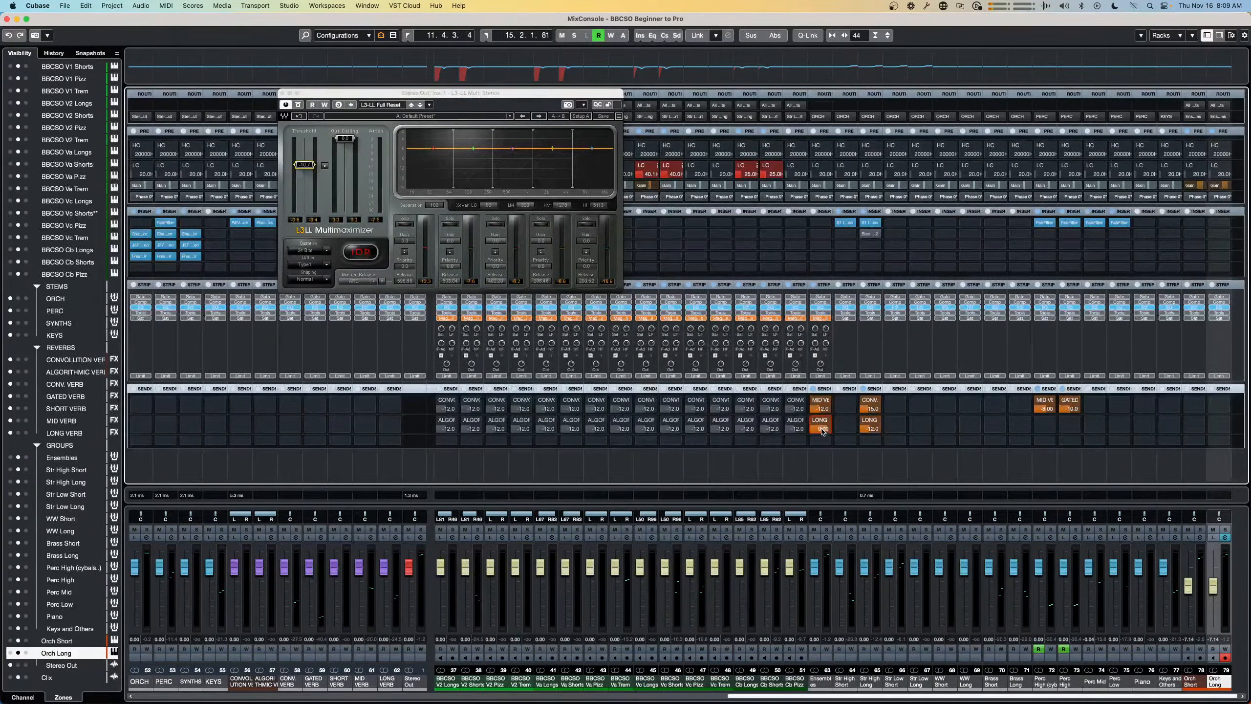
{"action": "double_click", "coordinate": [822, 429]}
{"action": "type", "text": "-9"}
{"action": "key", "text": "Return"}
{"action": "left_click", "coordinate": [283, 94]}
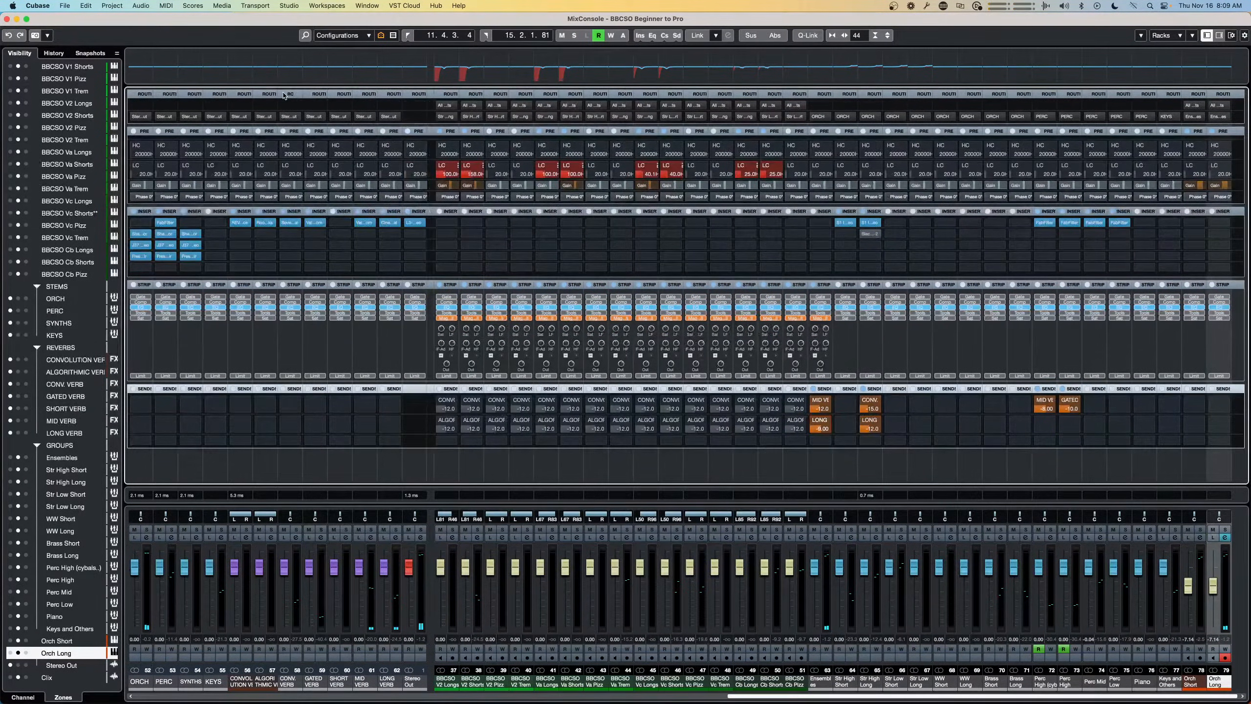
{"action": "key", "text": "F3"}
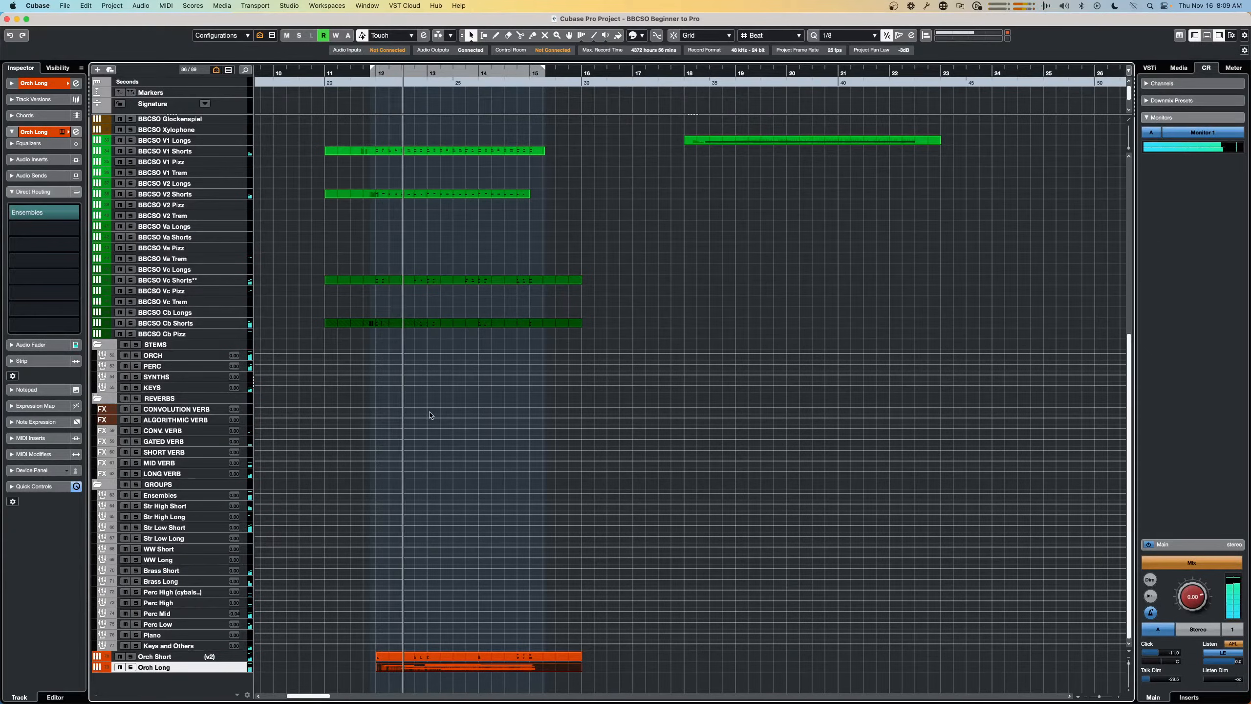
{"action": "key", "text": "space"}
{"action": "key", "text": "super+w"}
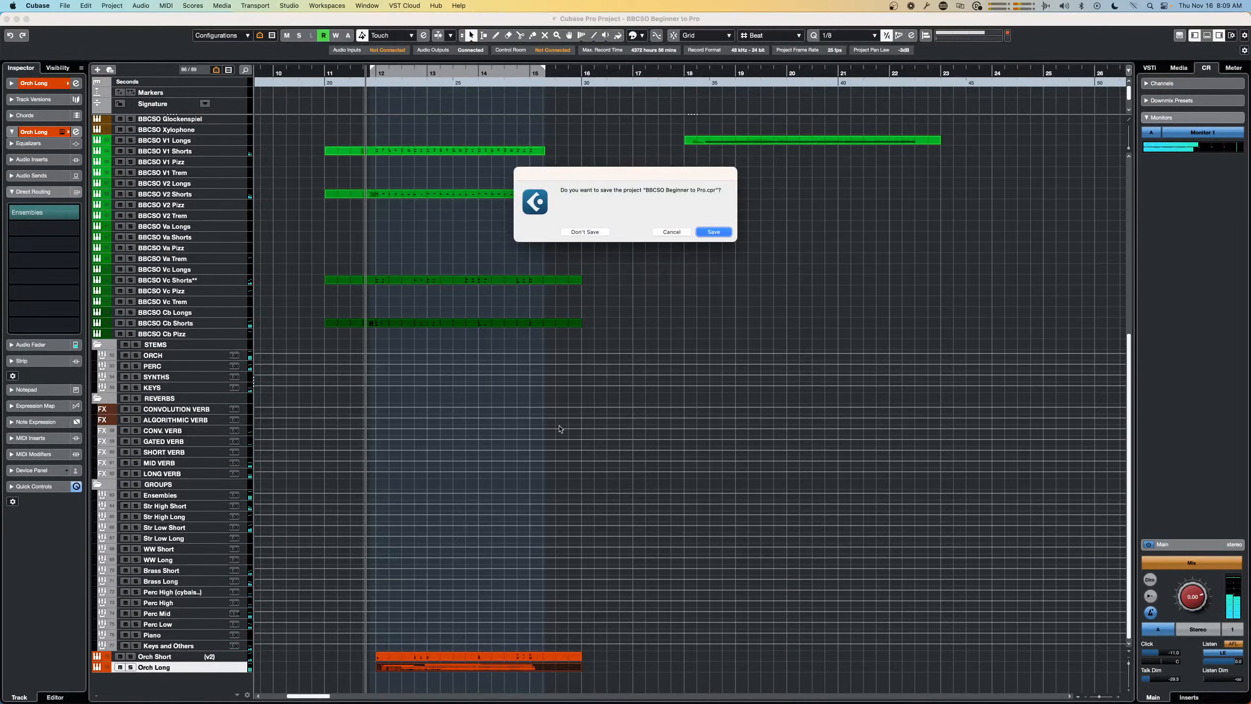
{"action": "left_click", "coordinate": [672, 232]}
{"action": "key", "text": "F3"}
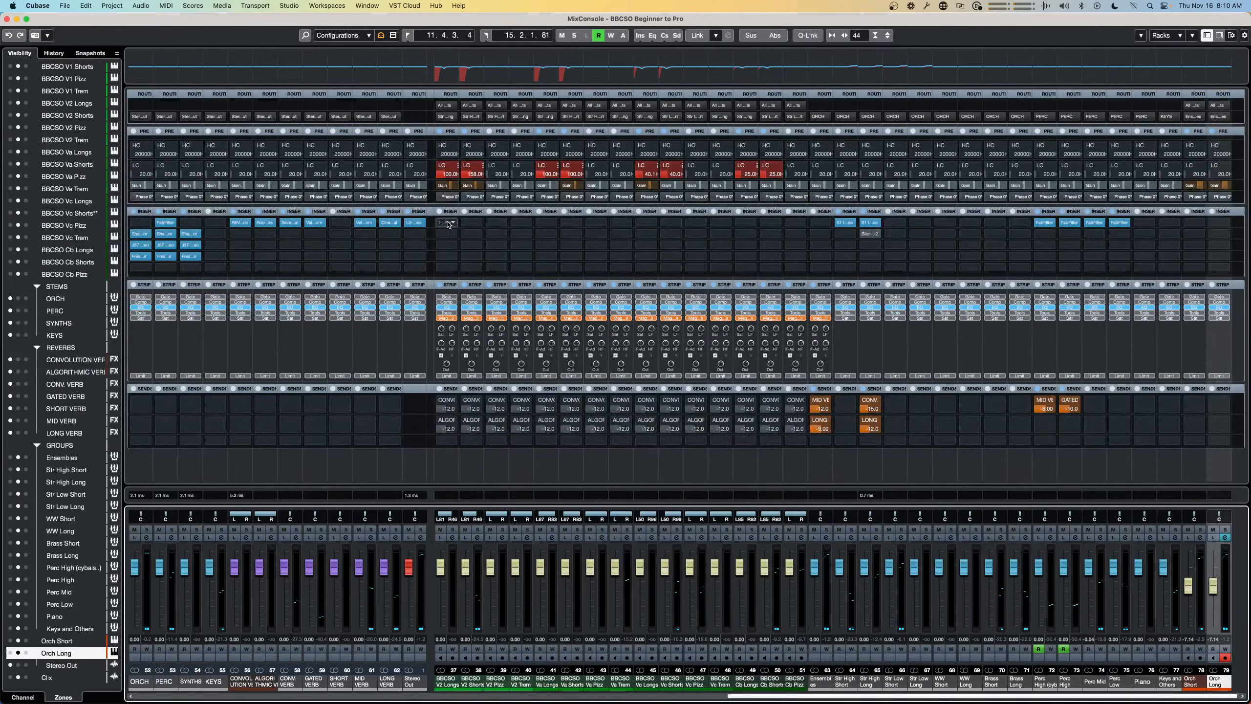
Raise the threshold of the L3-LL Multimaximizer on the Stereo Out during playback and return to the project
{"action": "left_click", "coordinate": [415, 224]}
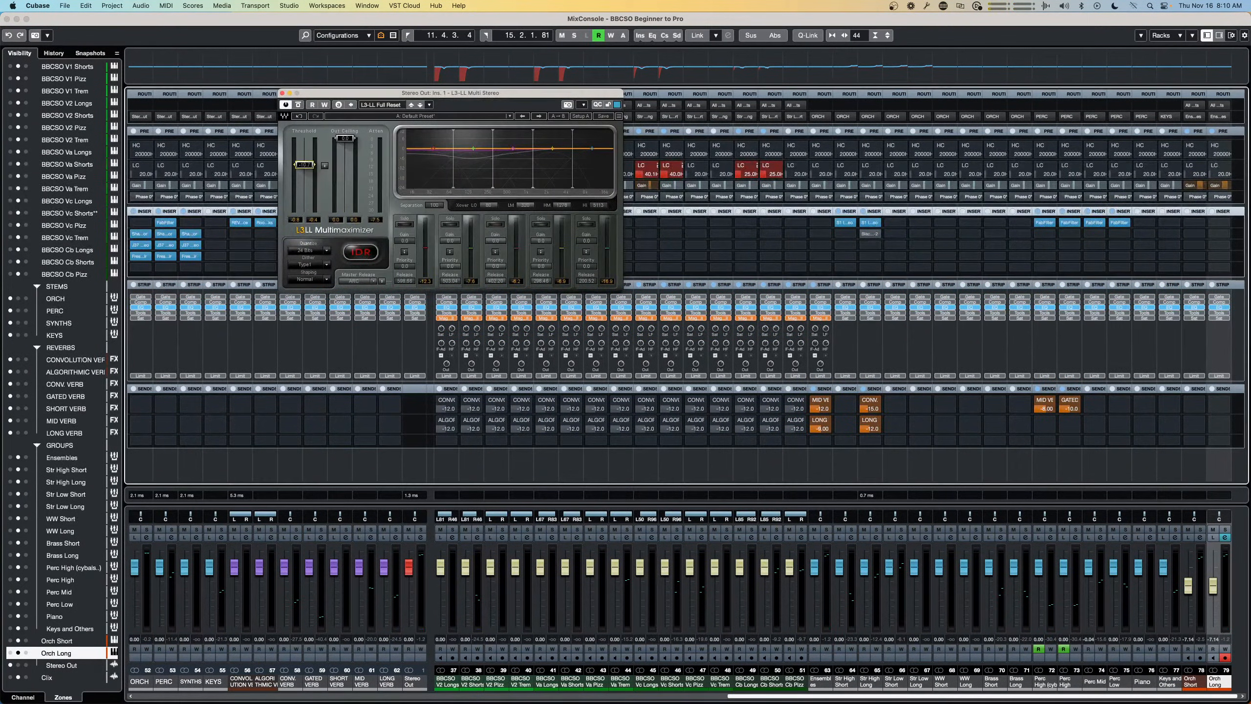
{"action": "left_click_drag", "start_coordinate": [304, 157], "coordinate": [304, 154]}
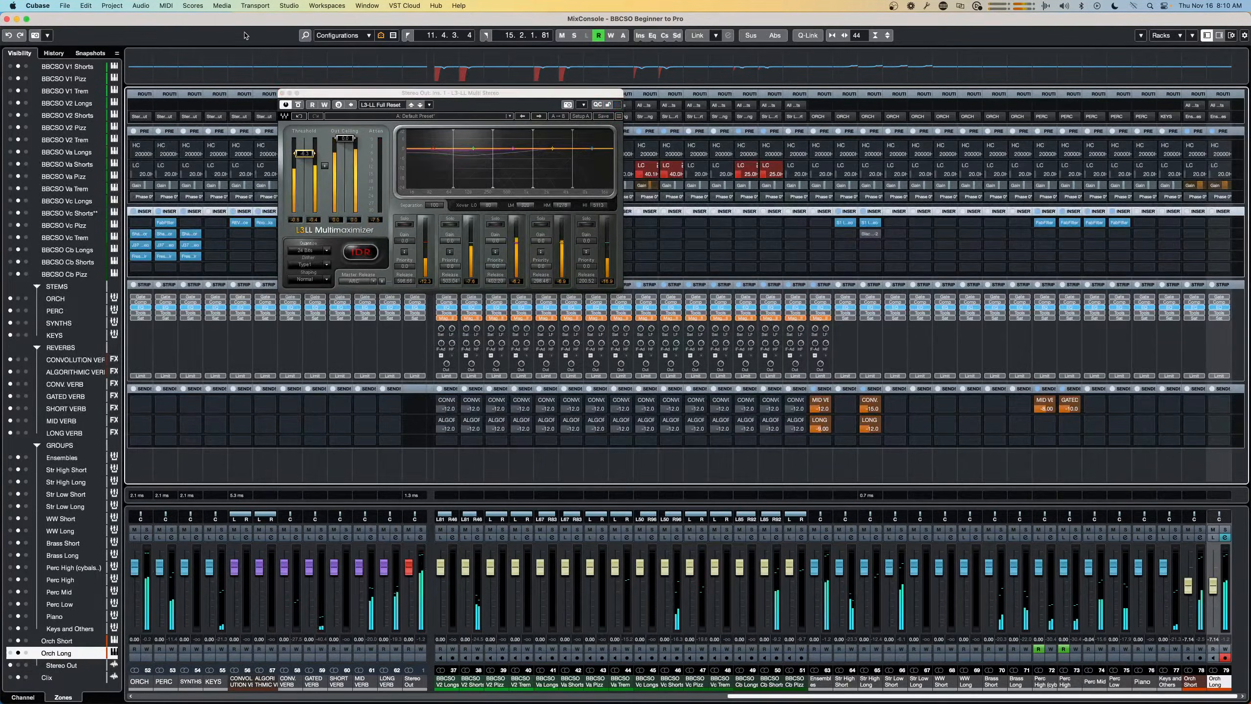
{"action": "key", "text": "F3"}
Open the Orch Long part in the Key Editor, move the Multimaximizer clear of the notes, and audition the part
{"action": "double_click", "coordinate": [475, 667]}
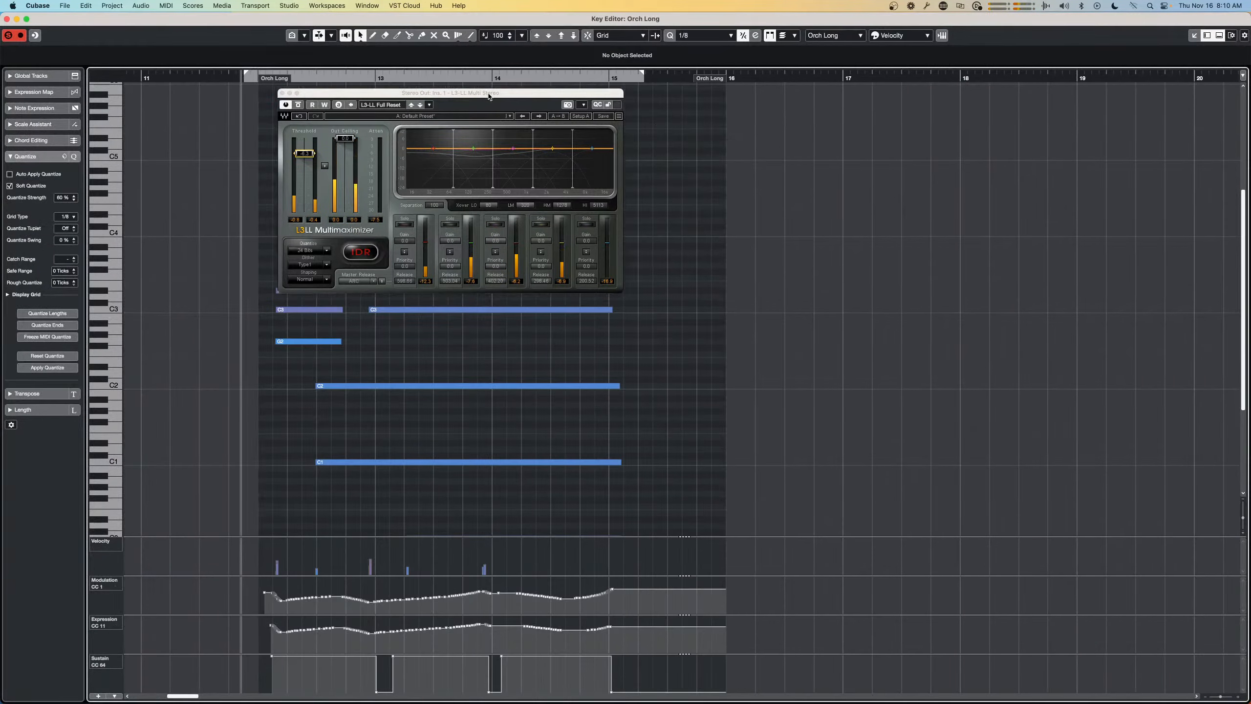
{"action": "left_click_drag", "start_coordinate": [491, 93], "coordinate": [1099, 143]}
{"action": "scroll", "coordinate": [788, 268], "scroll_direction": "down", "scroll_amount": 1}
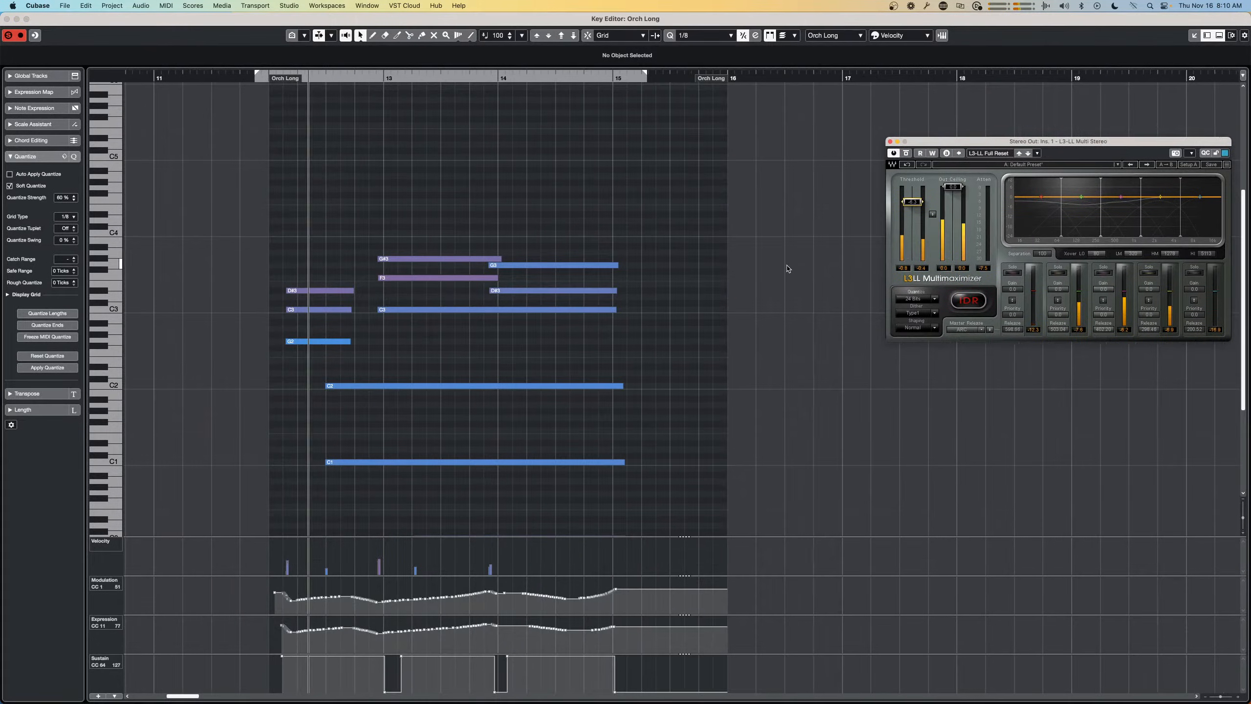
{"action": "scroll", "coordinate": [744, 277], "scroll_direction": "left", "scroll_amount": 5}
{"action": "scroll", "coordinate": [673, 252], "scroll_direction": "right", "scroll_amount": 3}
{"action": "scroll", "coordinate": [673, 252], "scroll_direction": "right", "scroll_amount": 3}
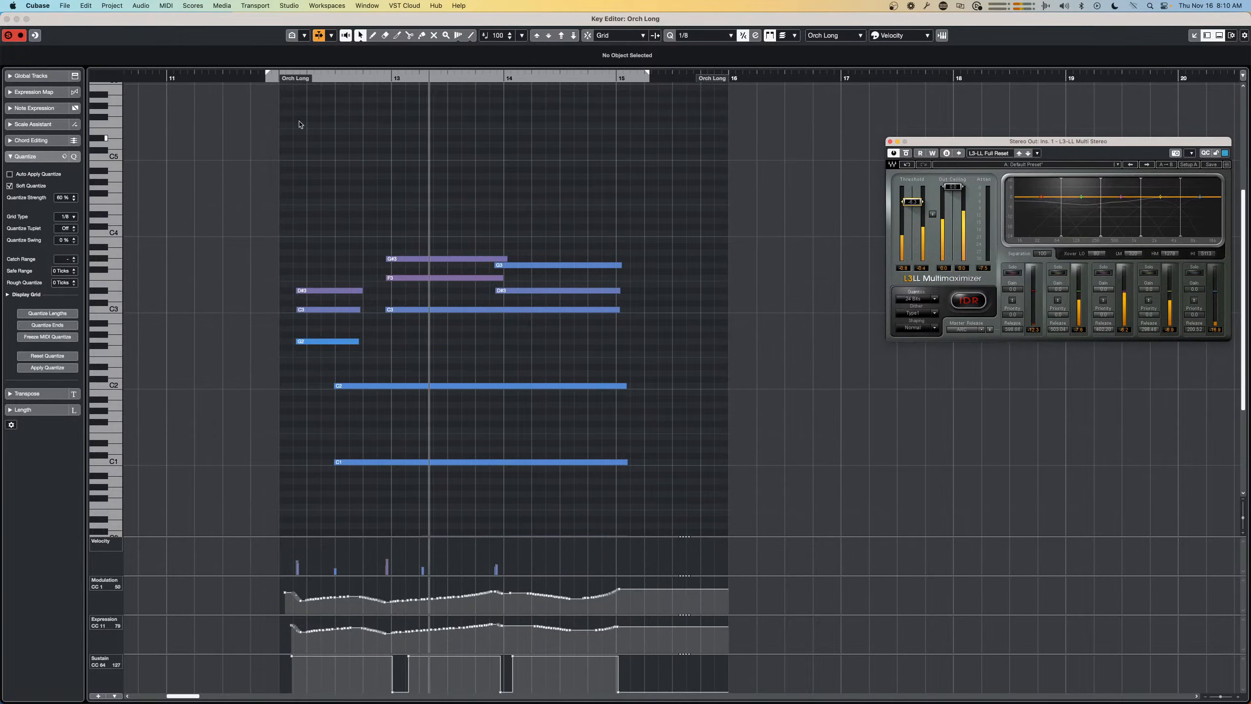
{"action": "key", "text": "space"}
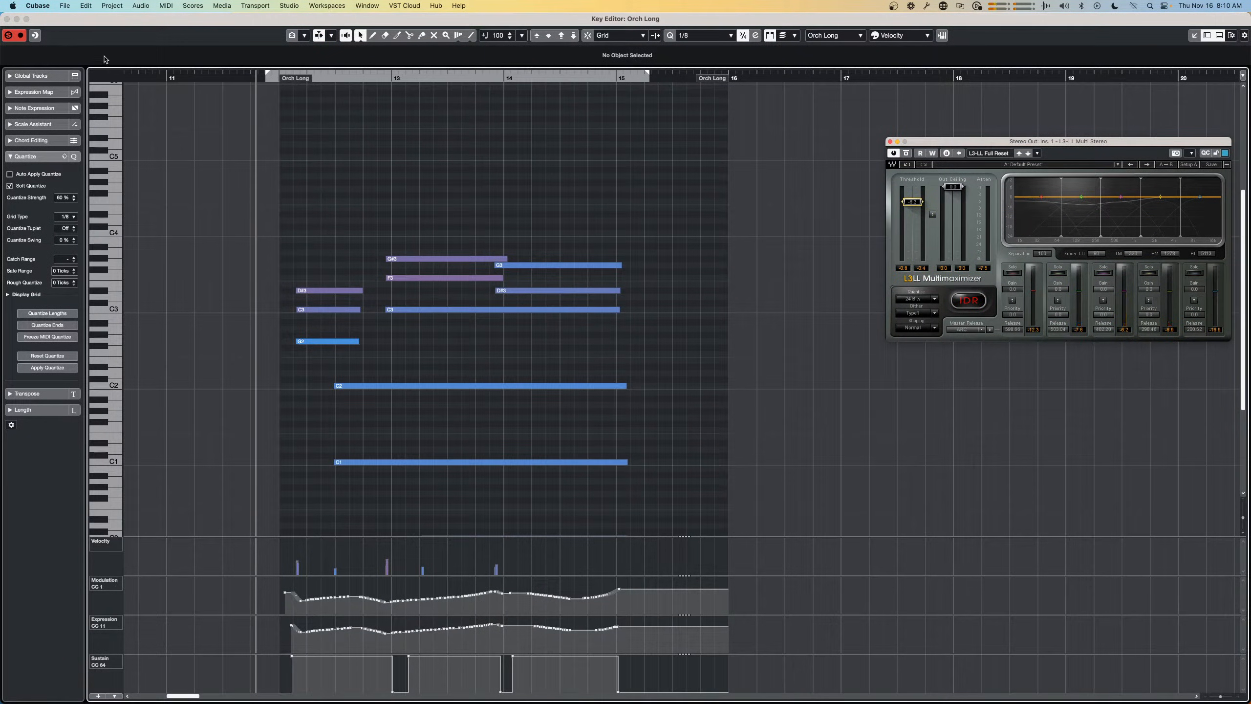
Turn off the Key Editor's solo, audition Orch Long with the full arrangement, and return to the project
{"action": "left_click", "coordinate": [9, 36]}
{"action": "key", "text": "space"}
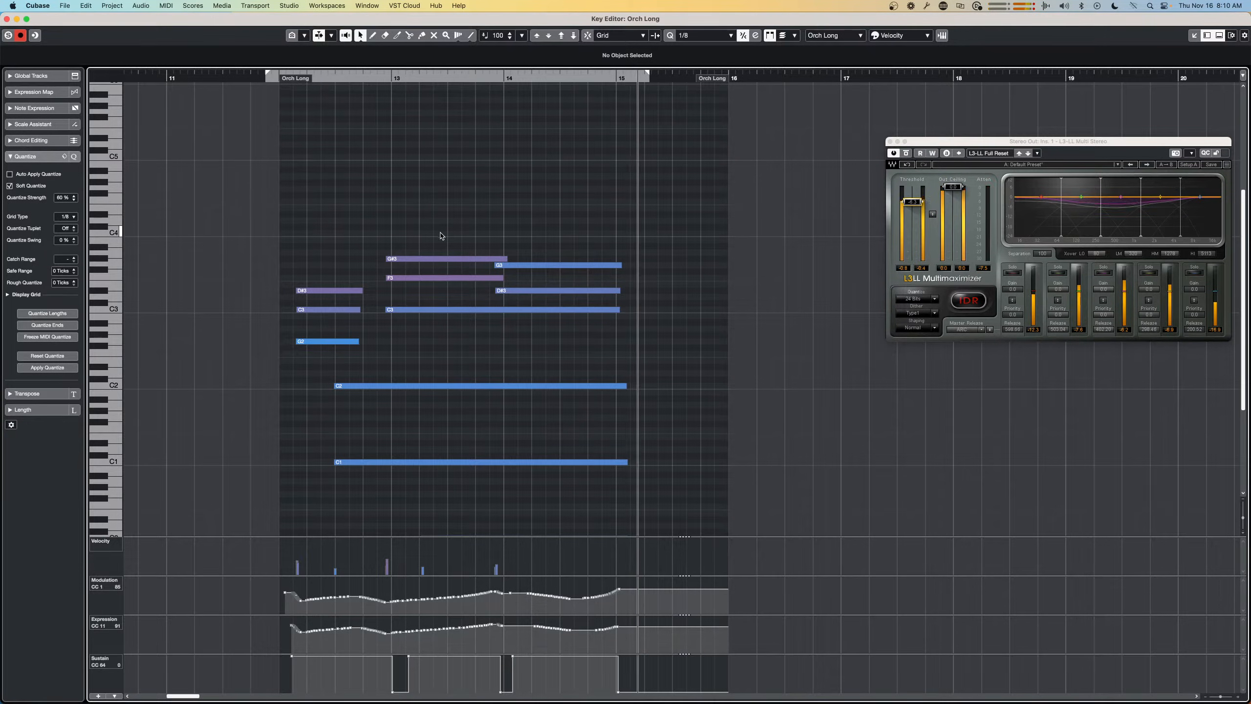
{"action": "key", "text": "space"}
{"action": "key", "text": "Return"}
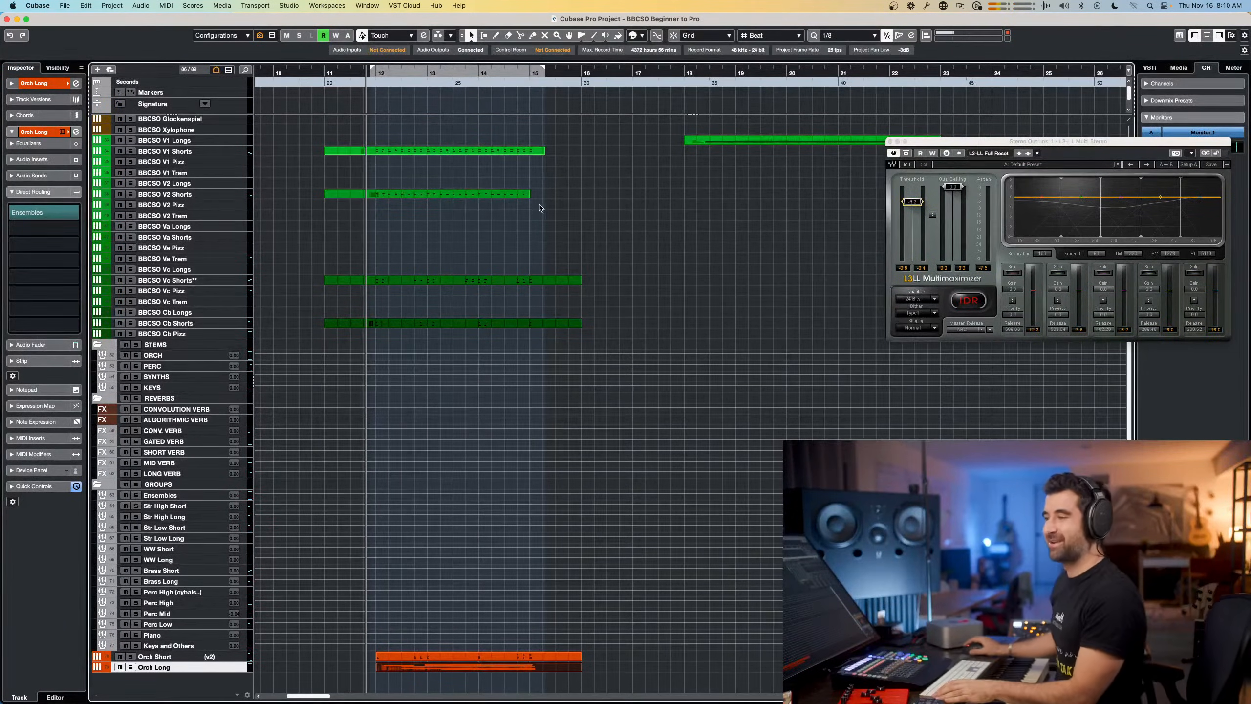
{"action": "key", "text": "space"}
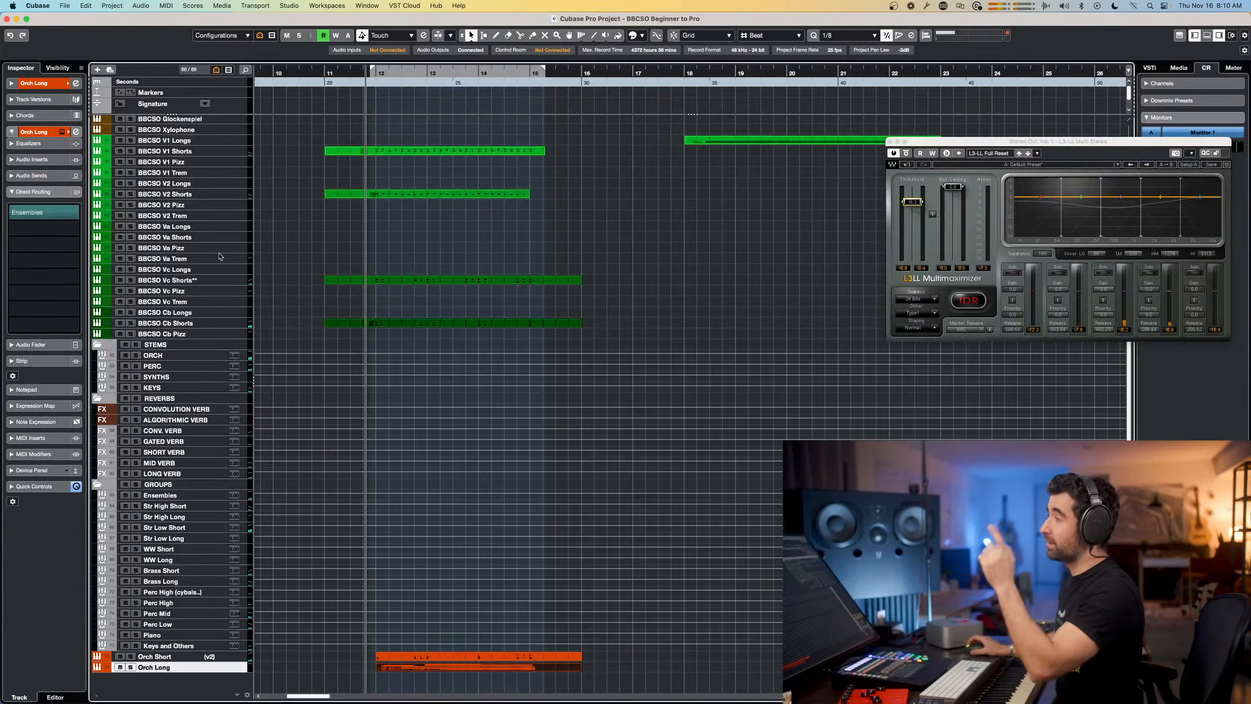
Move the Orch Short and Orch Long tracks up the track list to directly below Kontakt 01
{"action": "left_click", "coordinate": [155, 656]}
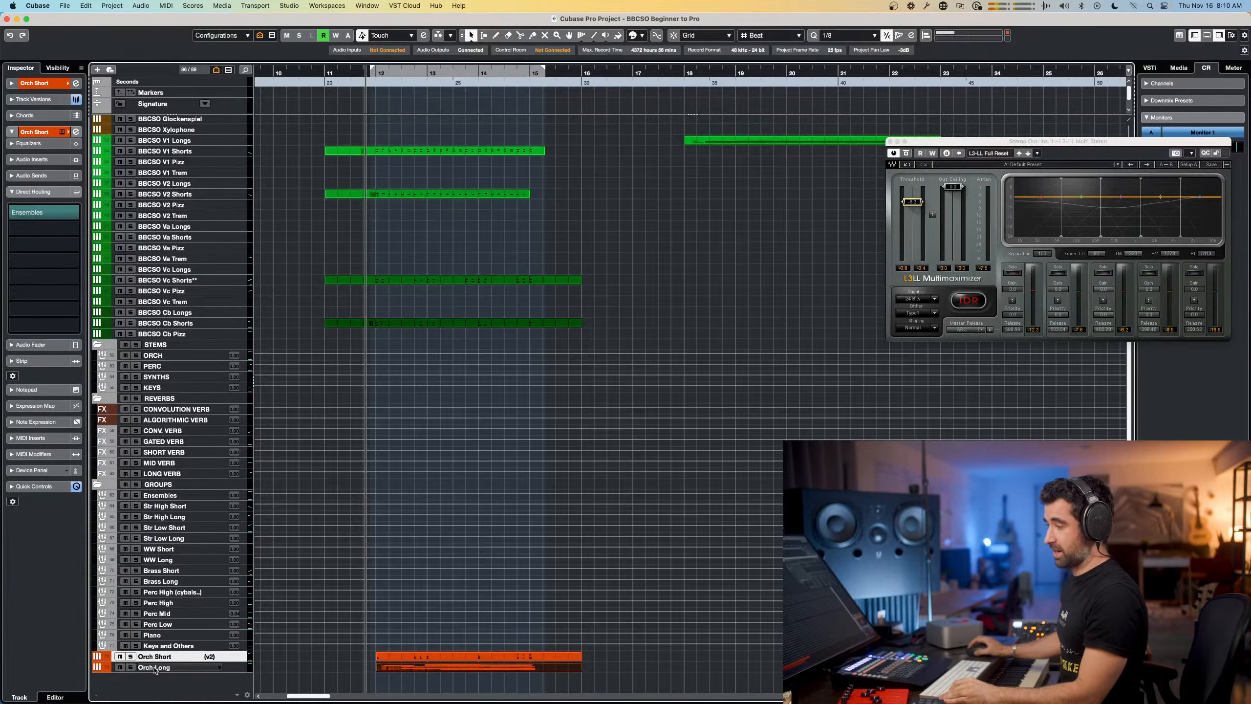
{"action": "left_click", "coordinate": [156, 669], "text": "shift"}
{"action": "left_click_drag", "start_coordinate": [158, 658], "coordinate": [227, 125]}
{"action": "scroll", "coordinate": [168, 448], "scroll_direction": "up", "scroll_amount": 10}
{"action": "left_click", "coordinate": [167, 156]}
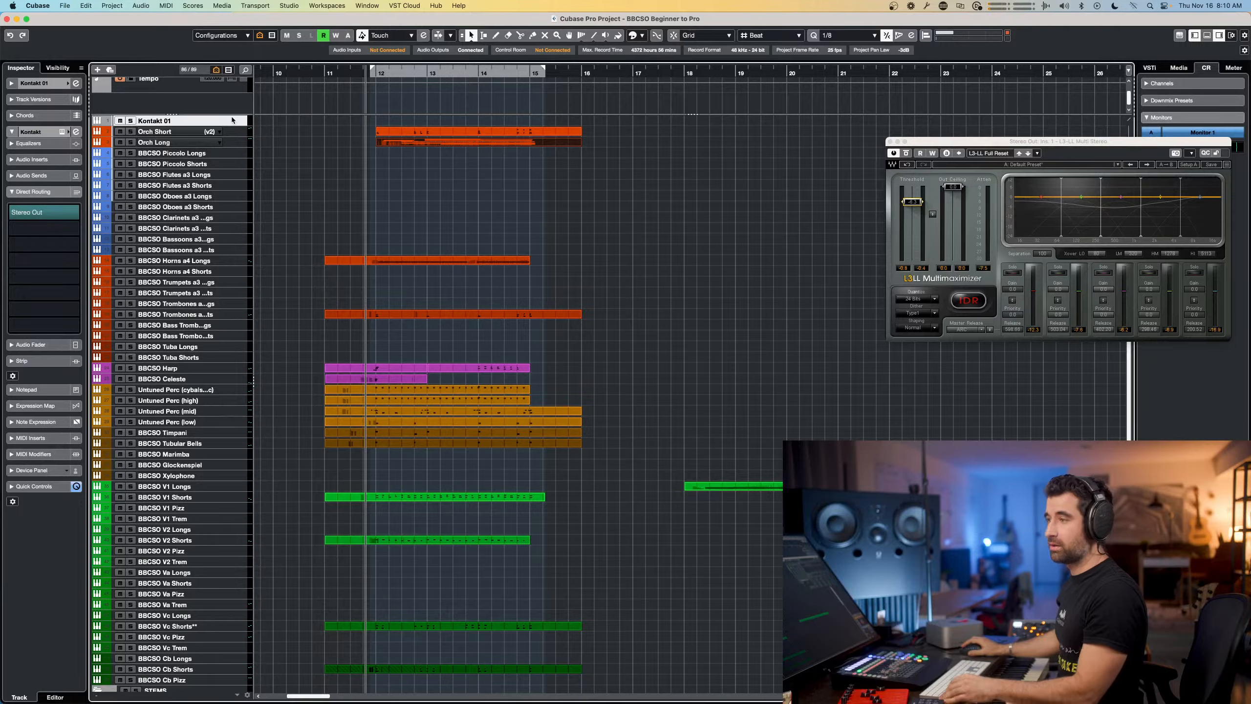
{"action": "left_click", "coordinate": [185, 134]}
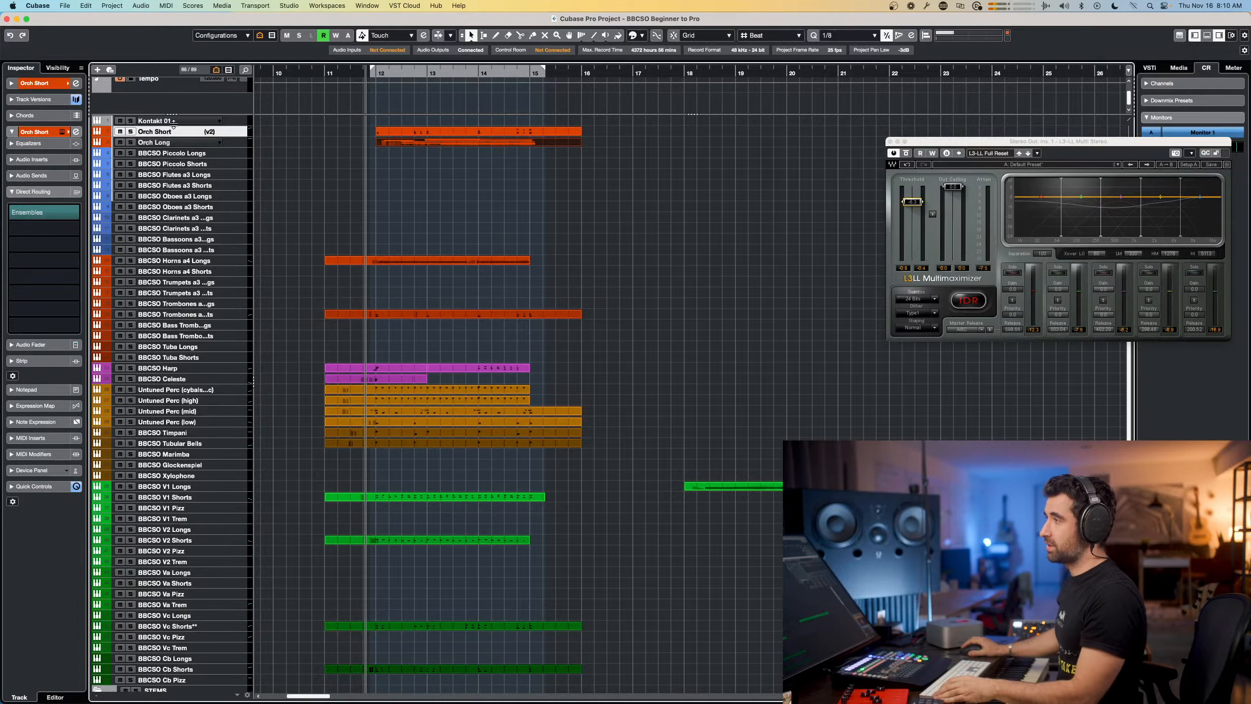
Open the Kontakt 01 instrument, expand the Nucleus library's instrument folders, and move the instrument window over the track list
{"action": "left_click", "coordinate": [186, 123]}
{"action": "key", "text": "e"}
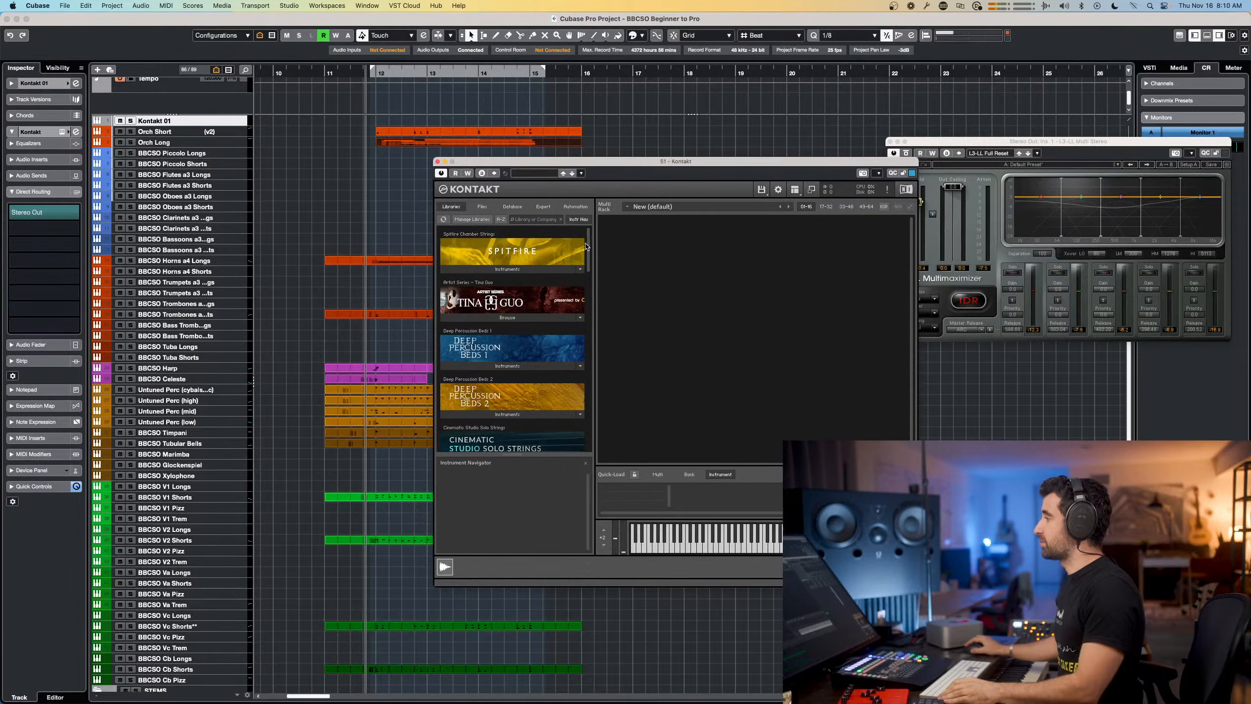
{"action": "scroll", "coordinate": [523, 313], "scroll_direction": "down", "scroll_amount": 10}
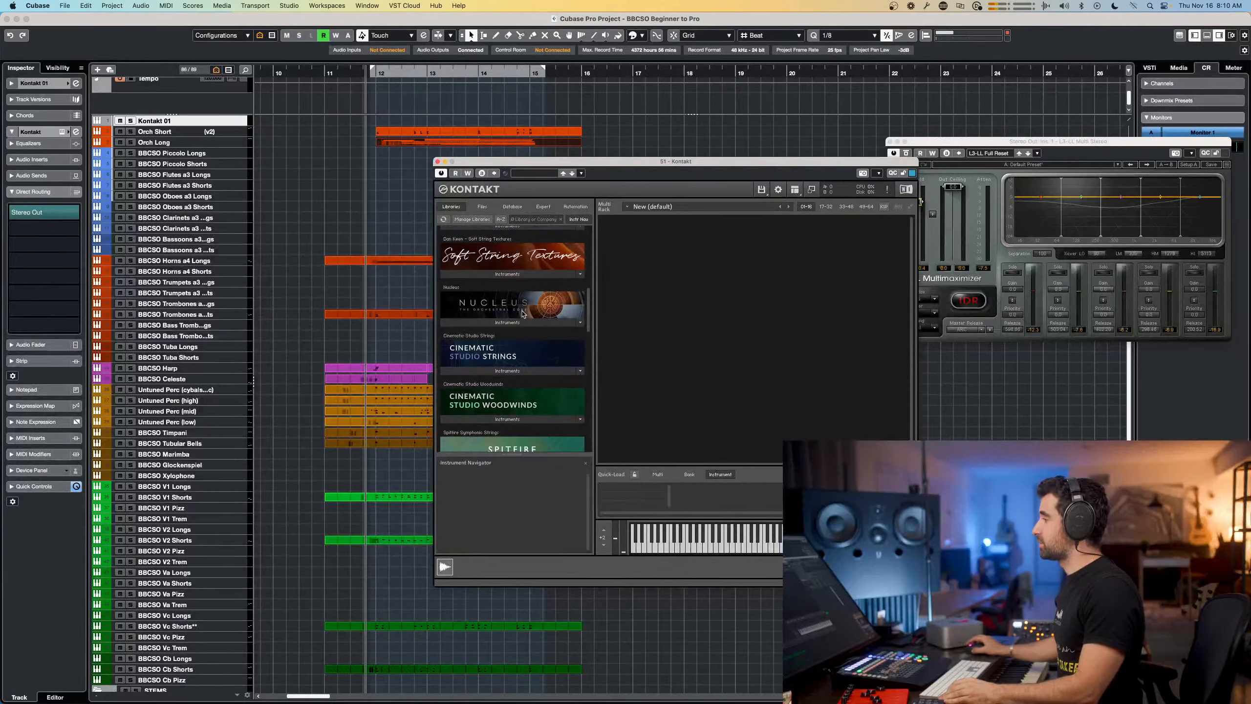
{"action": "left_click", "coordinate": [523, 313]}
{"action": "left_click_drag", "start_coordinate": [590, 166], "coordinate": [381, 173]}
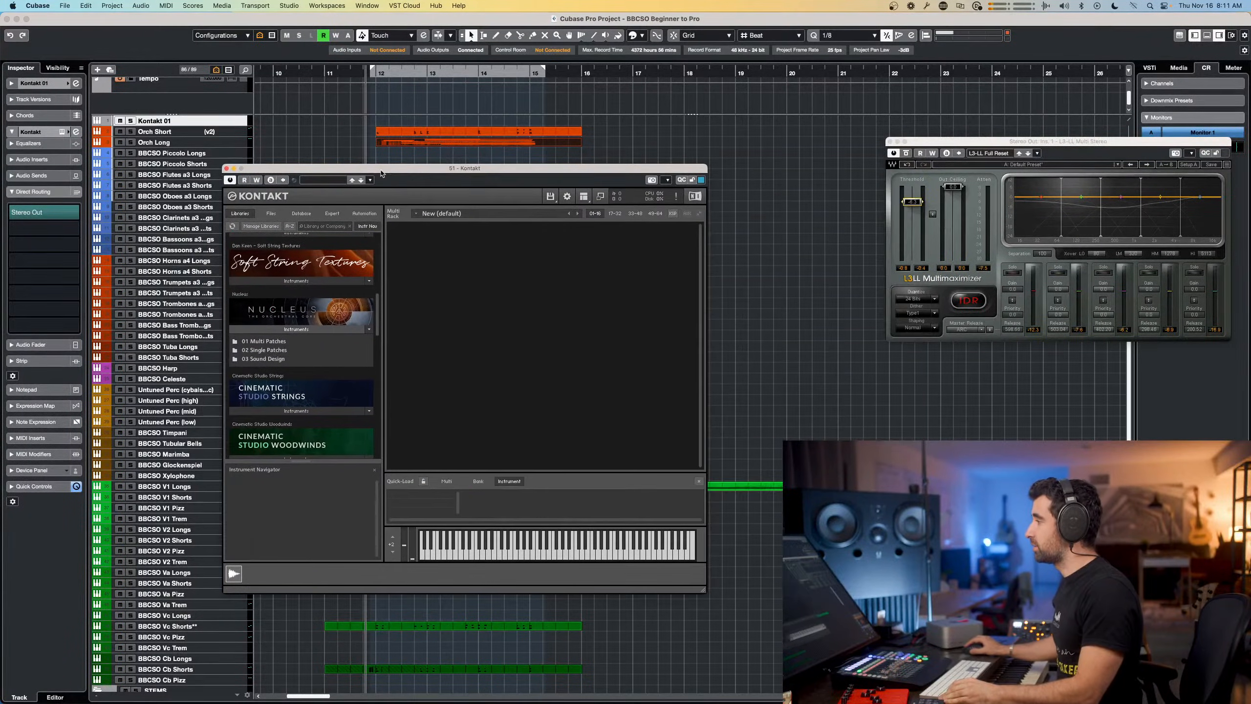
Switch to Google Chrome and duplicate the ORCHESTRAL TEMPLATE slide in the Template presentation
{"action": "key", "text": "super+Tab"}
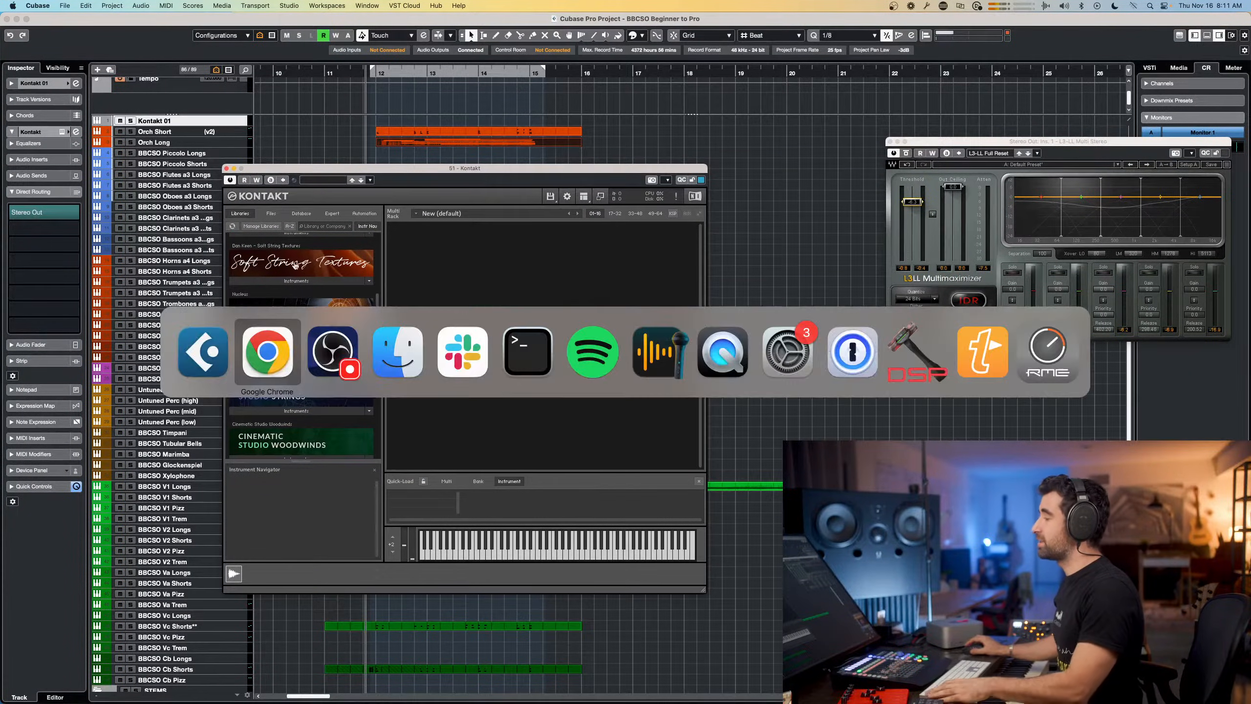
{"action": "left_click", "coordinate": [278, 365]}
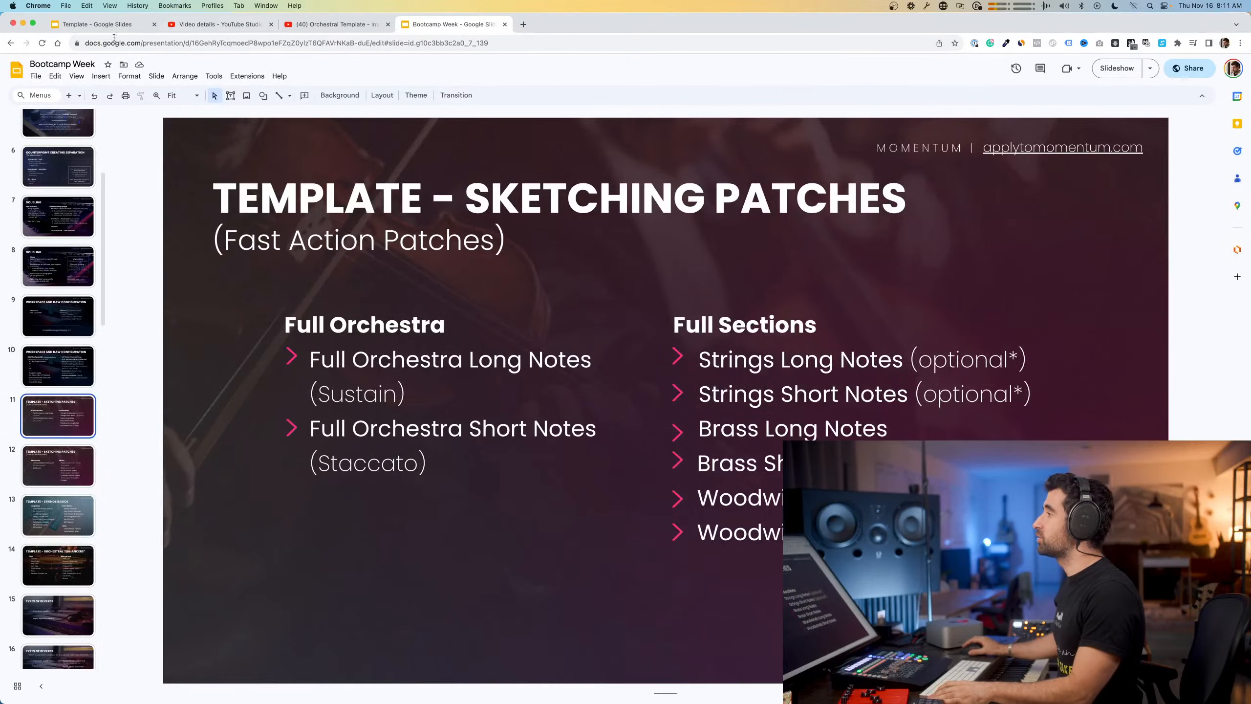
{"action": "left_click", "coordinate": [99, 24]}
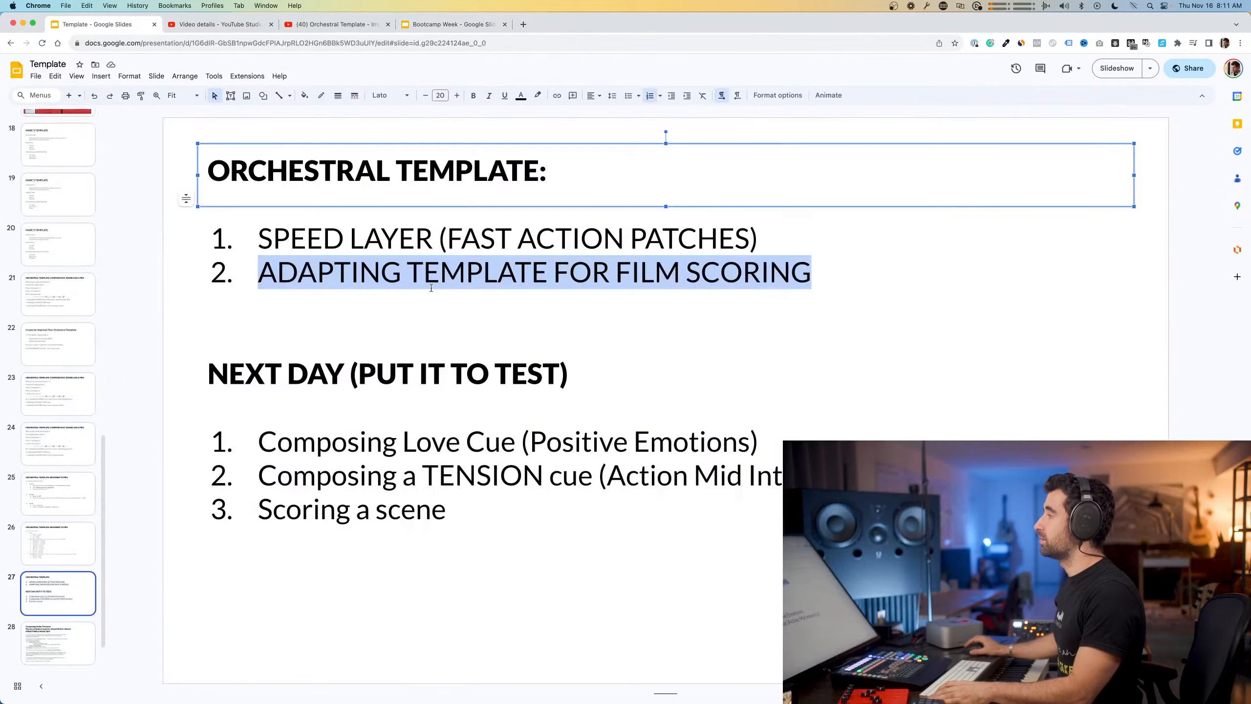
{"action": "left_click", "coordinate": [53, 609]}
{"action": "key", "text": "super+d"}
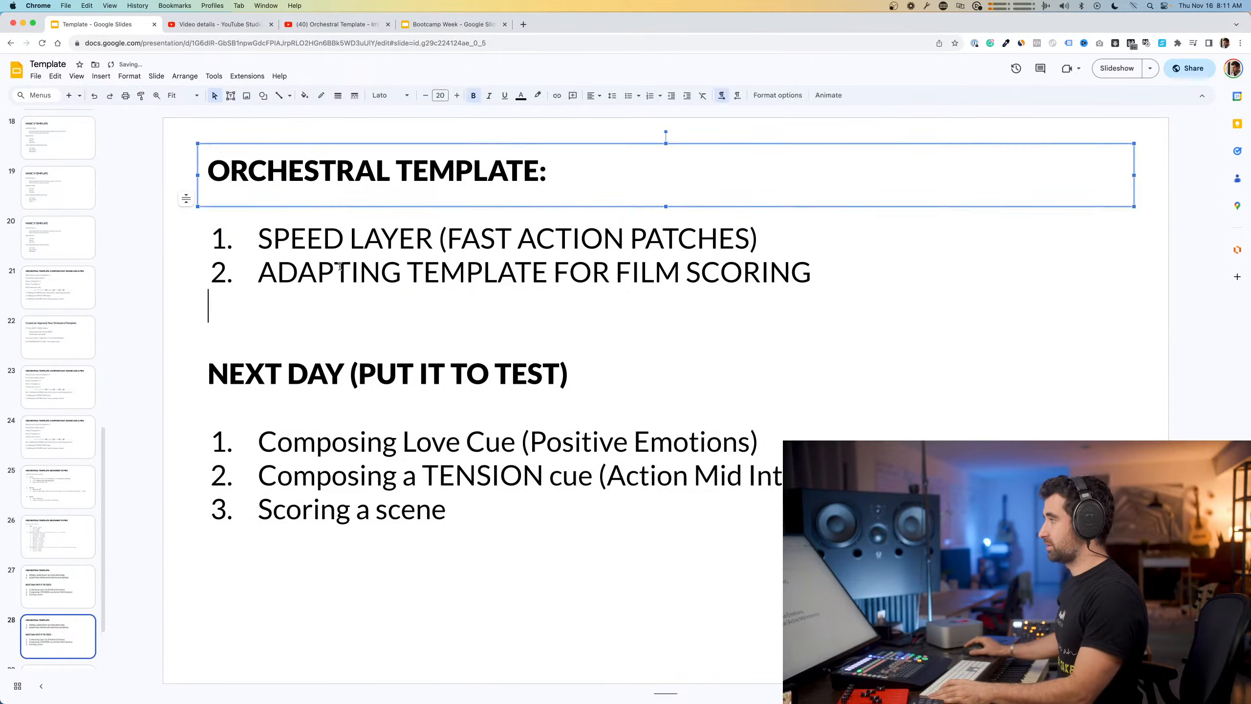
Change the duplicated slide's ORCHESTRAL TEMPLATE heading to "CREATING FAST ACTION PATCHES (SKETCHING PATCHES)"
{"action": "triple_click", "coordinate": [336, 170]}
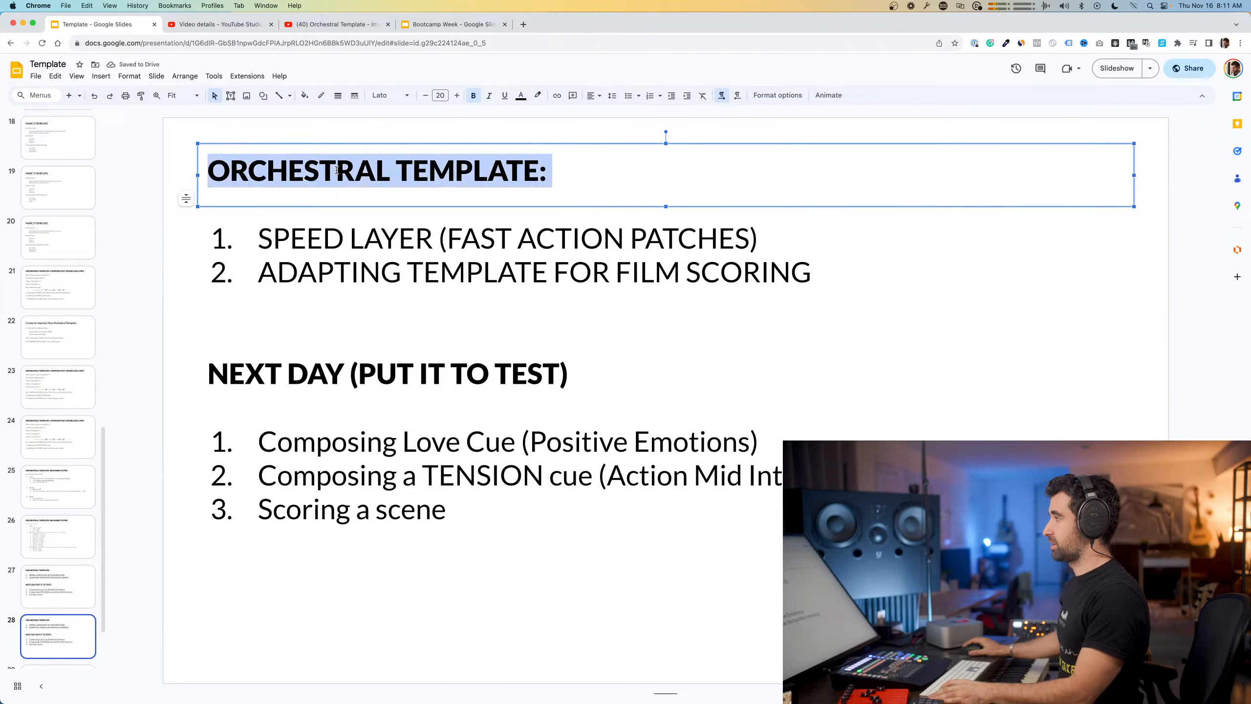
{"action": "type", "text": "CRE"}
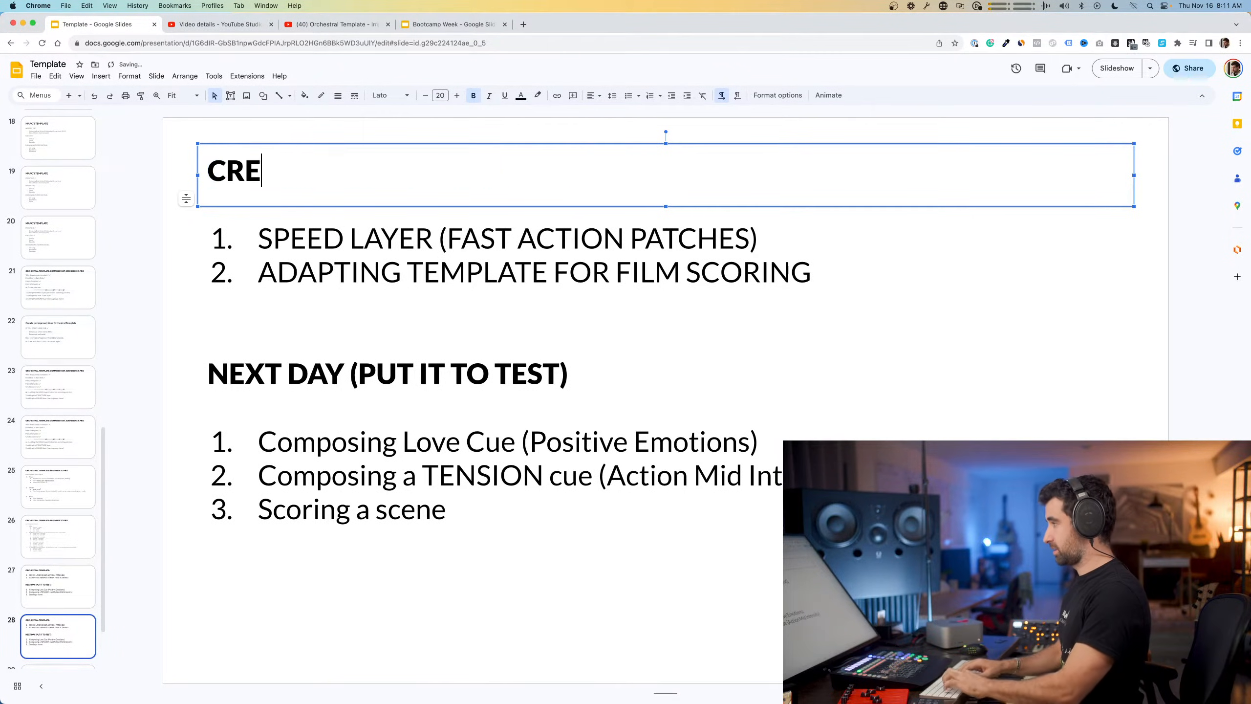
{"action": "type", "text": "ATING FAST ACTION "}
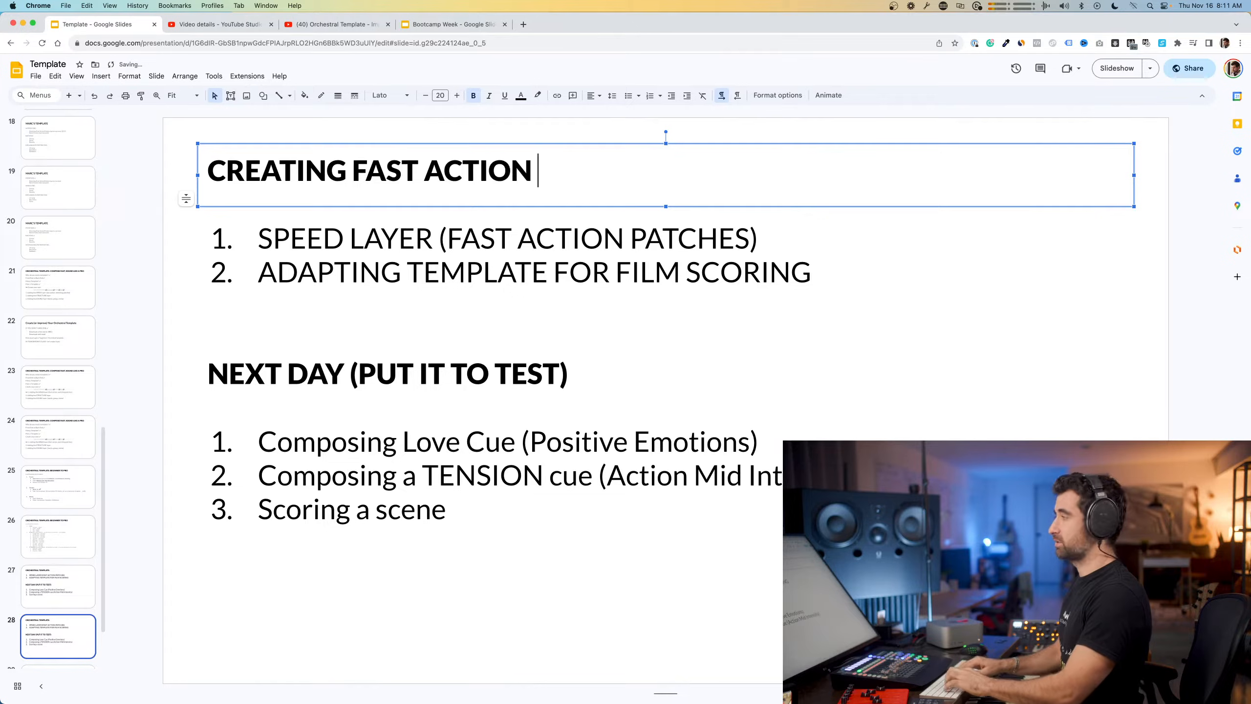
{"action": "type", "text": "PATCHES (SKETCHIN"}
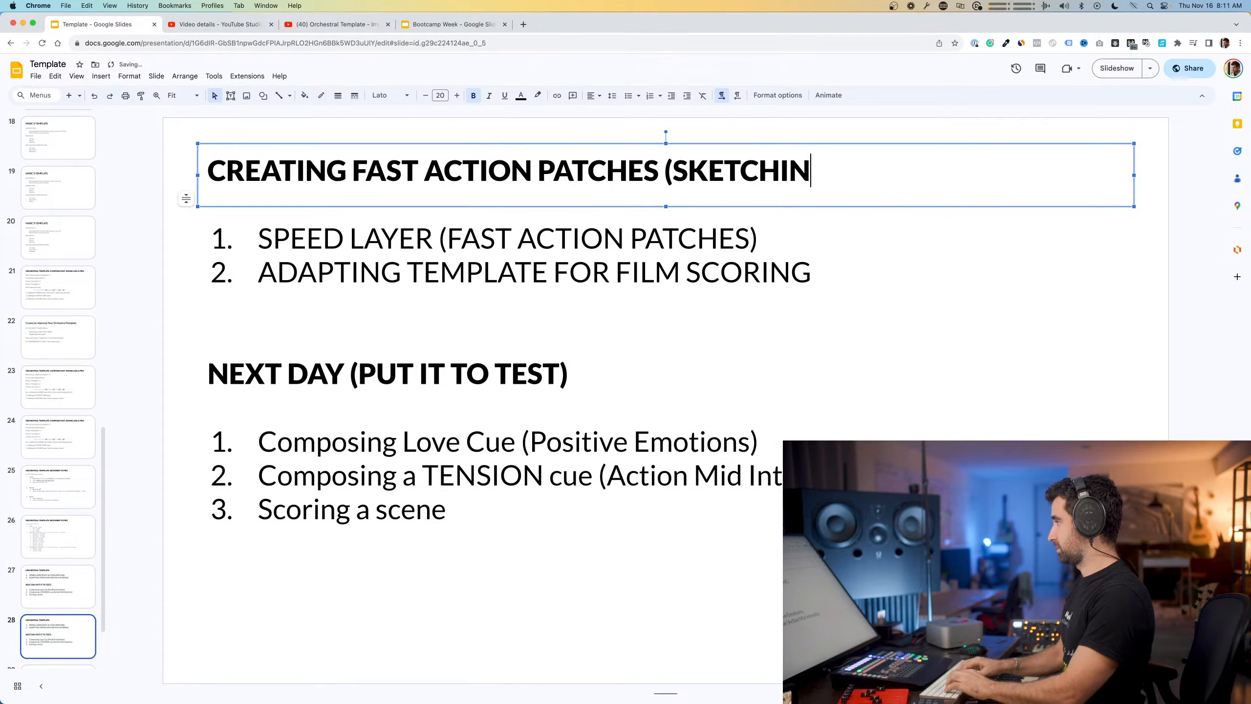
{"action": "type", "text": "G PATCHES)"}
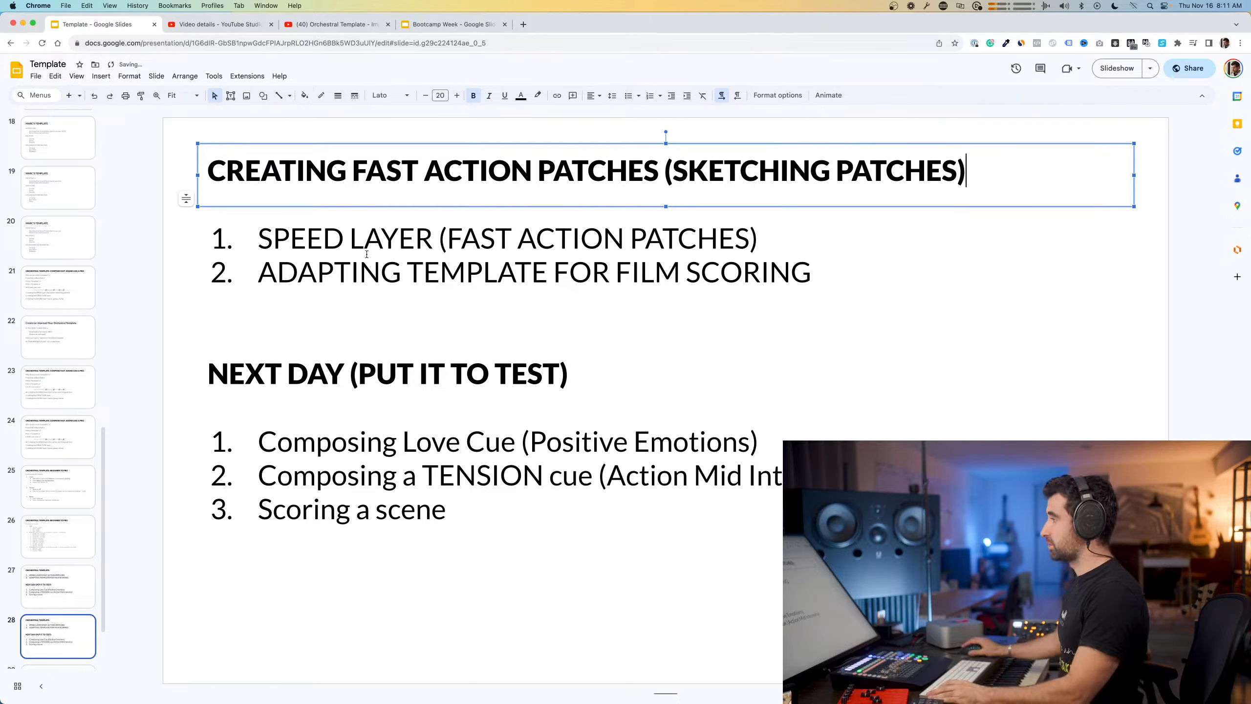
Replace the first list item with "STACK PATCHES" and add an empty numbered item below it
{"action": "left_click_drag", "start_coordinate": [762, 241], "coordinate": [261, 238]}
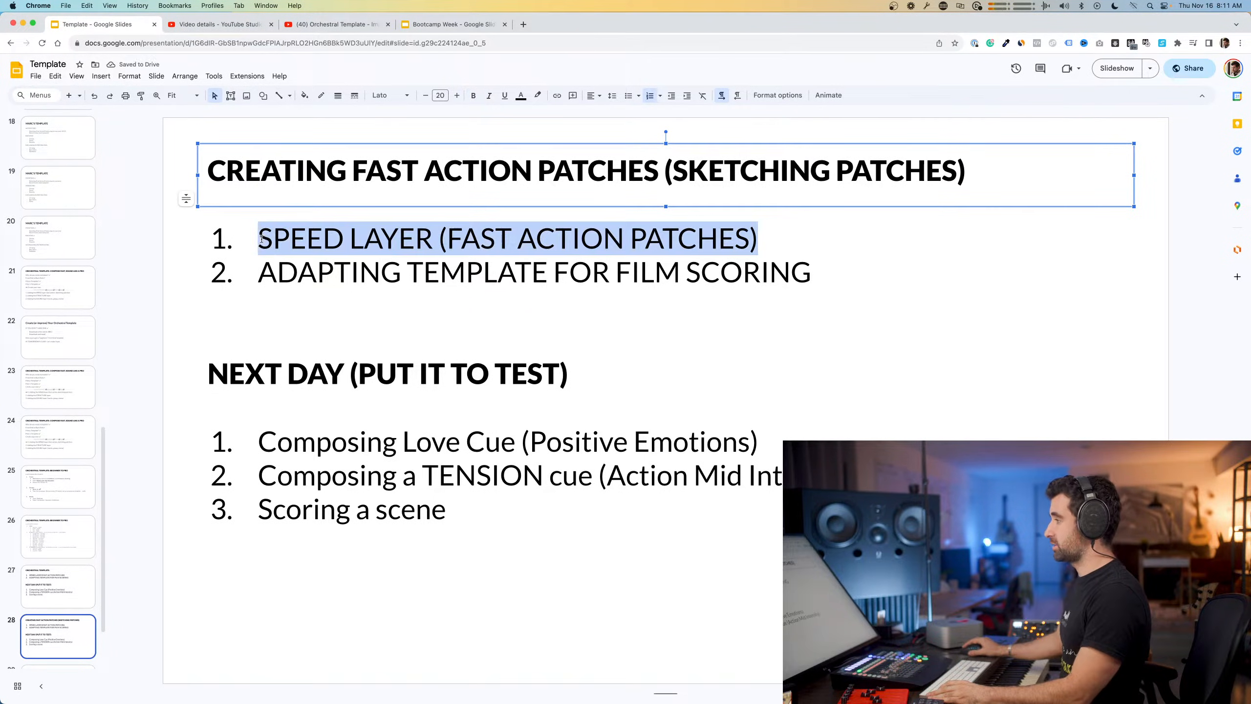
{"action": "type", "text": "STACK PATCHES"}
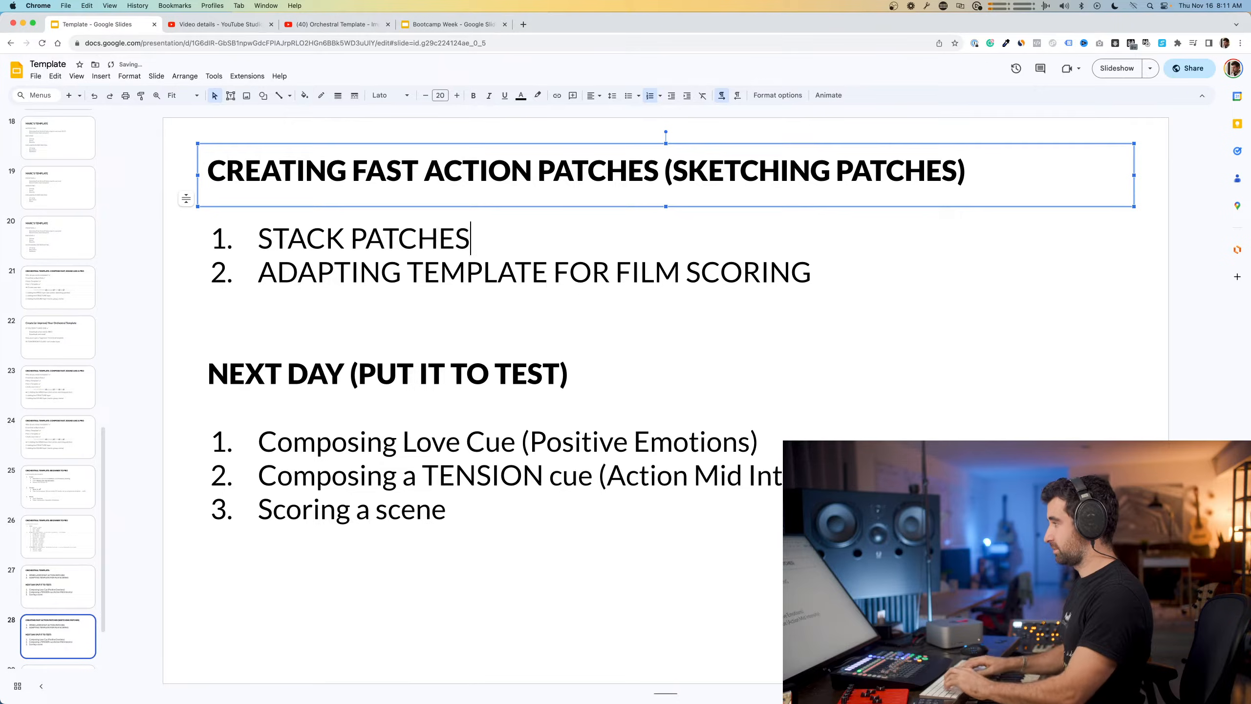
{"action": "key", "text": "Return"}
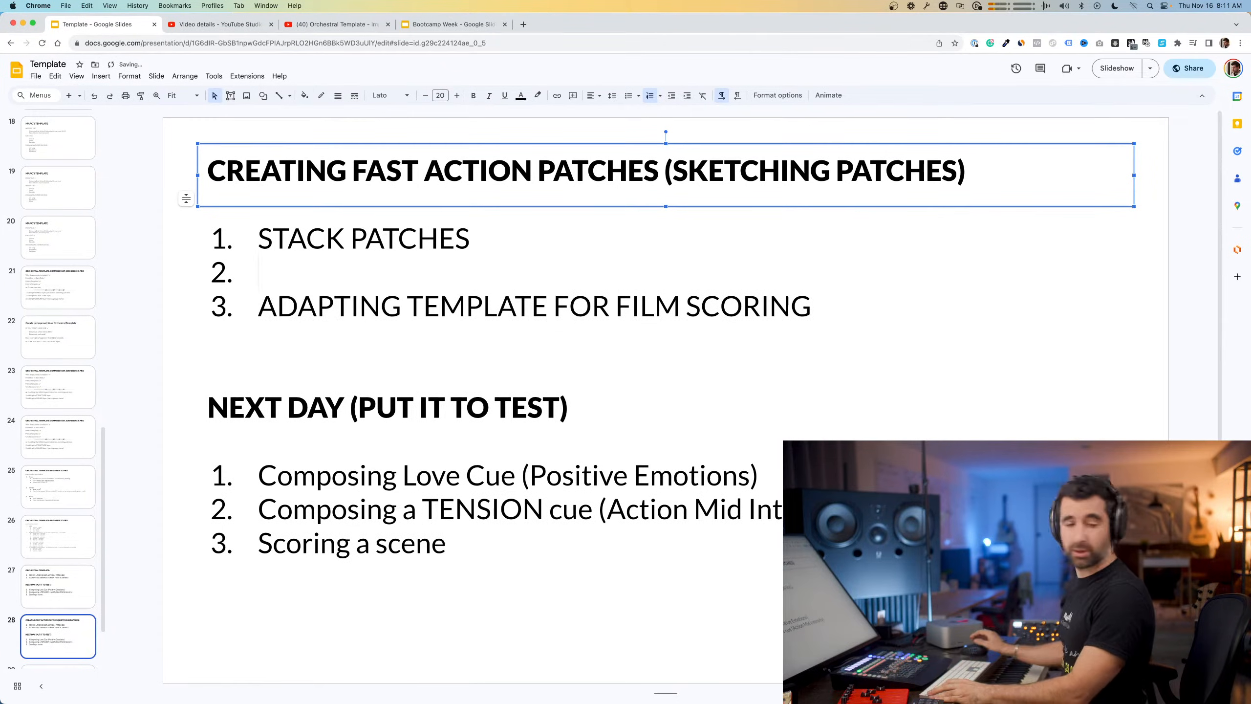
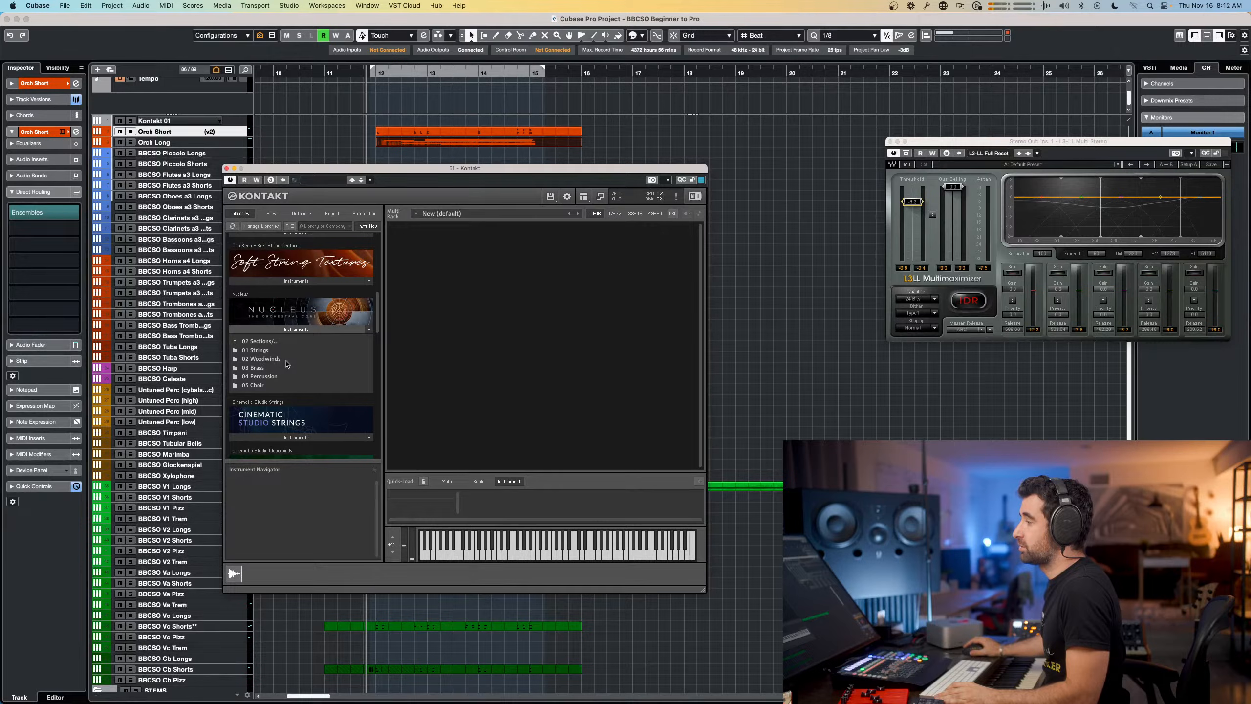
In Cubase, examine the string section patches in the Nucleus library's Single Patches and Multi Patches folders
{"action": "double_click", "coordinate": [271, 350]}
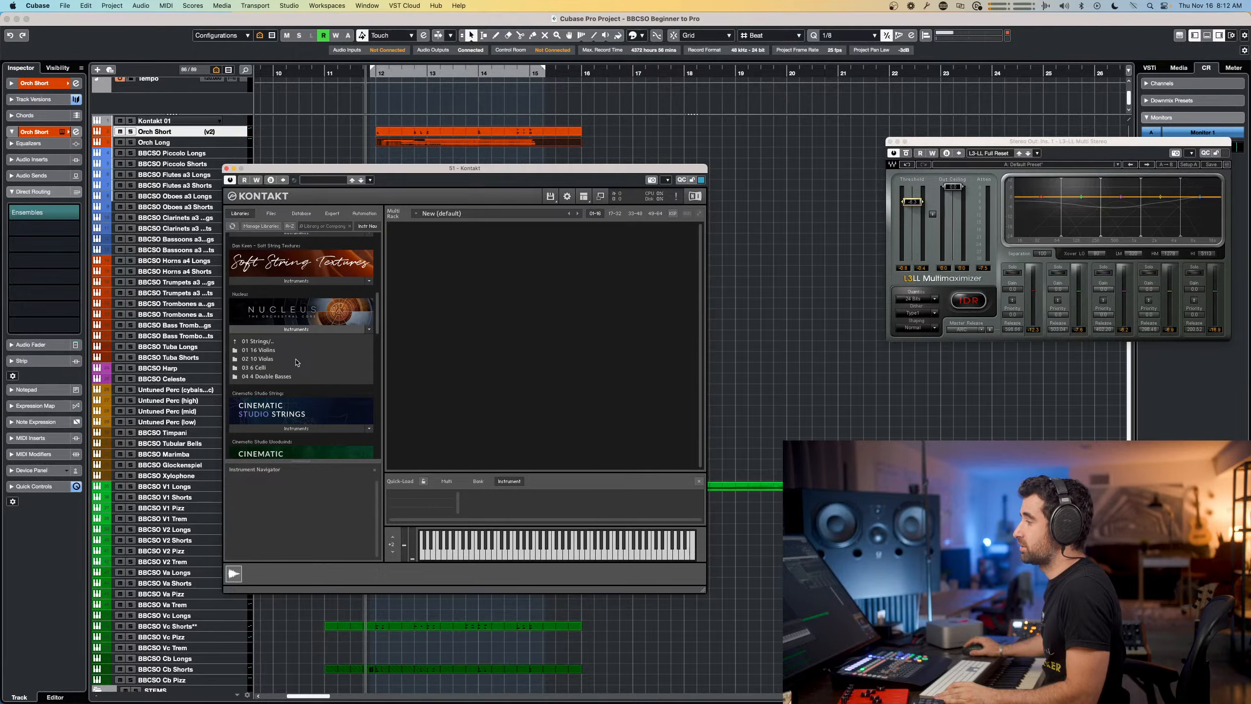
{"action": "double_click", "coordinate": [250, 341]}
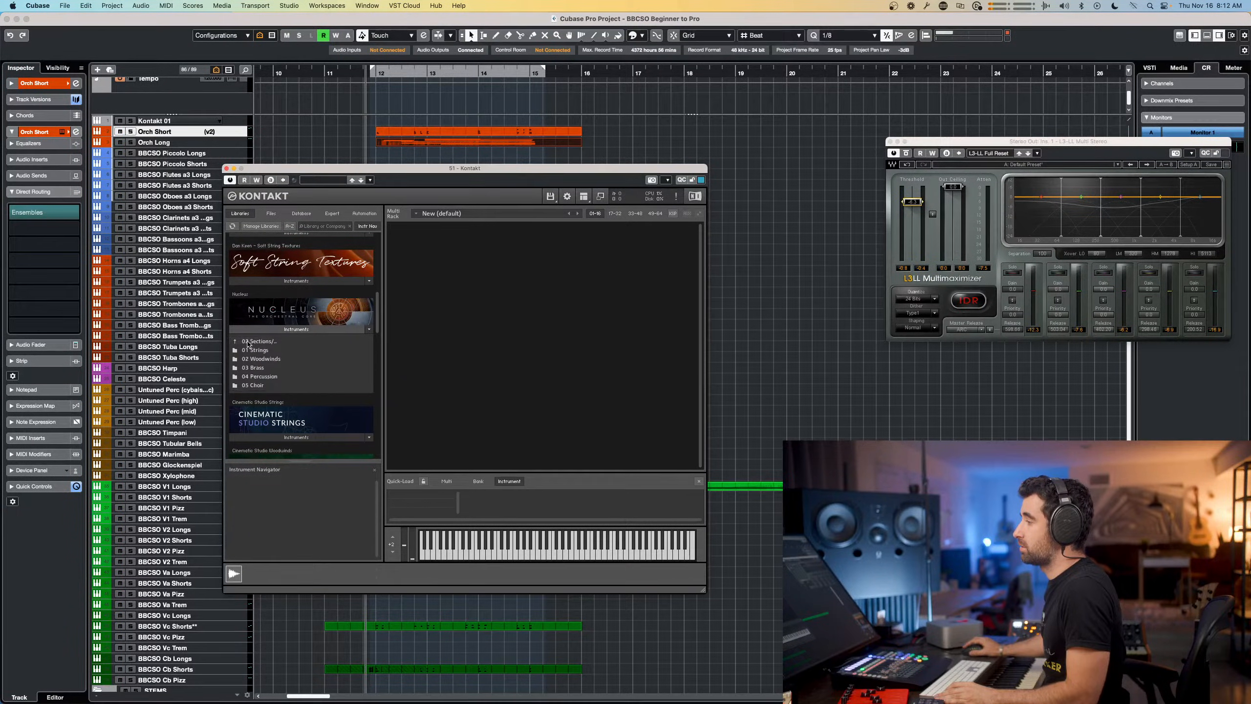
{"action": "double_click", "coordinate": [250, 342]}
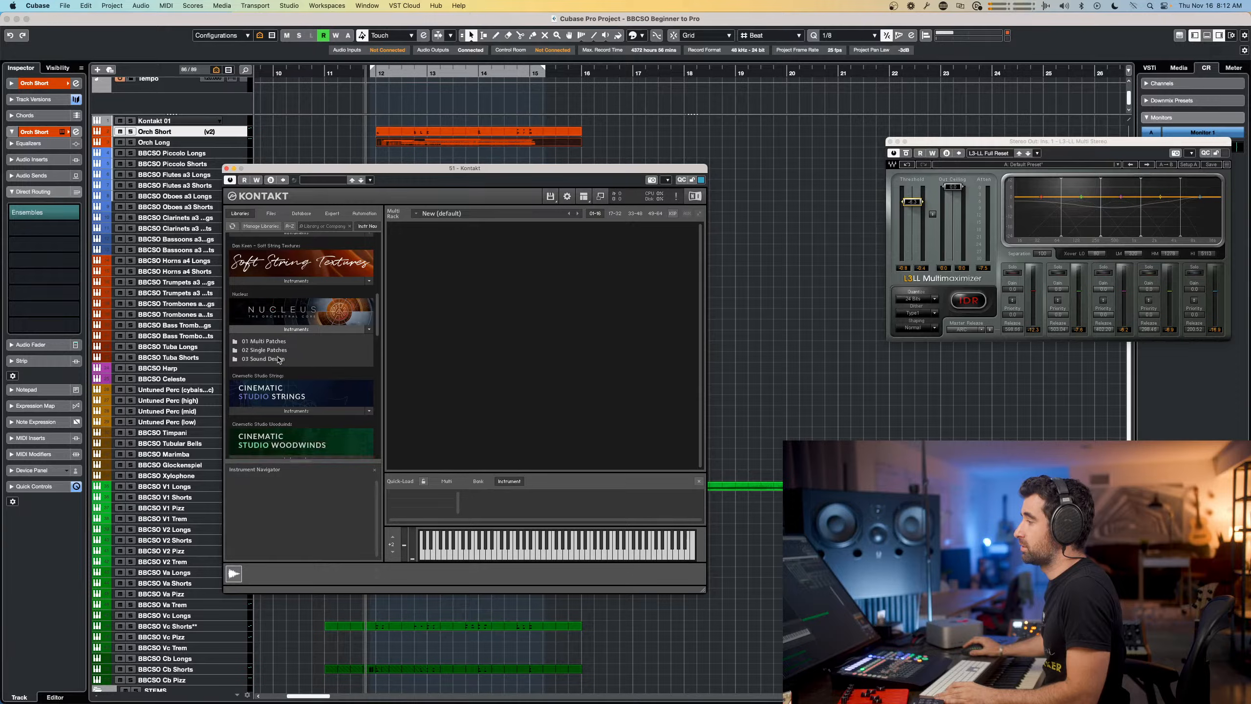
{"action": "double_click", "coordinate": [276, 350]}
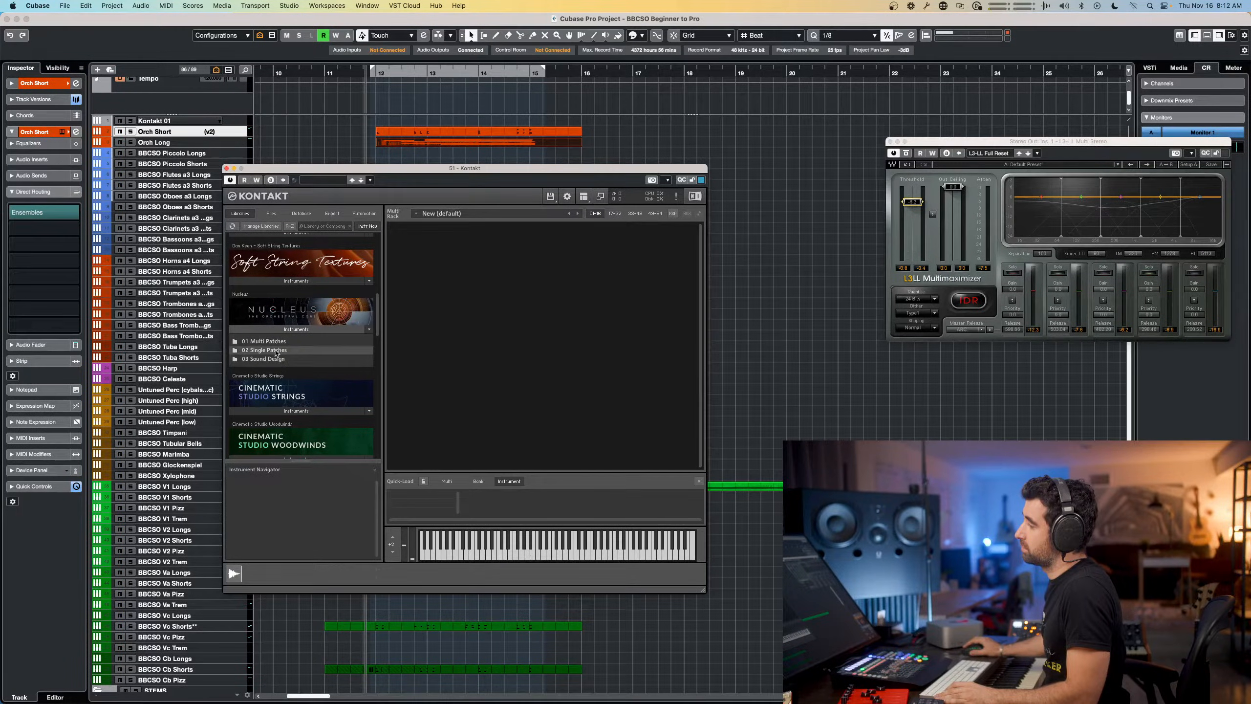
{"action": "double_click", "coordinate": [266, 361]}
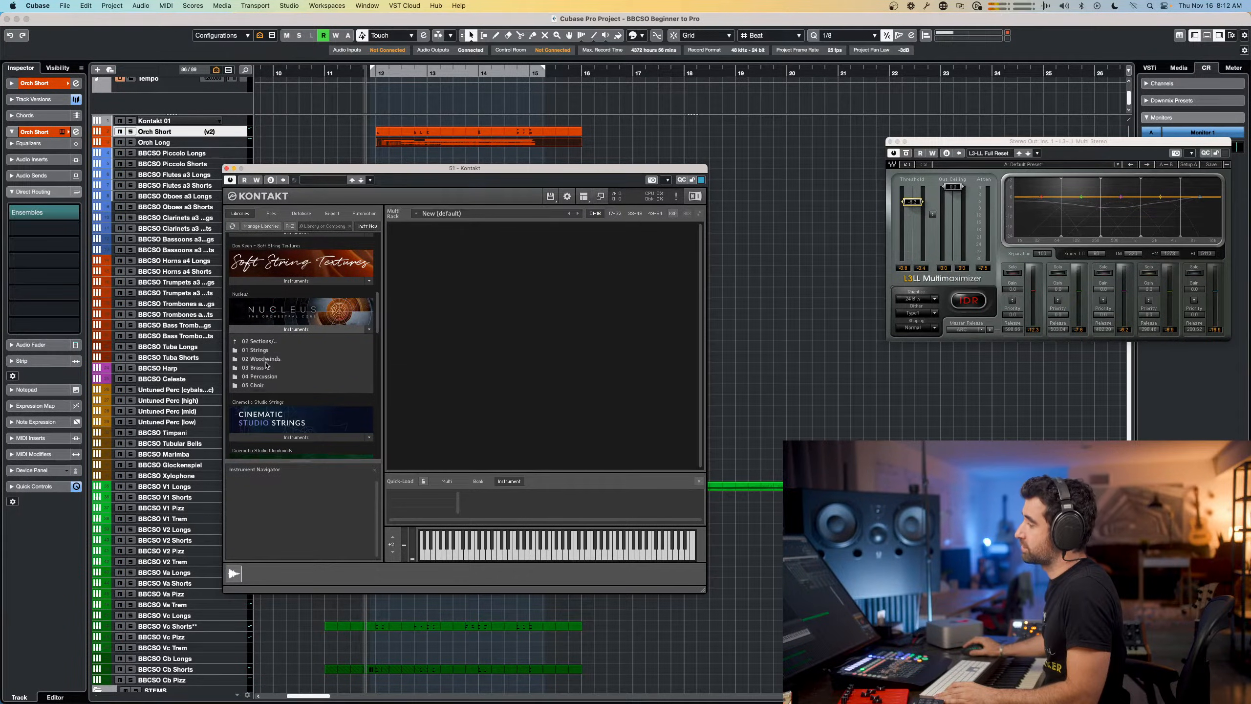
{"action": "double_click", "coordinate": [268, 350]}
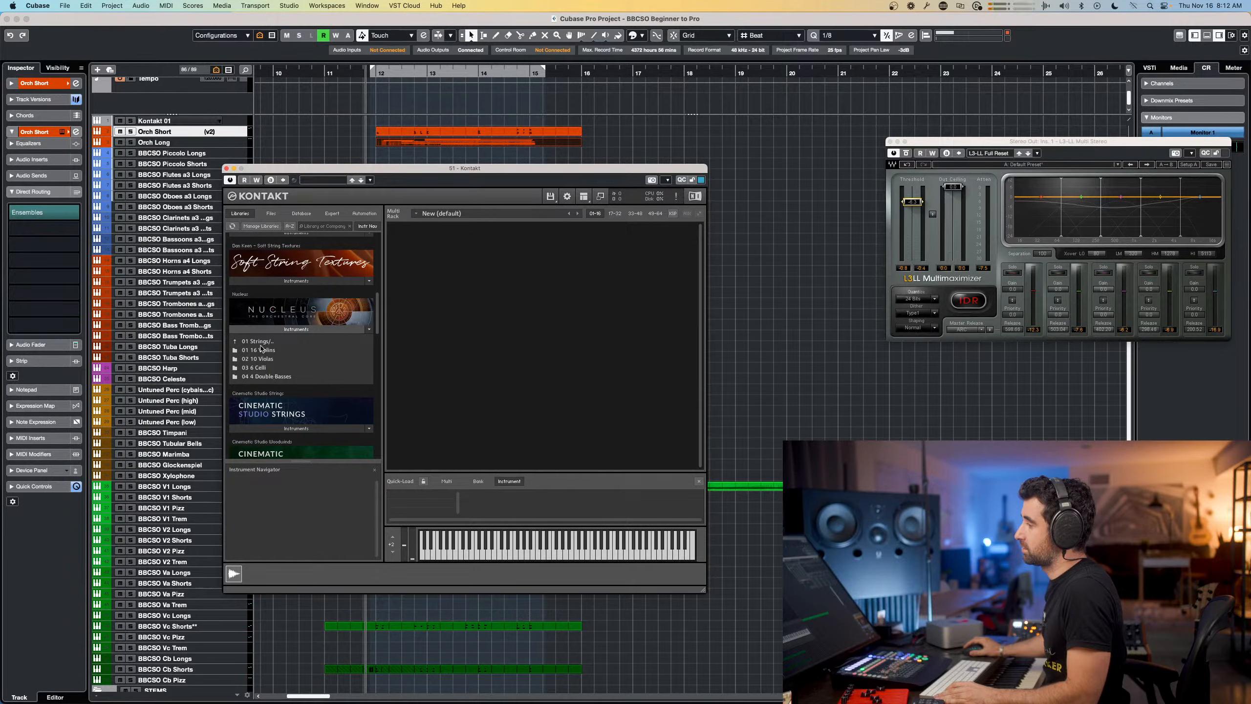
{"action": "double_click", "coordinate": [238, 344]}
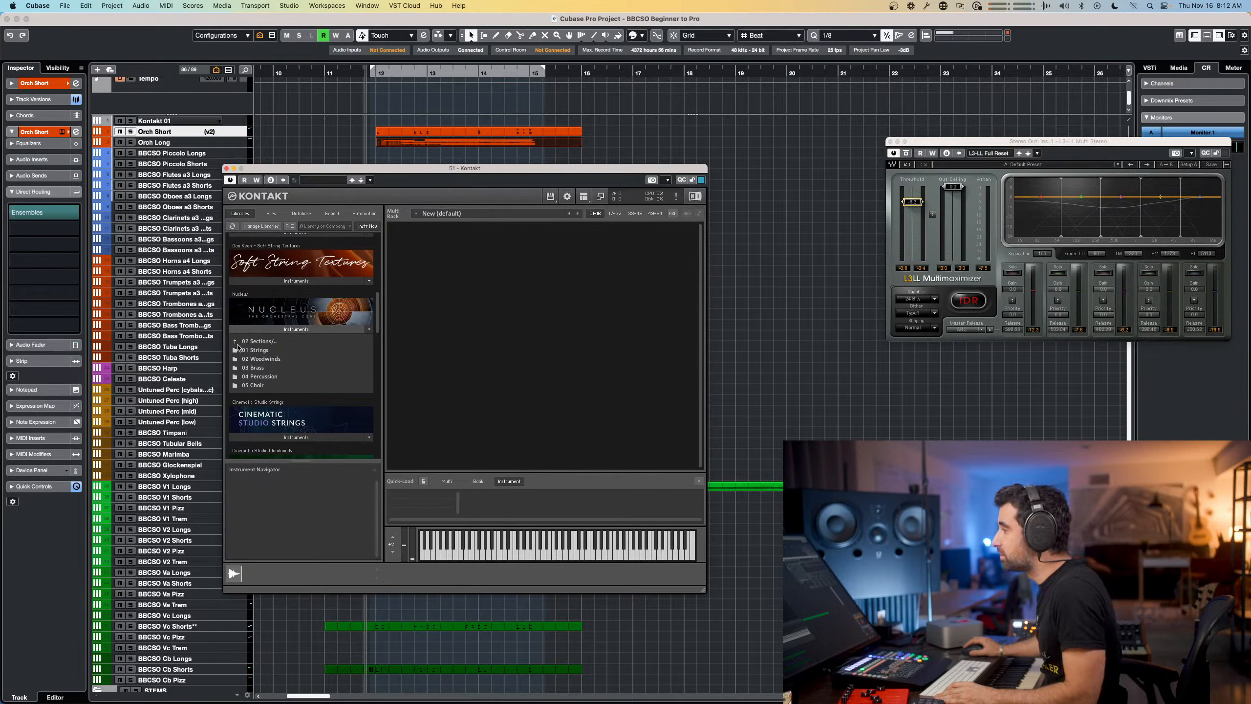
{"action": "double_click", "coordinate": [237, 343]}
{"action": "double_click", "coordinate": [237, 344]}
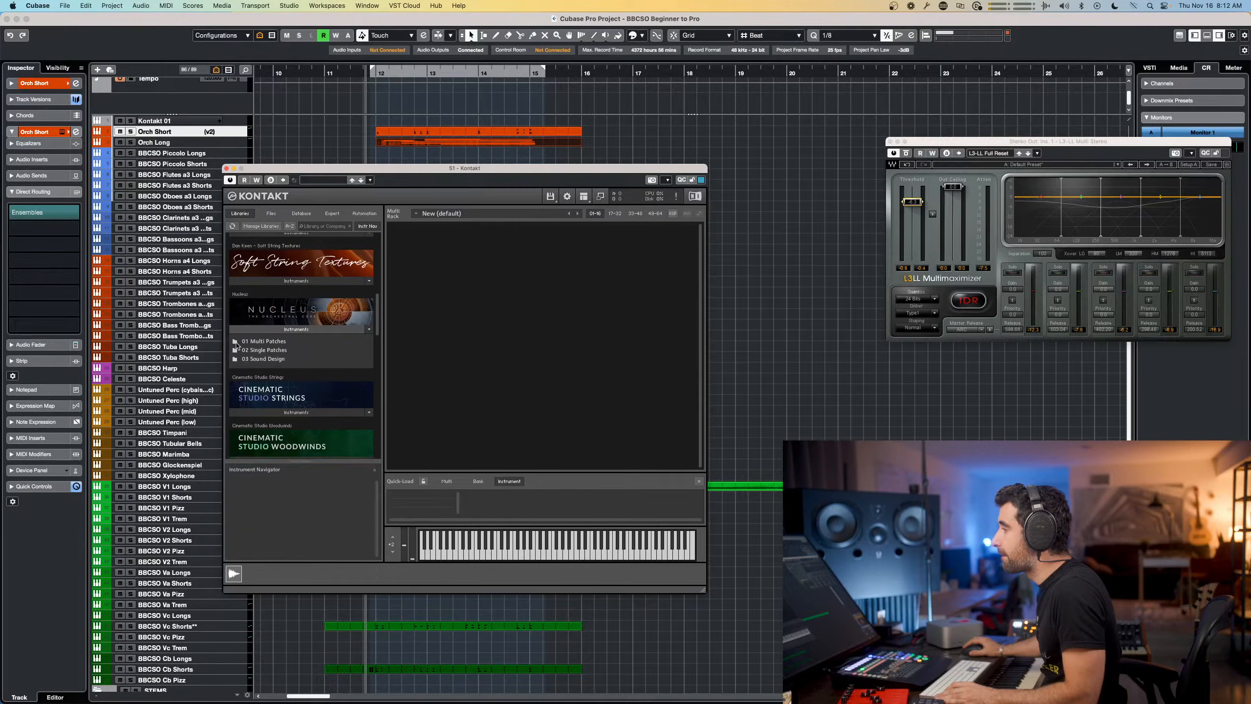
{"action": "double_click", "coordinate": [265, 349]}
{"action": "double_click", "coordinate": [271, 358]}
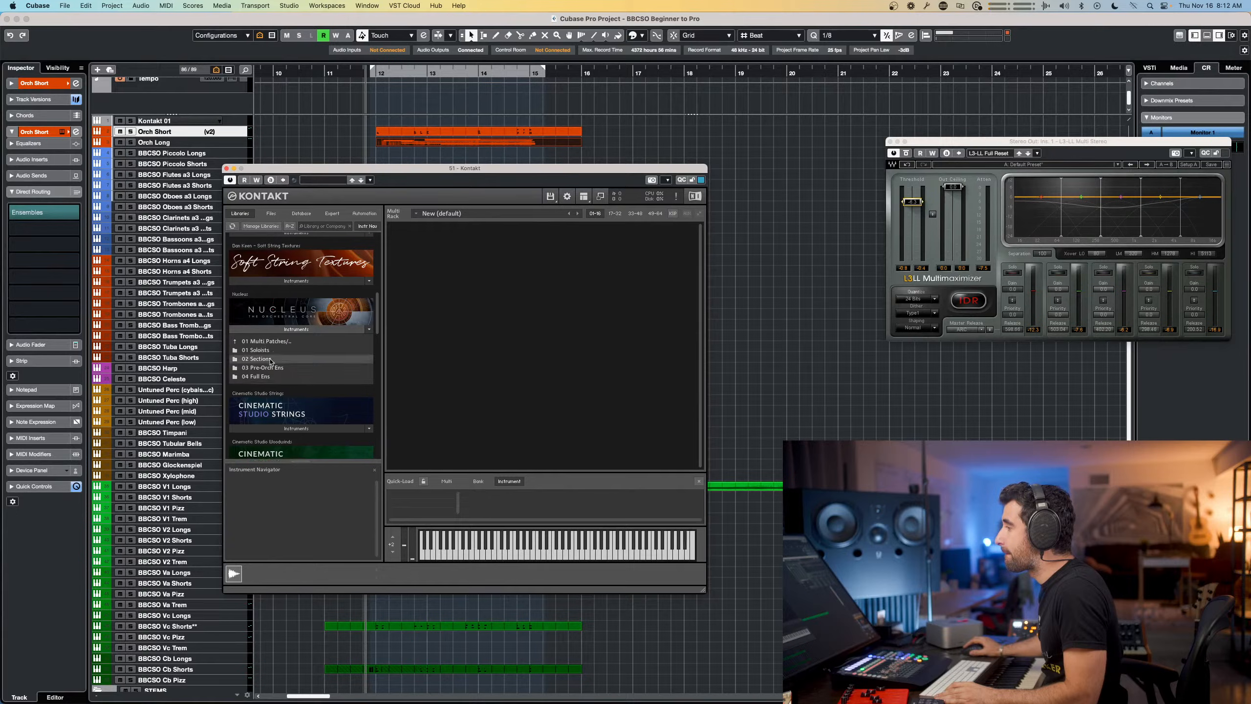
{"action": "double_click", "coordinate": [265, 349]}
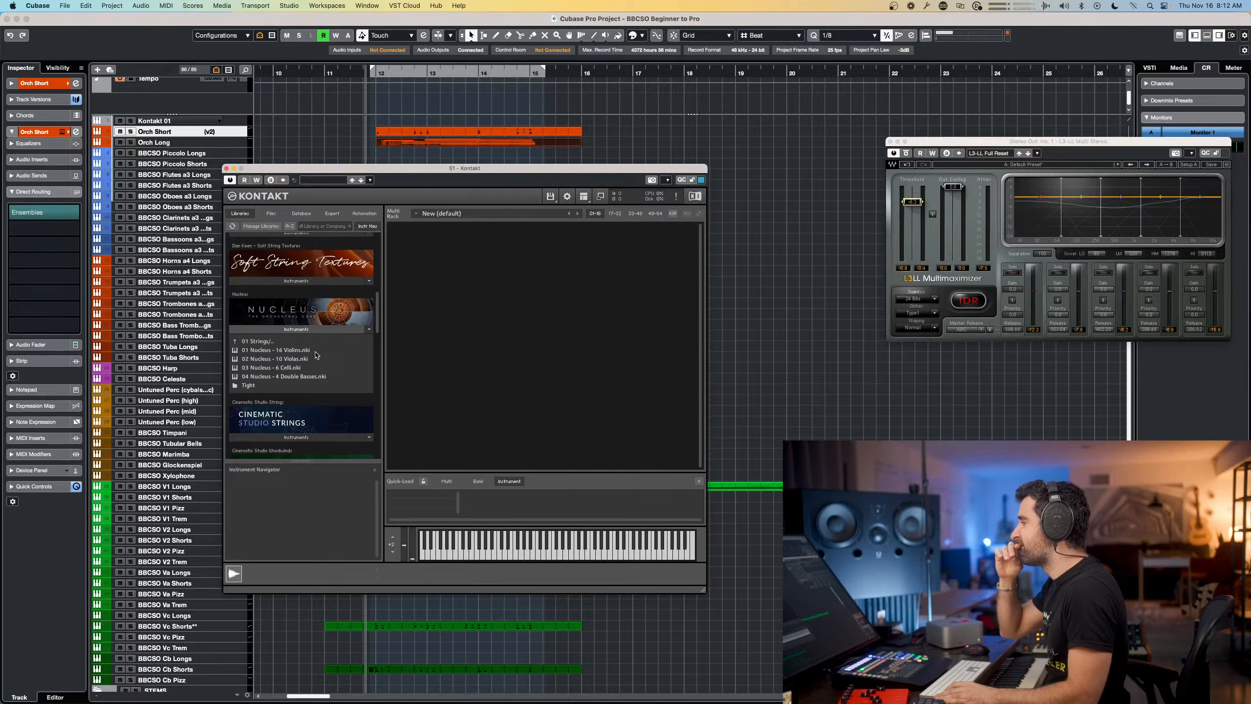
Load the multi 01 Orch Short (CC2 Choir).nkm into Kontakt from the NUCLEUS Template's 01 Fact Action Patches folder
{"action": "left_click_drag", "start_coordinate": [352, 172], "coordinate": [330, 198]}
{"action": "left_click", "coordinate": [530, 221]}
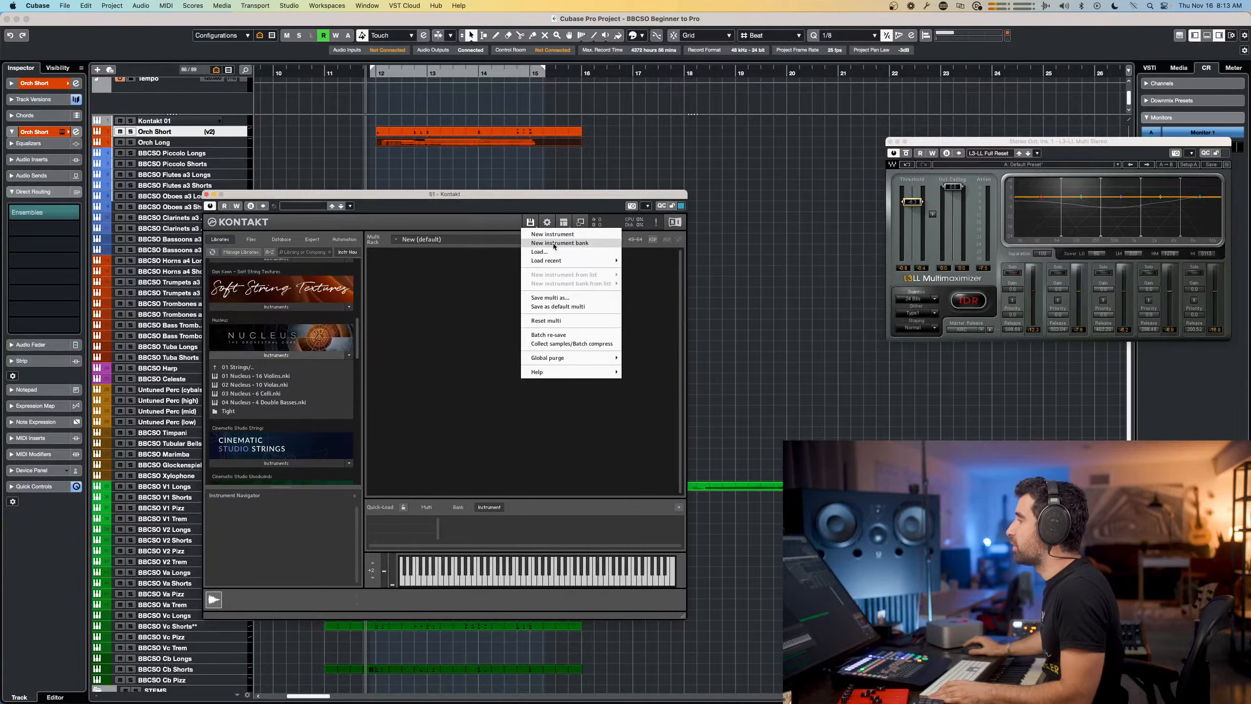
{"action": "left_click", "coordinate": [571, 252]}
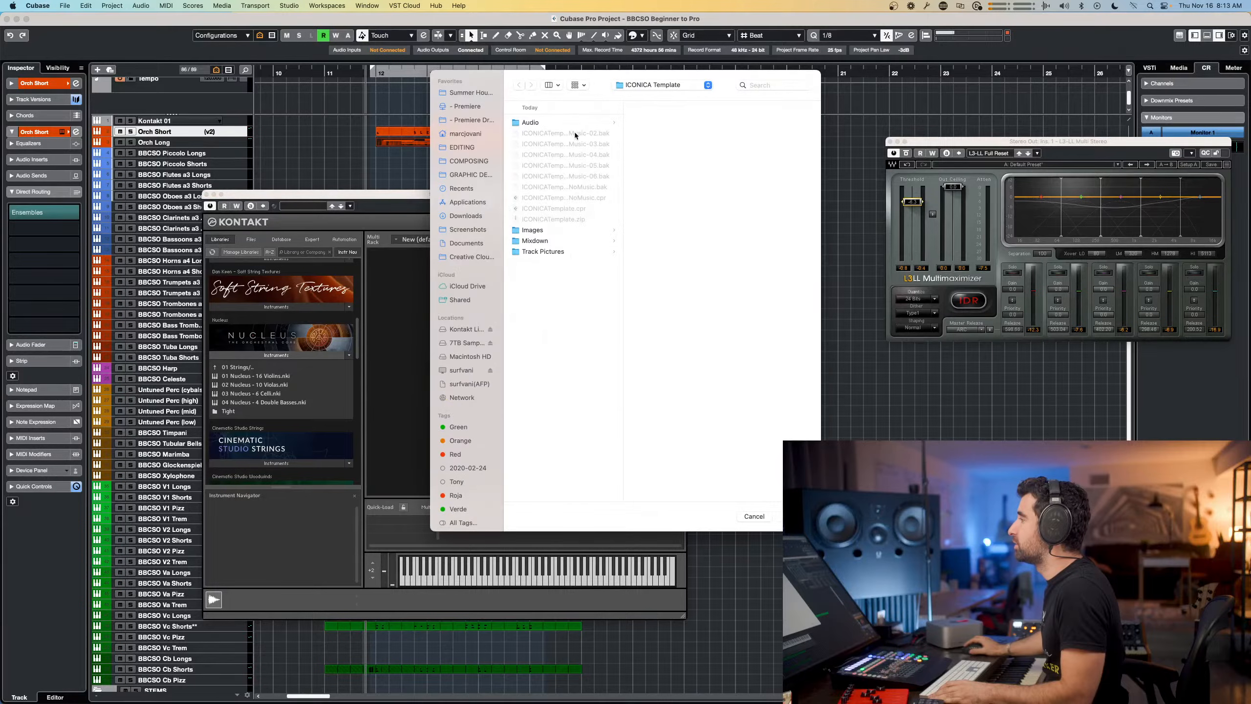
{"action": "left_click", "coordinate": [650, 85]}
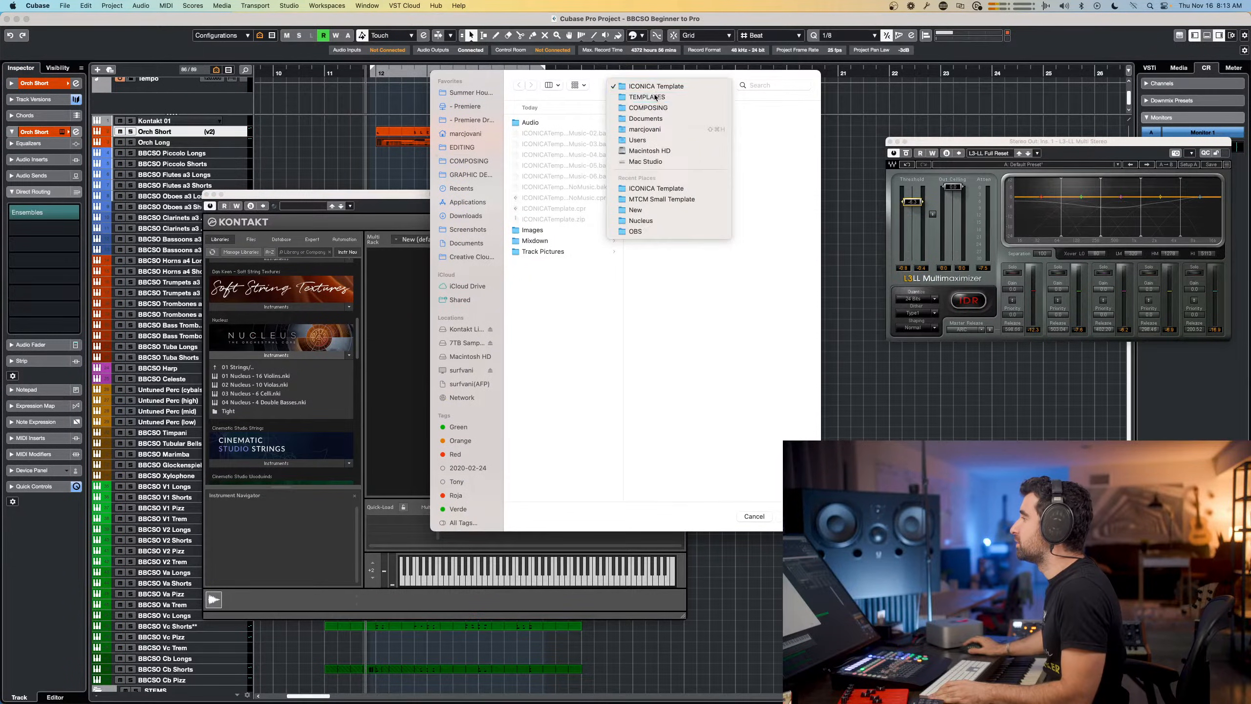
{"action": "left_click", "coordinate": [655, 97]}
{"action": "left_click", "coordinate": [678, 144]}
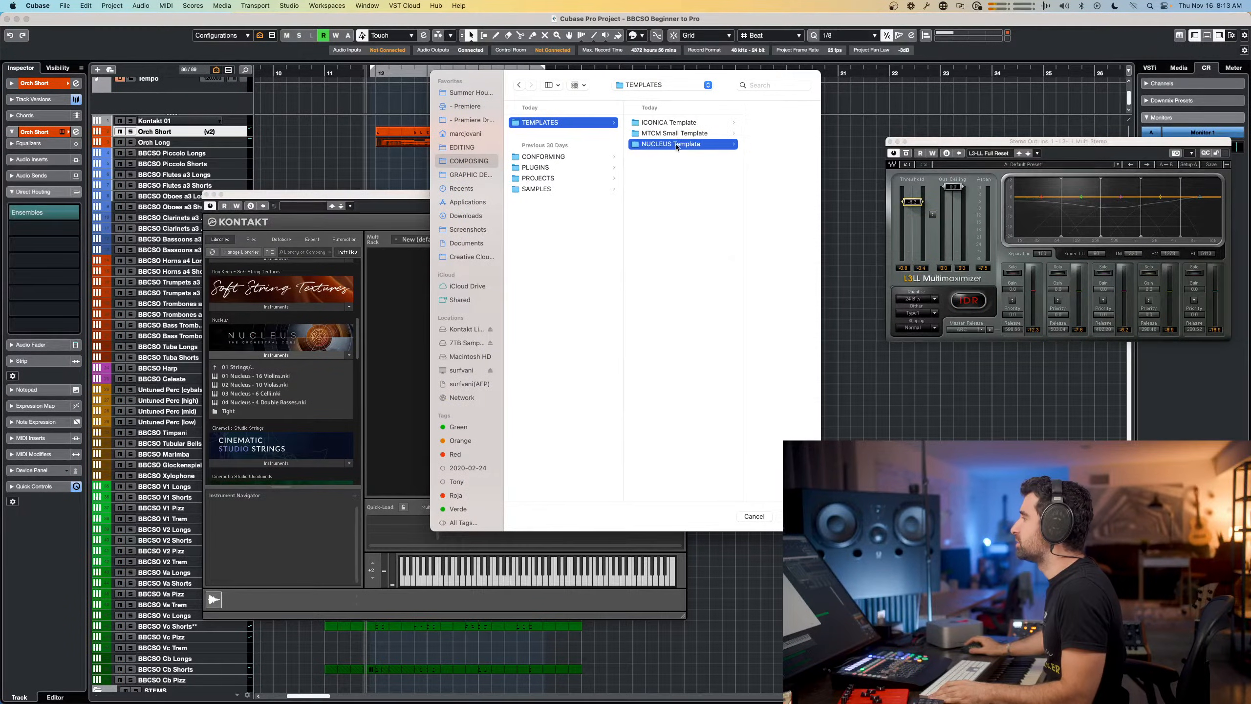
{"action": "left_click", "coordinate": [742, 123]}
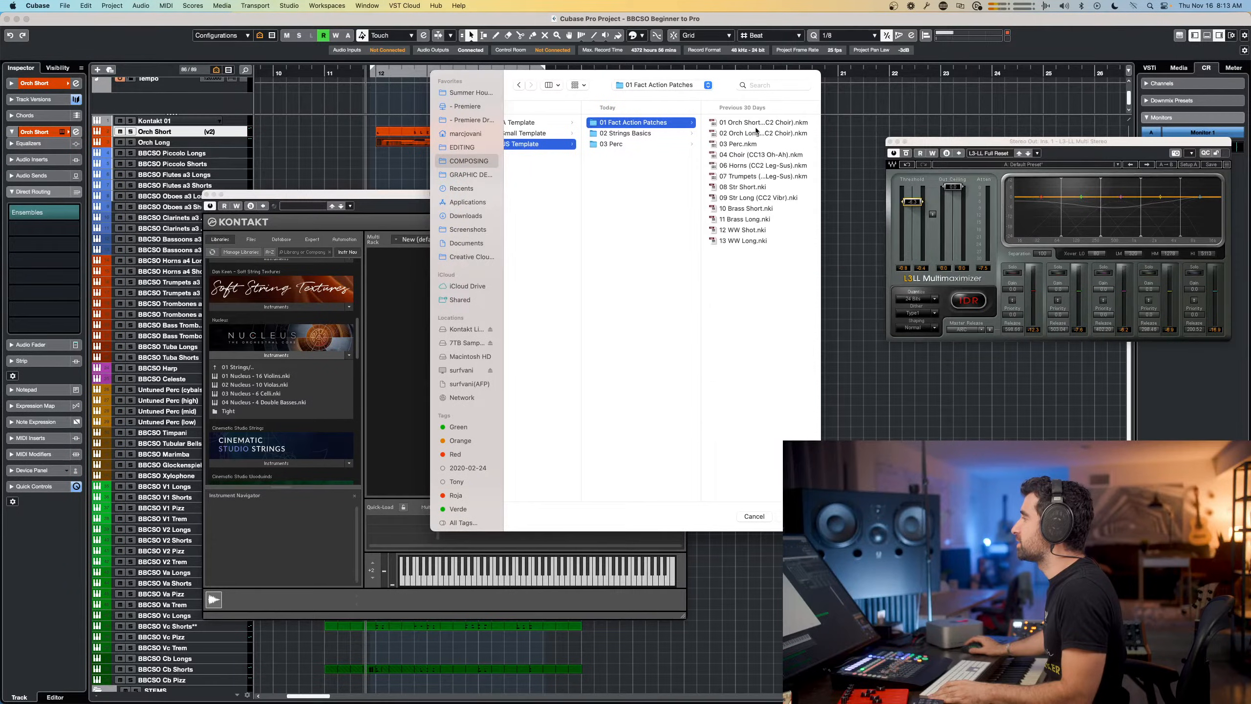
{"action": "key", "text": "Right"}
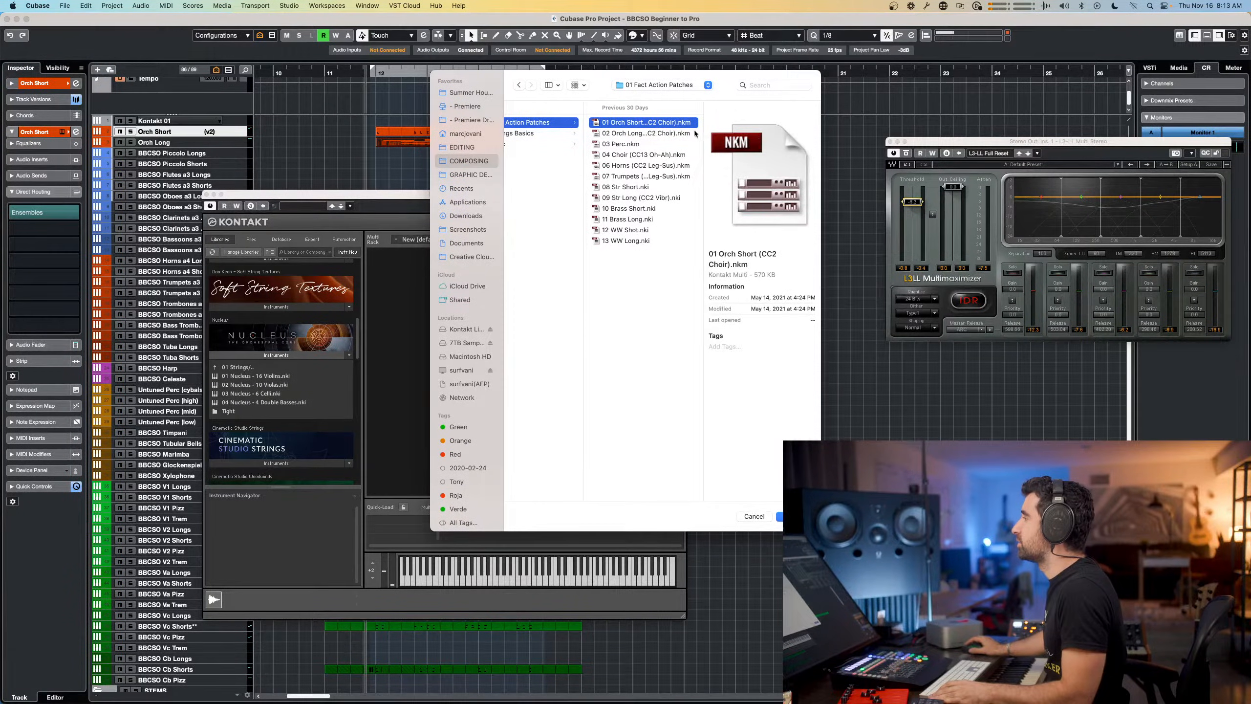
{"action": "key", "text": "Return"}
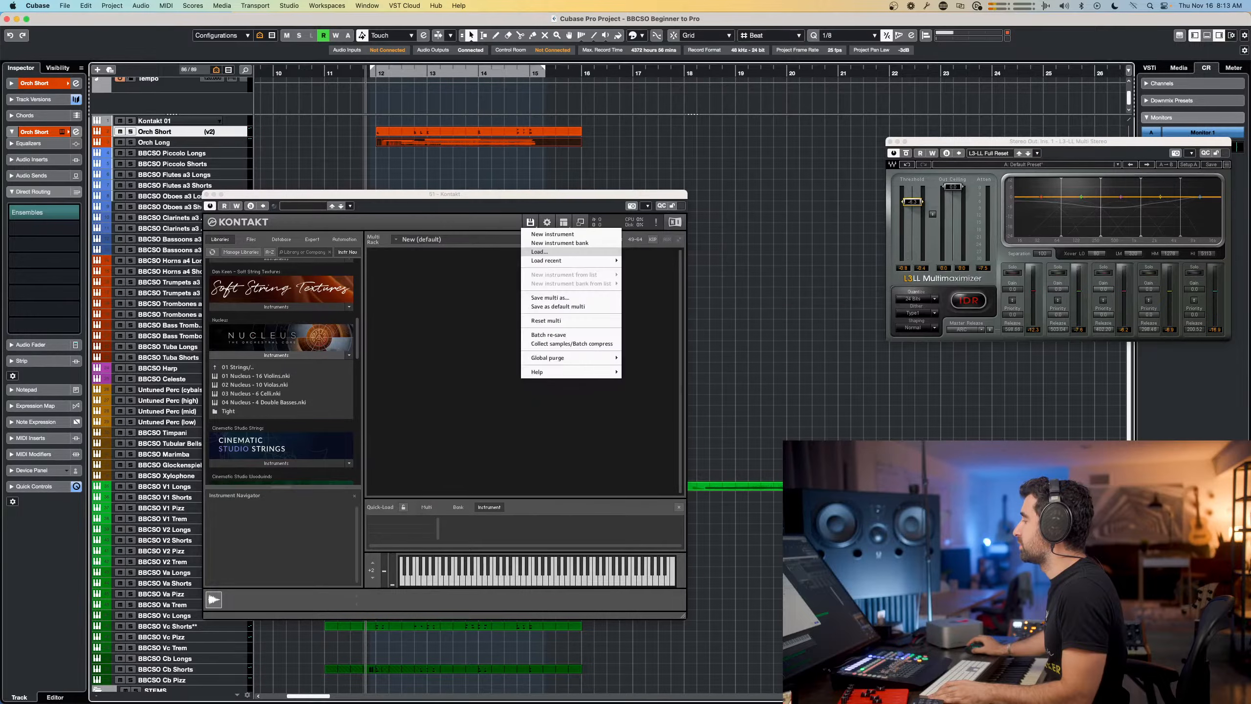
{"action": "left_click", "coordinate": [545, 410]}
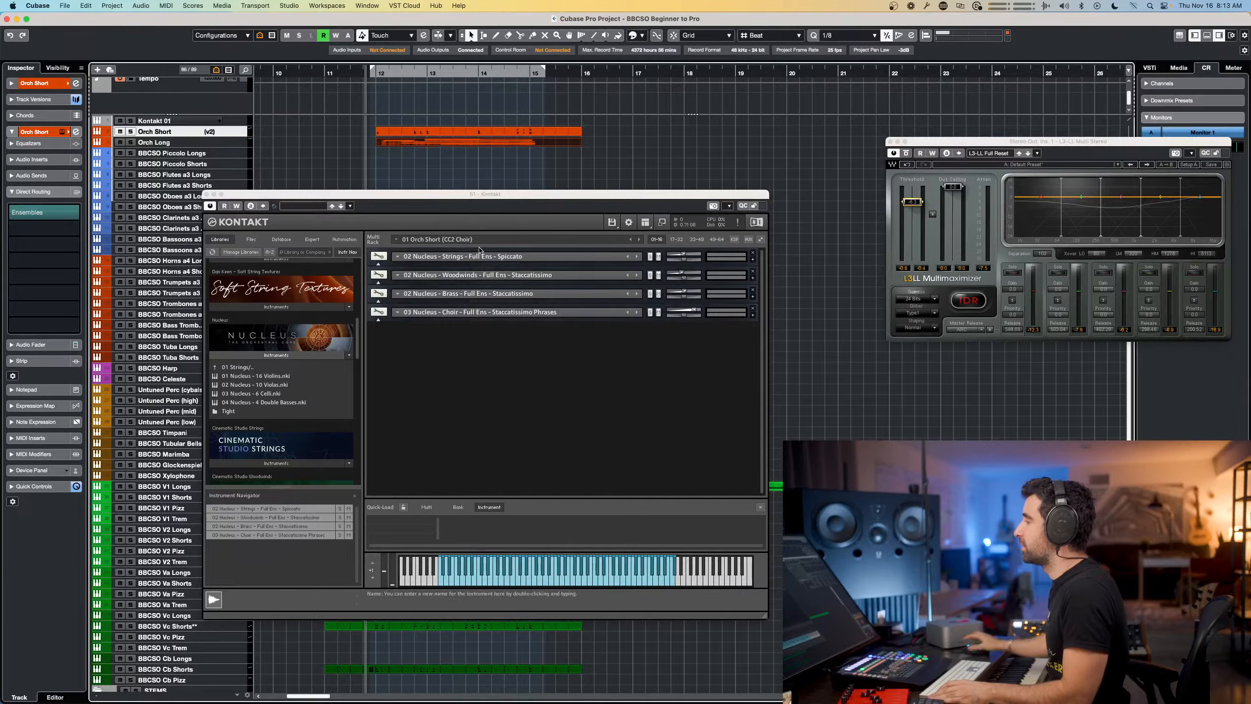
Expand the Nucleus Strings Full Ens Spiccato instrument in the rack and move the Kontakt window clear of the track list
{"action": "left_click", "coordinate": [378, 268]}
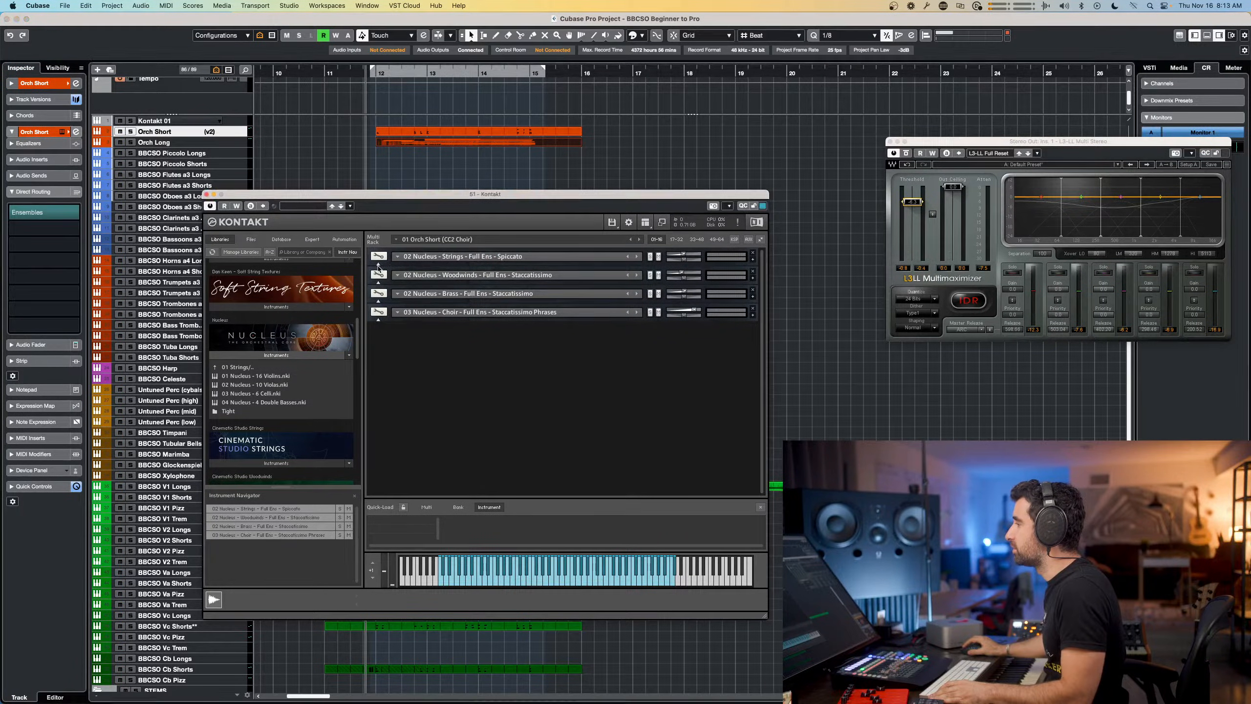
{"action": "left_click", "coordinate": [379, 267]}
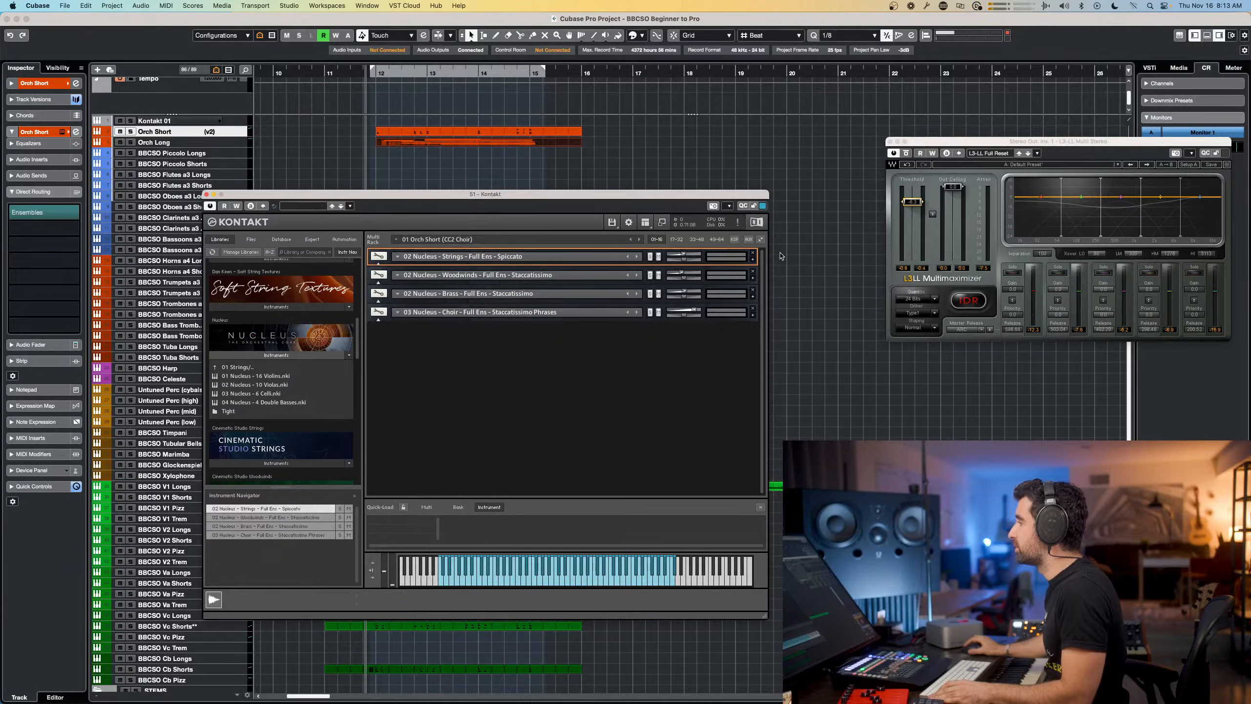
{"action": "left_click", "coordinate": [753, 261]}
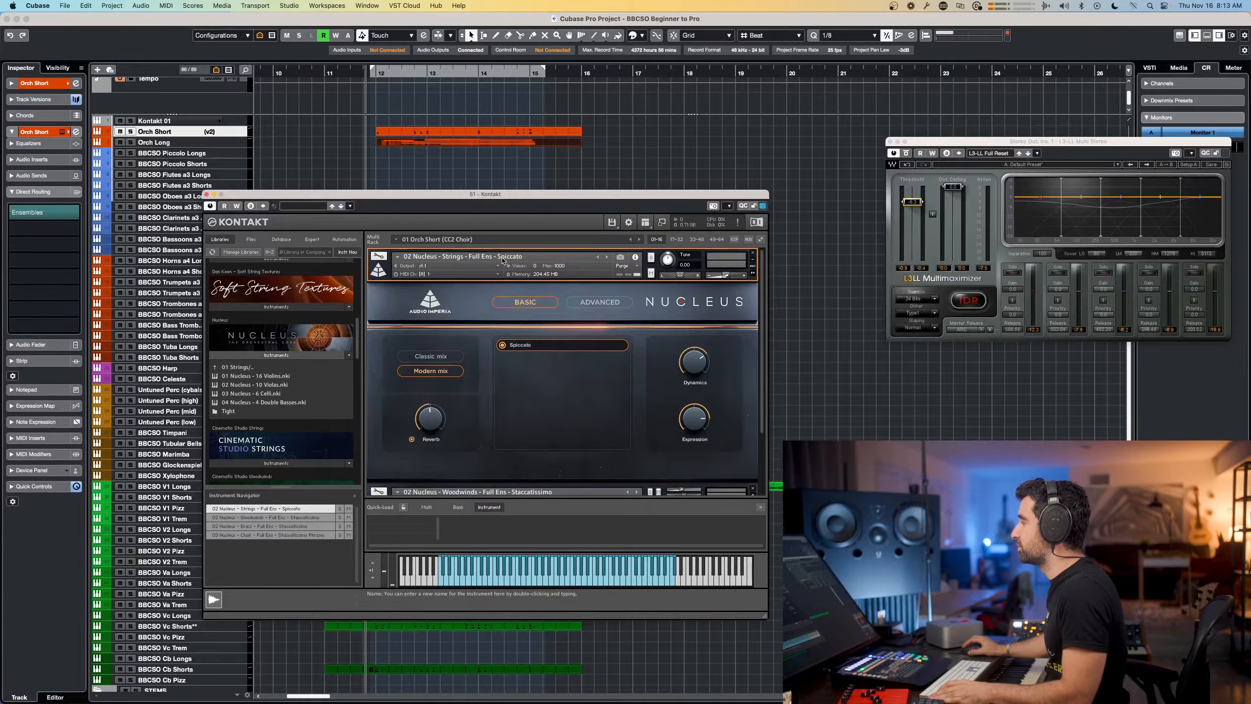
{"action": "left_click_drag", "start_coordinate": [493, 193], "coordinate": [639, 184]}
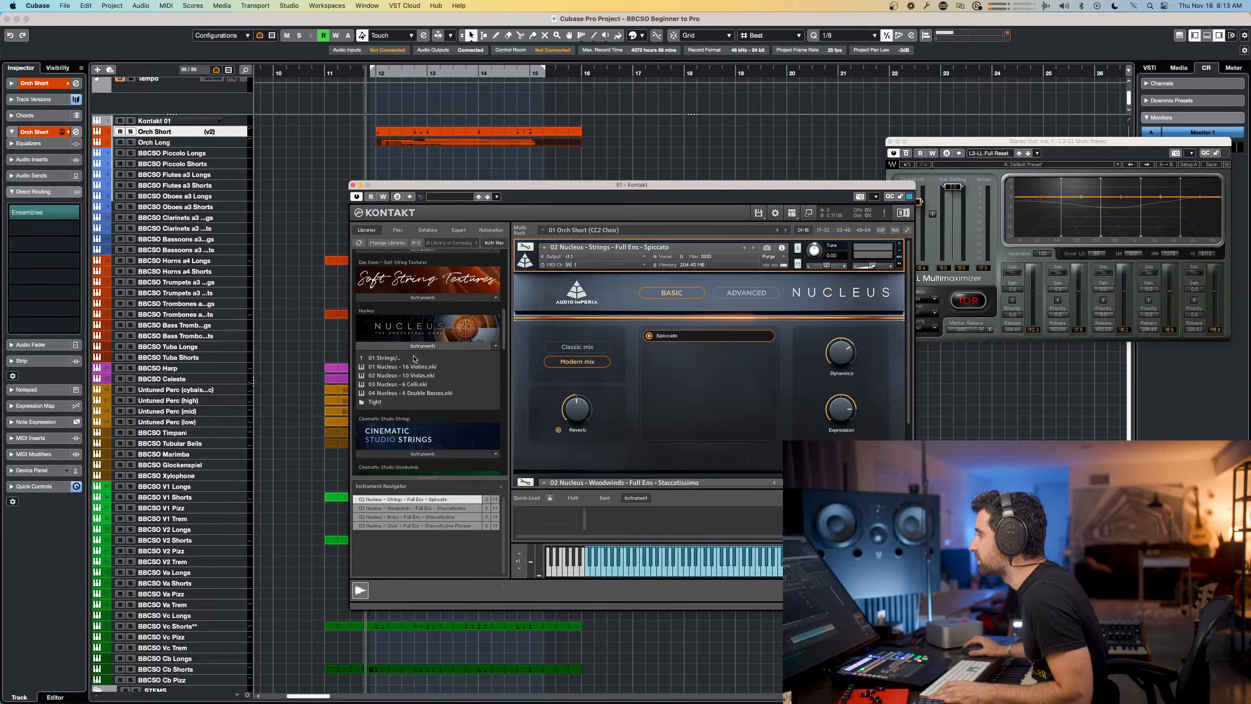
Return the Nucleus browser to the Multi Patches folder and collapse the Strings Full Ens Spiccato instrument in the rack
{"action": "double_click", "coordinate": [376, 402]}
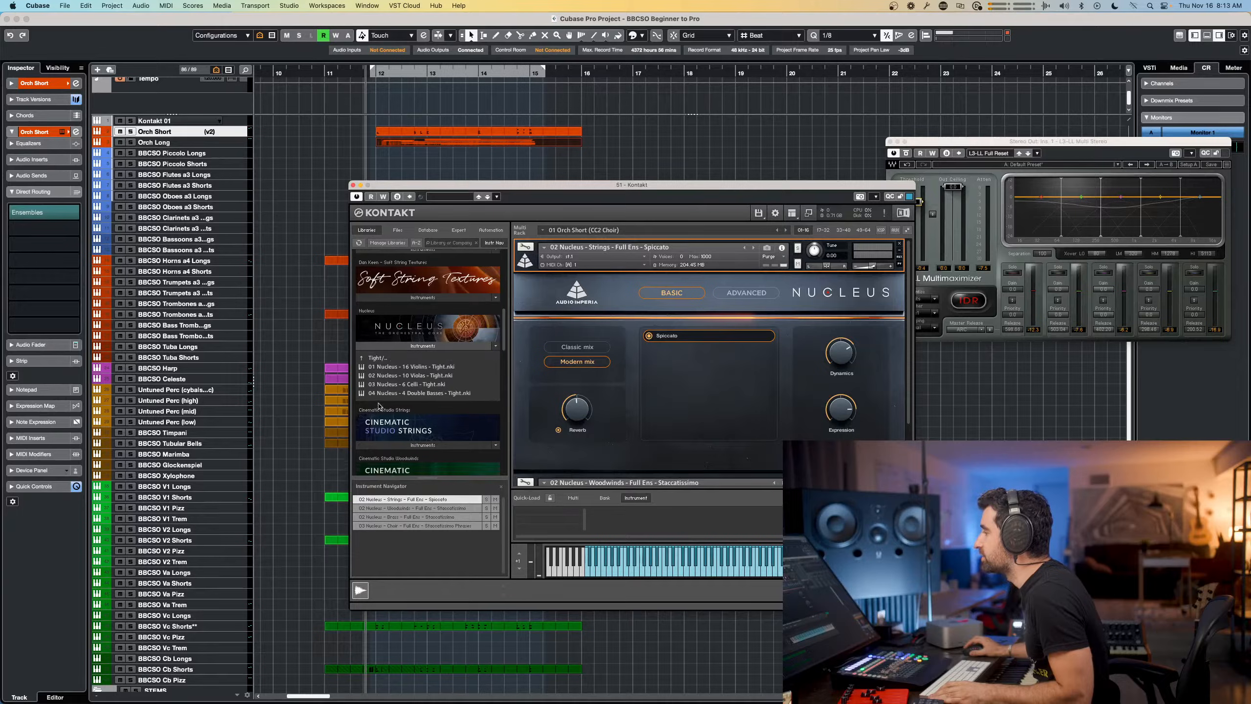
{"action": "double_click", "coordinate": [381, 361]}
{"action": "double_click", "coordinate": [382, 361]}
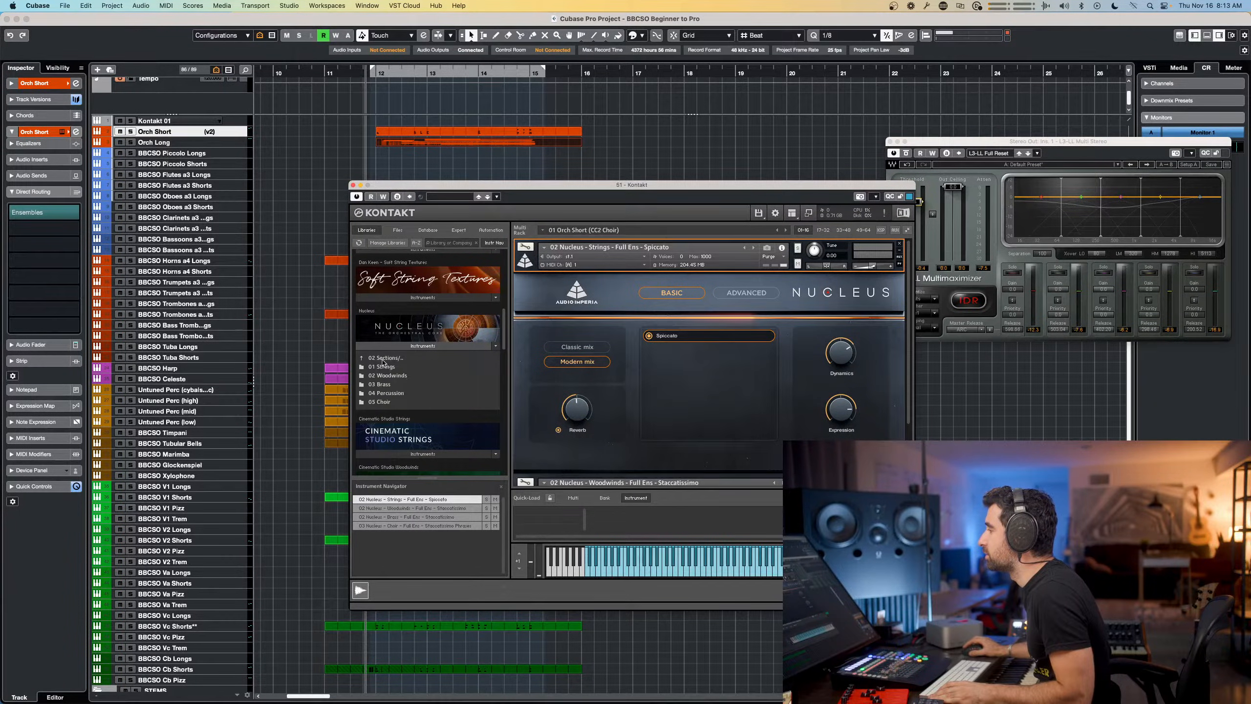
{"action": "double_click", "coordinate": [384, 362]}
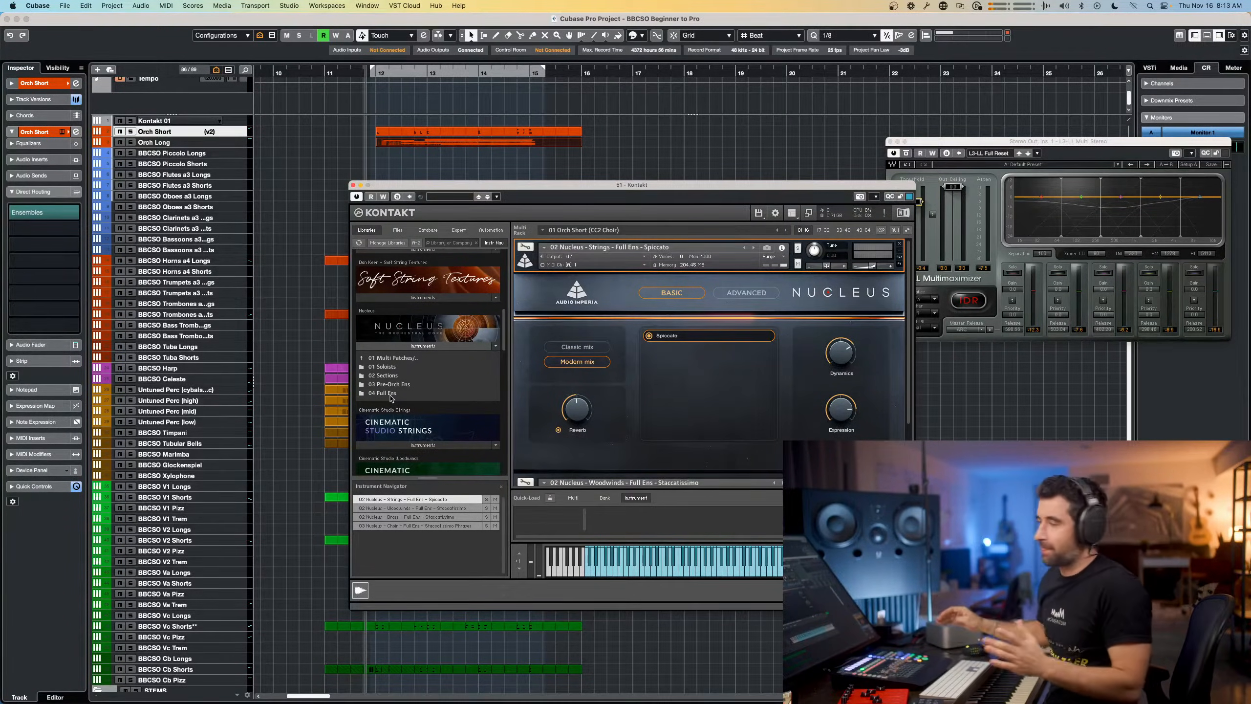
{"action": "left_click", "coordinate": [900, 251]}
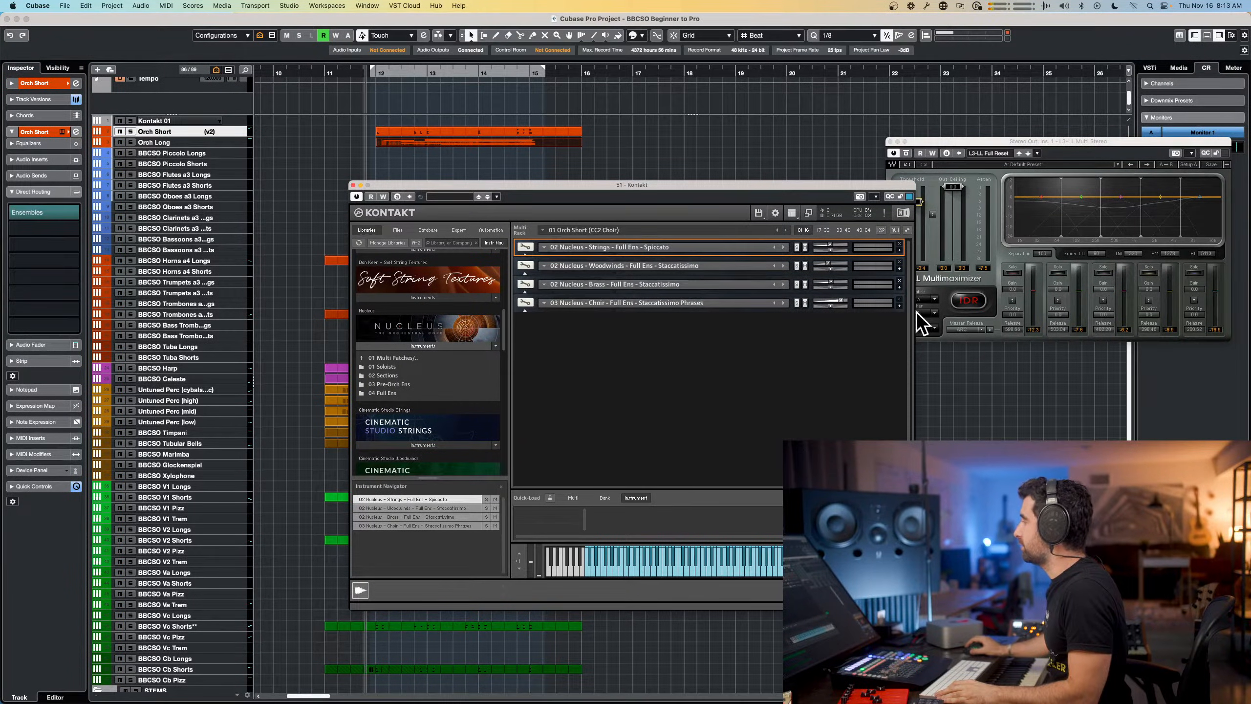
Expand the Strings Full Ens Spiccato instrument in the rack and move the Kontakt window up and away from the limiter plugin
{"action": "left_click", "coordinate": [899, 287]}
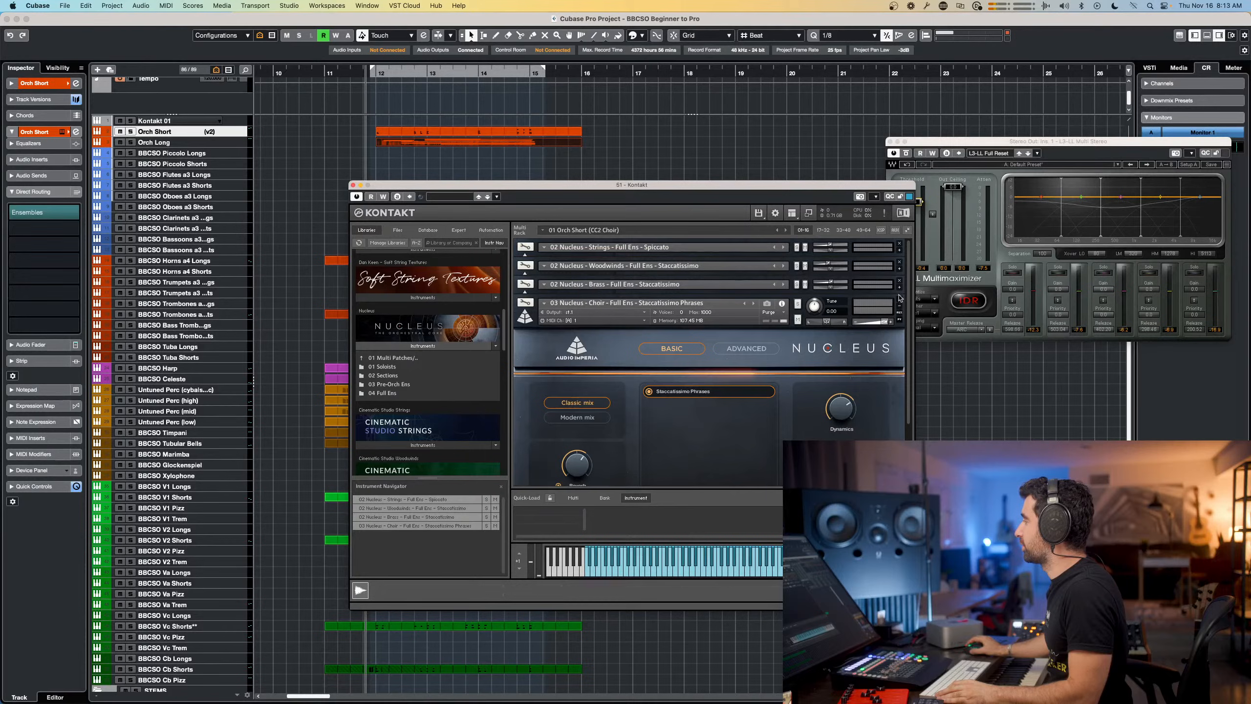
{"action": "left_click", "coordinate": [899, 268]}
{"action": "left_click", "coordinate": [899, 251]}
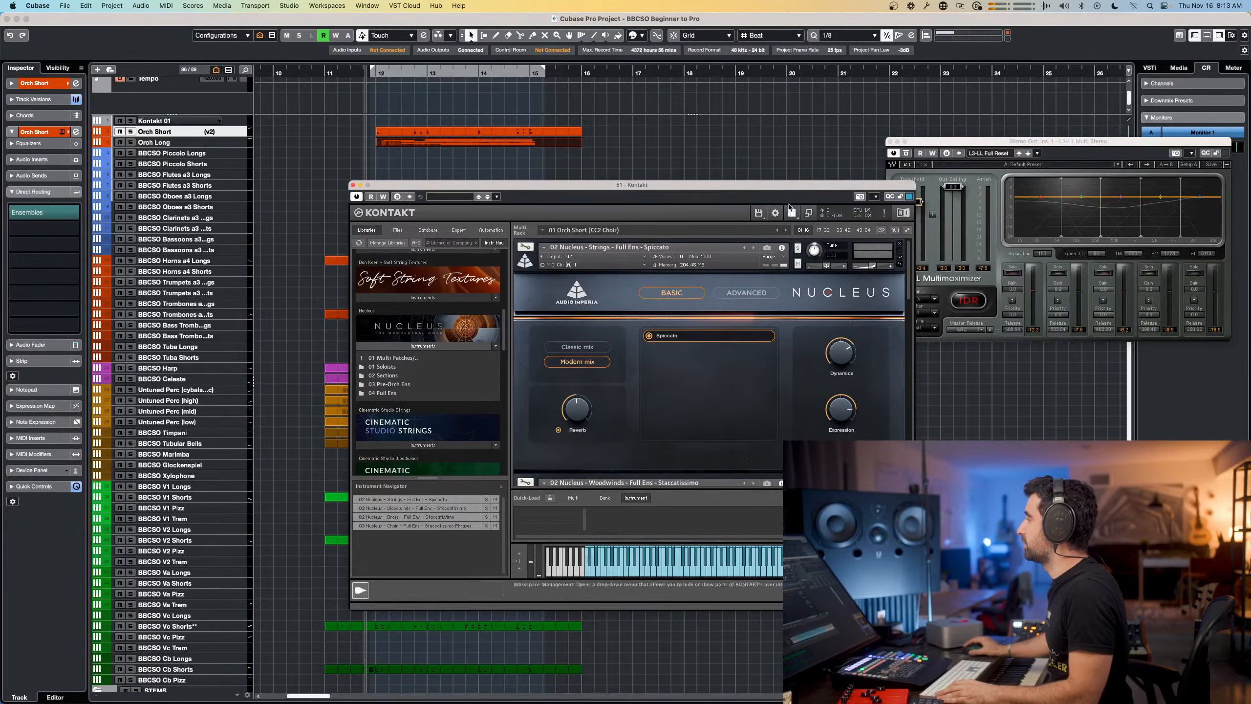
{"action": "left_click_drag", "start_coordinate": [765, 188], "coordinate": [615, 148]}
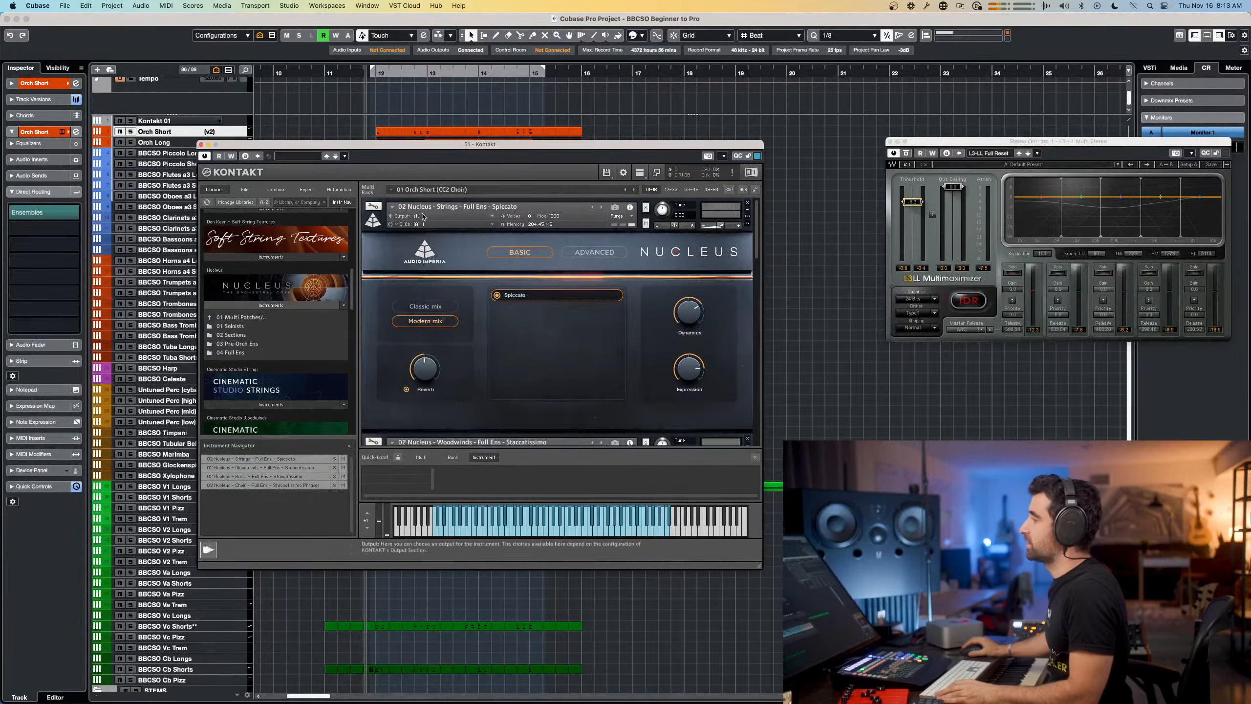
Examine the woodwinds, brass and choir instruments of the Orch Short multi one by one, collapsing each after viewing
{"action": "left_click", "coordinate": [748, 211]}
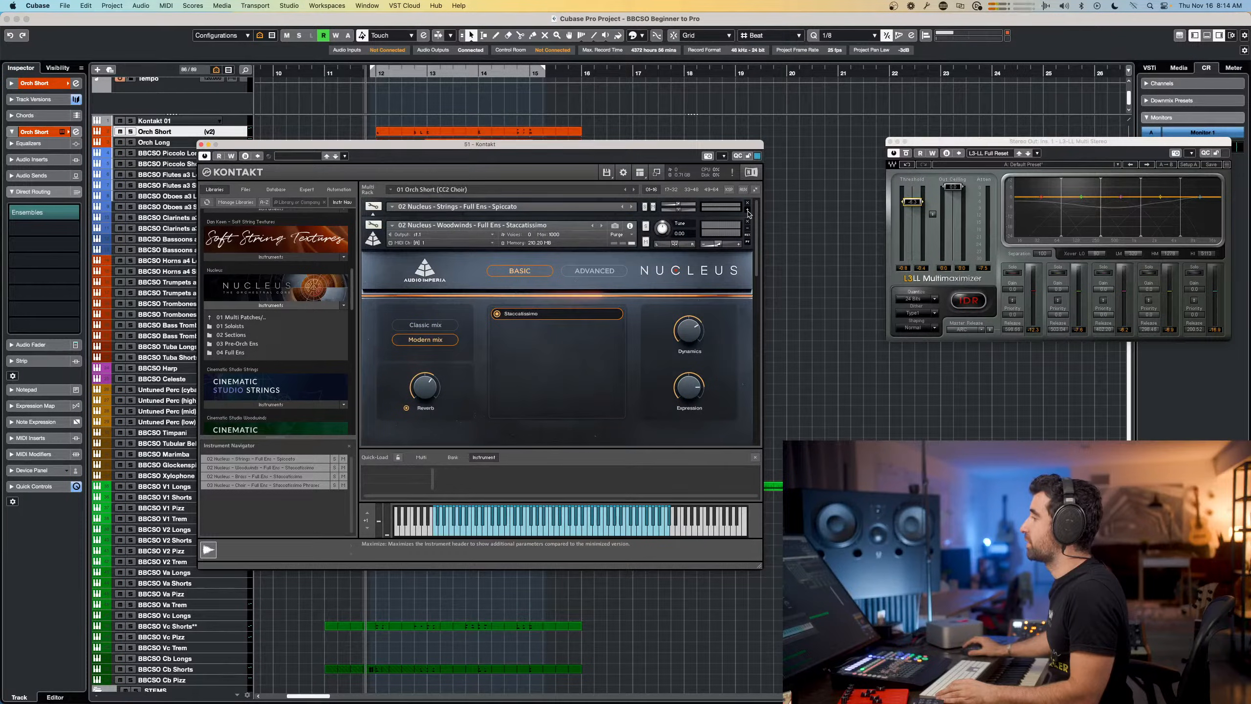
{"action": "left_click", "coordinate": [747, 228]}
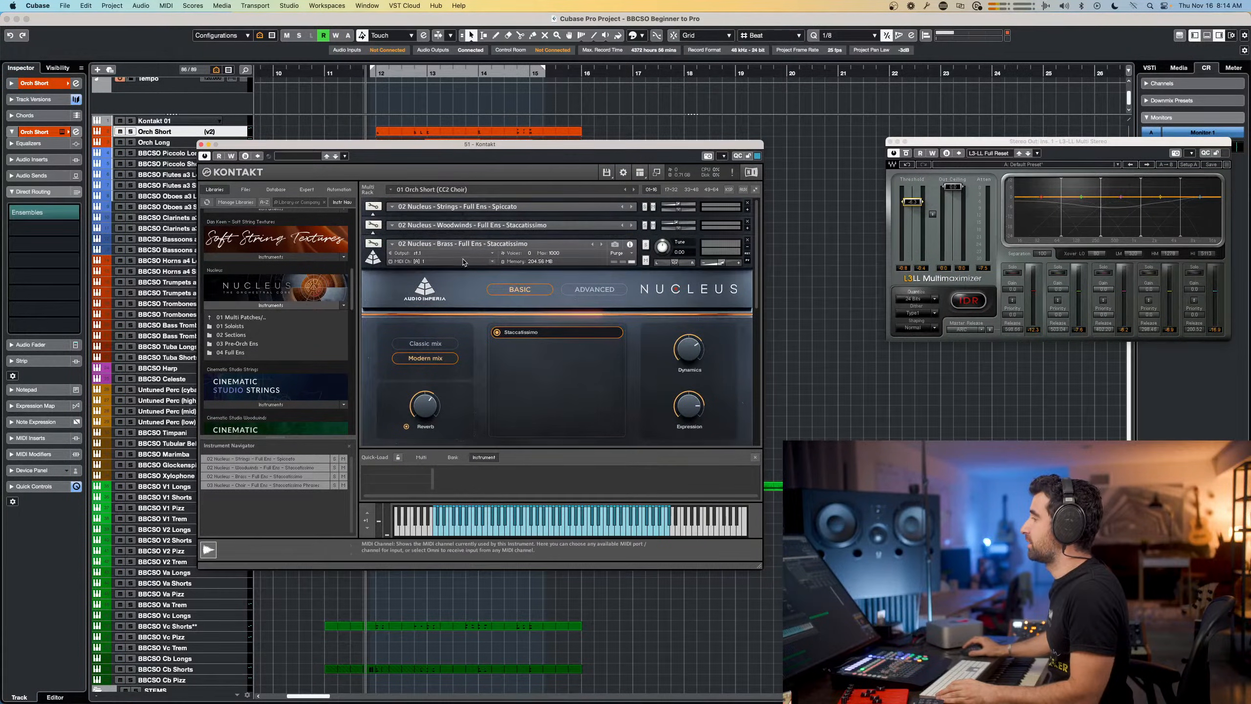
{"action": "left_click", "coordinate": [748, 246]}
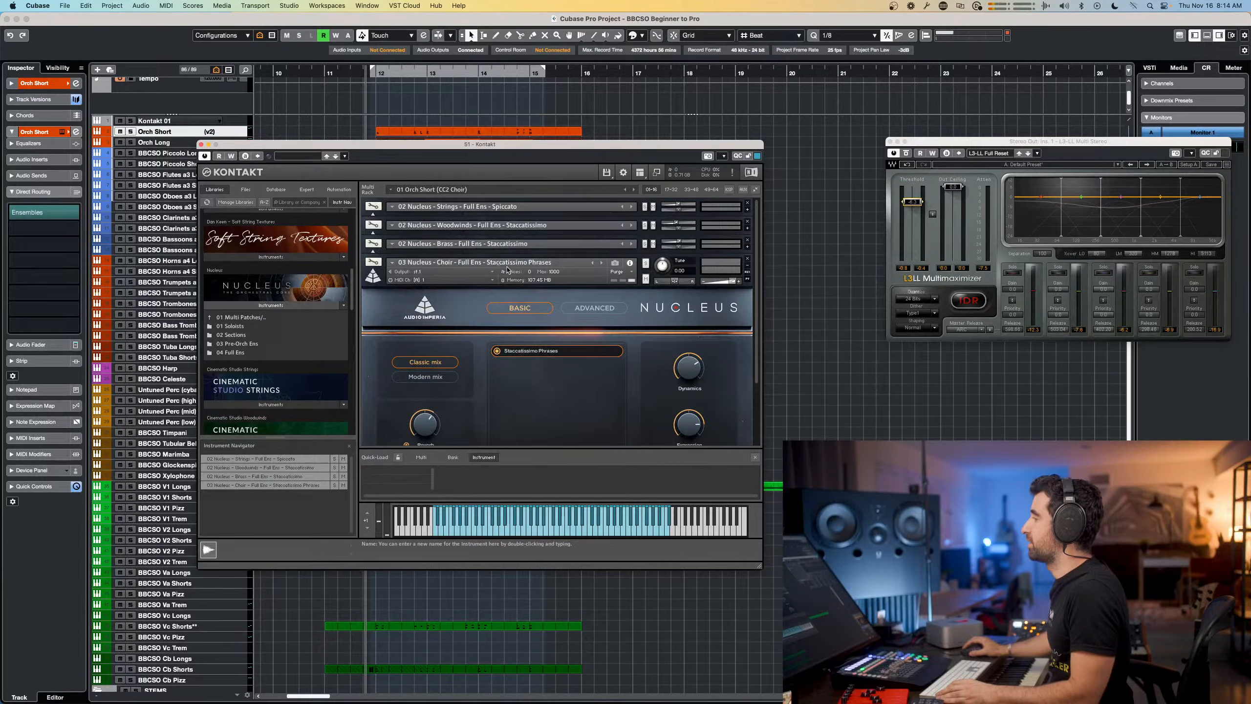
{"action": "left_click", "coordinate": [747, 267]}
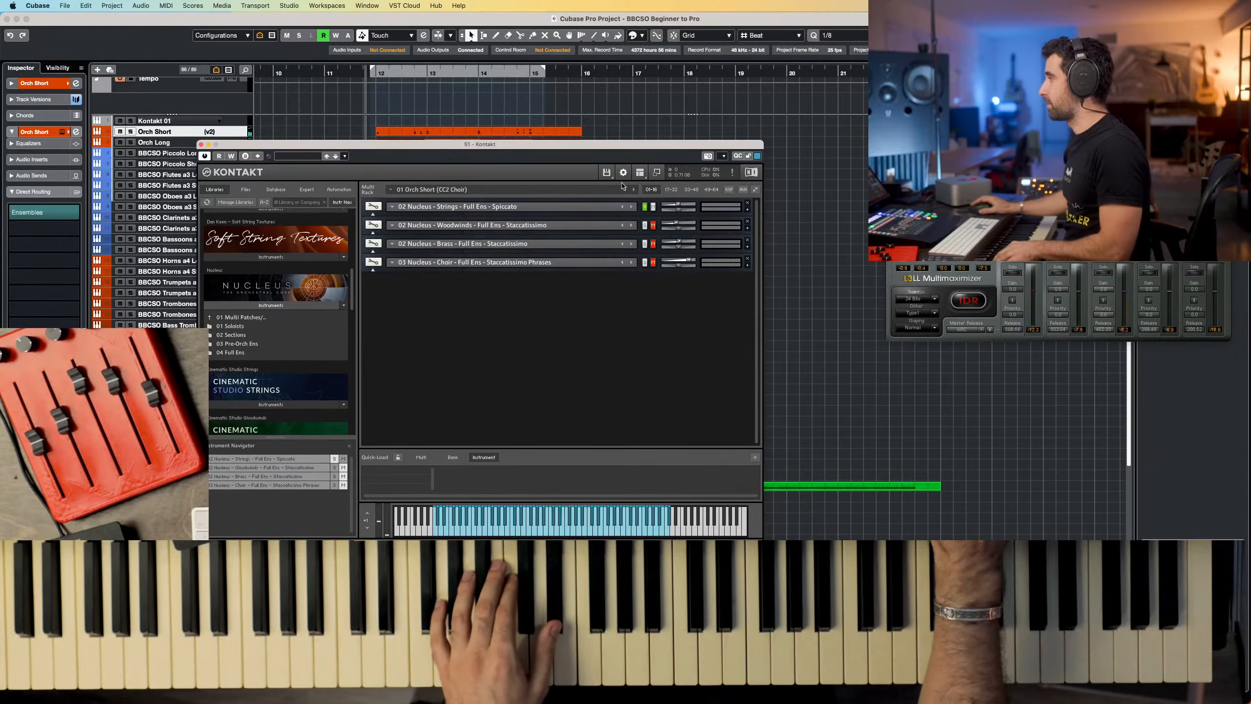
Select the Kontakt 01 track and show the Advanced page of the Strings Full Ens Spiccato instrument
{"action": "left_click_drag", "start_coordinate": [646, 144], "coordinate": [689, 147]}
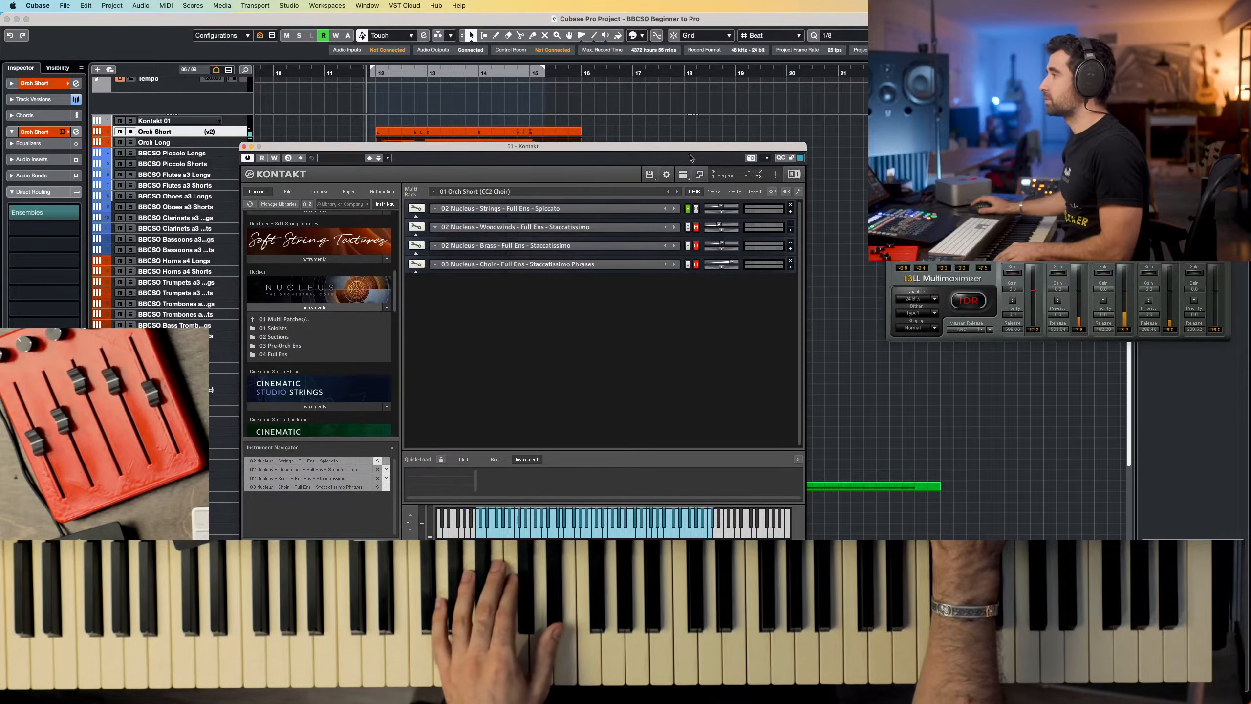
{"action": "left_click", "coordinate": [164, 121]}
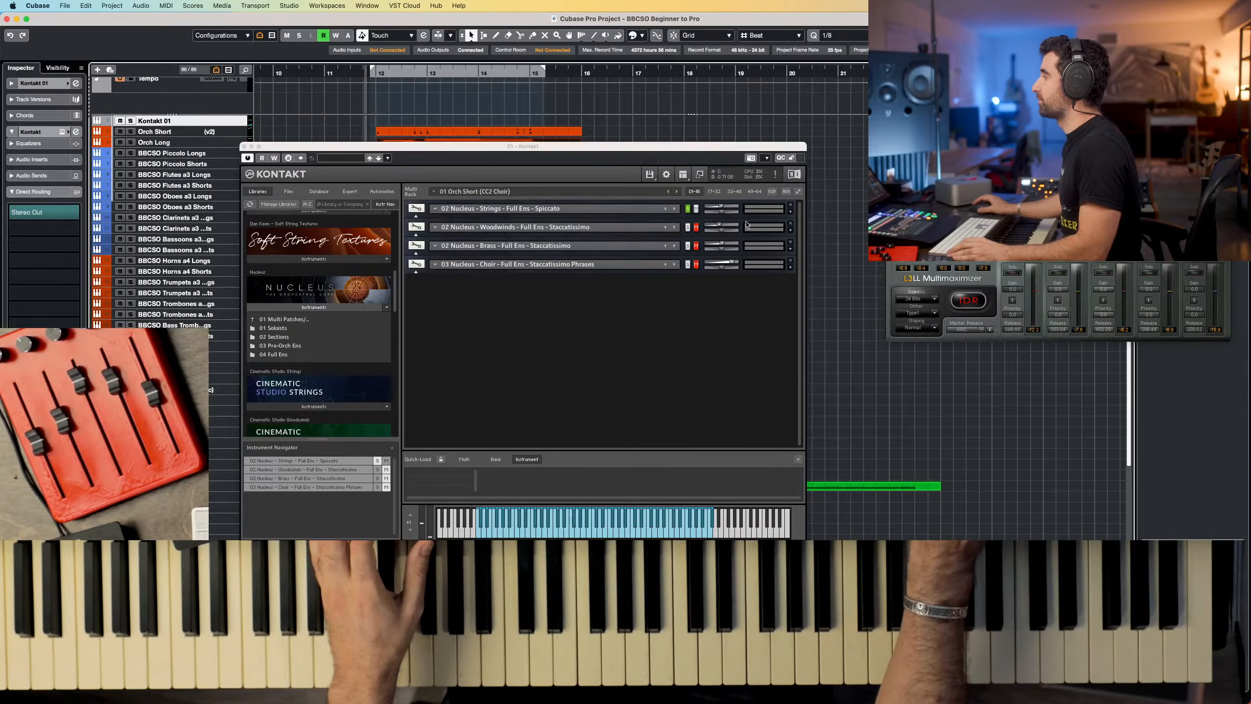
{"action": "left_click", "coordinate": [791, 212]}
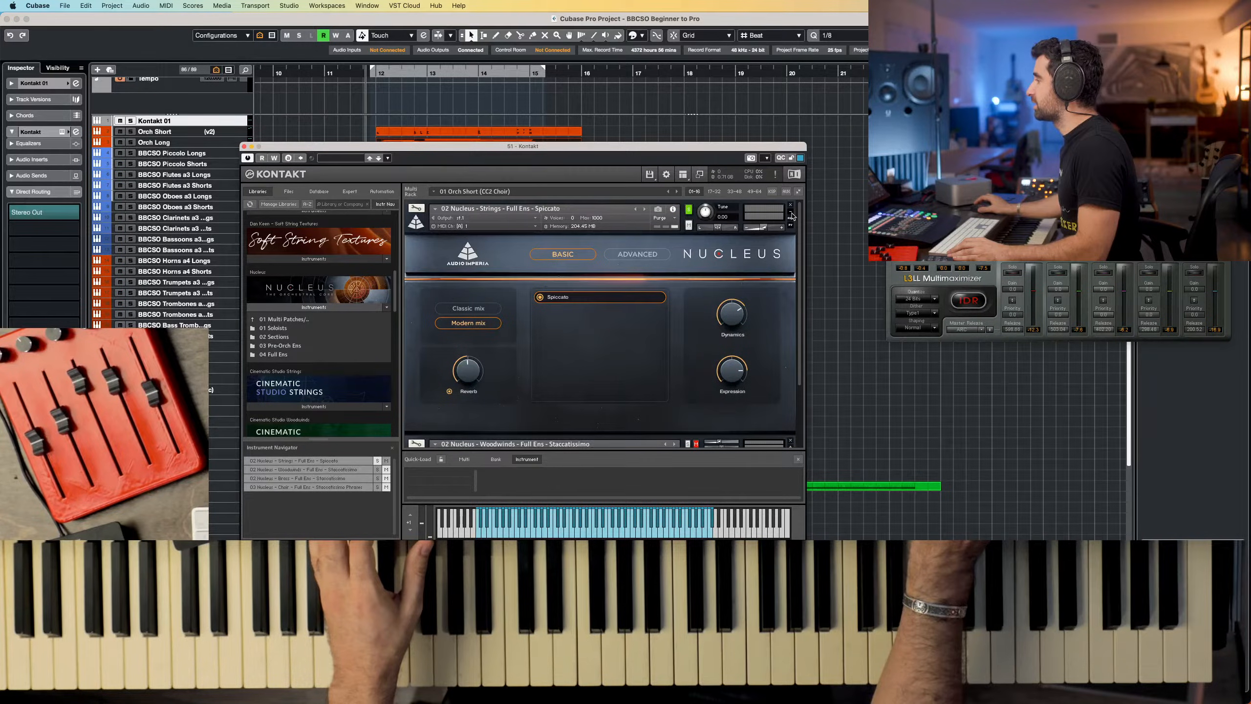
{"action": "left_click", "coordinate": [617, 255]}
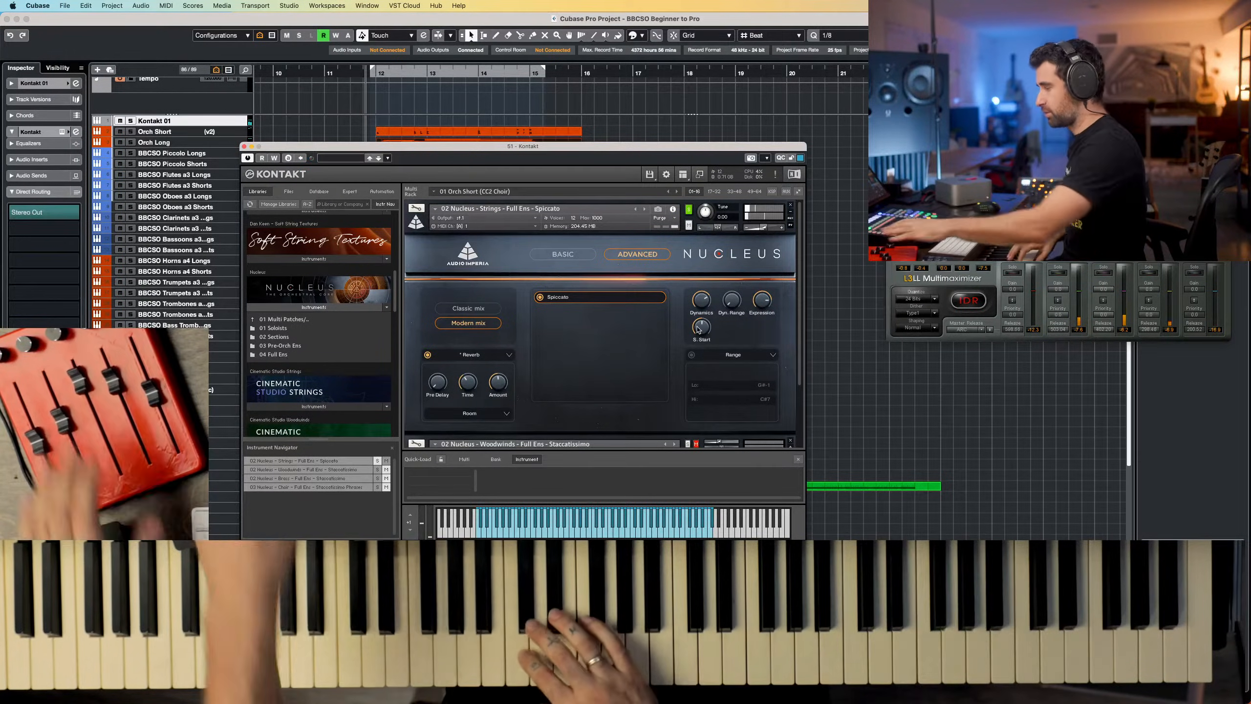
Assign a MIDI controller to the strings instrument's S. Start knob with Learn MIDI CC automation
{"action": "right_click", "coordinate": [698, 330]}
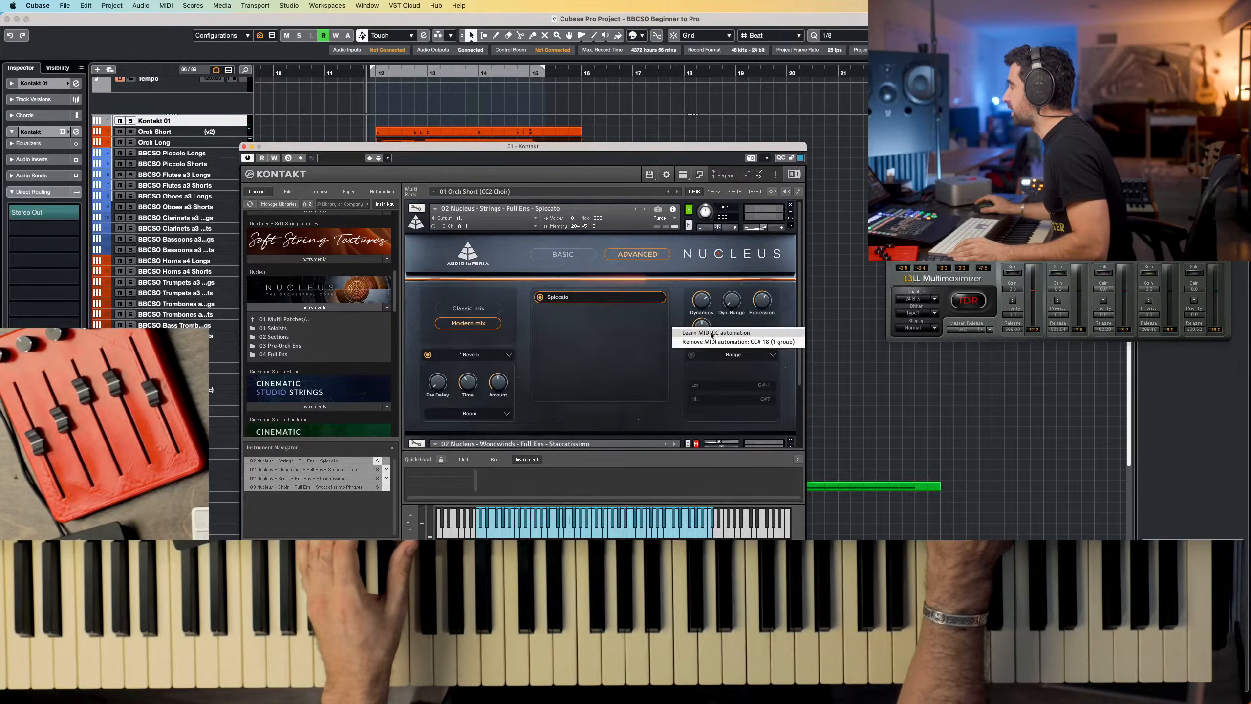
{"action": "left_click", "coordinate": [716, 333]}
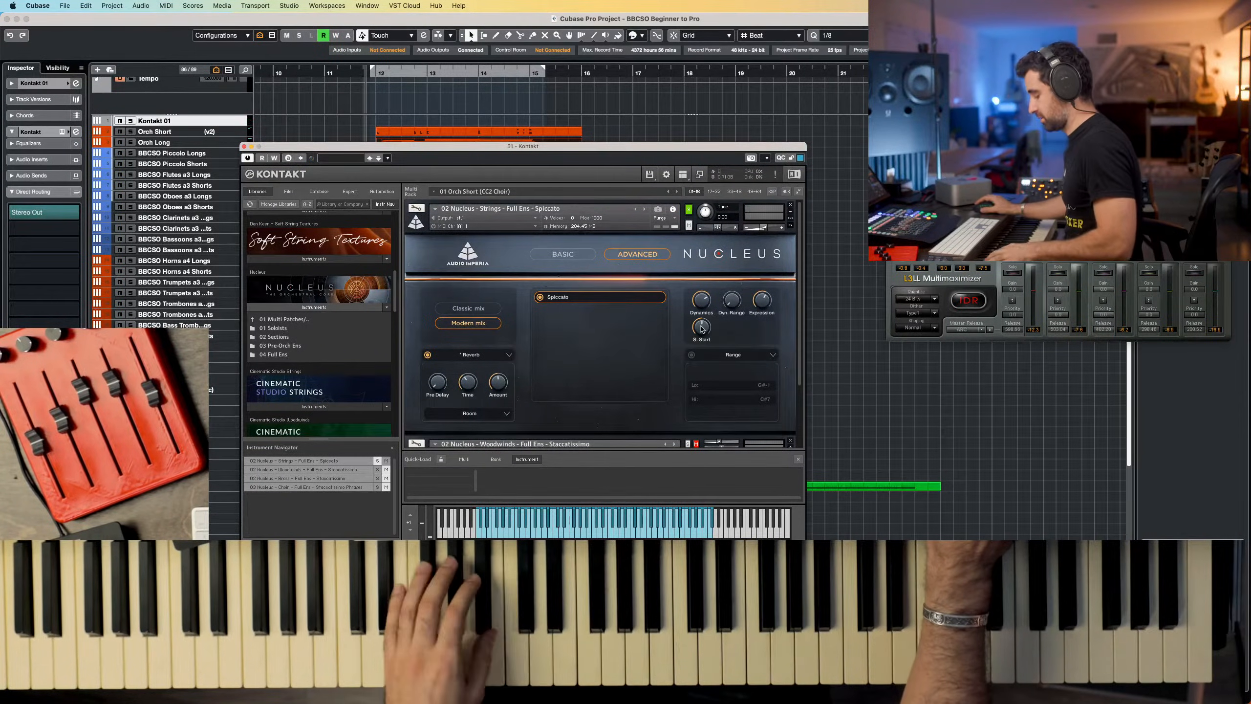
{"action": "left_click_drag", "start_coordinate": [712, 386], "coordinate": [706, 227]}
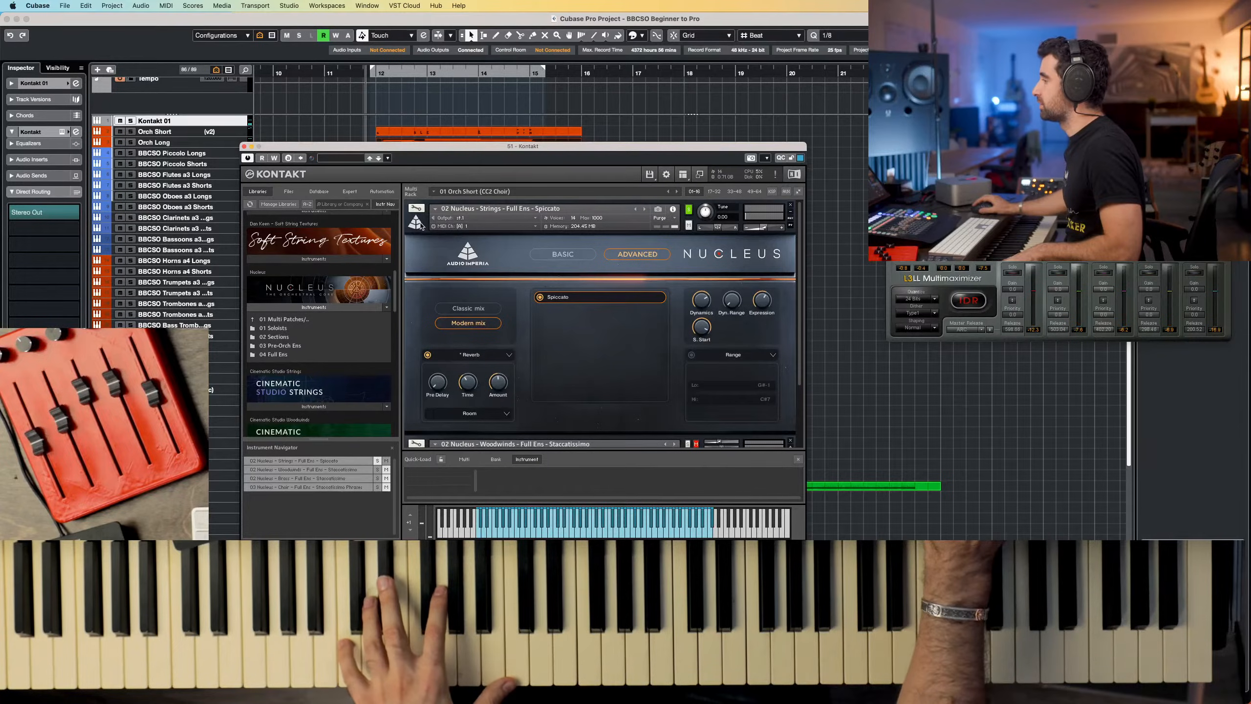
Expand Woodwinds Full Ens Staccatissimo in place of the strings and clear the solo so all four instruments play
{"action": "left_click", "coordinate": [790, 214]}
{"action": "left_click", "coordinate": [791, 230]}
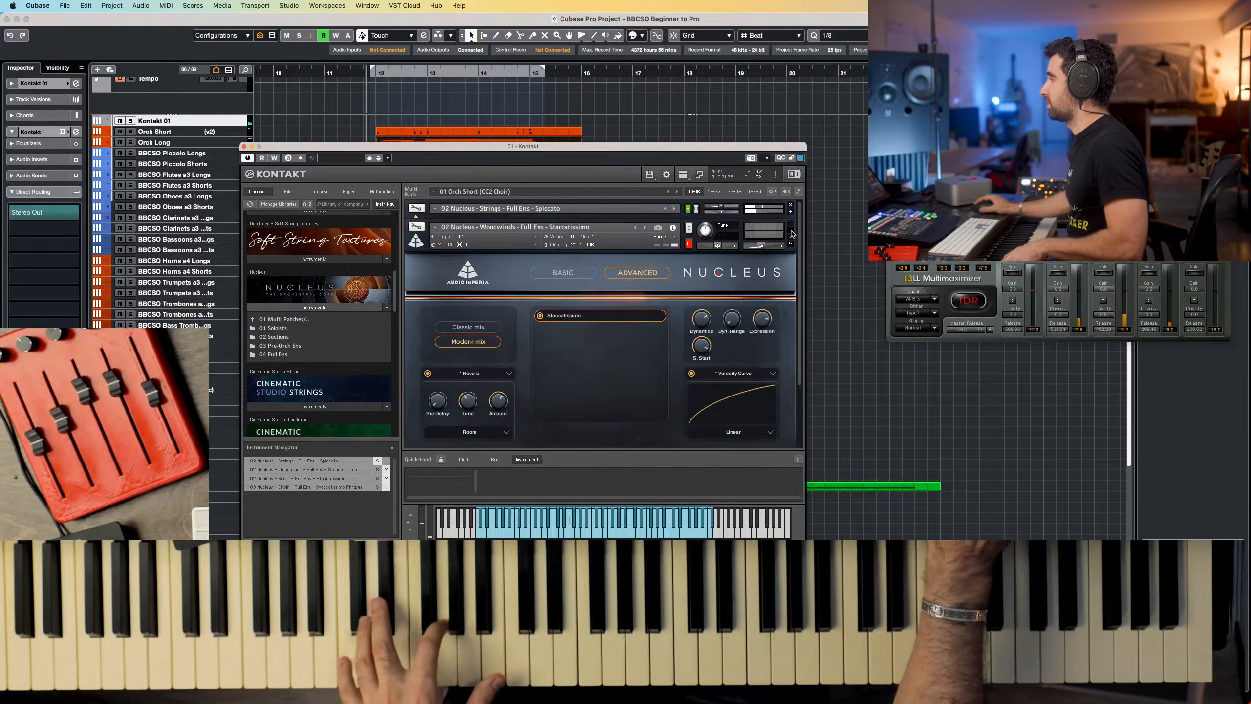
{"action": "left_click", "coordinate": [688, 228]}
{"action": "left_click", "coordinate": [689, 228]}
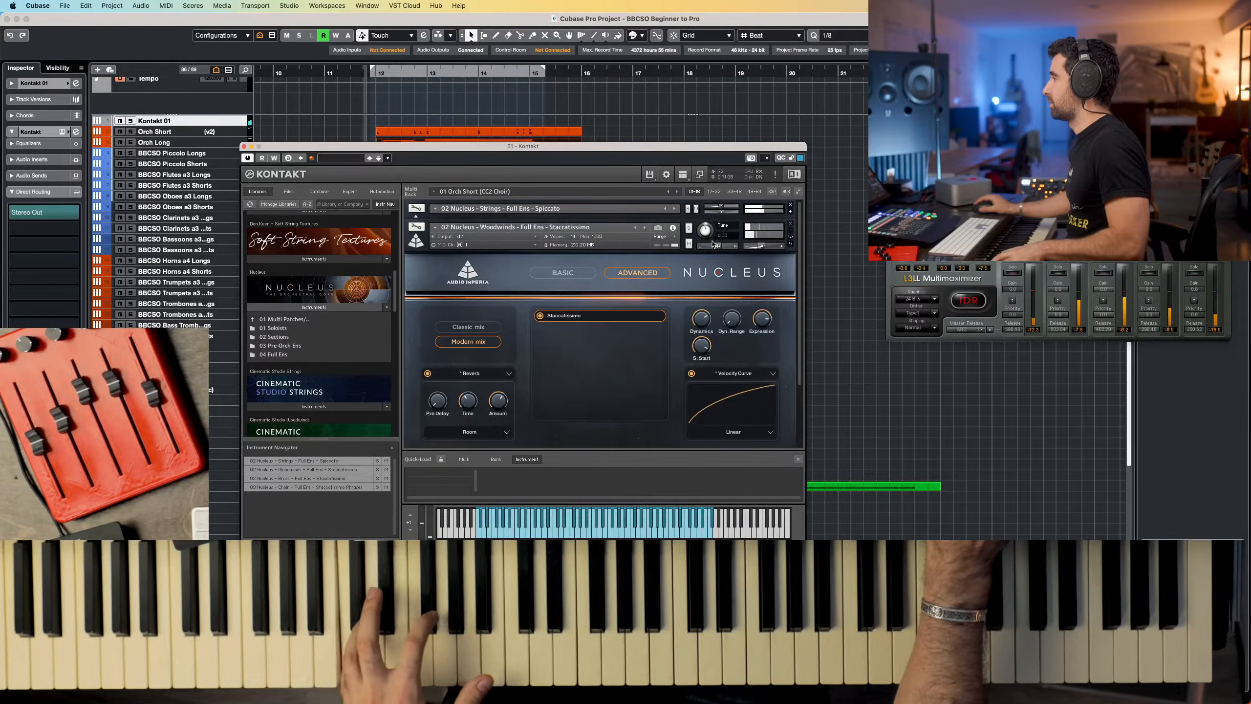
Check the brass instrument's S. Start control, then view the Advanced page of the Choir Staccatissimo Phrases instrument
{"action": "left_click", "coordinate": [791, 235]}
{"action": "left_click", "coordinate": [790, 251]}
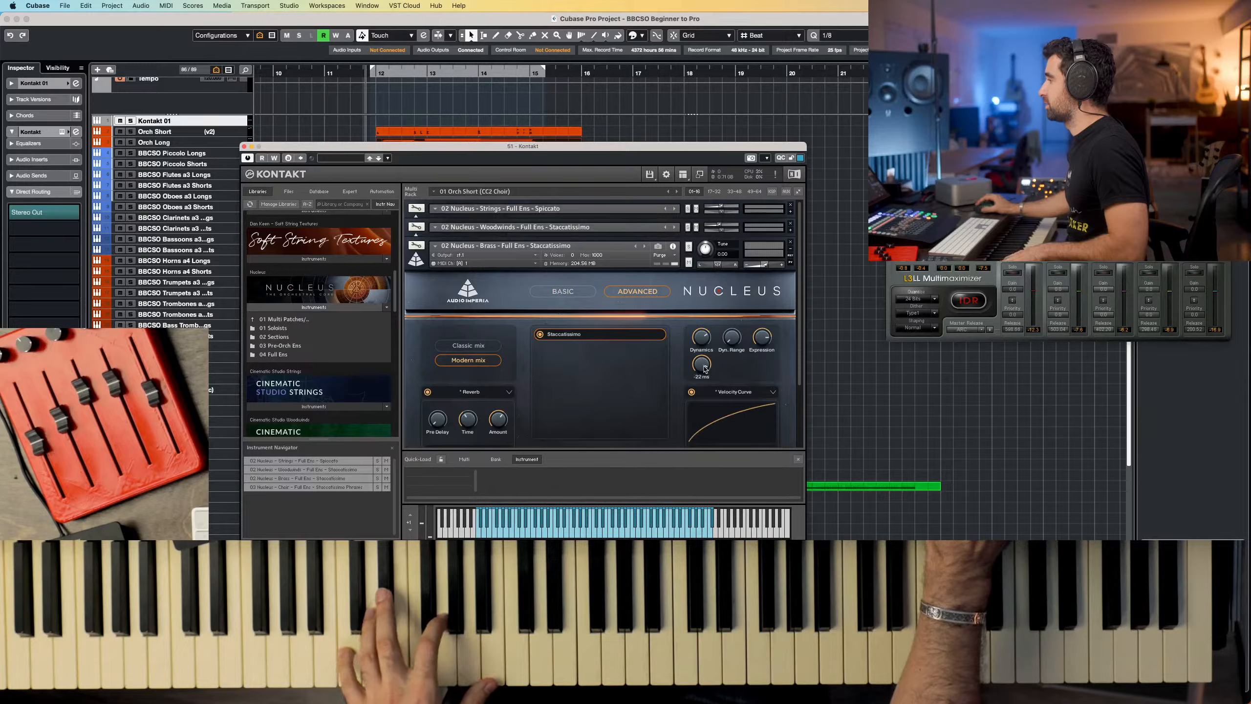
{"action": "left_click", "coordinate": [791, 253]}
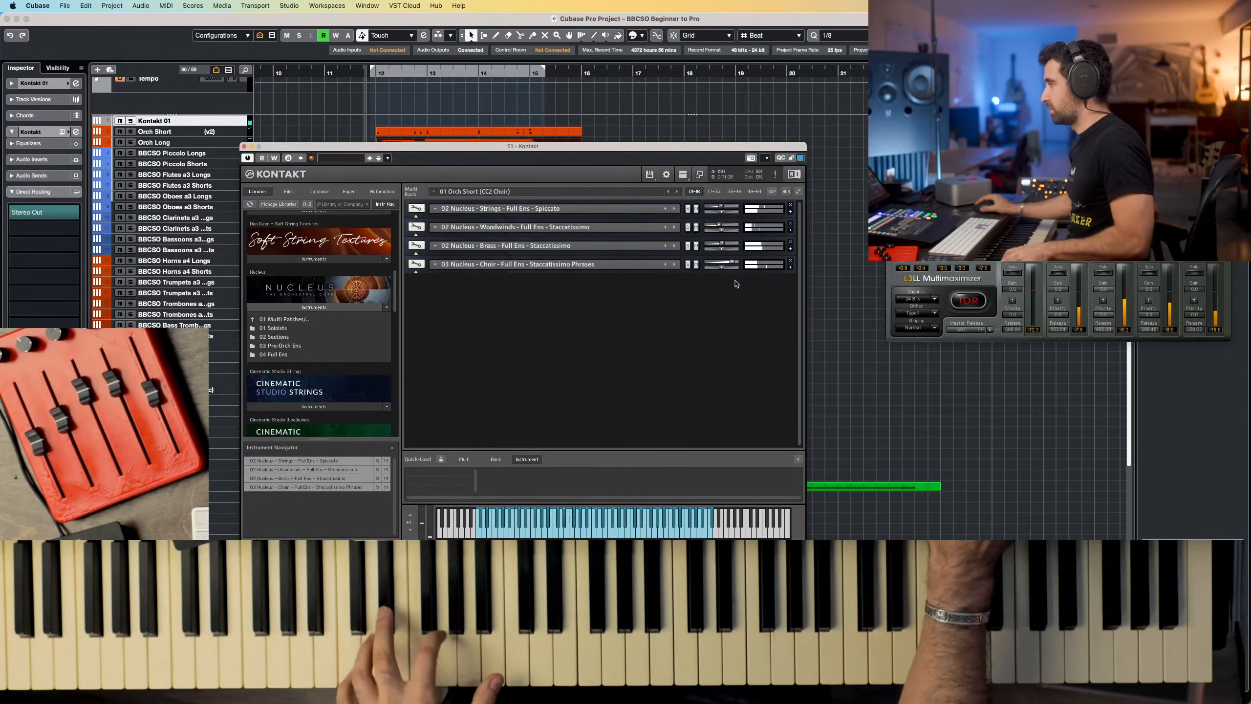
{"action": "left_click", "coordinate": [791, 267]}
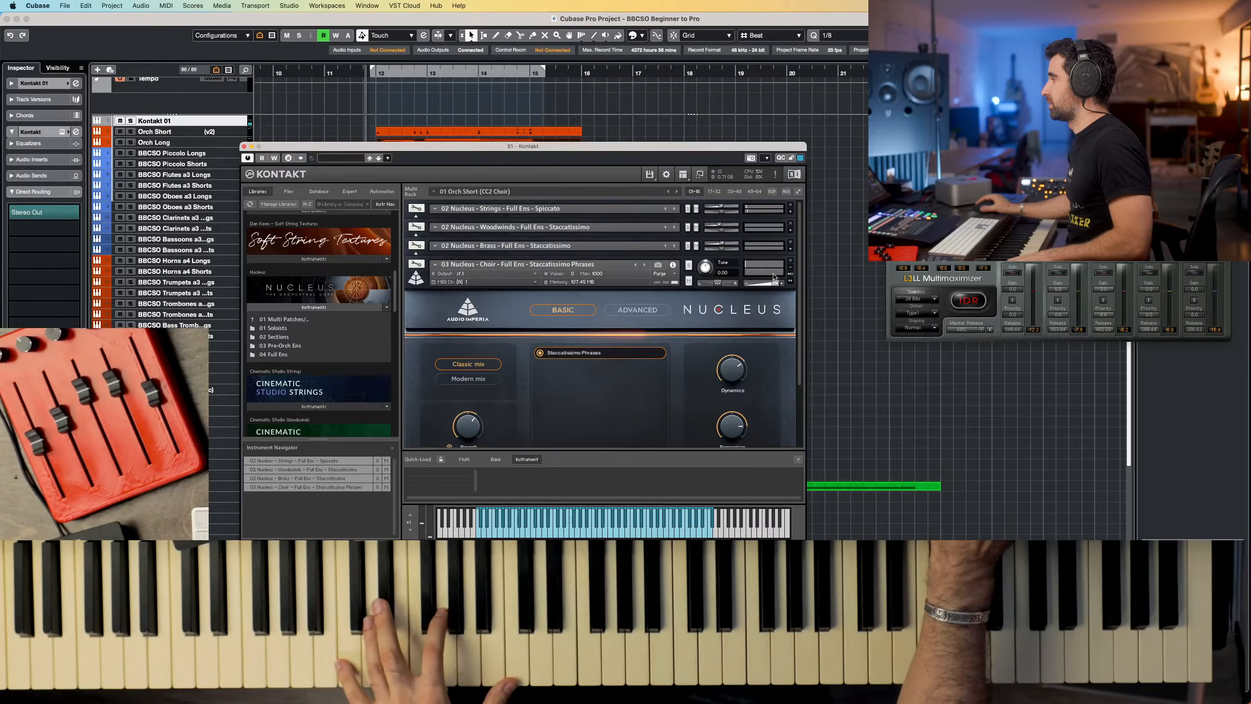
{"action": "left_click", "coordinate": [642, 310]}
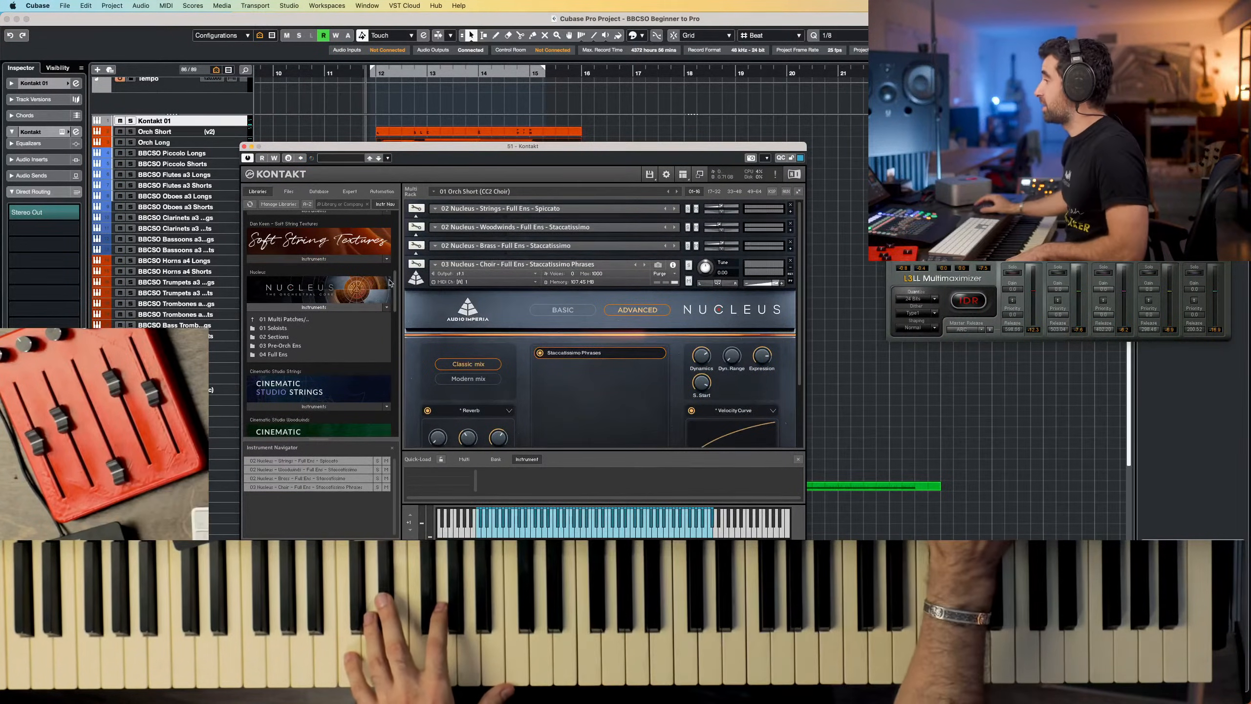
Open the choir instrument in edit mode, examine its amplifier modulators, and return to the rack
{"action": "left_click", "coordinate": [416, 265]}
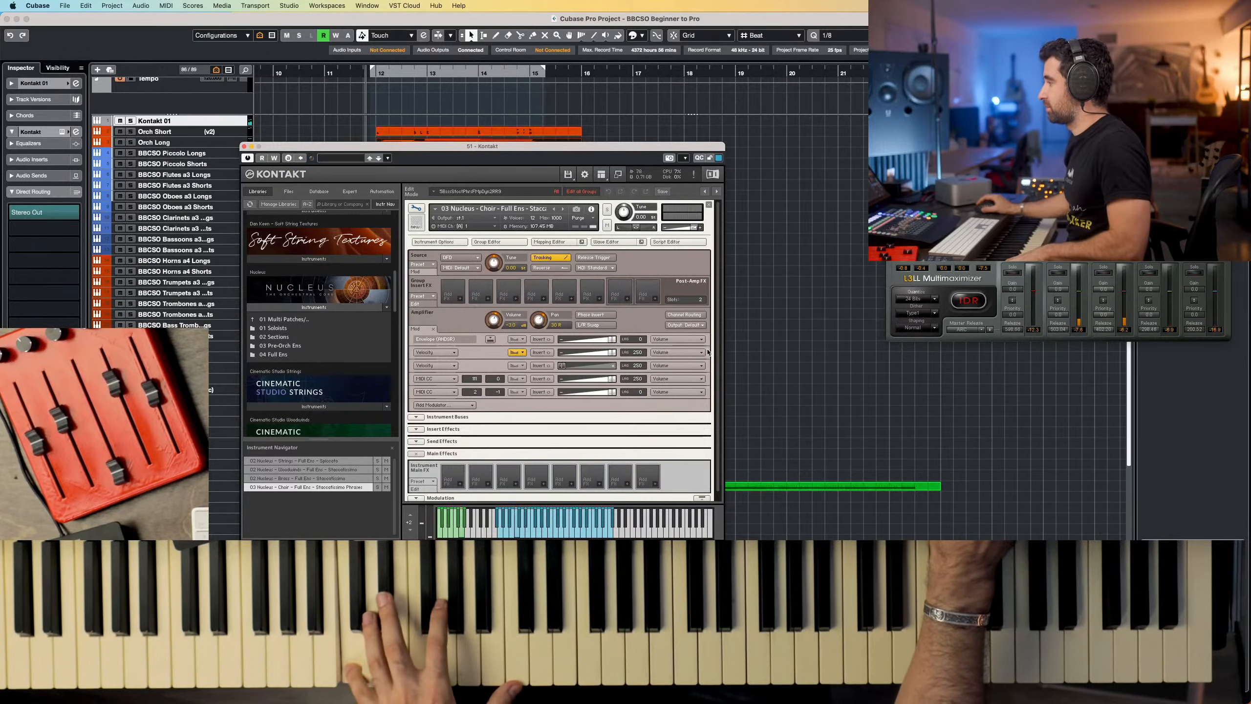
{"action": "mouse_move", "coordinate": [718, 317]}
{"action": "left_mouse_down"}
{"action": "mouse_move", "coordinate": [718, 334]}
{"action": "mouse_move", "coordinate": [727, 310]}
{"action": "left_mouse_up"}
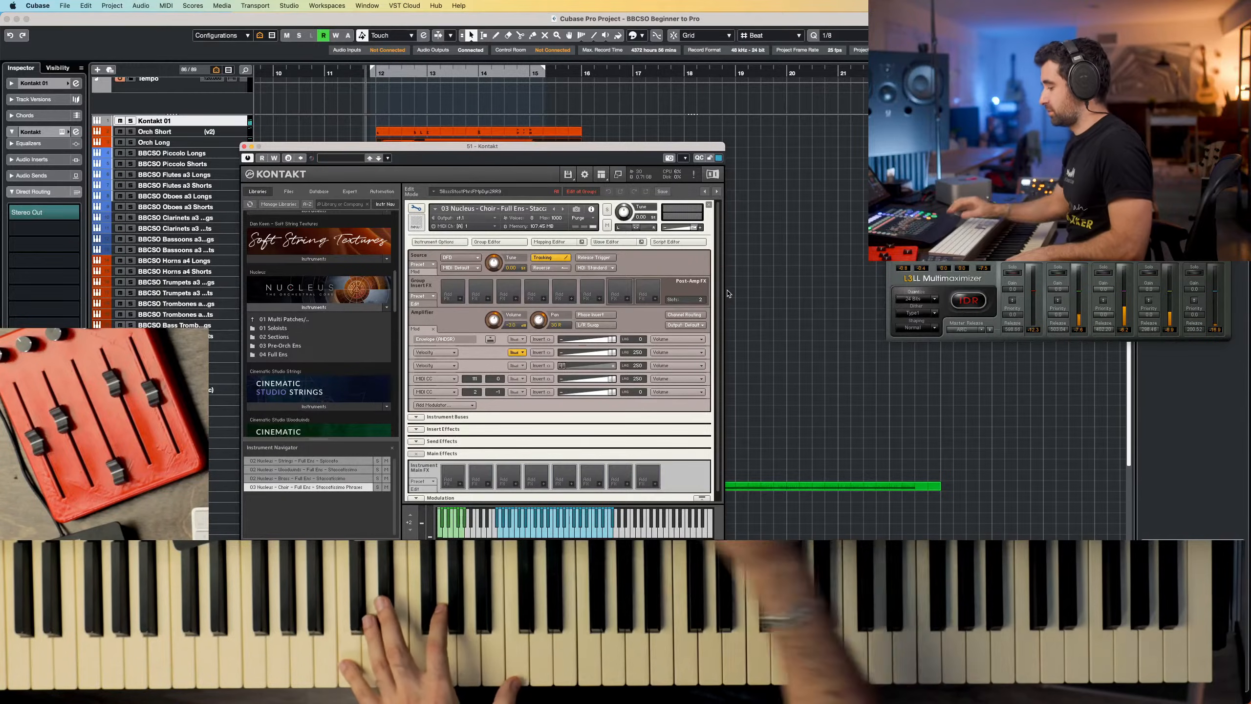
{"action": "left_click", "coordinate": [417, 209]}
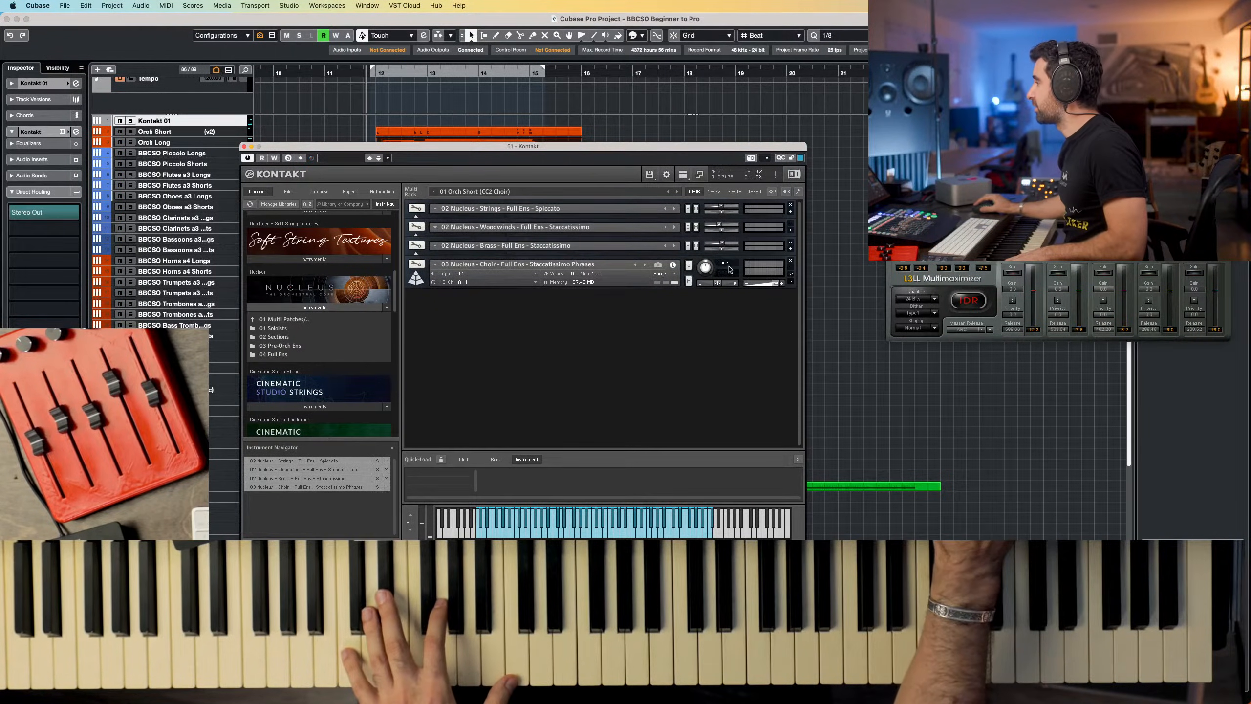
Expand the choir instrument's full interface and compare its Basic and Advanced pages
{"action": "left_click", "coordinate": [791, 268]}
{"action": "left_click", "coordinate": [791, 267]}
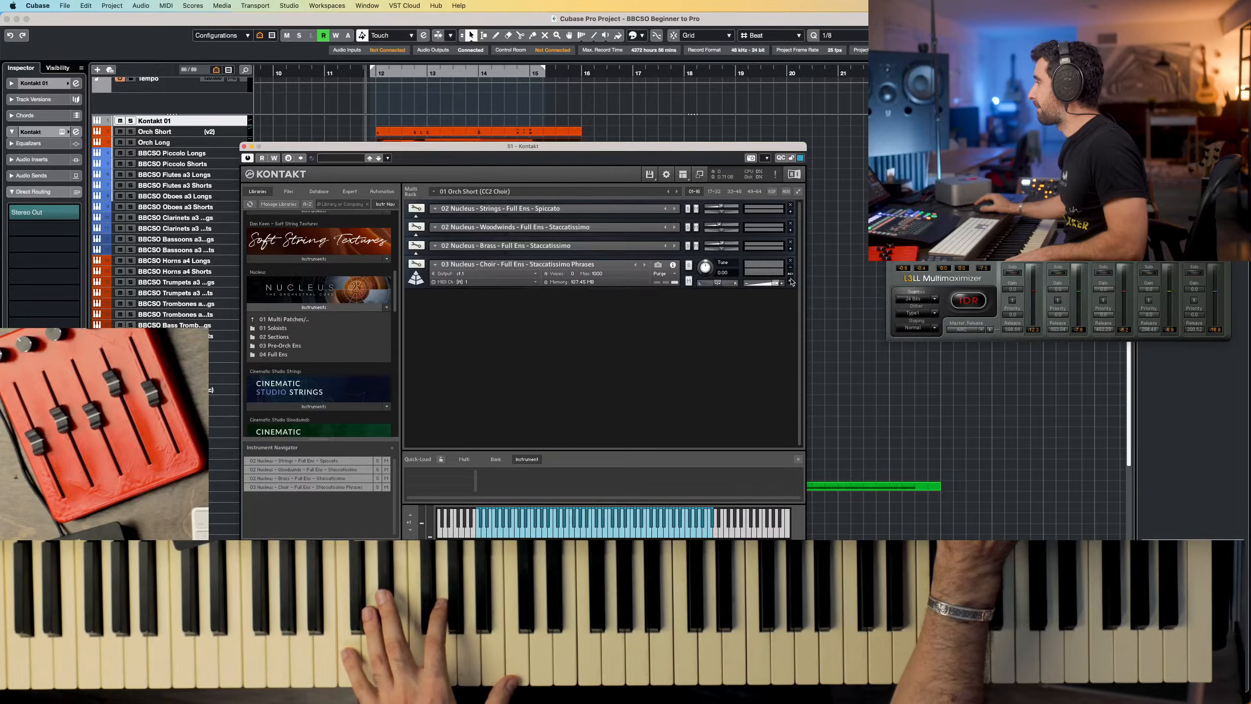
{"action": "left_click", "coordinate": [791, 282]}
{"action": "scroll", "coordinate": [770, 310], "scroll_direction": "down", "scroll_amount": 3}
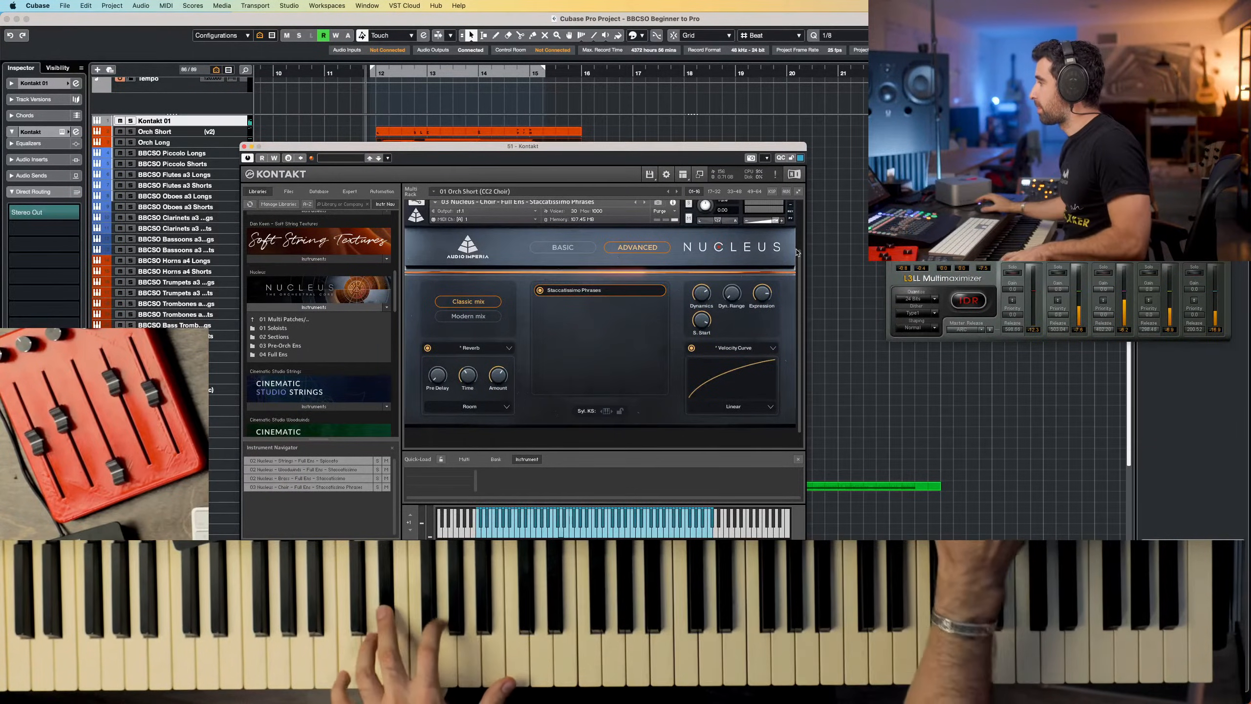
{"action": "left_click", "coordinate": [572, 252]}
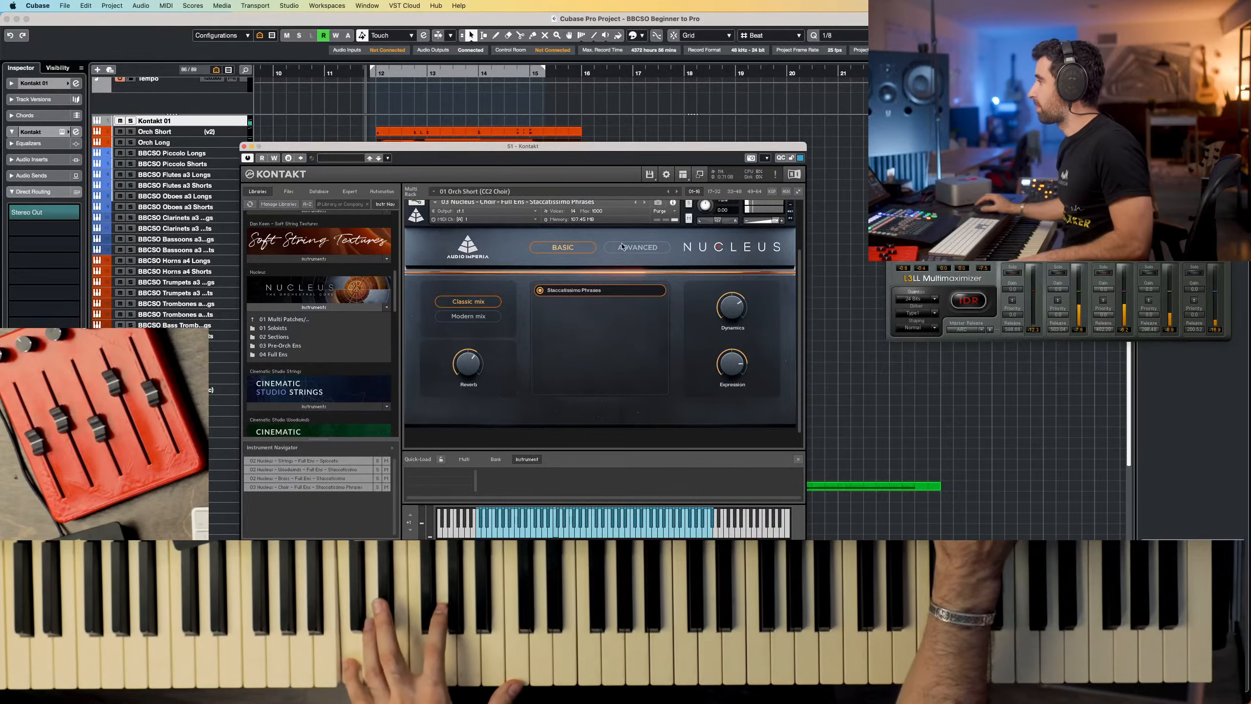
{"action": "left_click", "coordinate": [637, 246]}
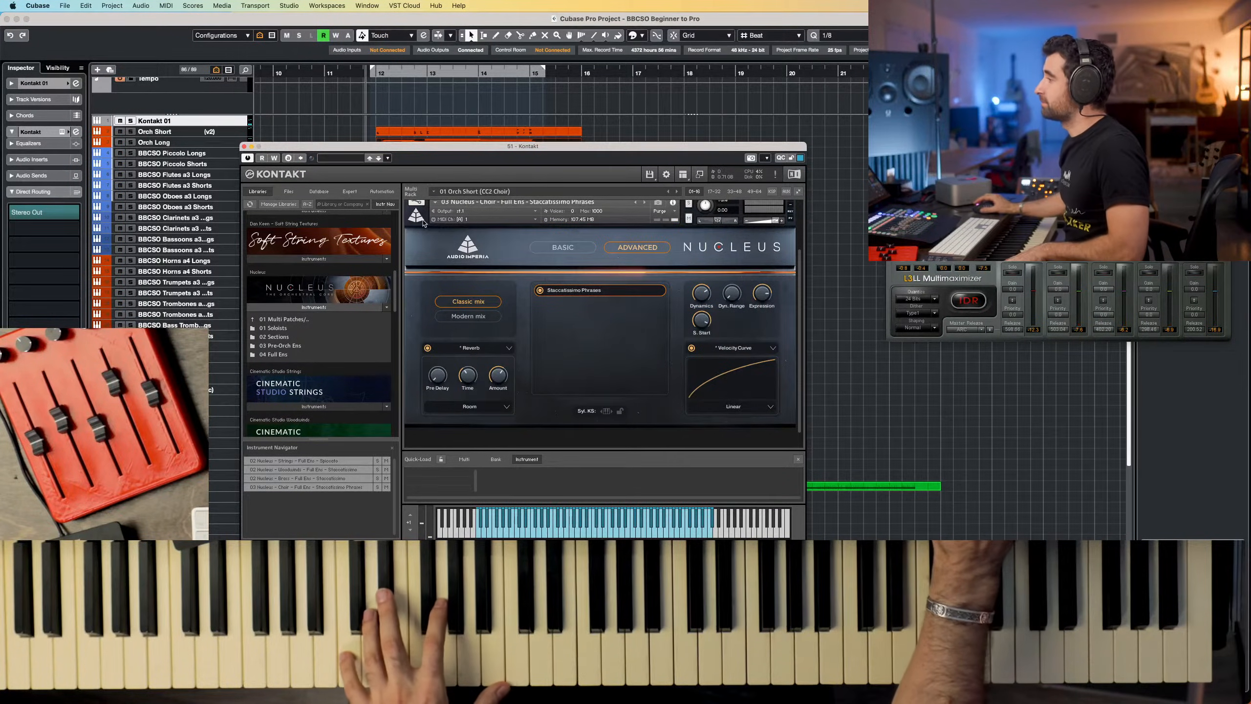
Add an external MIDI CC modulator to the choir instrument's amplifier volume in edit mode and set its controller number to 2
{"action": "left_click", "coordinate": [435, 202]}
{"action": "left_click", "coordinate": [417, 265]}
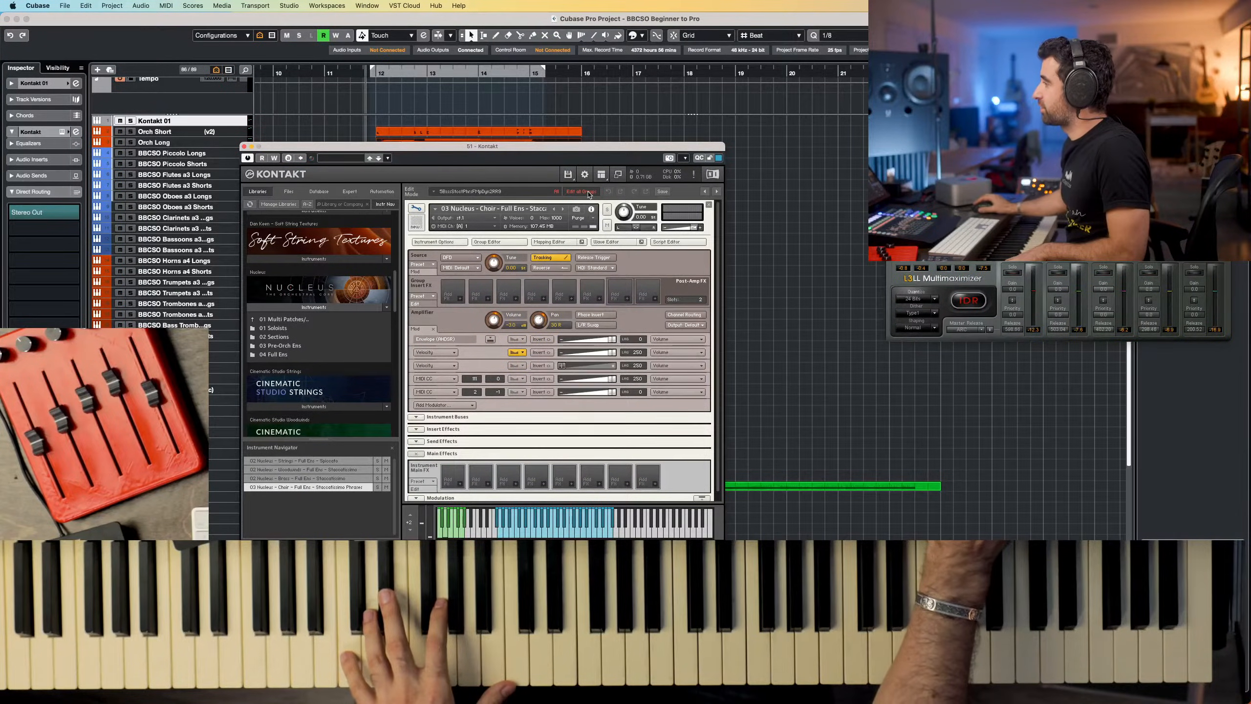
{"action": "left_click", "coordinate": [445, 405]}
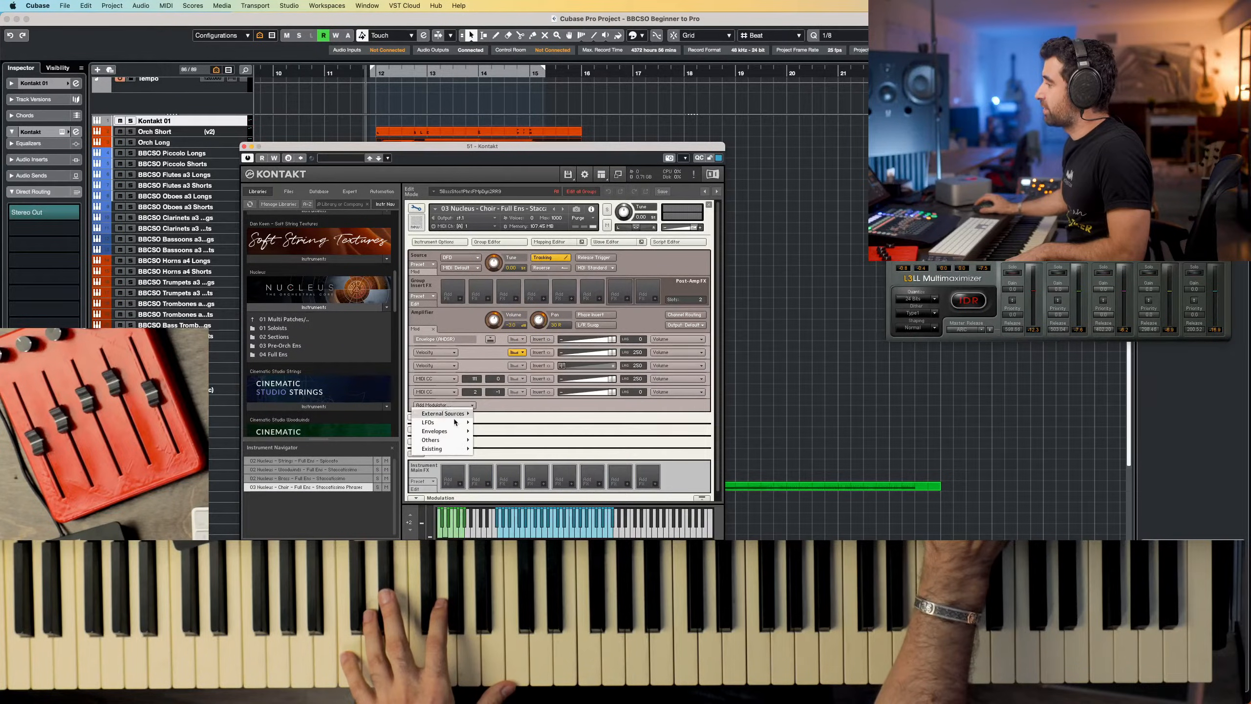
{"action": "mouse_move", "coordinate": [456, 417]}
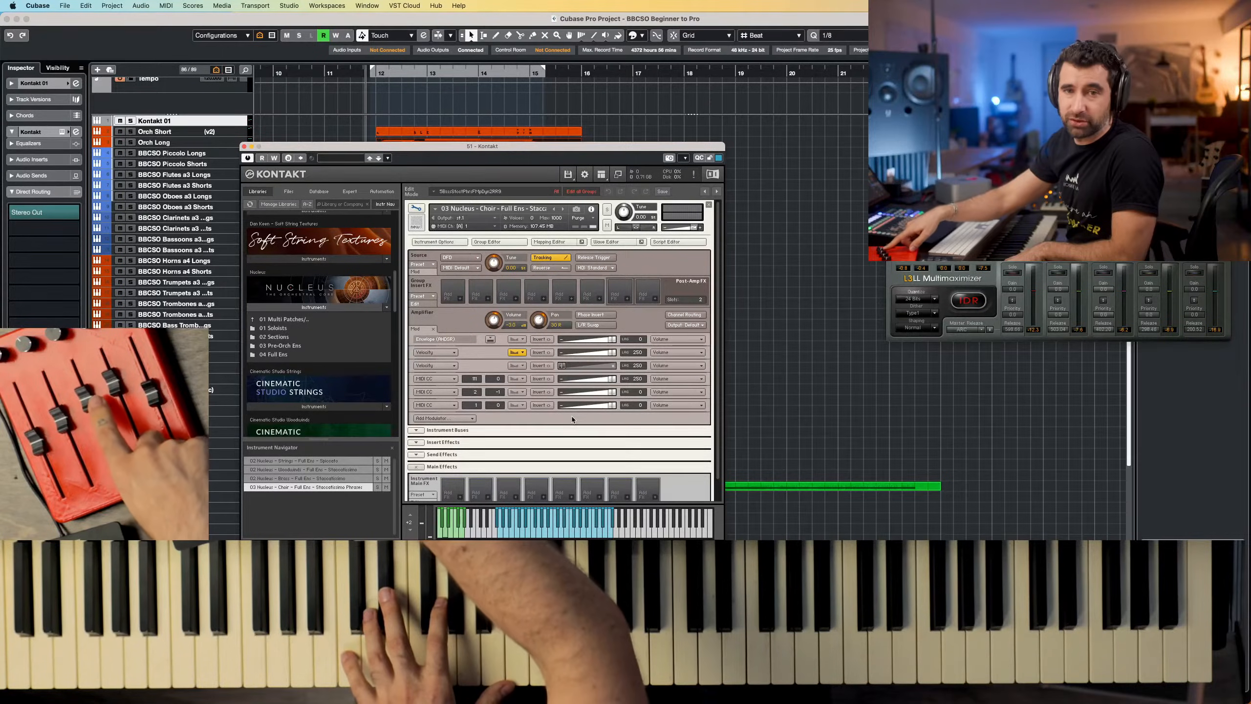
{"action": "left_click", "coordinate": [479, 405]}
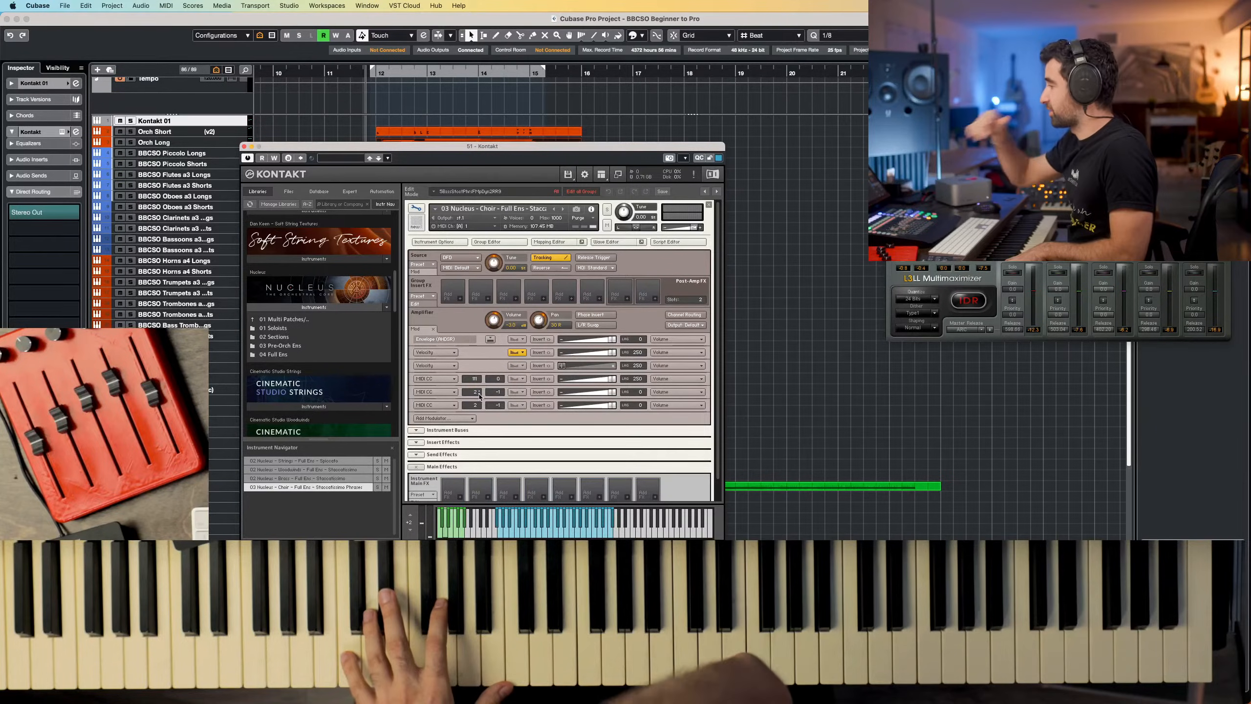
Delete the last MIDI CC volume modulator, leave edit mode and collapse the choir instrument in the rack
{"action": "right_click", "coordinate": [412, 407]}
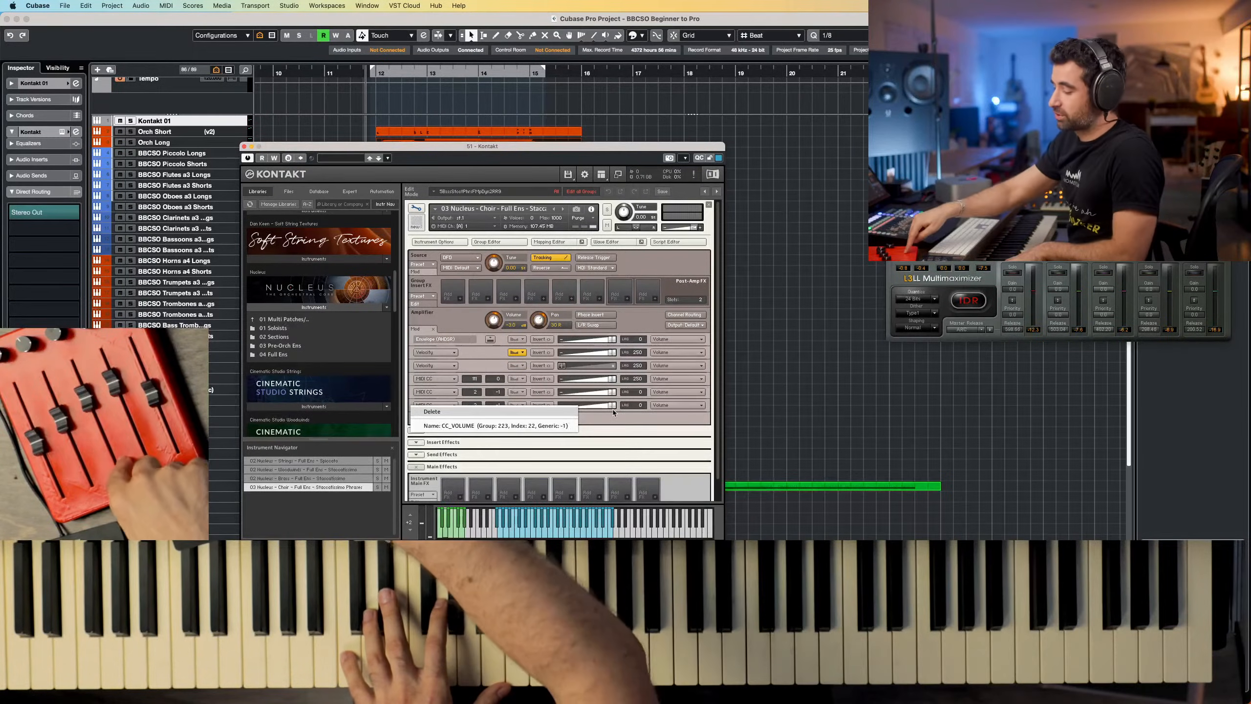
{"action": "left_click", "coordinate": [431, 411]}
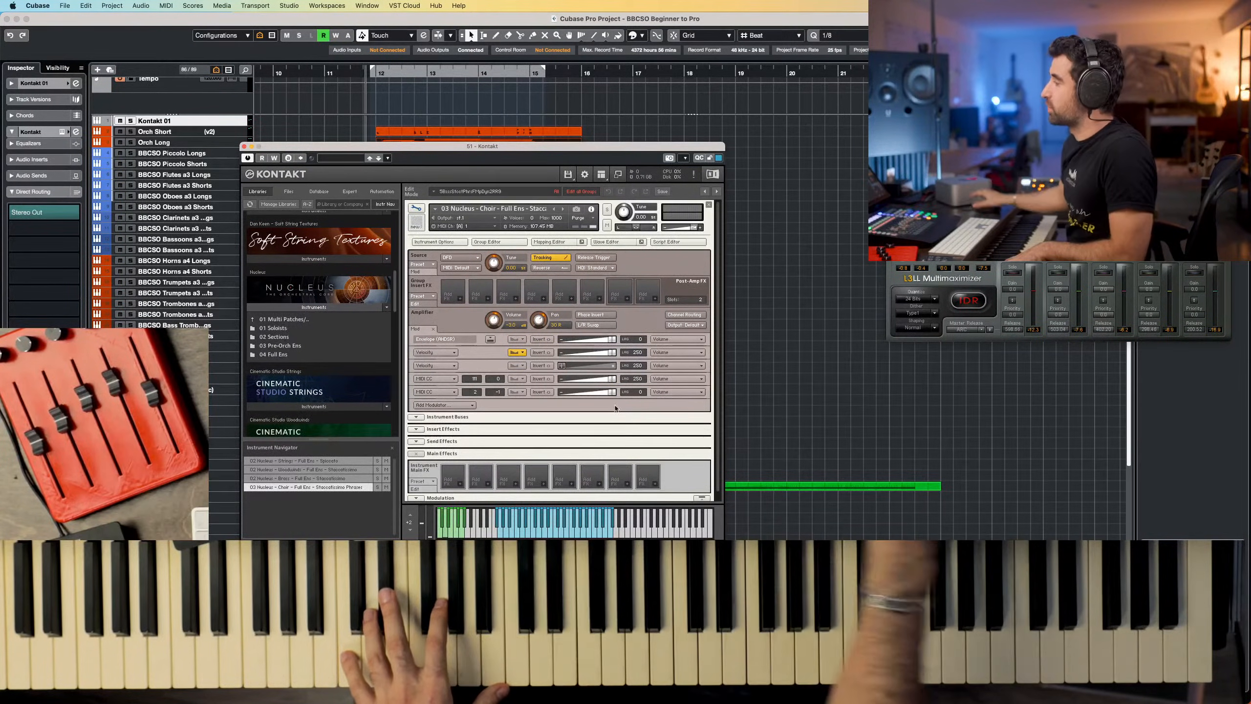
{"action": "left_click", "coordinate": [416, 210]}
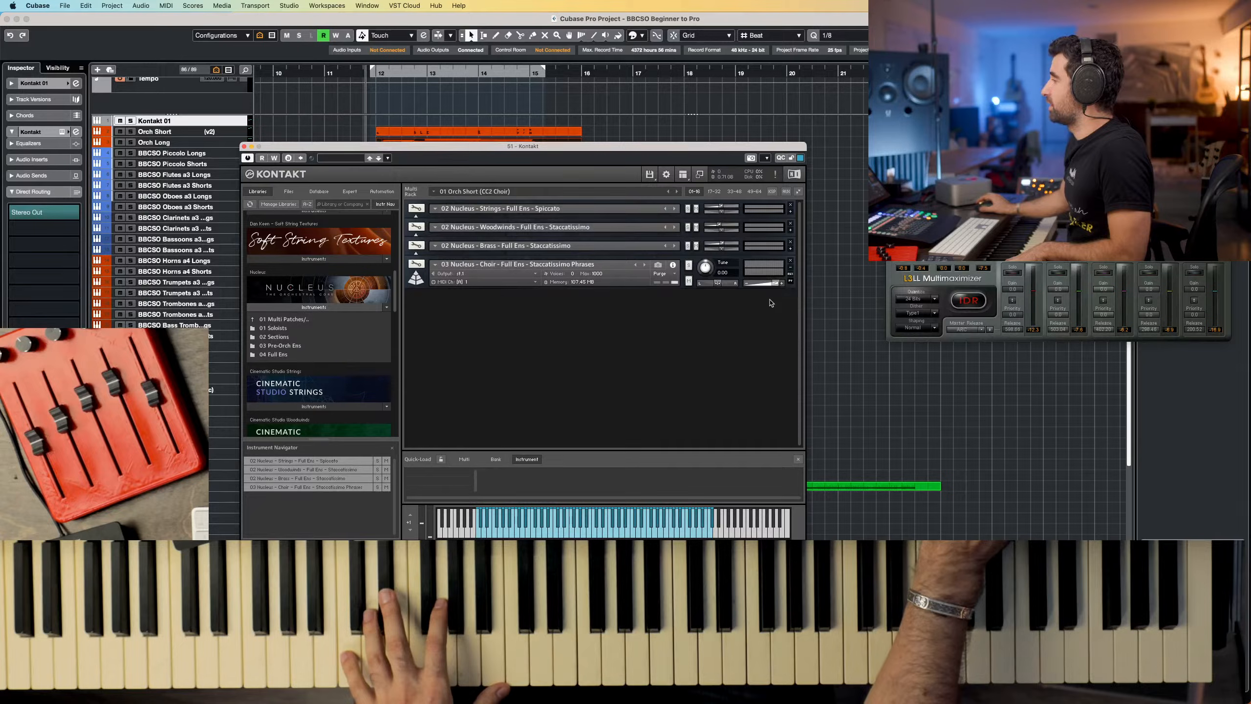
{"action": "left_click", "coordinate": [790, 270]}
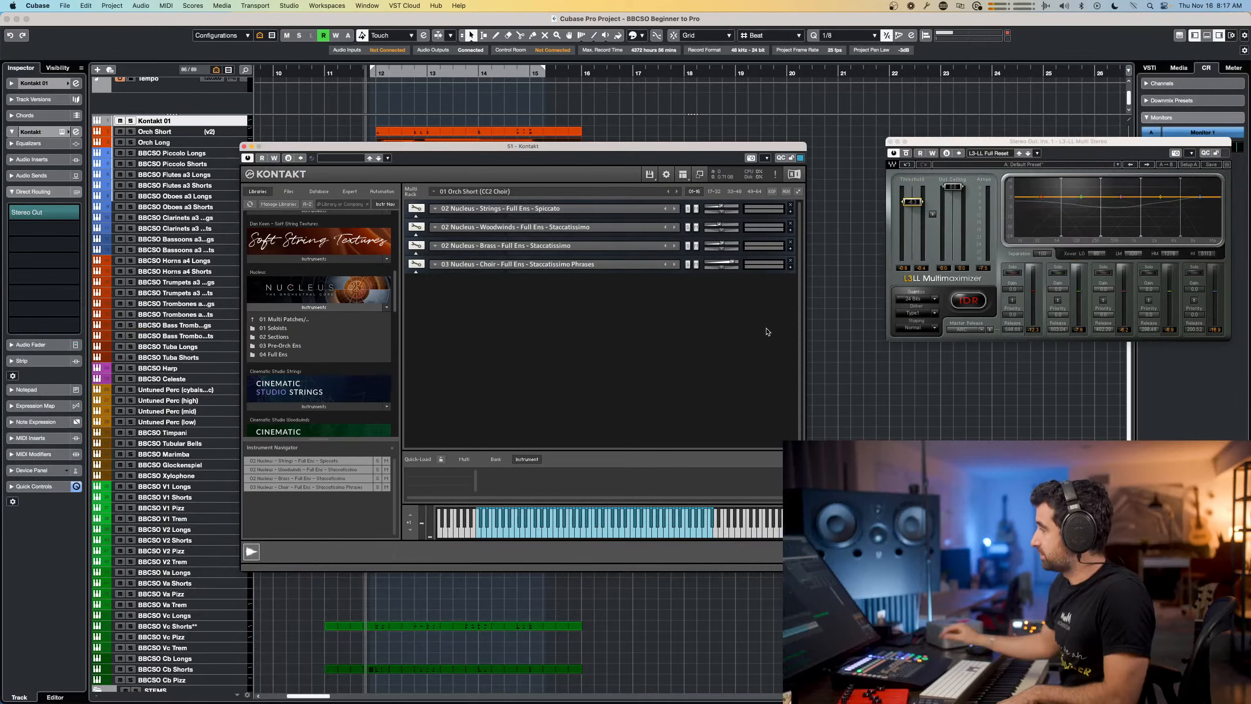
Rename the Kontakt 01 track as Orch Short and route its output to the Ensembles group
{"action": "right_click", "coordinate": [733, 265]}
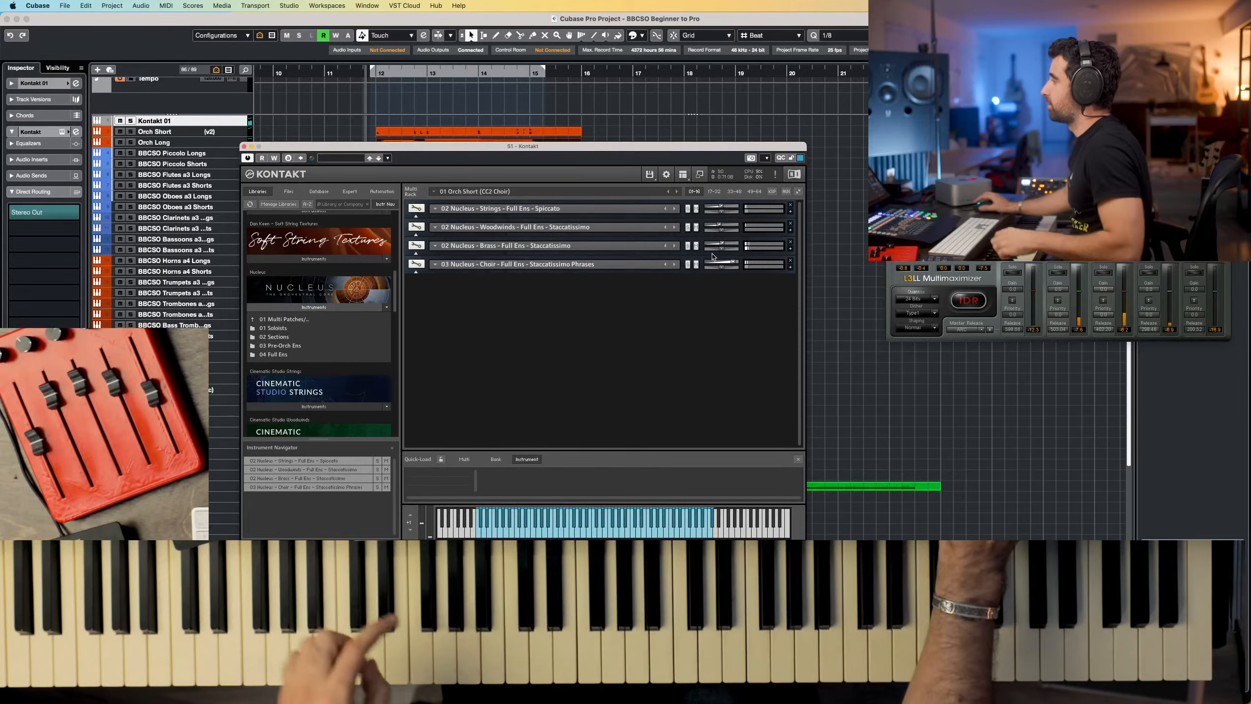
{"action": "mouse_move", "coordinate": [721, 210]}
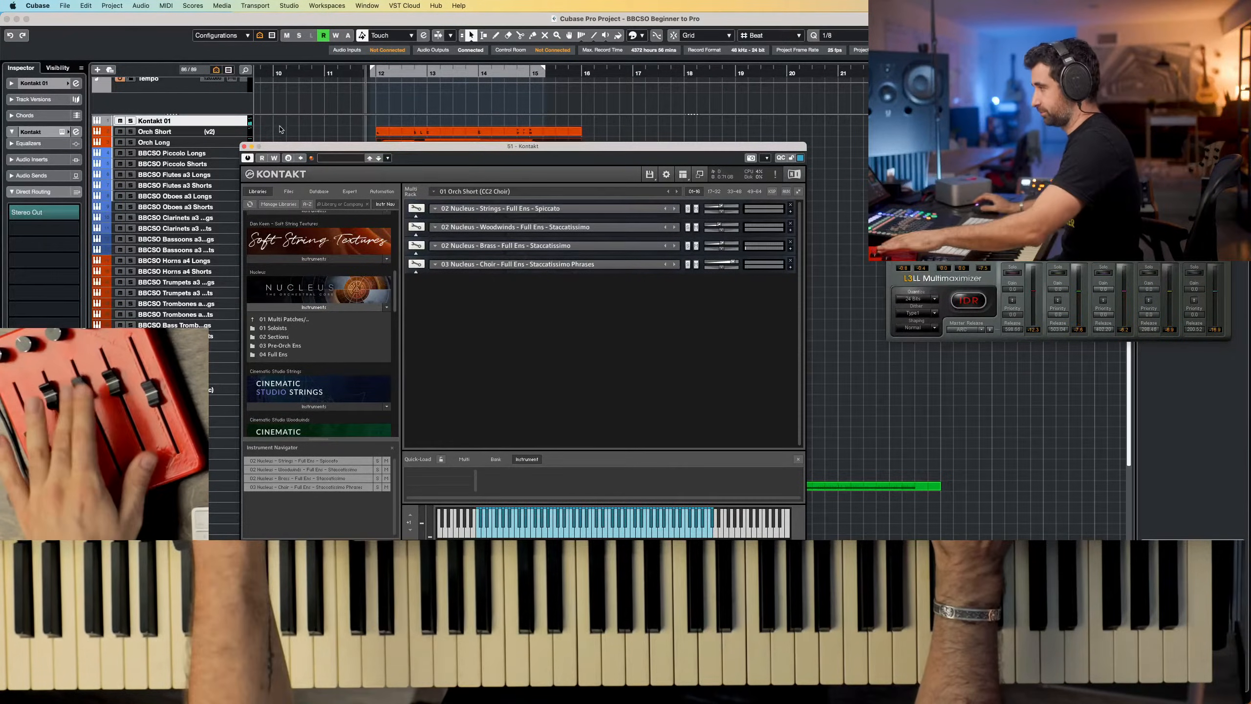
{"action": "left_click", "coordinate": [244, 146]}
{"action": "type", "text": "ORCH"}
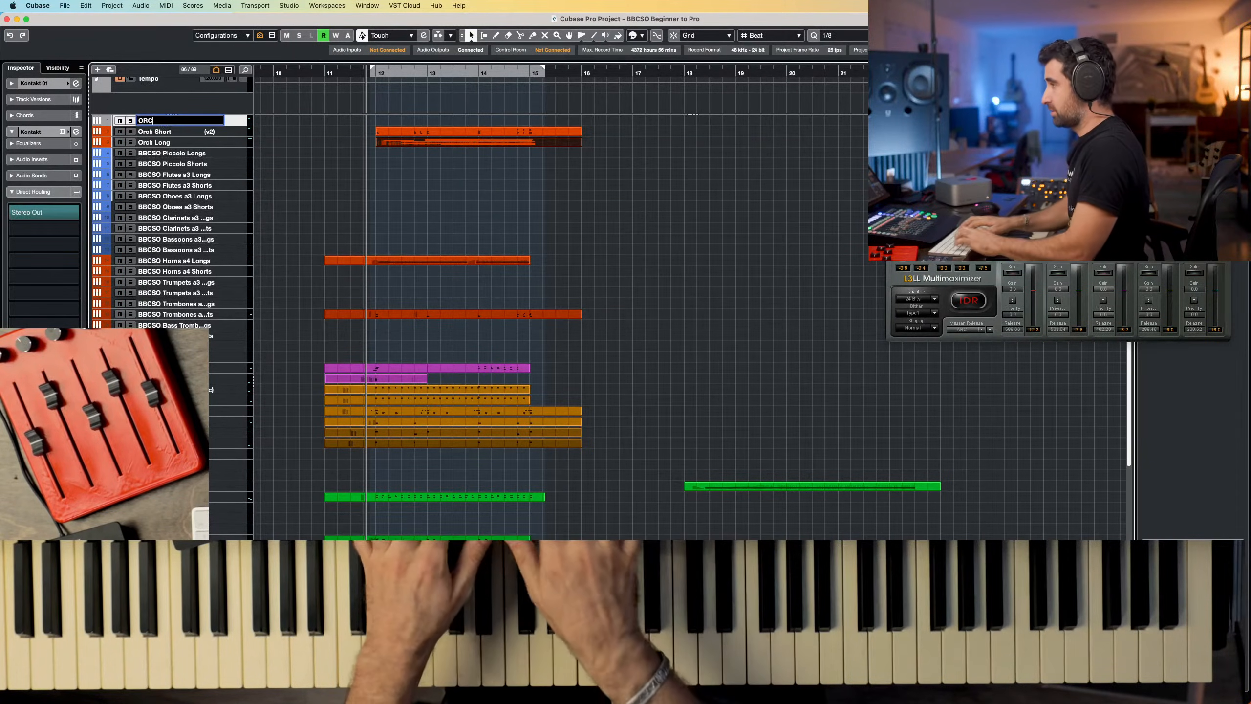
{"action": "key", "text": "BackSpace"}
{"action": "key", "text": "BackSpace"}
{"action": "key", "text": "BackSpace"}
{"action": "key", "text": "BackSpace"}
{"action": "type", "text": "Orch S"}
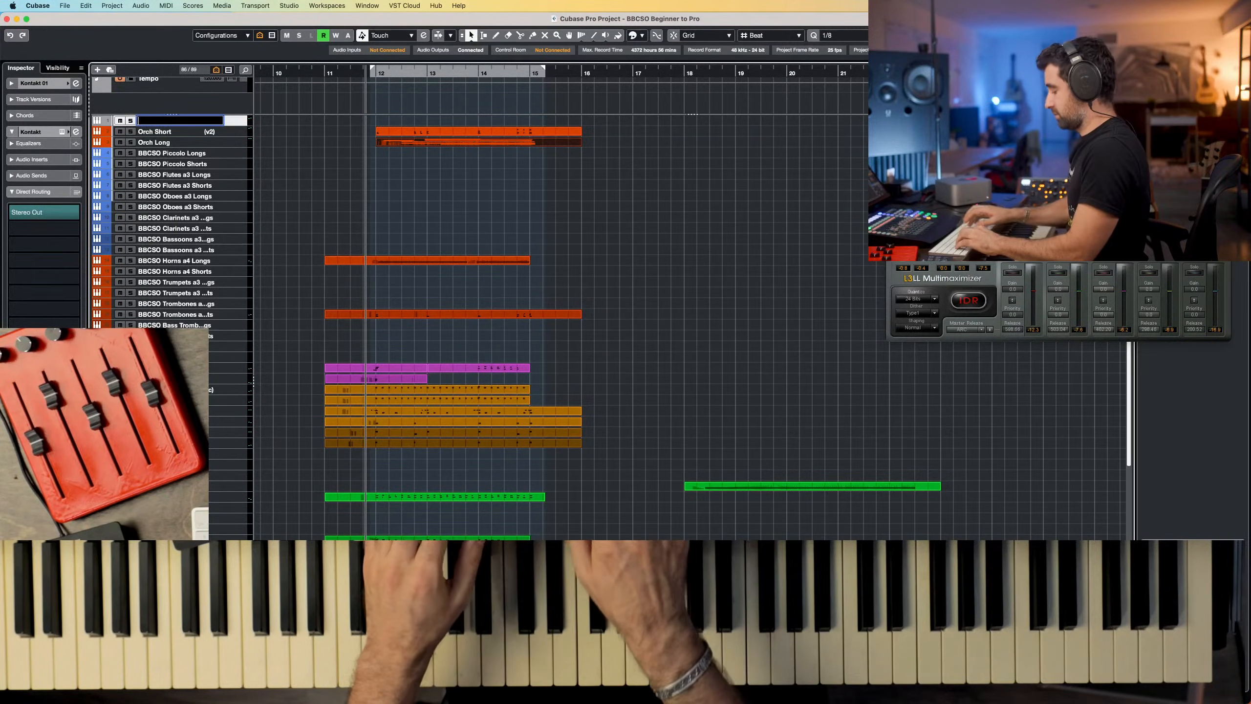
{"action": "type", "text": "hort"}
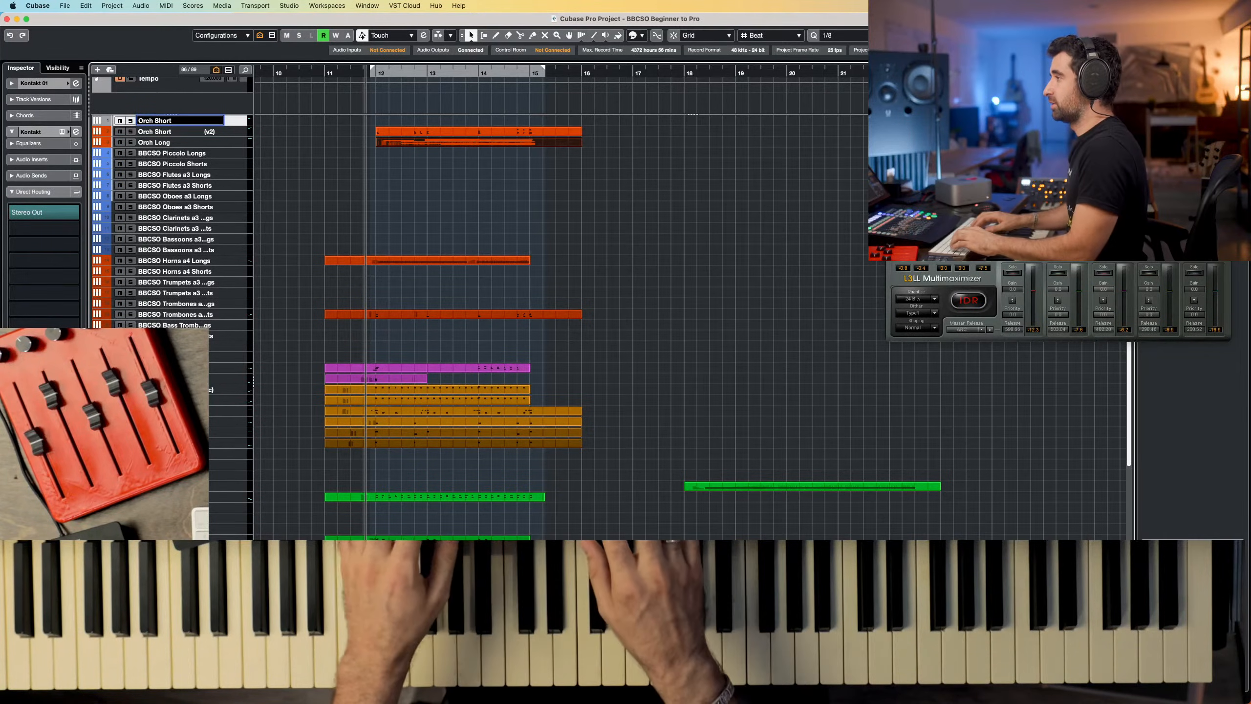
{"action": "key", "text": "Return"}
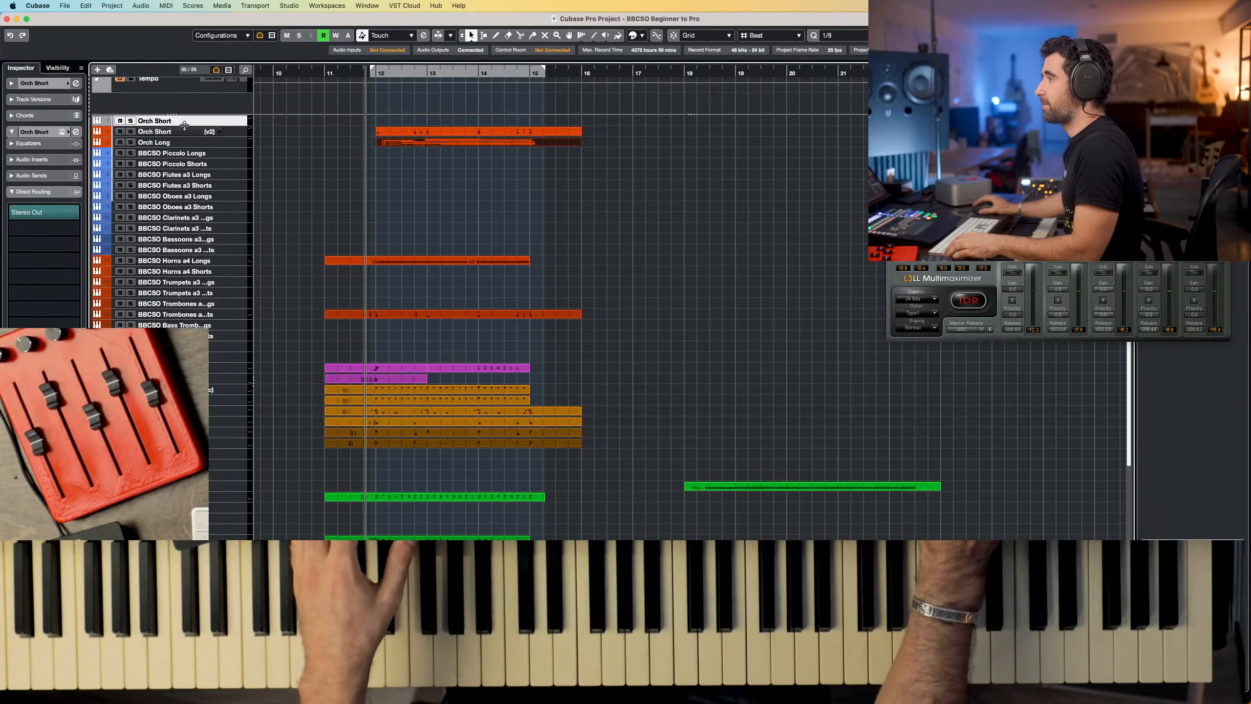
{"action": "left_click", "coordinate": [75, 212]}
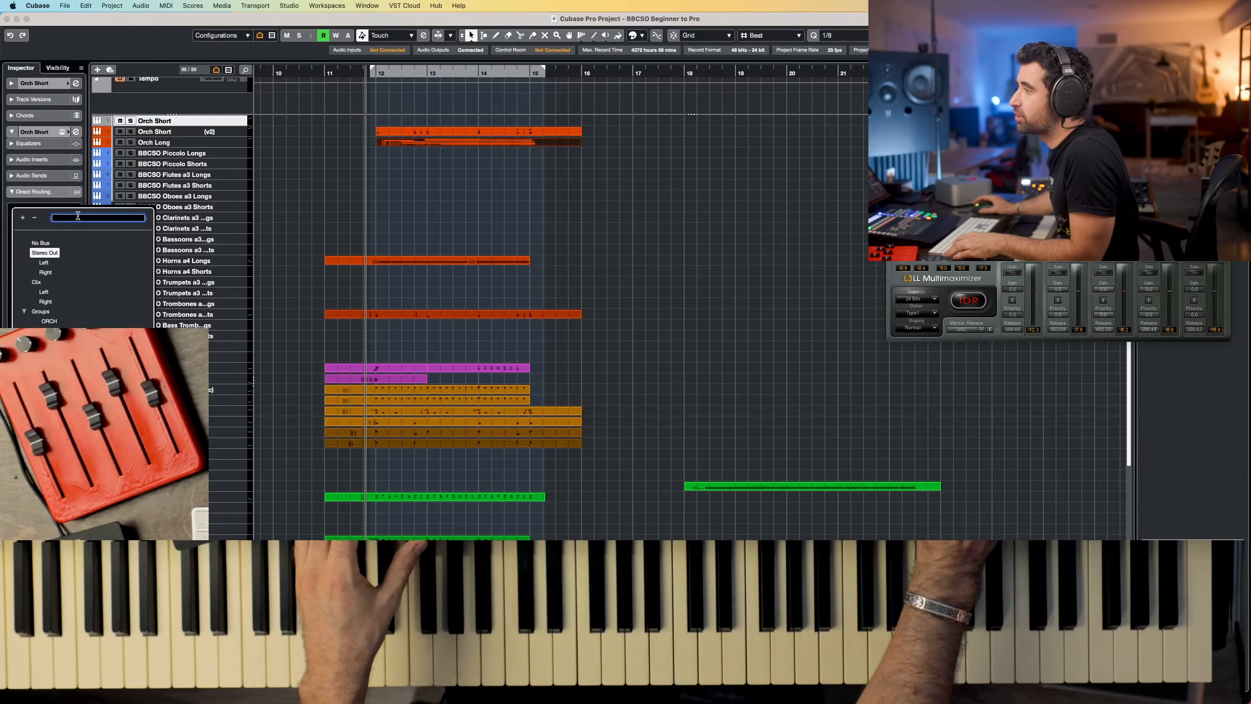
{"action": "left_click", "coordinate": [55, 341]}
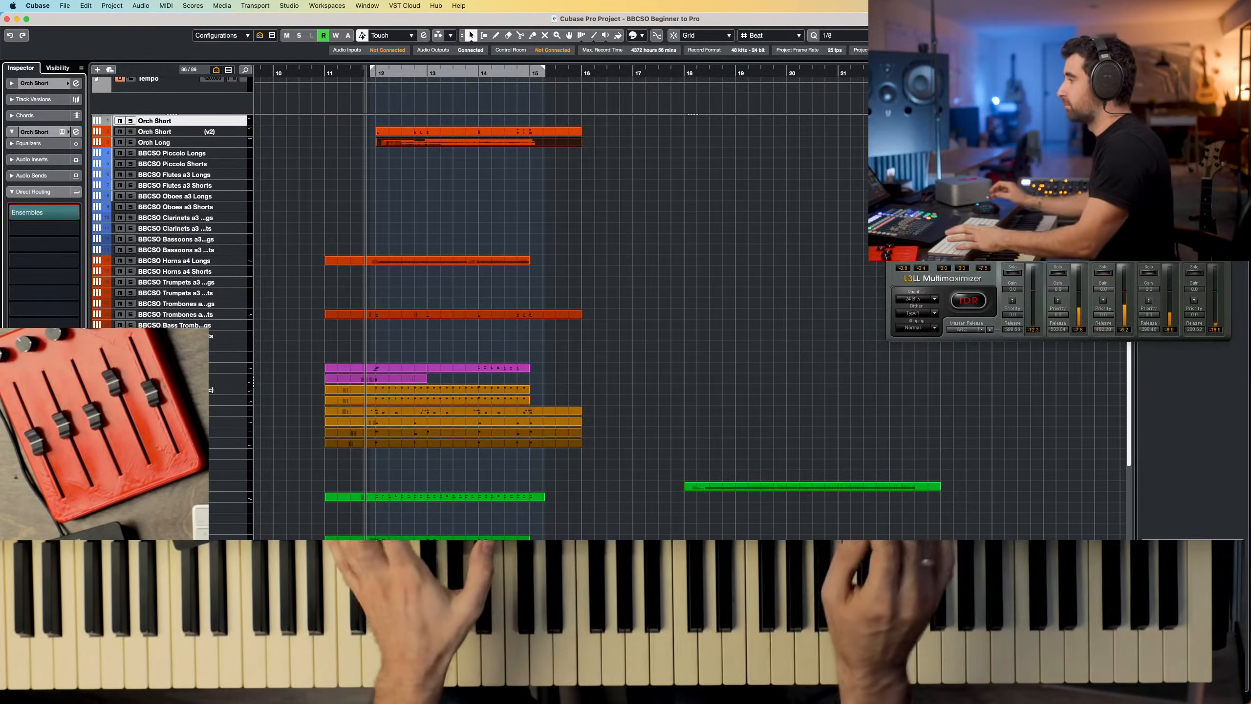
Delete the parts on the Orch Short (v2) and Orch Long tracks and record a new part on the new Orch Short track
{"action": "left_click", "coordinate": [473, 154]}
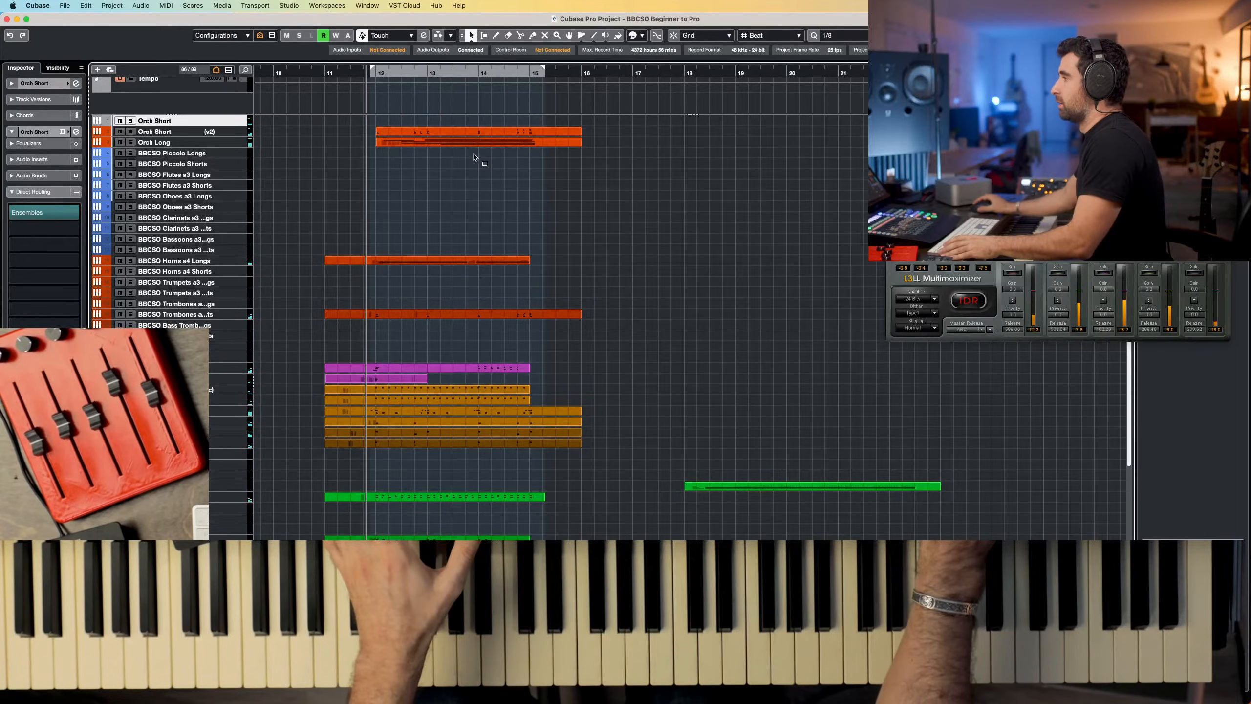
{"action": "left_click_drag", "start_coordinate": [454, 131], "coordinate": [454, 133]}
{"action": "key", "text": "Delete"}
{"action": "key", "text": "space"}
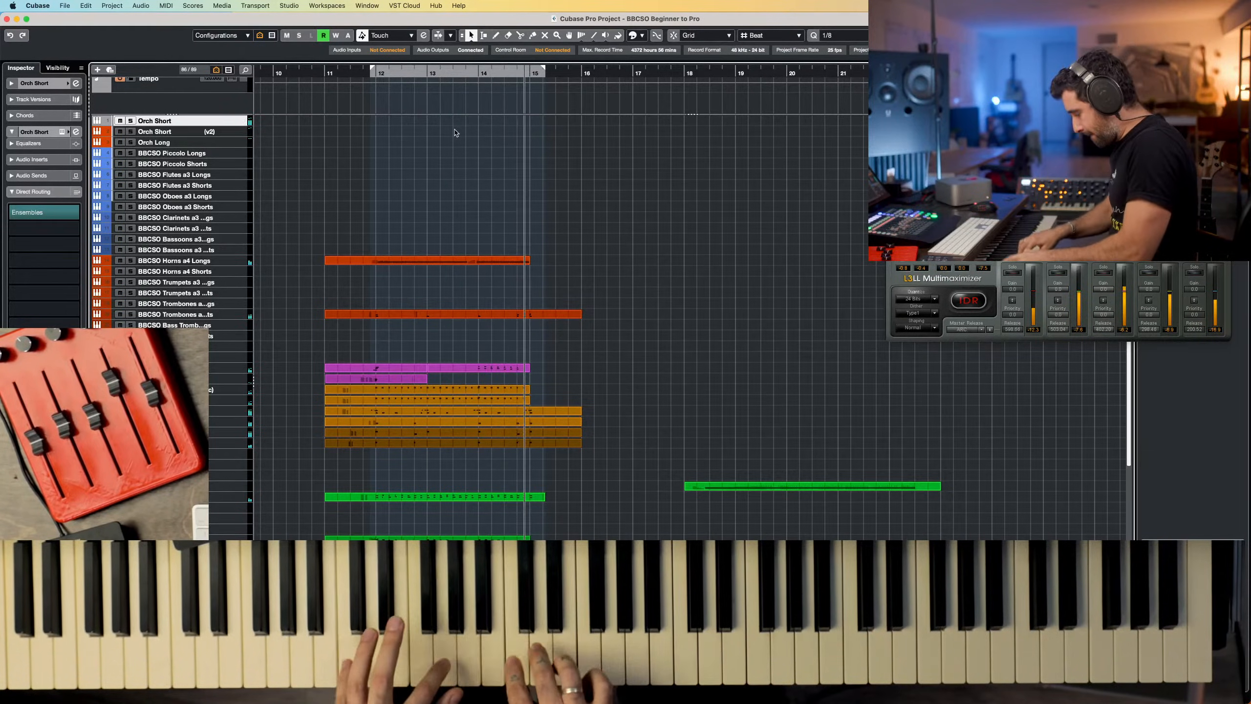
{"action": "key", "text": "space"}
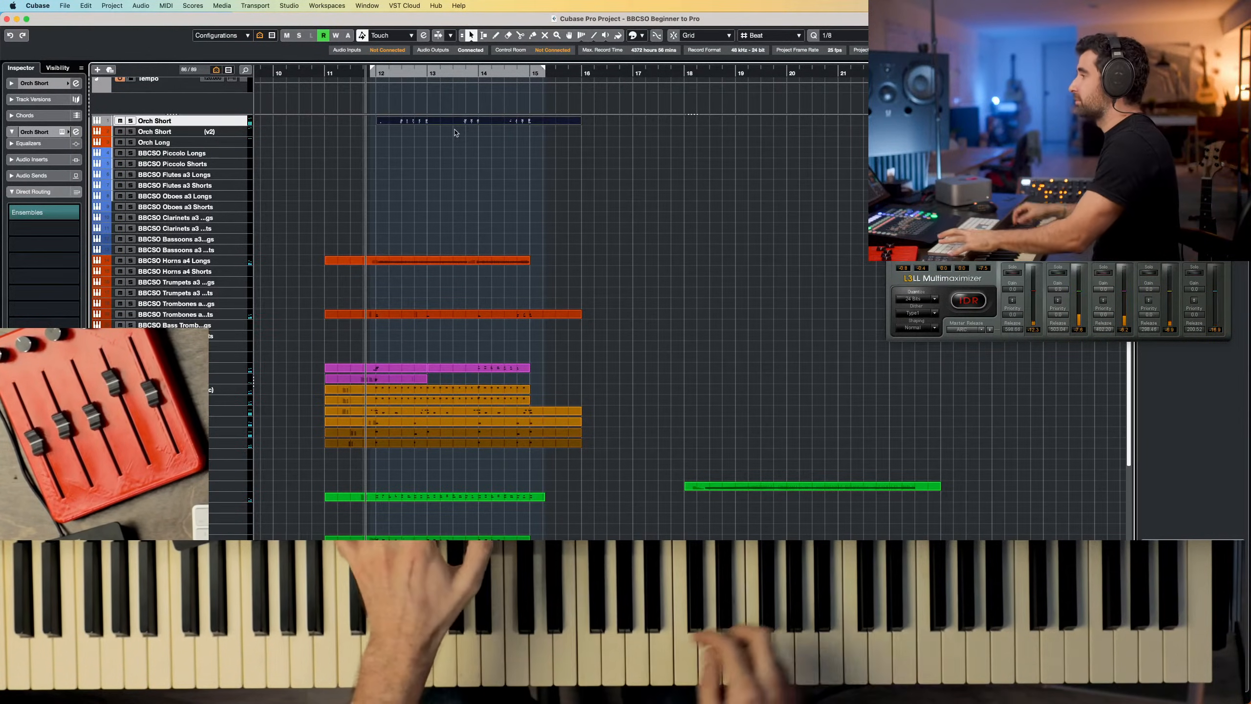
Play back the new Orch Short part, examine its notes in the Key Editor, and close the editor
{"action": "key", "text": "space"}
{"action": "left_click", "coordinate": [457, 149]}
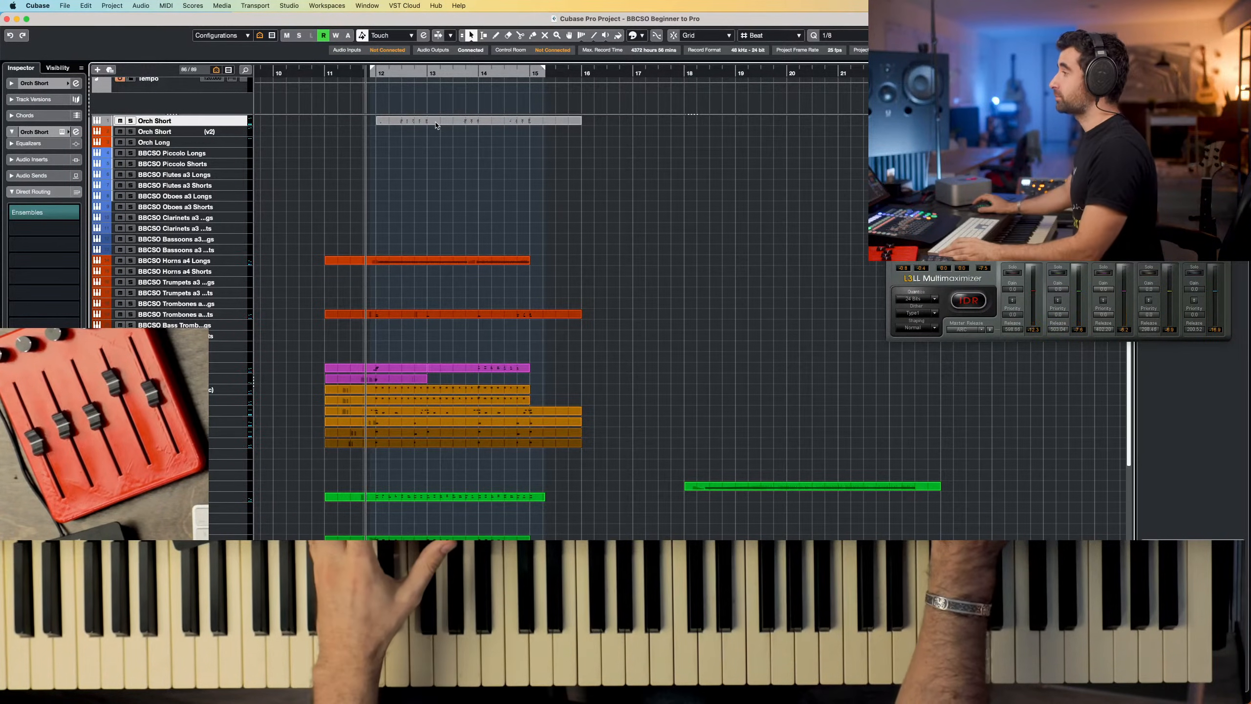
{"action": "double_click", "coordinate": [435, 124]}
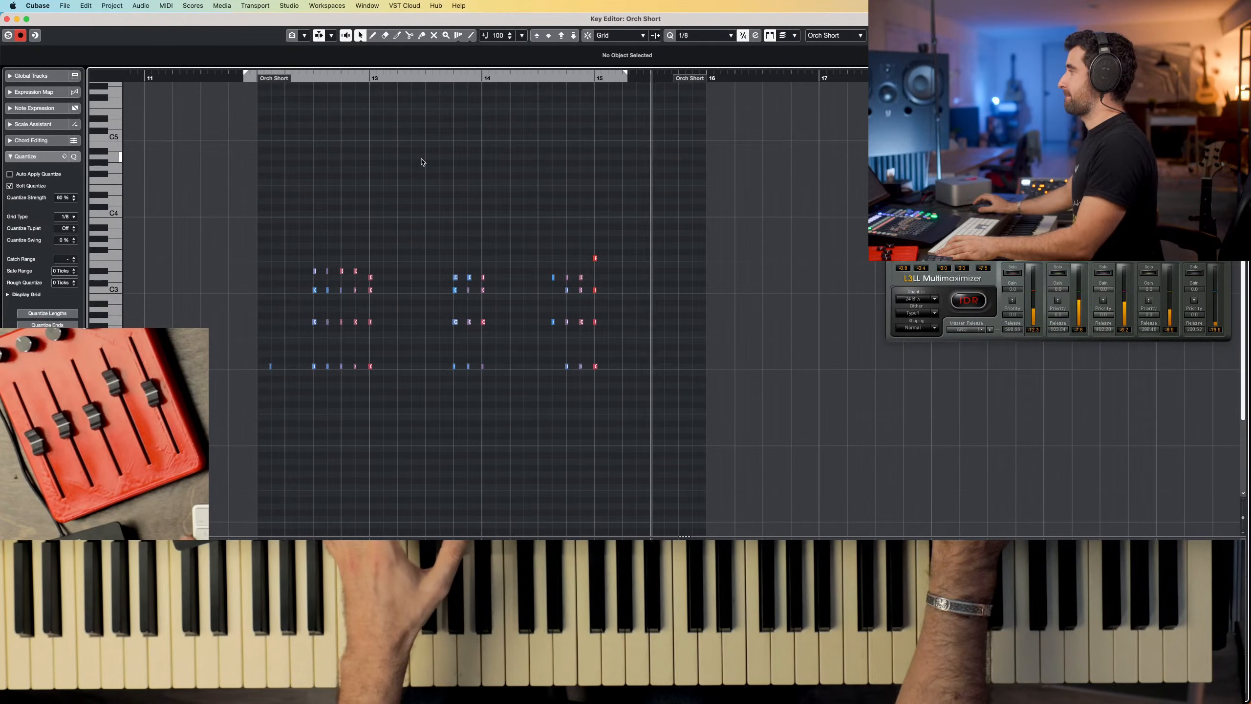
{"action": "key", "text": "space"}
{"action": "key", "text": "Return"}
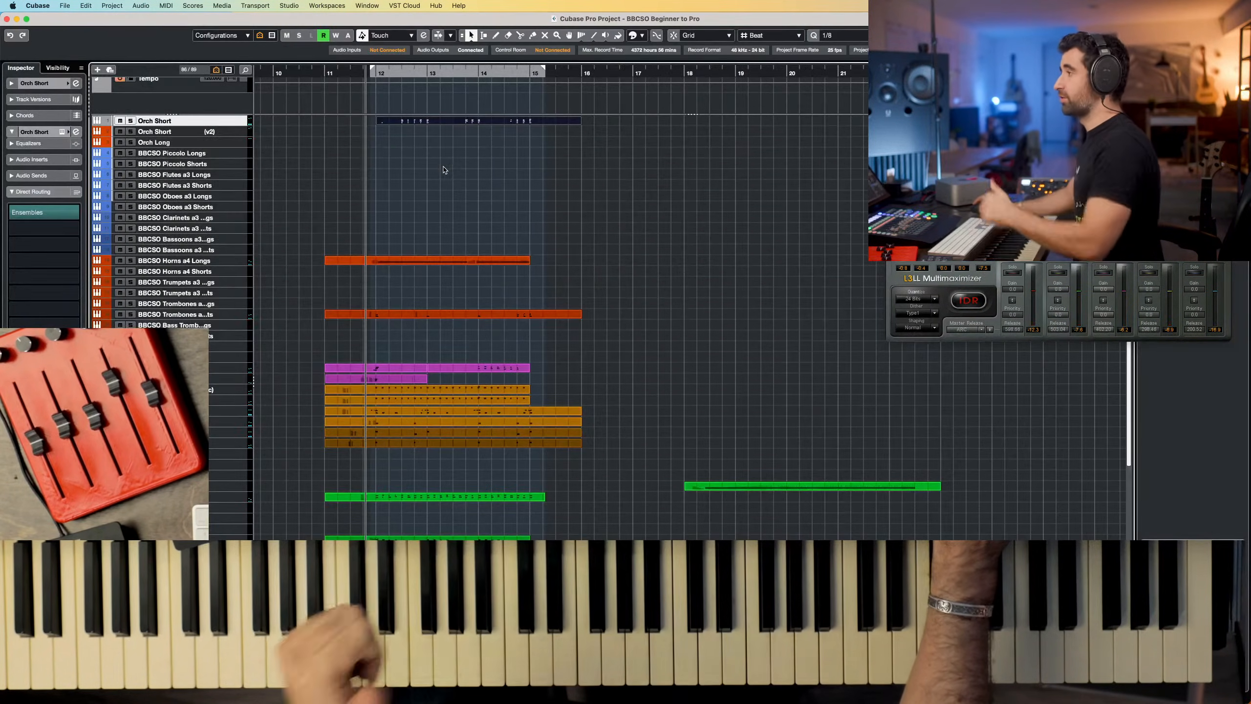
Duplicate the new Orch Short track and check the multi loaded in the copy's Kontakt instrument
{"action": "right_click", "coordinate": [167, 125]}
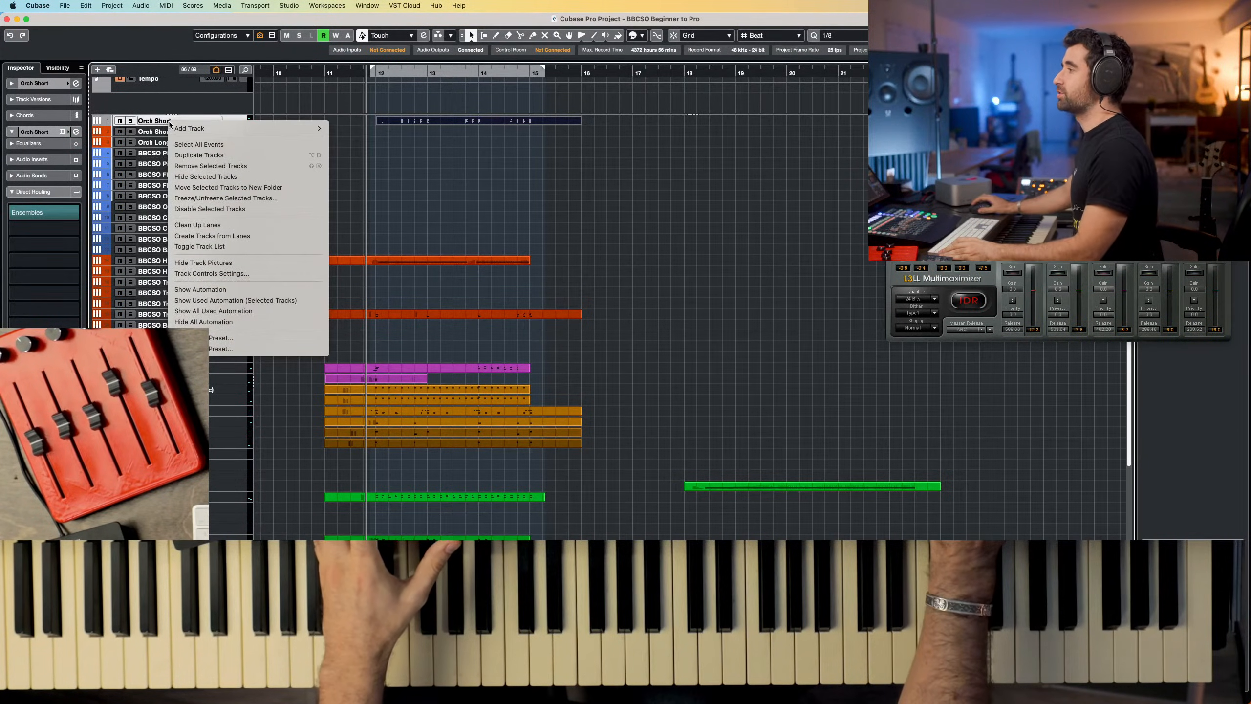
{"action": "left_click", "coordinate": [197, 154]}
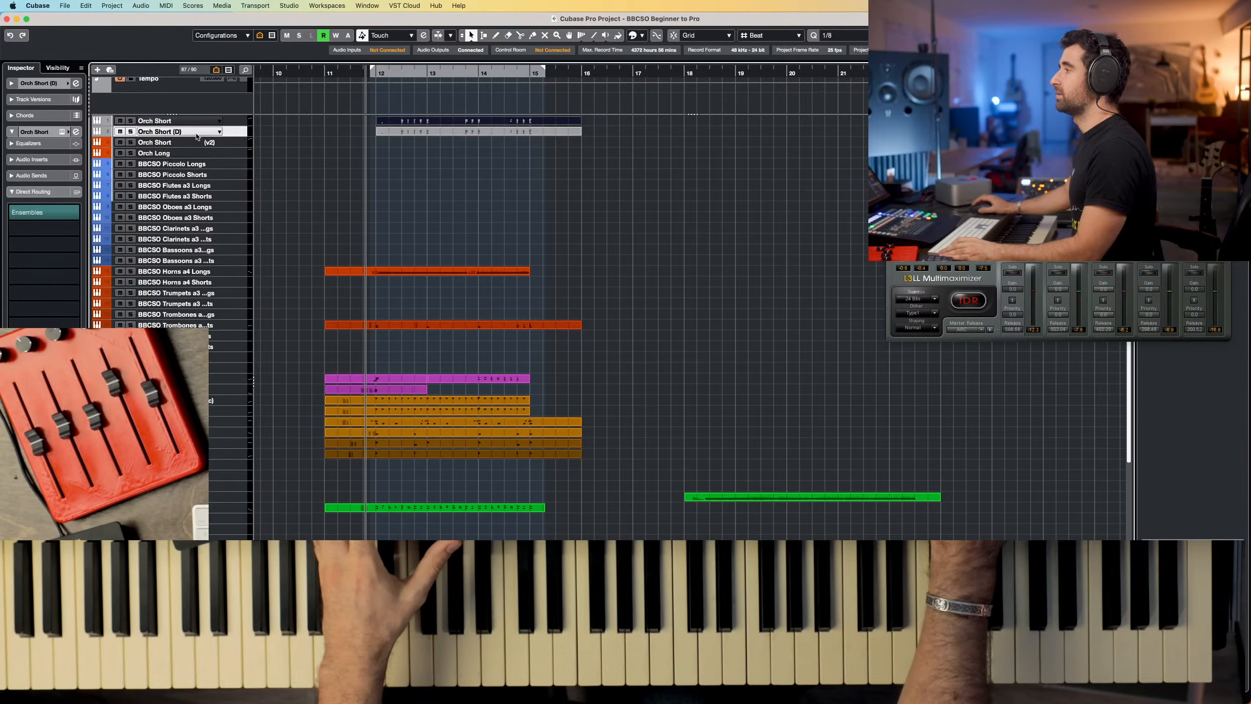
{"action": "key", "text": "e"}
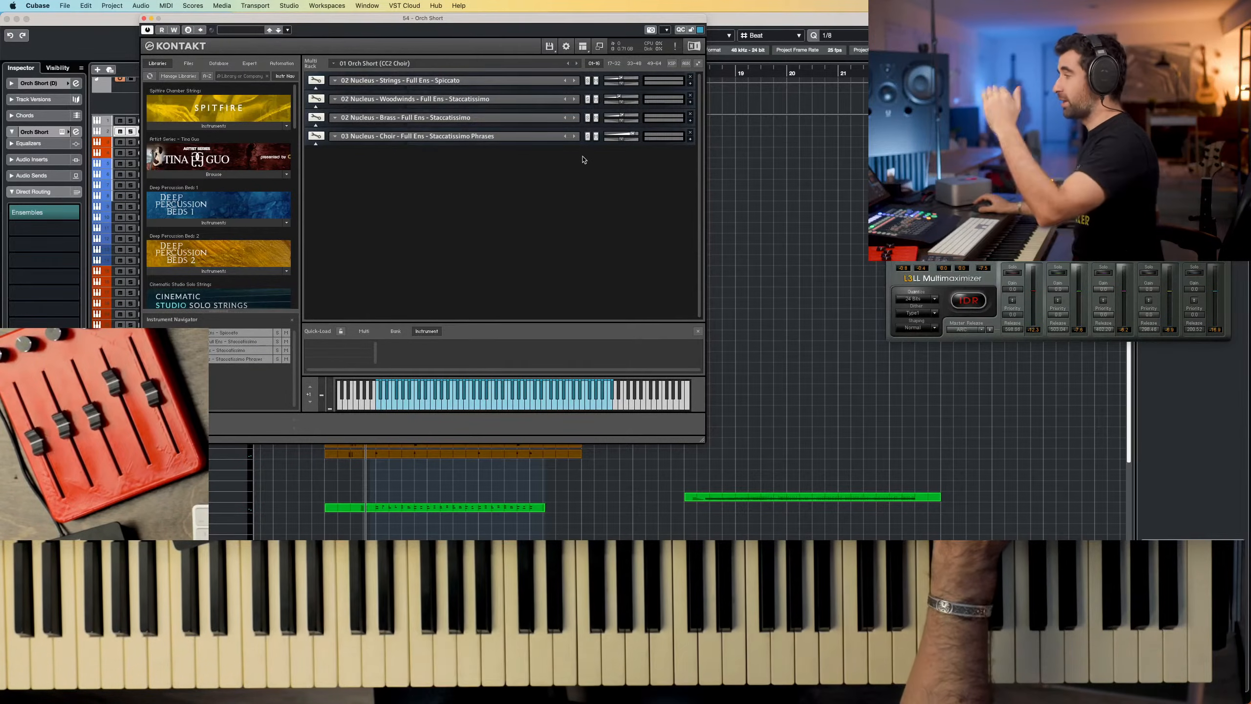
{"action": "left_click", "coordinate": [143, 18]}
Open the original Orch Short's Nucleus strings instrument in edit mode and add a 2-band EQ to the first group insert effects slot
{"action": "left_click", "coordinate": [201, 123]}
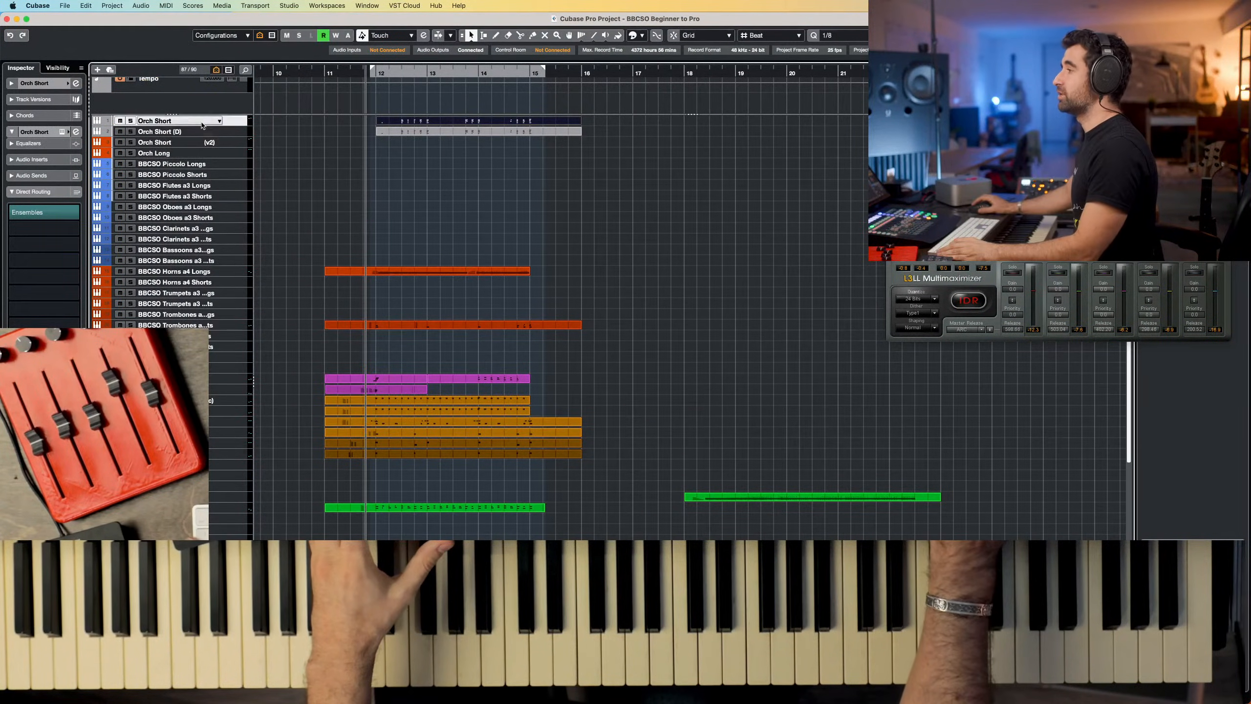
{"action": "key", "text": "e"}
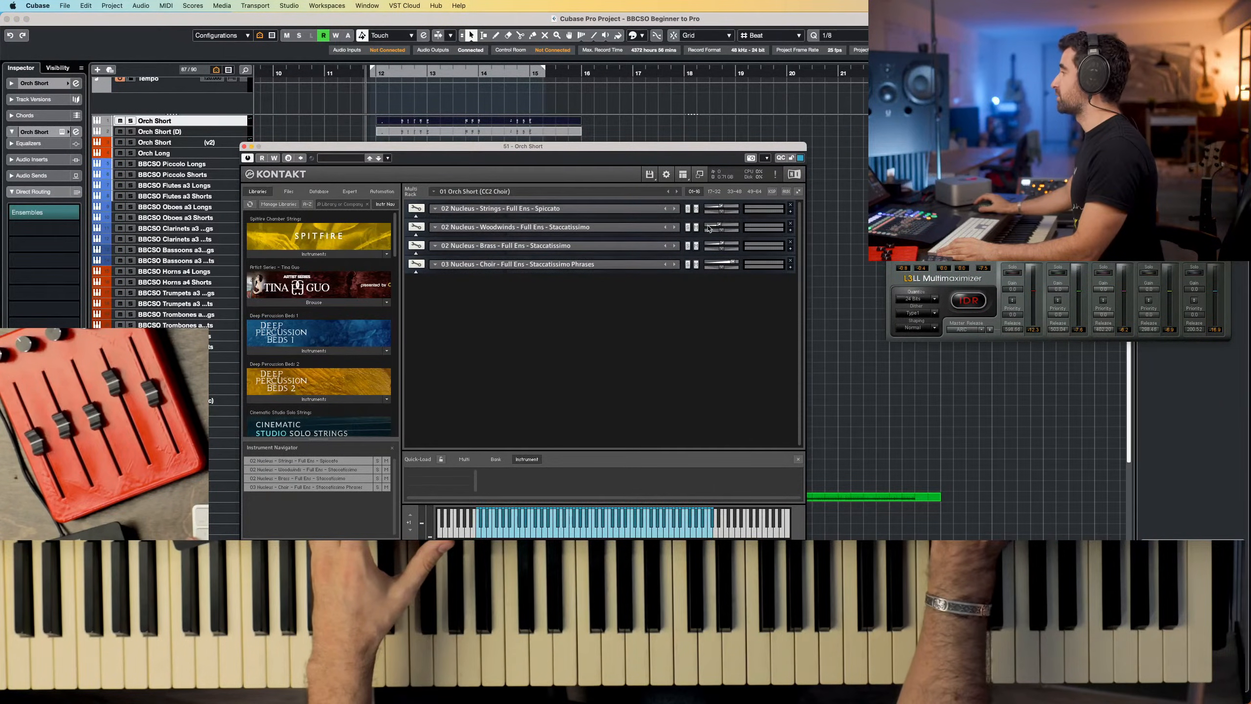
{"action": "left_click", "coordinate": [416, 209]}
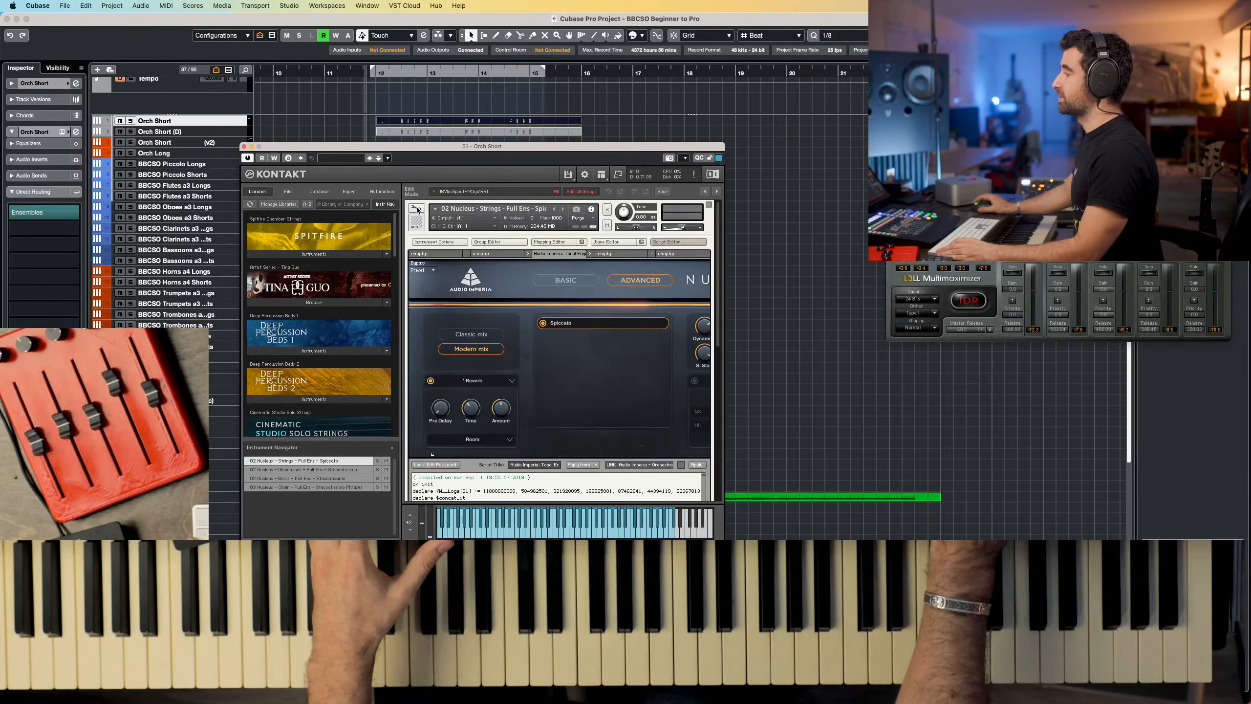
{"action": "scroll", "coordinate": [488, 315], "scroll_direction": "down", "scroll_amount": 5}
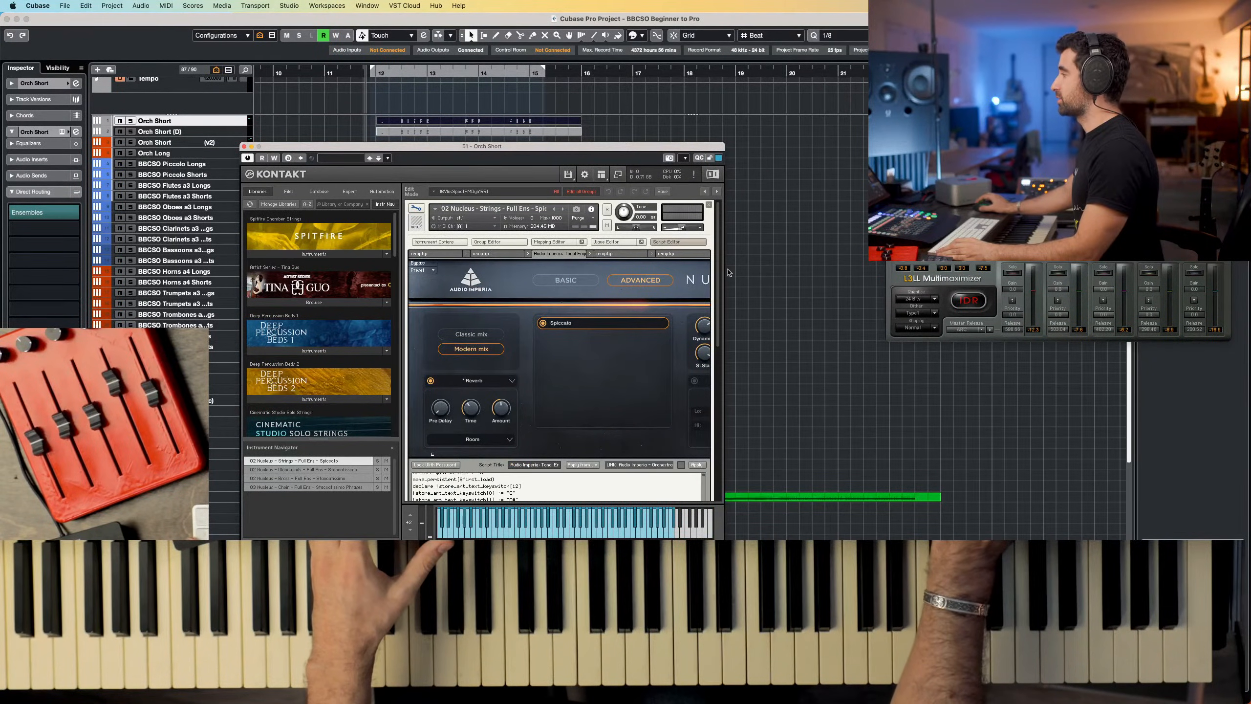
{"action": "left_click_drag", "start_coordinate": [719, 275], "coordinate": [720, 411]}
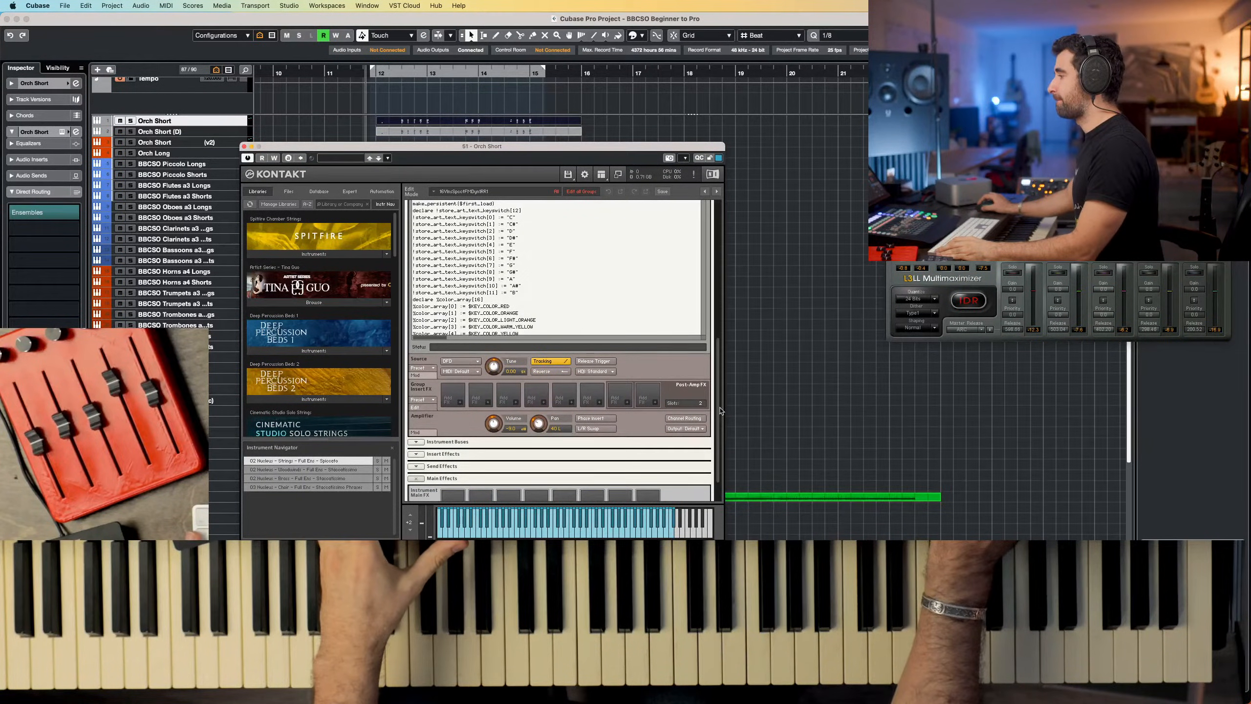
{"action": "left_click_drag", "start_coordinate": [720, 409], "coordinate": [721, 412]}
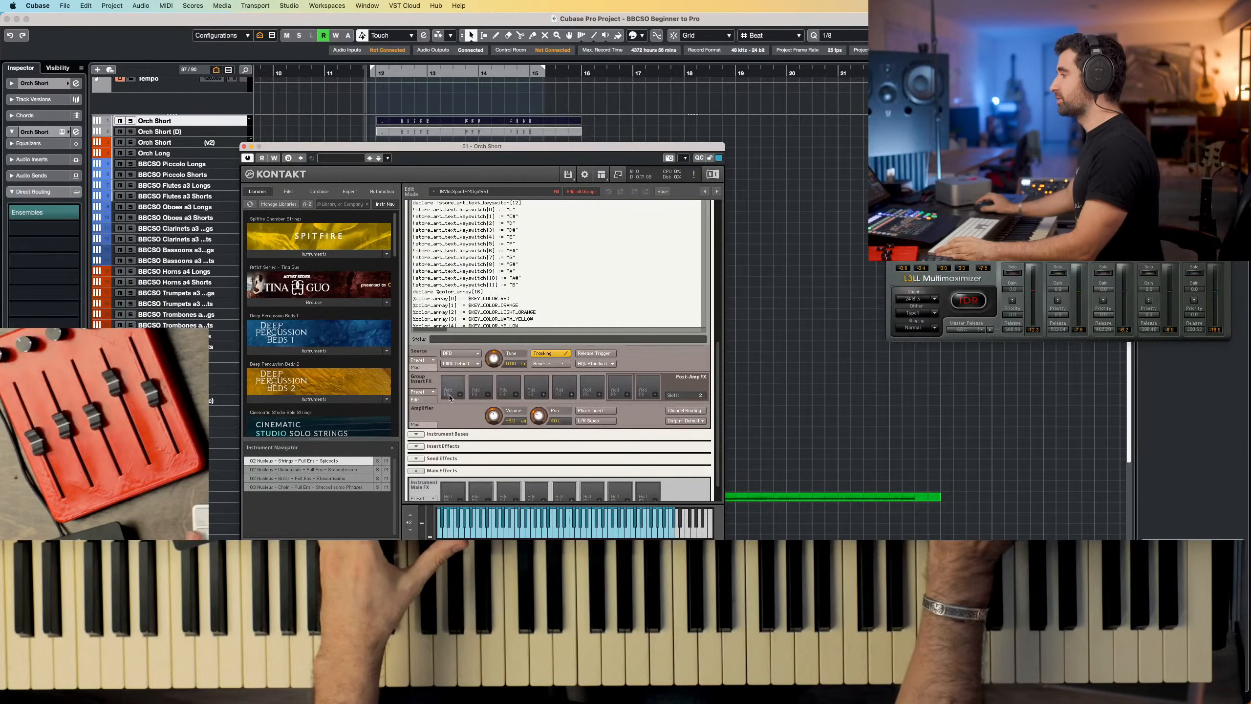
{"action": "left_click", "coordinate": [459, 395]}
{"action": "mouse_move", "coordinate": [488, 413]}
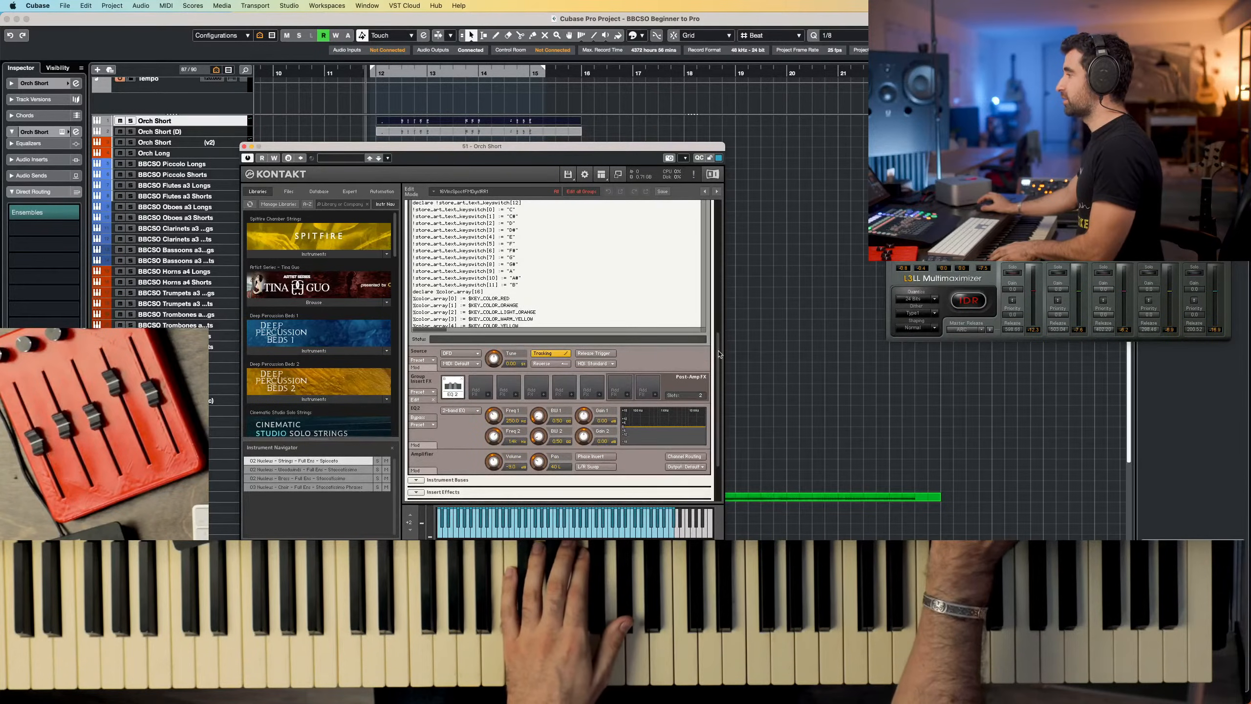
Solo the strings instrument and set its first EQ band to 230 Hz, adjusting that band's bandwidth and gain
{"action": "scroll", "coordinate": [719, 354], "scroll_direction": "up", "scroll_amount": 10}
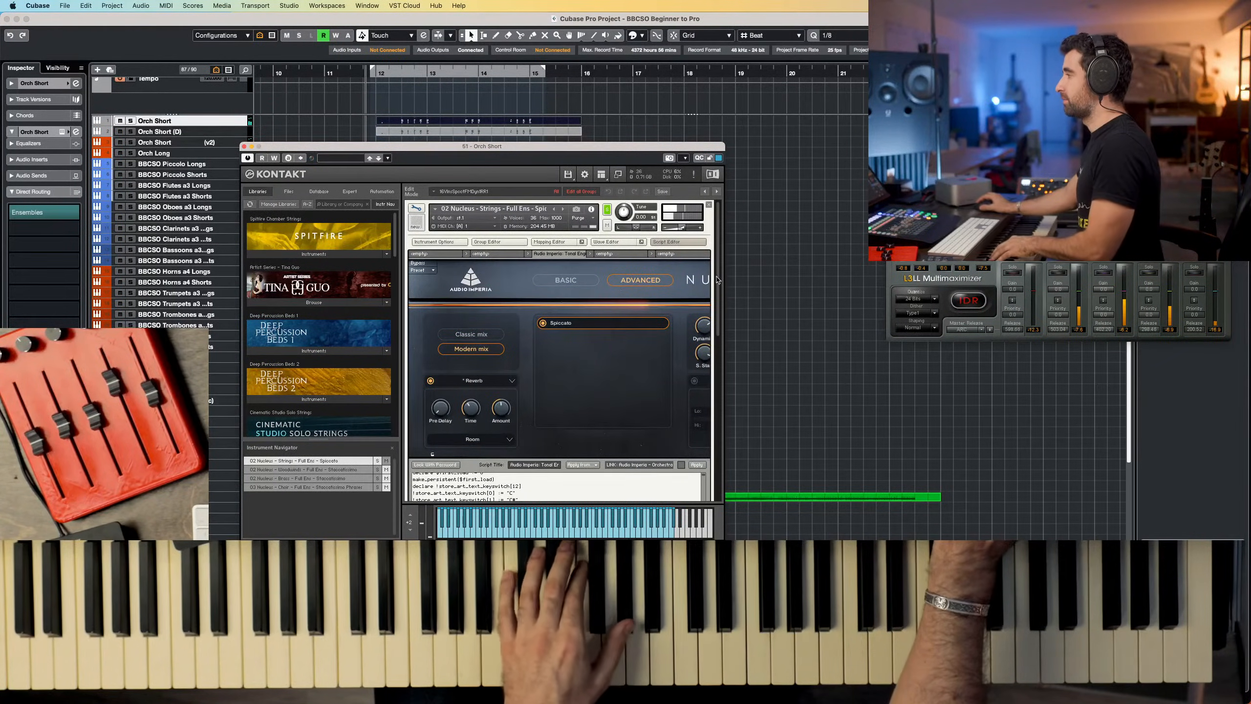
{"action": "left_click_drag", "start_coordinate": [717, 280], "coordinate": [731, 446]}
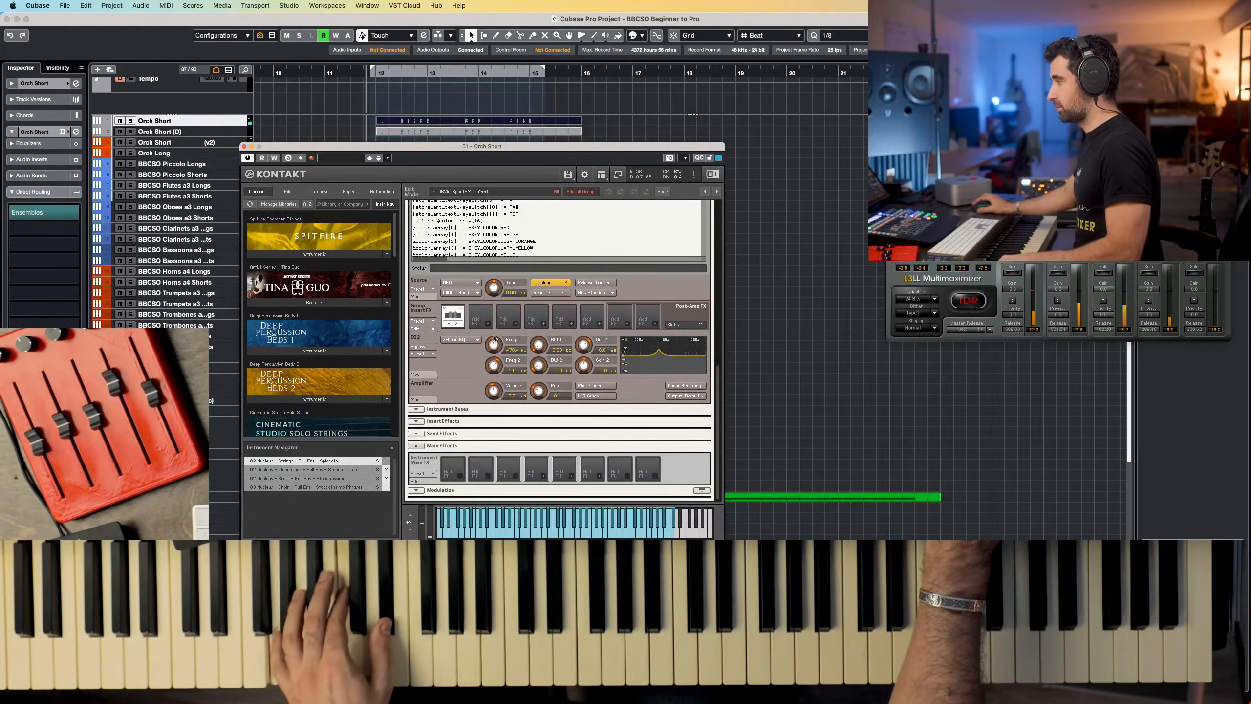
{"action": "left_click_drag", "start_coordinate": [494, 338], "coordinate": [501, 349]}
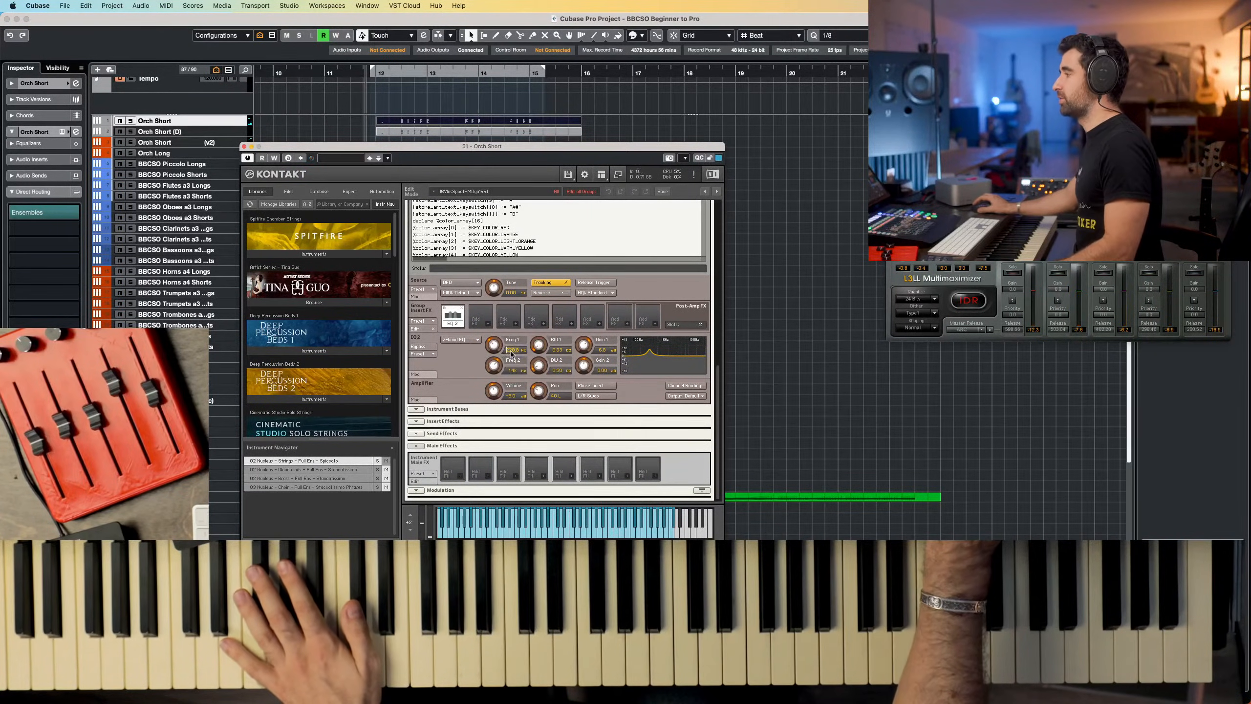
{"action": "type", "text": "230"}
{"action": "key", "text": "Return"}
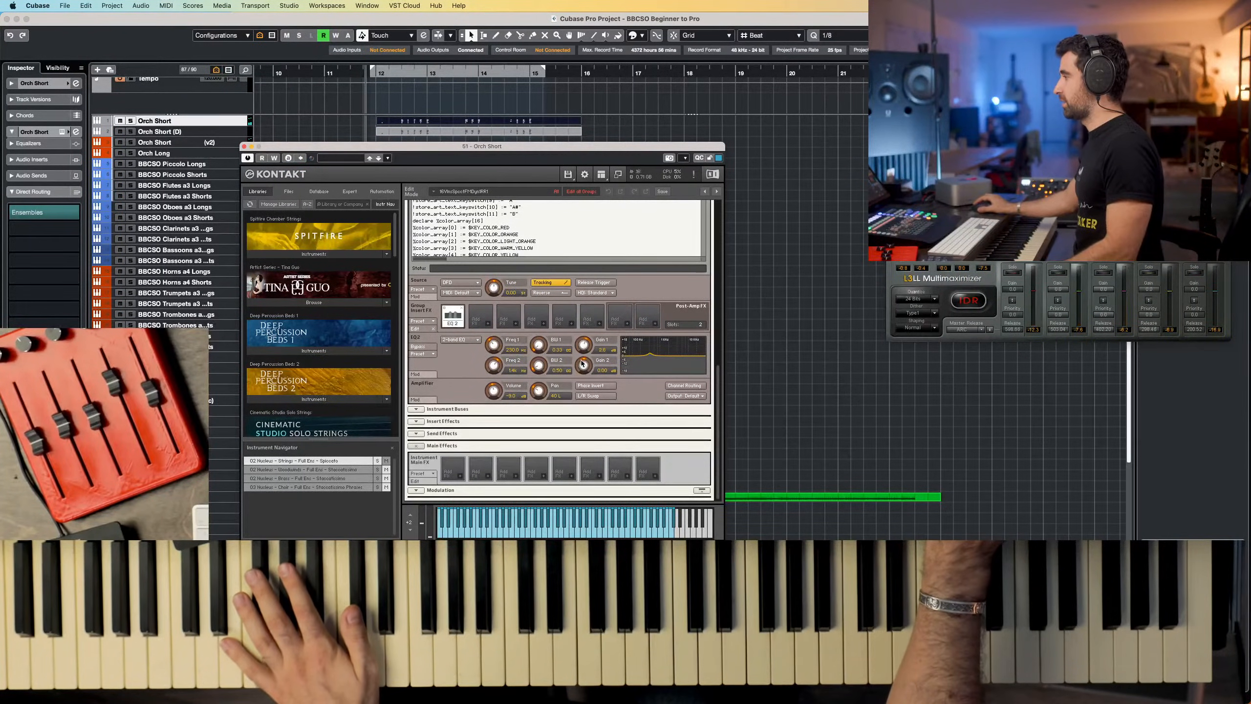
{"action": "left_click_drag", "start_coordinate": [581, 373], "coordinate": [541, 345]}
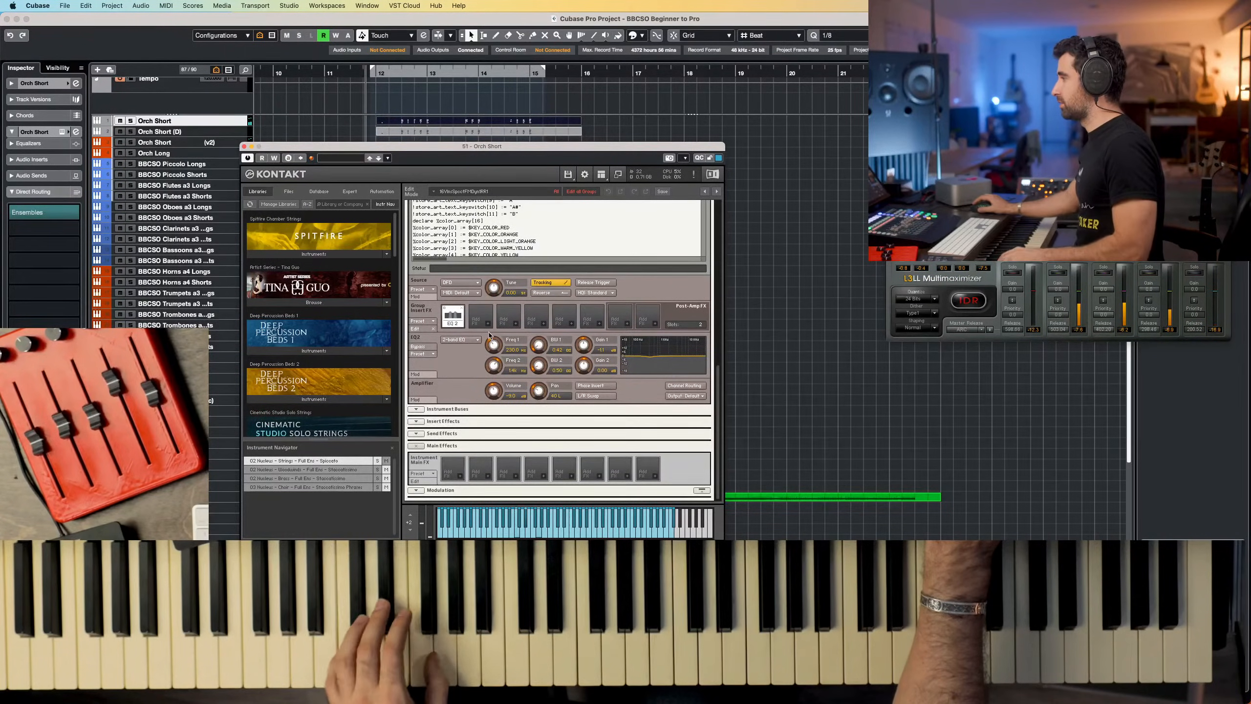
Compare the strings sound with the group EQ bypassed and active
{"action": "left_click", "coordinate": [423, 347]}
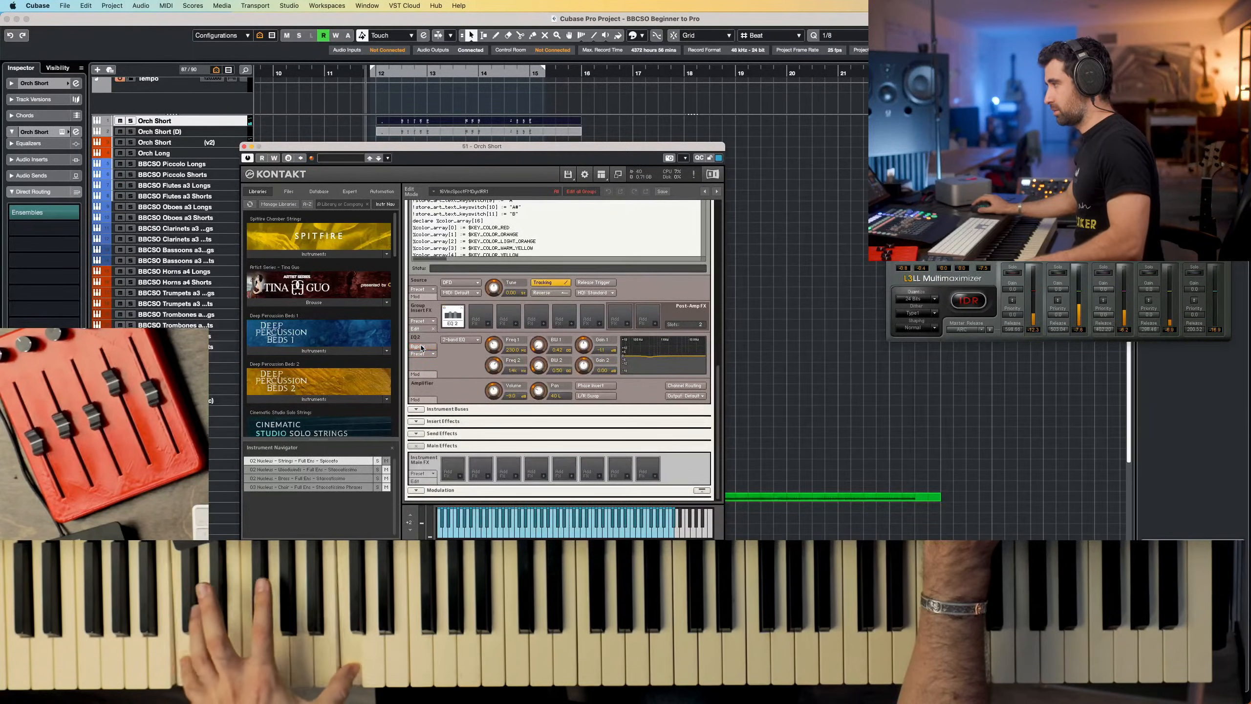
{"action": "left_click", "coordinate": [422, 346]}
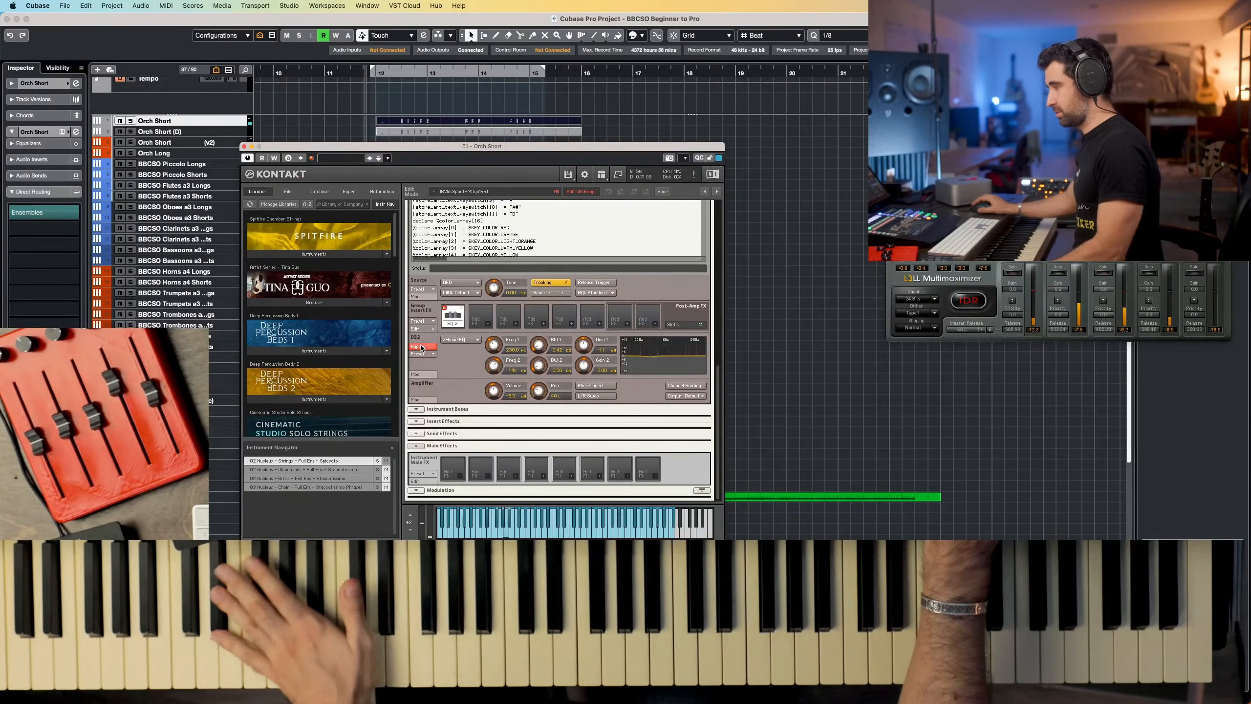
{"action": "left_click", "coordinate": [422, 347]}
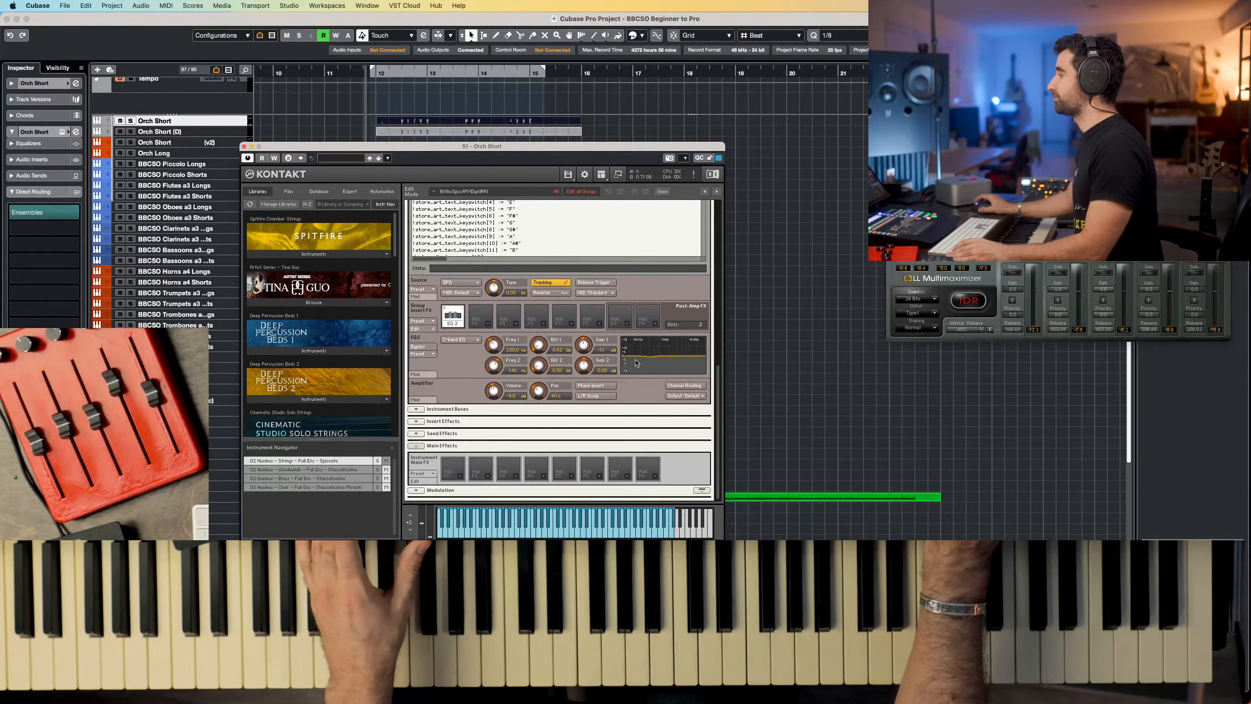
Leave the strings instrument's edit mode and turn off its solo in the multi rack
{"action": "left_click_drag", "start_coordinate": [721, 384], "coordinate": [718, 202]}
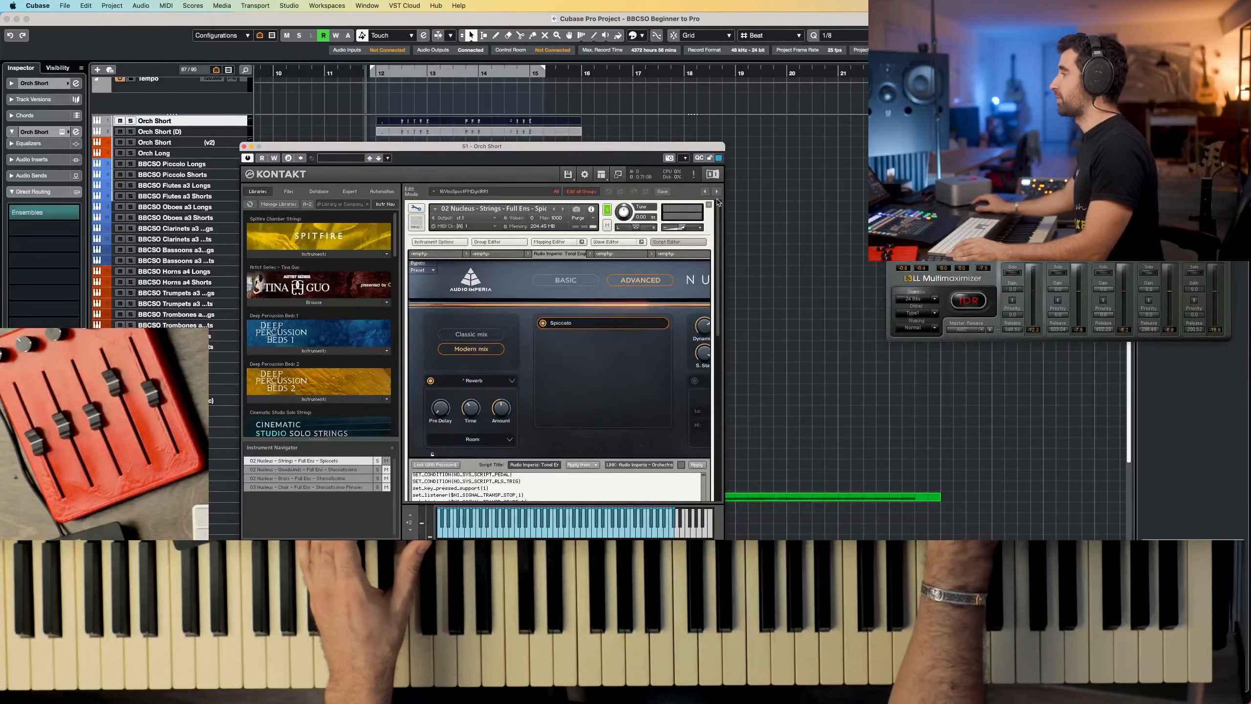
{"action": "left_click", "coordinate": [417, 207]}
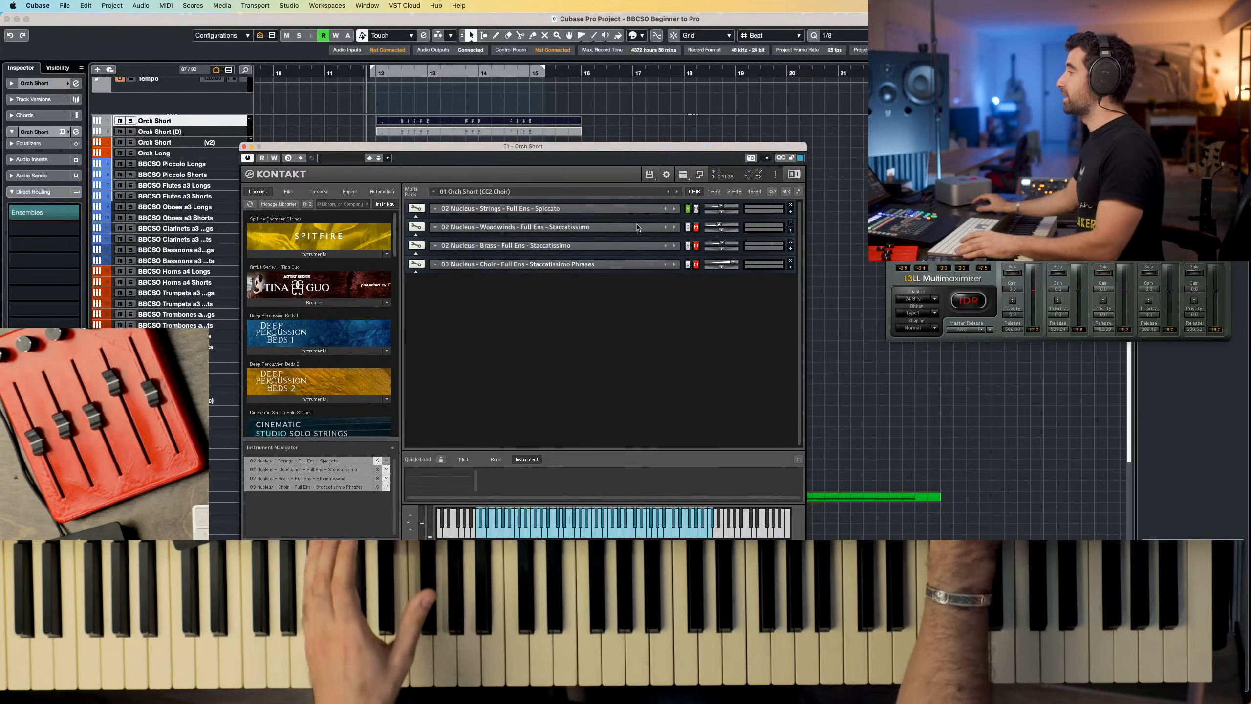
{"action": "left_click", "coordinate": [688, 209]}
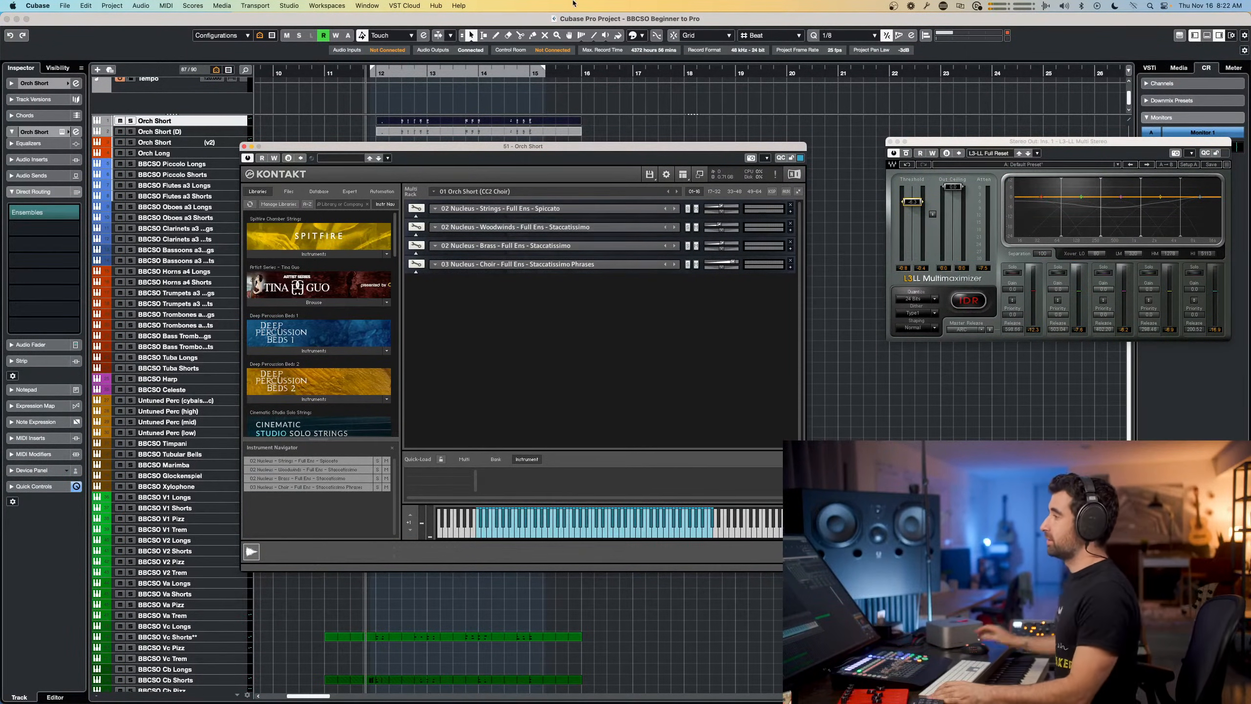
Close the Kontakt window and rename the duplicated Orch Short track as Orch Long
{"action": "left_click", "coordinate": [244, 147]}
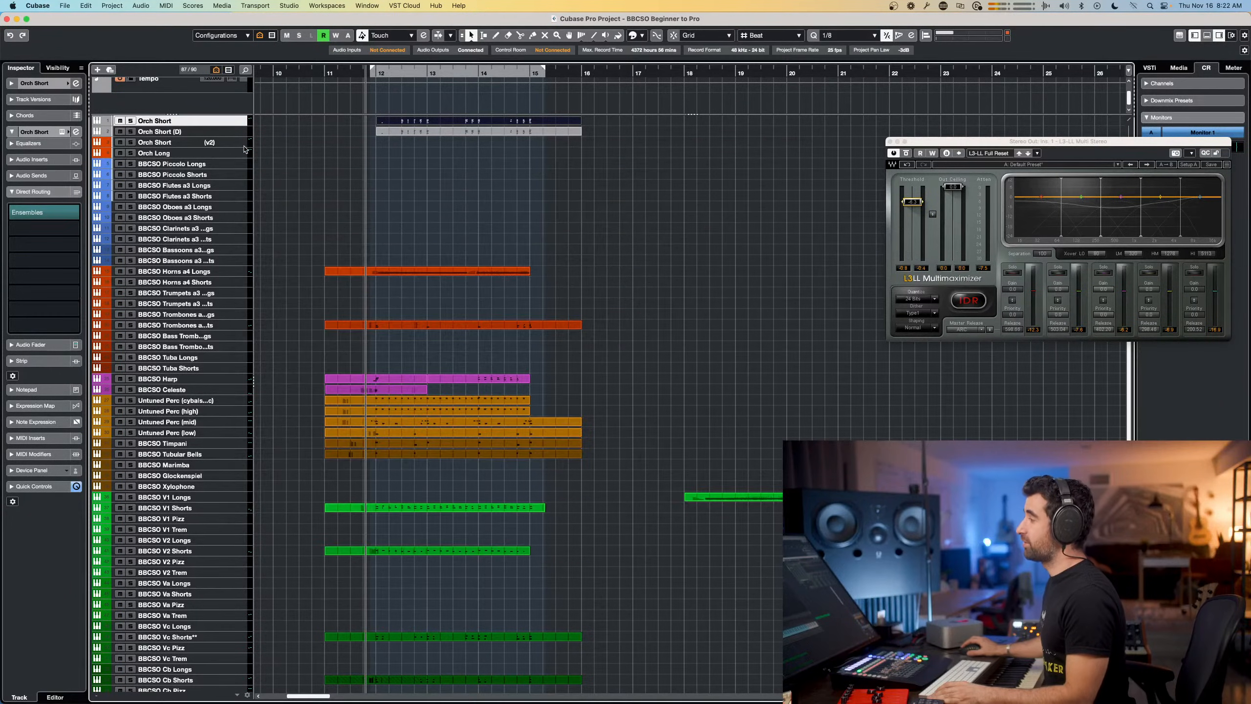
{"action": "left_click", "coordinate": [180, 133]}
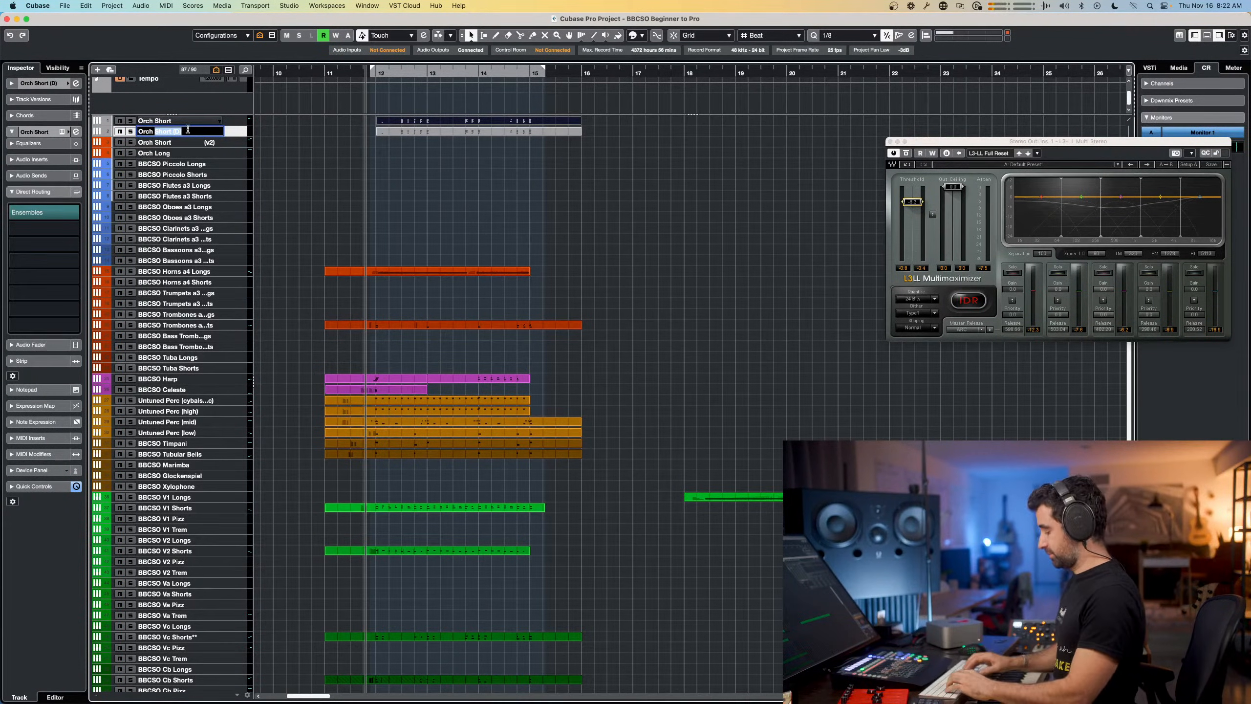
{"action": "type", "text": "Long"}
{"action": "key", "text": "Return"}
Open Orch Long's Kontakt instance and remove its Nucleus strings, woodwinds, brass and choir instruments without saving changes
{"action": "key", "text": "F11"}
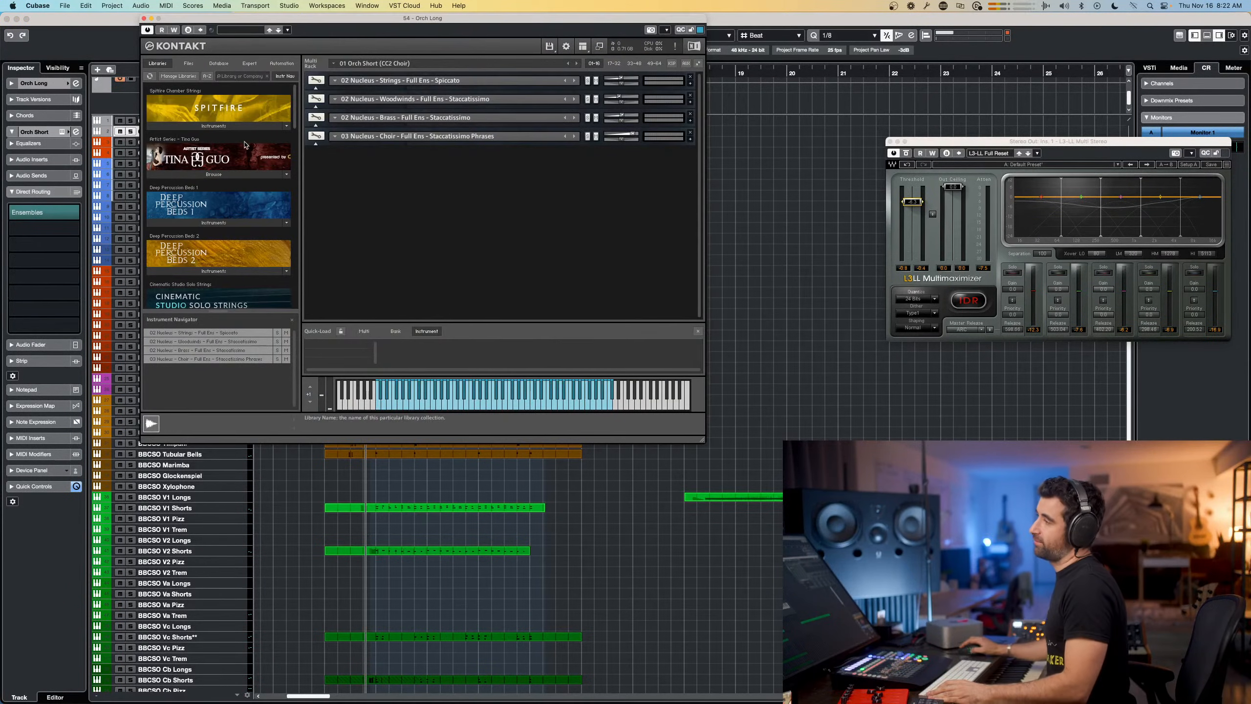
{"action": "left_click", "coordinate": [690, 77]}
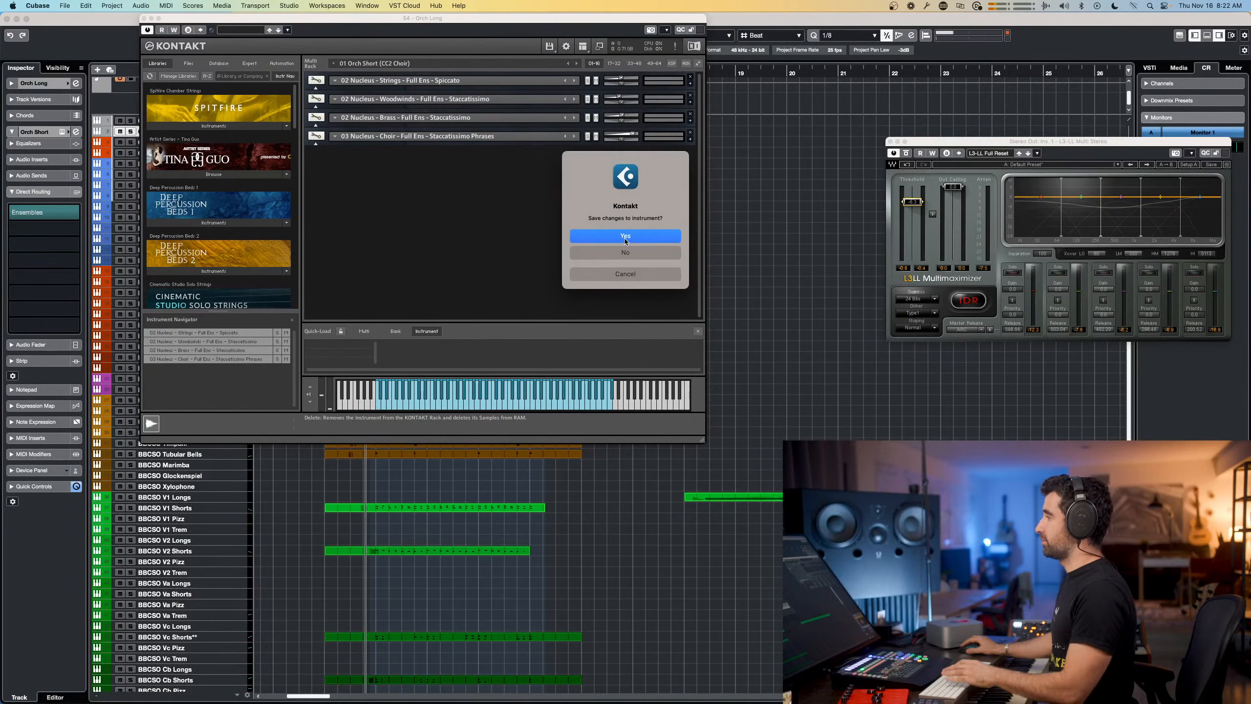
{"action": "left_click", "coordinate": [625, 237]}
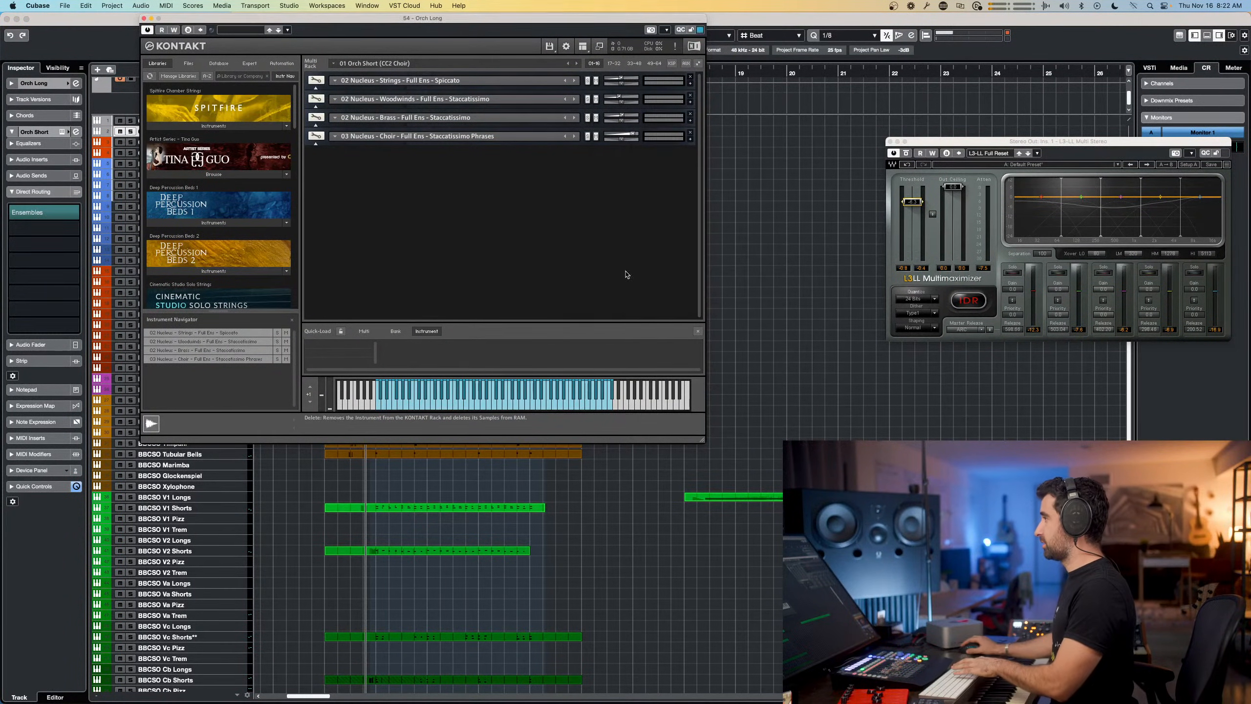
{"action": "left_click", "coordinate": [691, 77]}
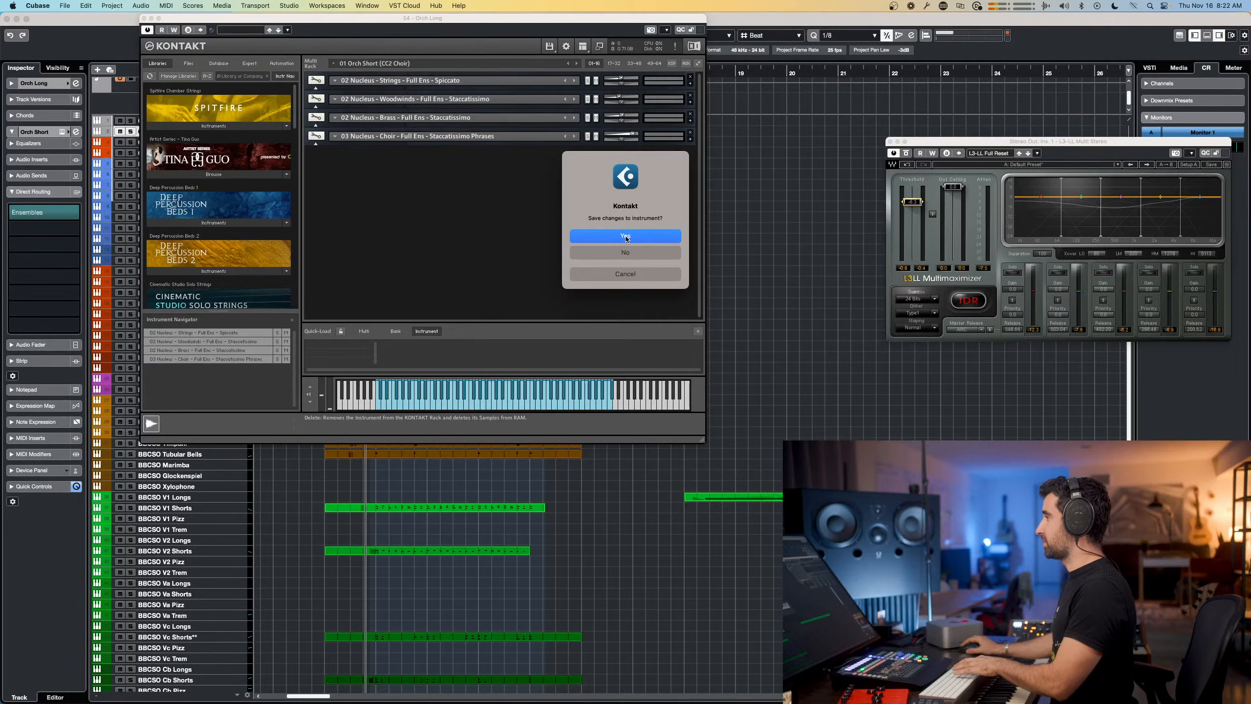
{"action": "left_click", "coordinate": [624, 254]}
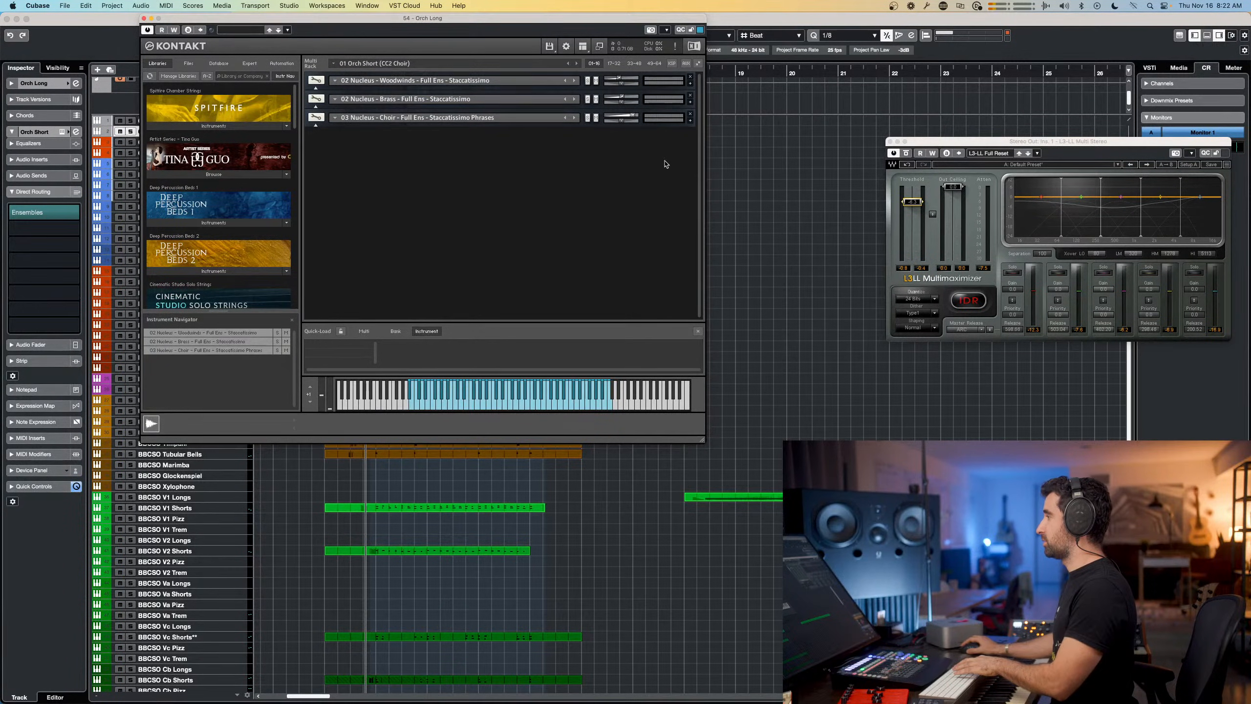
{"action": "left_click", "coordinate": [690, 77]}
{"action": "left_click", "coordinate": [637, 253]}
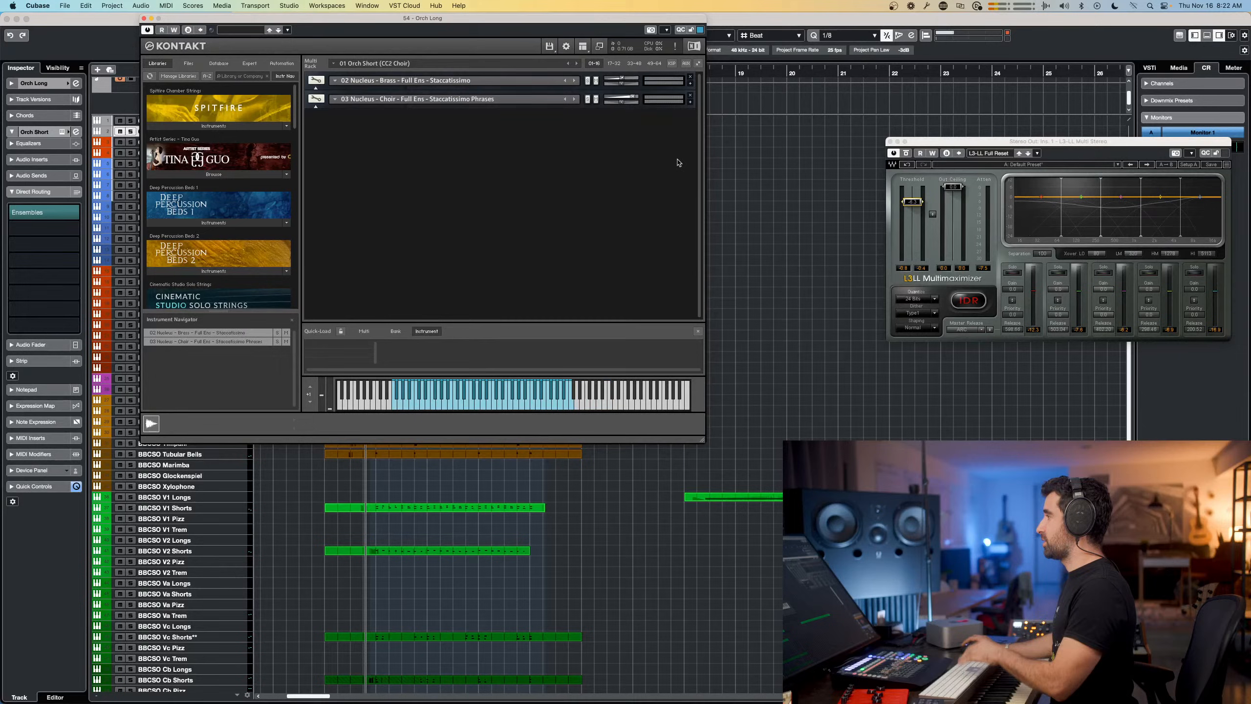
{"action": "left_click", "coordinate": [690, 77]}
{"action": "left_click", "coordinate": [624, 253]}
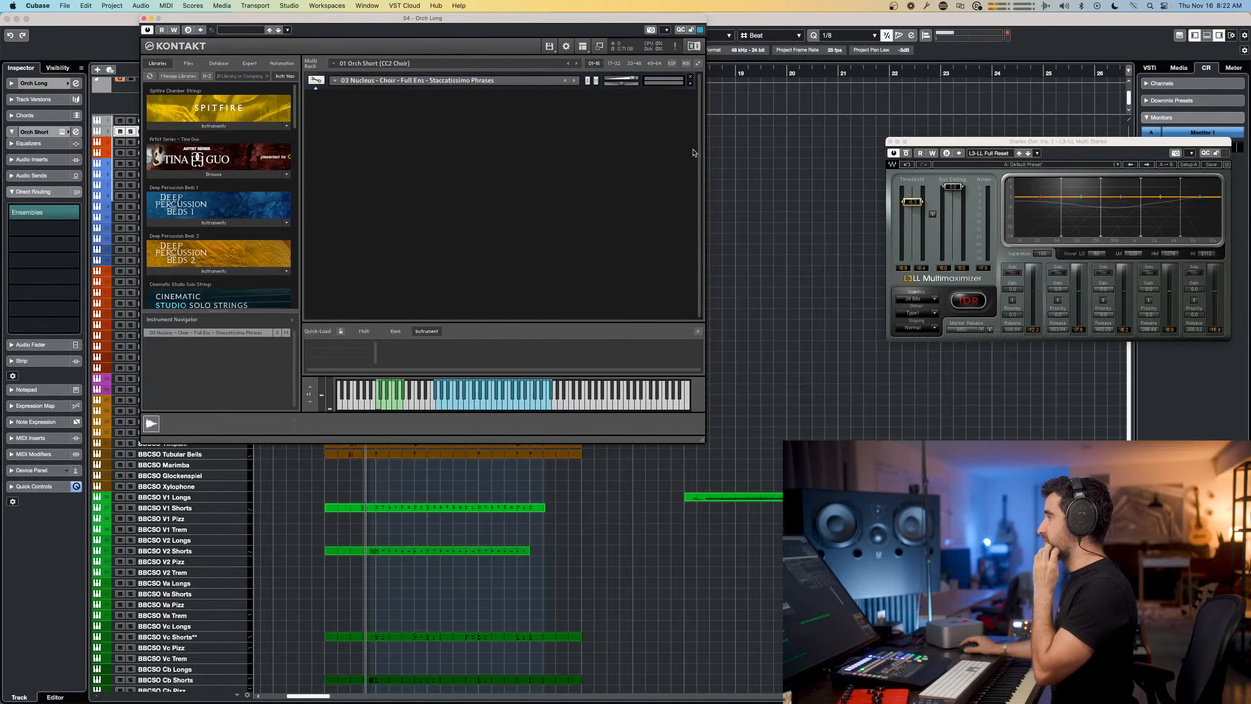
{"action": "left_click", "coordinate": [689, 79]}
{"action": "left_click", "coordinate": [627, 254]}
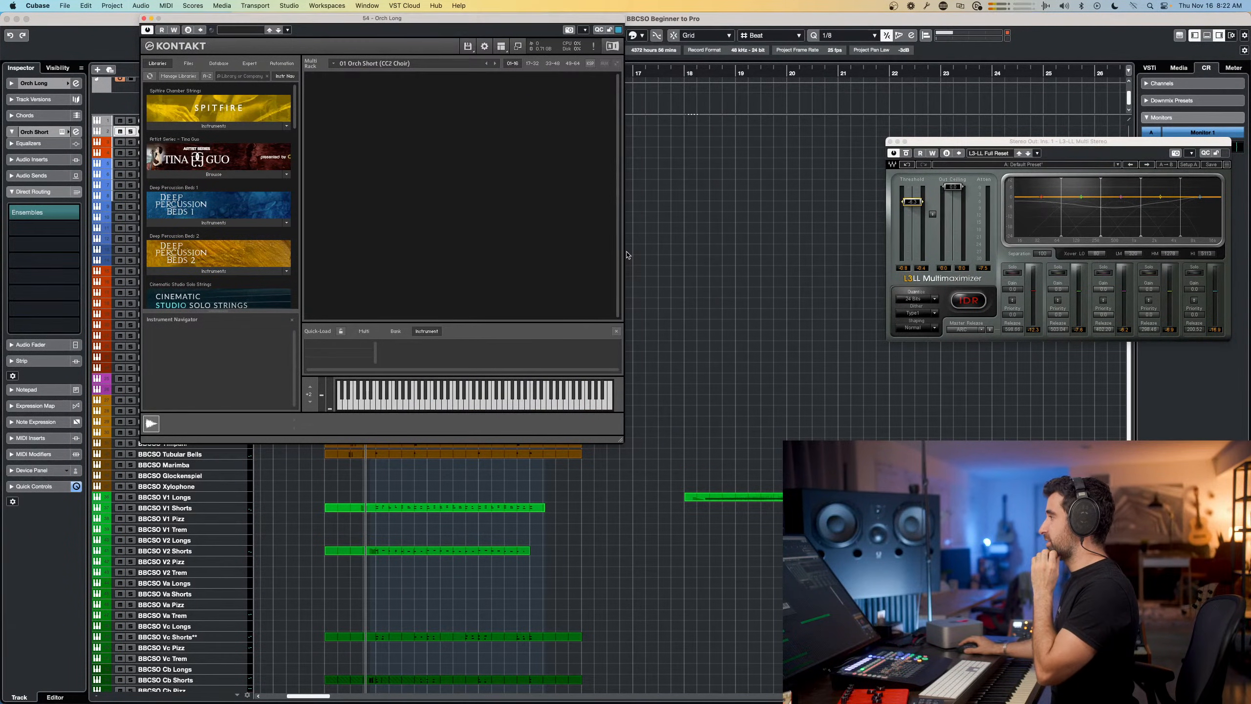
Load the multi 02 Orch Long (CC2 Choir).nkm into Kontakt and resolve the missing samples with a Spotlight search
{"action": "left_click", "coordinate": [468, 46]}
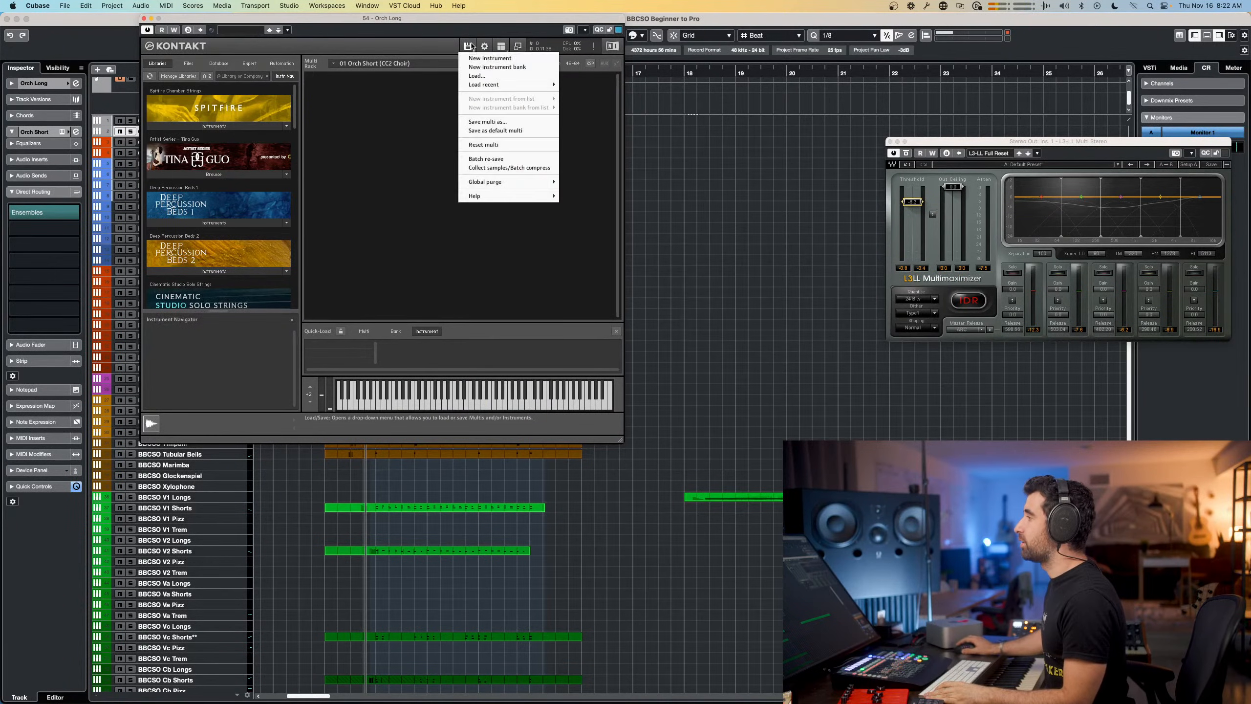
{"action": "left_click", "coordinate": [517, 76]}
{"action": "left_click", "coordinate": [586, 134]}
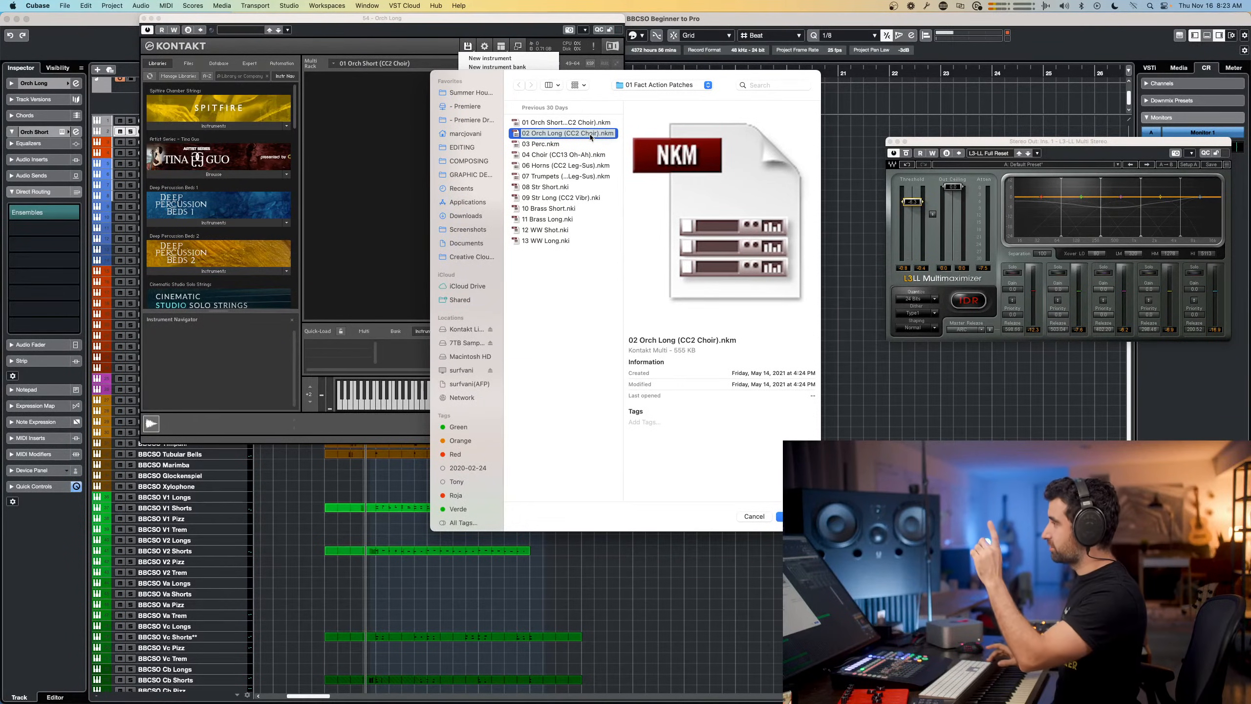
{"action": "double_click", "coordinate": [591, 134]}
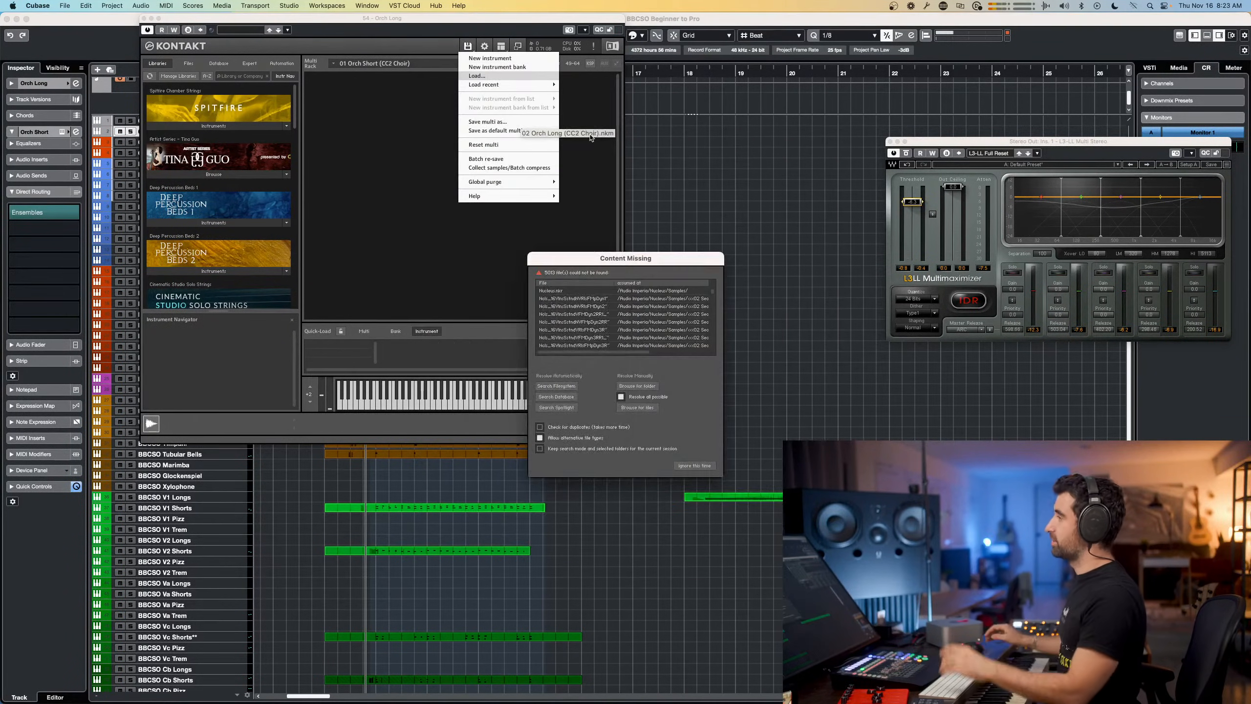
{"action": "left_click", "coordinate": [572, 408]}
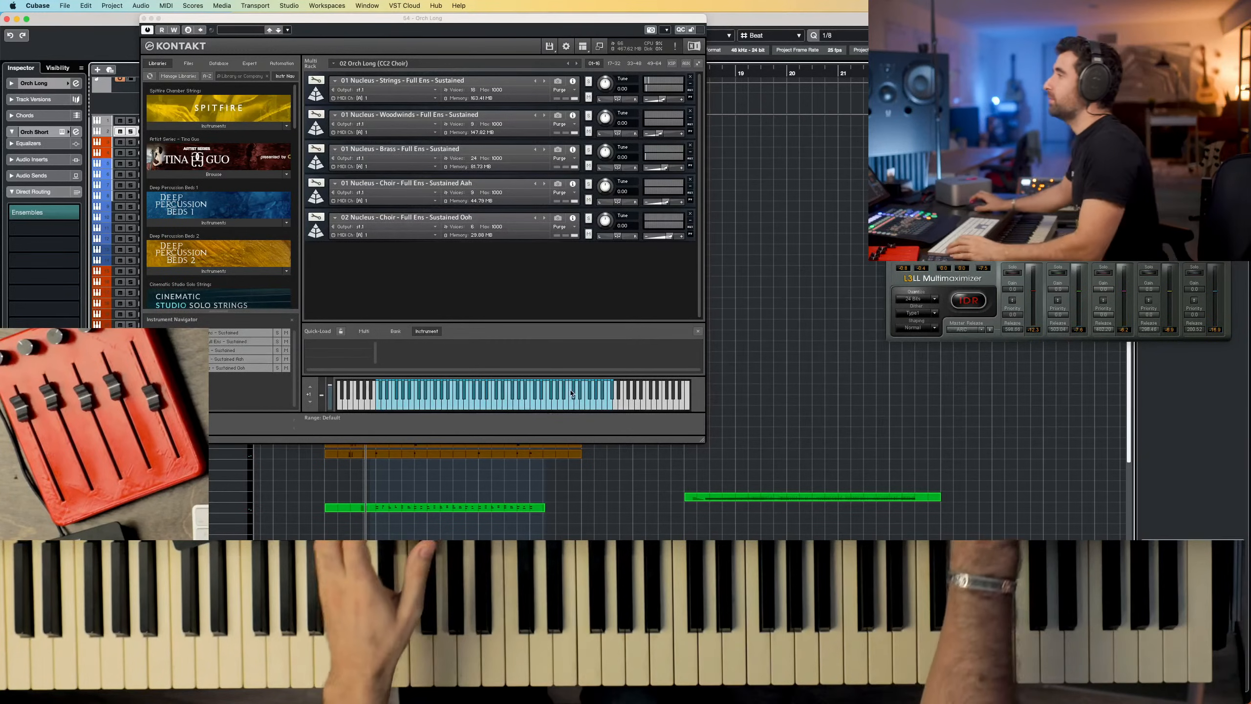
Open the Studio Setup and view the Mackie Control's MIDI input and output settings
{"action": "left_click", "coordinate": [289, 6]}
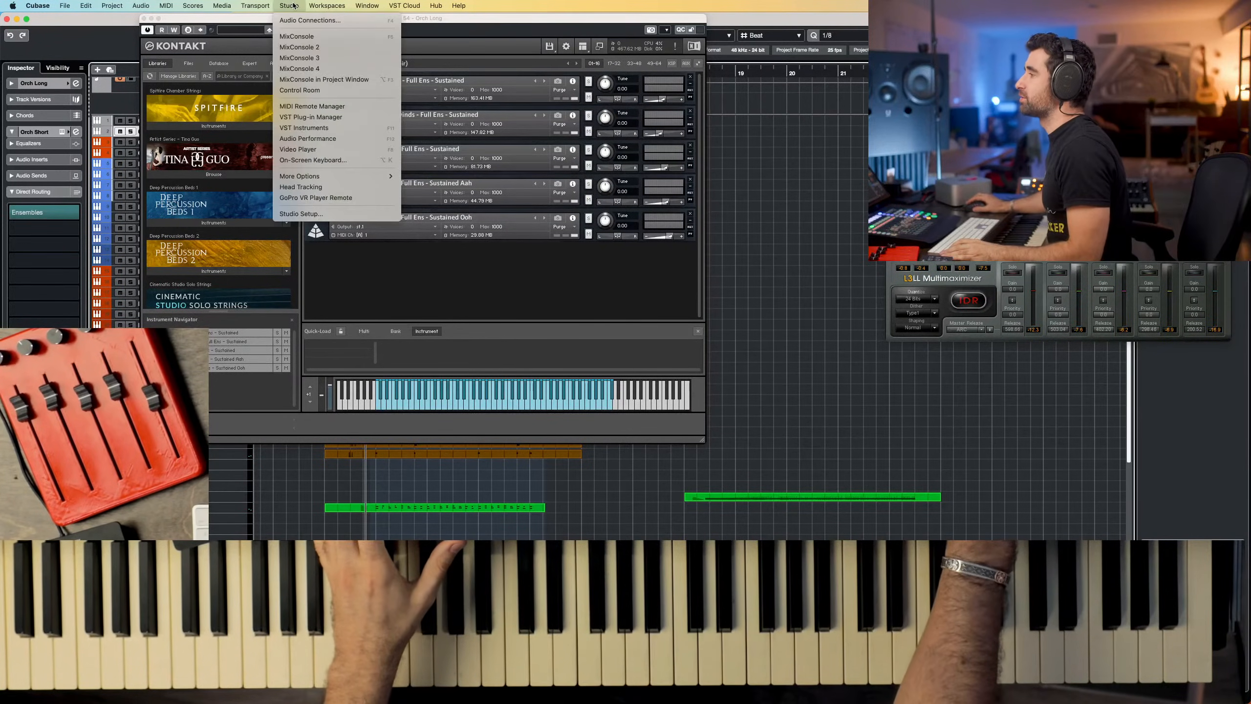
{"action": "left_click", "coordinate": [310, 214]}
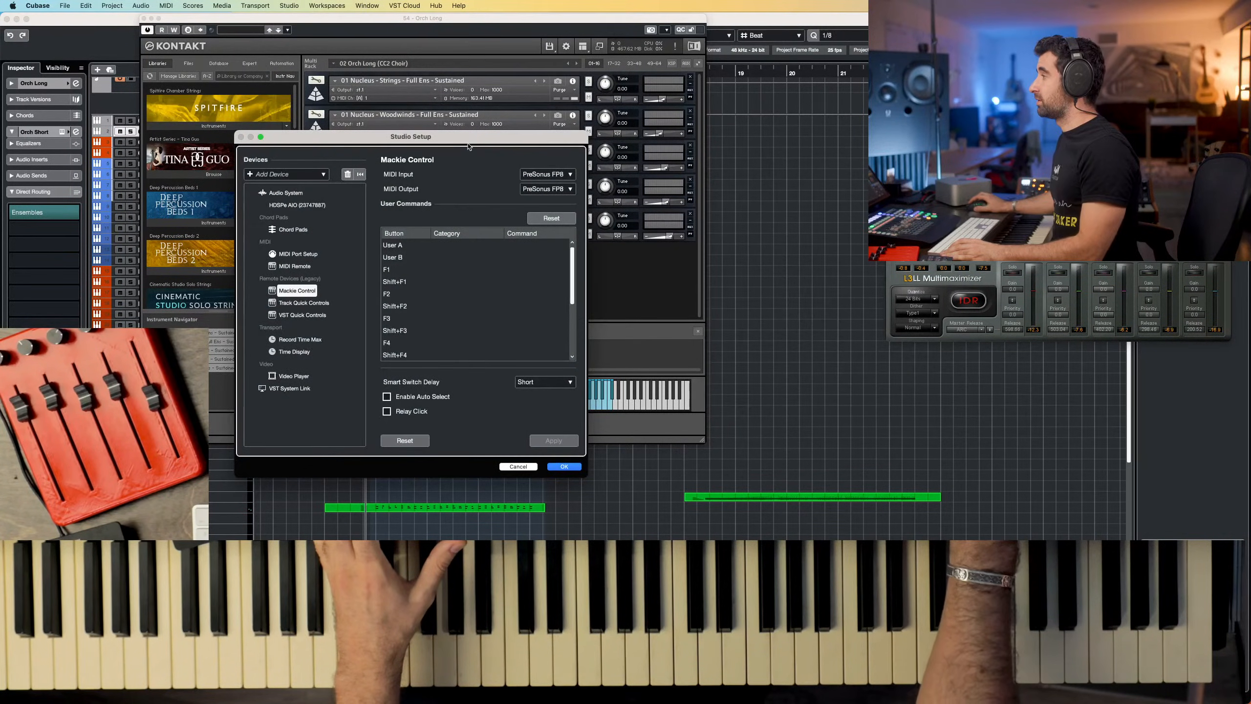
{"action": "left_click_drag", "start_coordinate": [469, 140], "coordinate": [1, 419]}
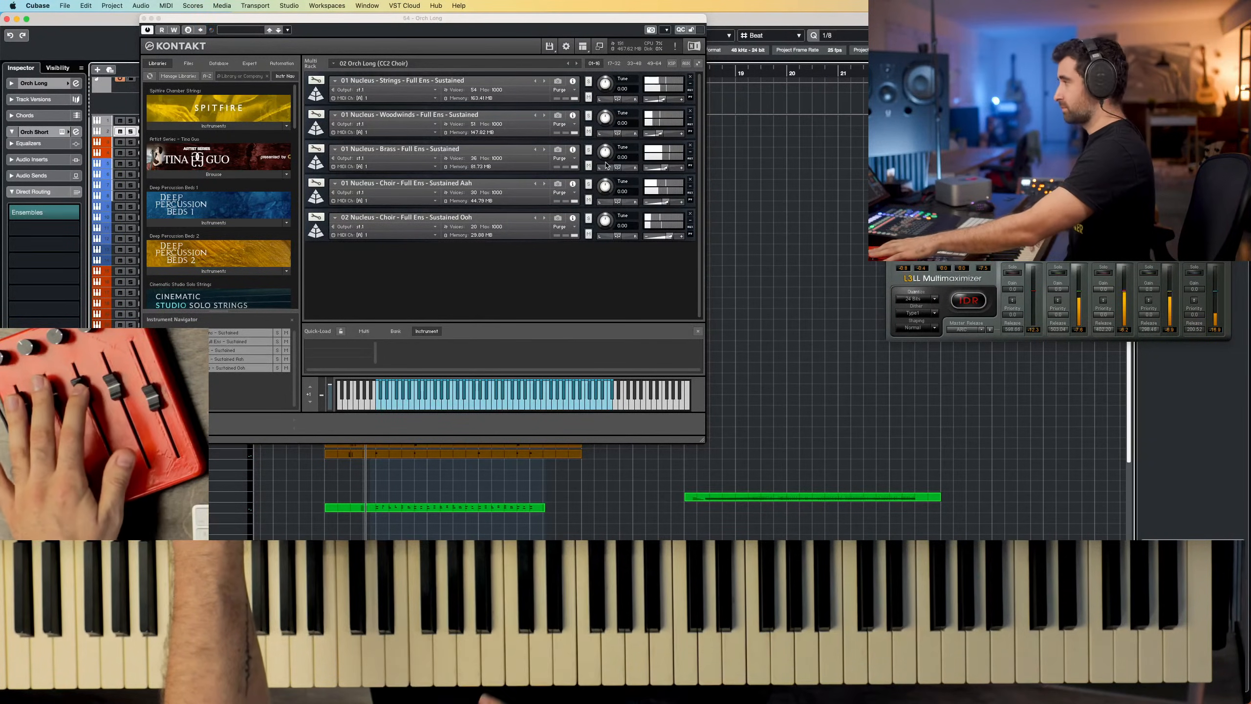
Close the Kontakt window, play the section briefly and delete the duplicated MIDI event from the Orch Long track
{"action": "left_click", "coordinate": [145, 18]}
{"action": "key", "text": "space"}
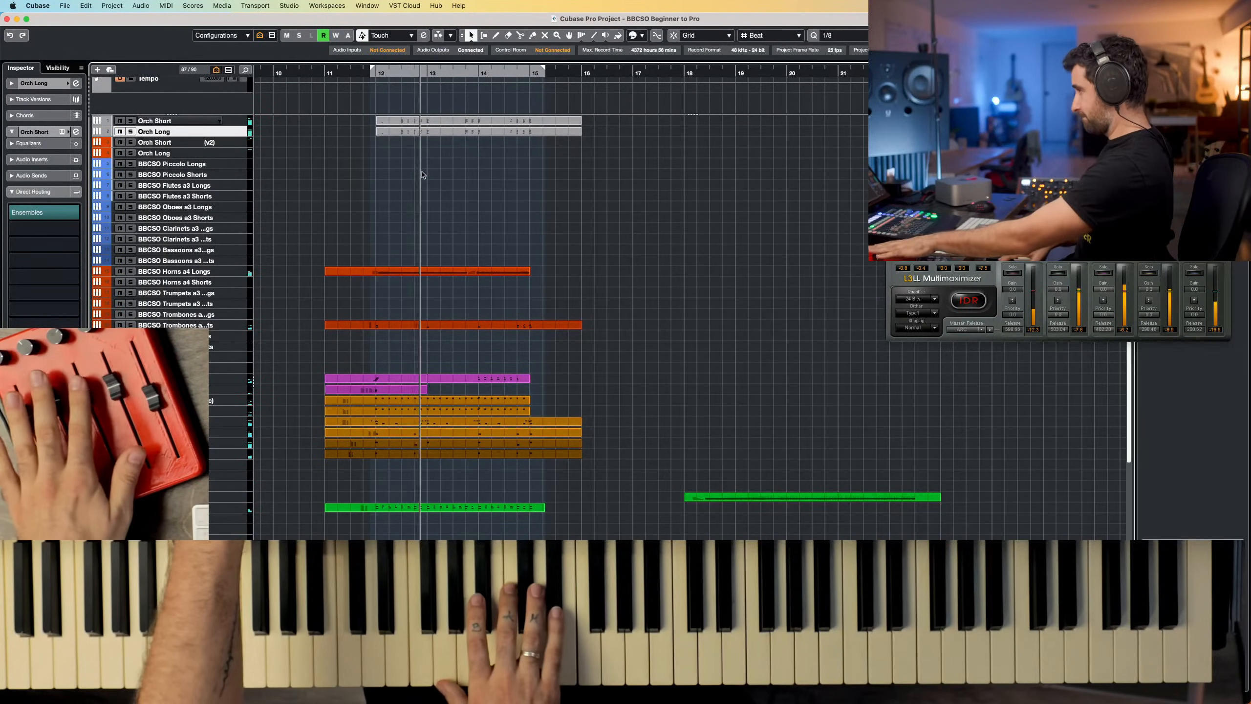
{"action": "key", "text": "space"}
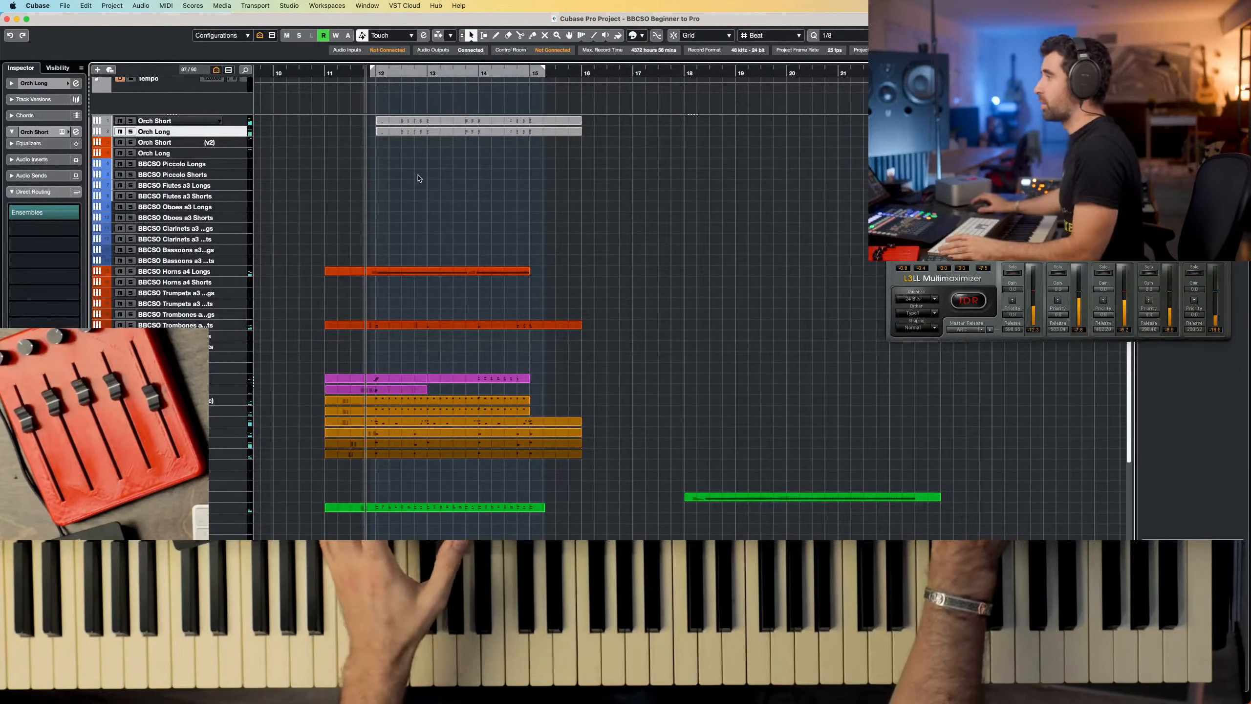
{"action": "left_click", "coordinate": [439, 133]}
{"action": "key", "text": "Delete"}
Play back the section twice from just before bar 12 to rehearse the Orch Long part
{"action": "key", "text": "space"}
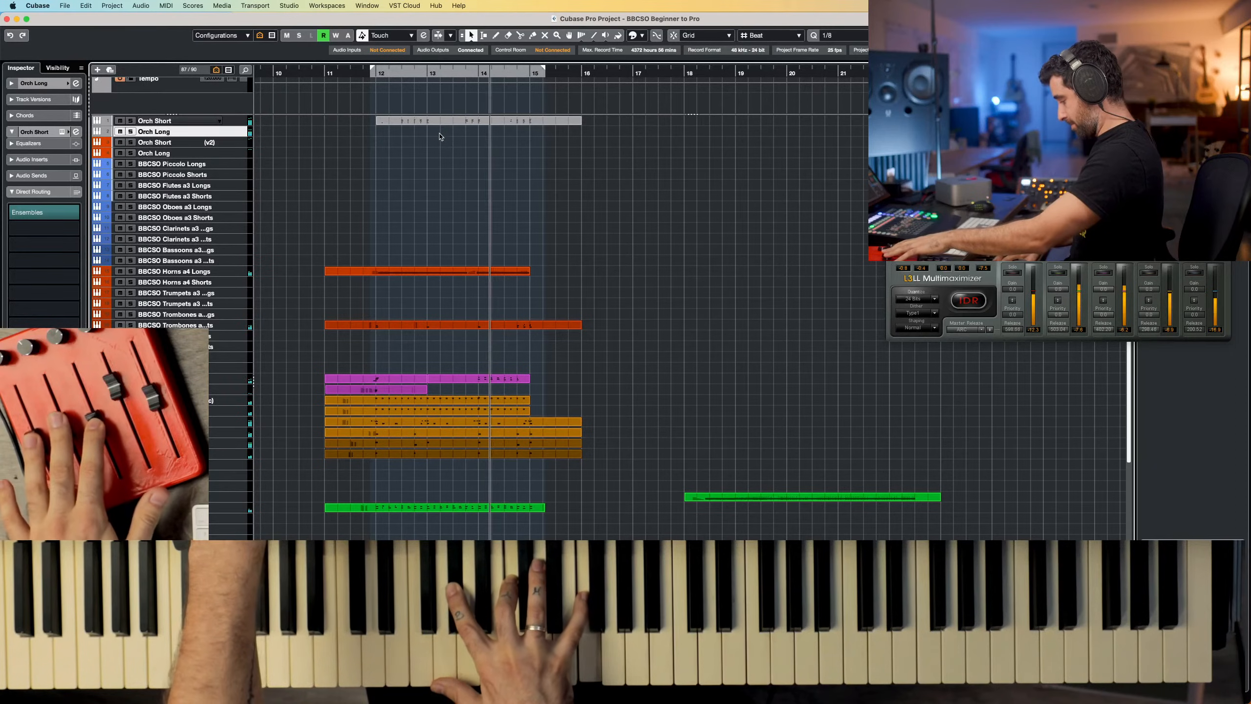
{"action": "key", "text": "space"}
{"action": "key", "text": "space"}
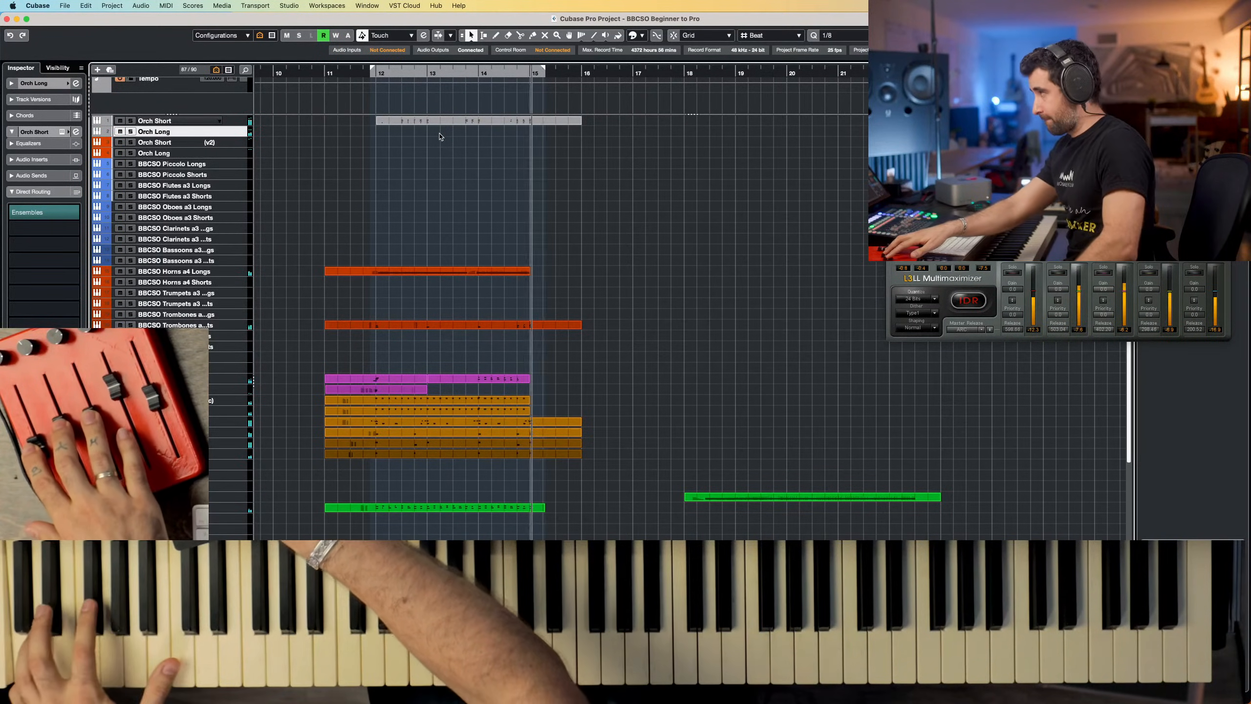
{"action": "key", "text": "space"}
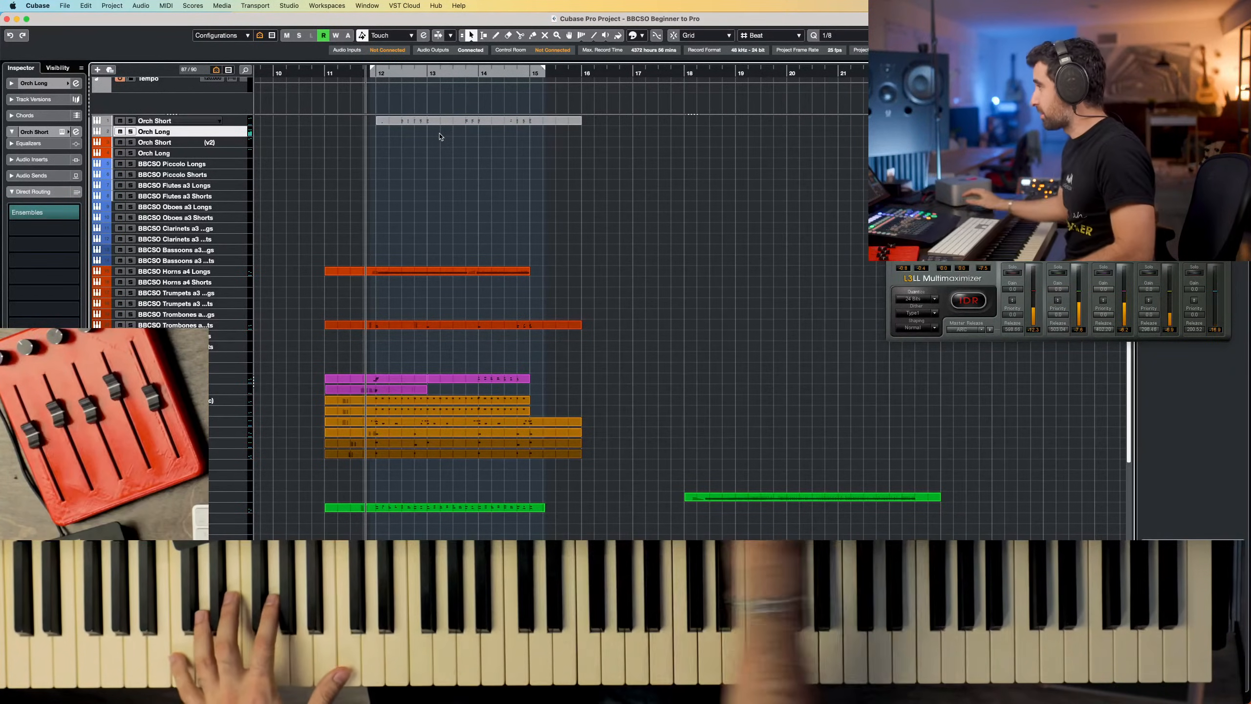
Play an Orch Long part from bar 14 and insert the performance on the track with retrospective record
{"action": "left_click", "coordinate": [483, 73]}
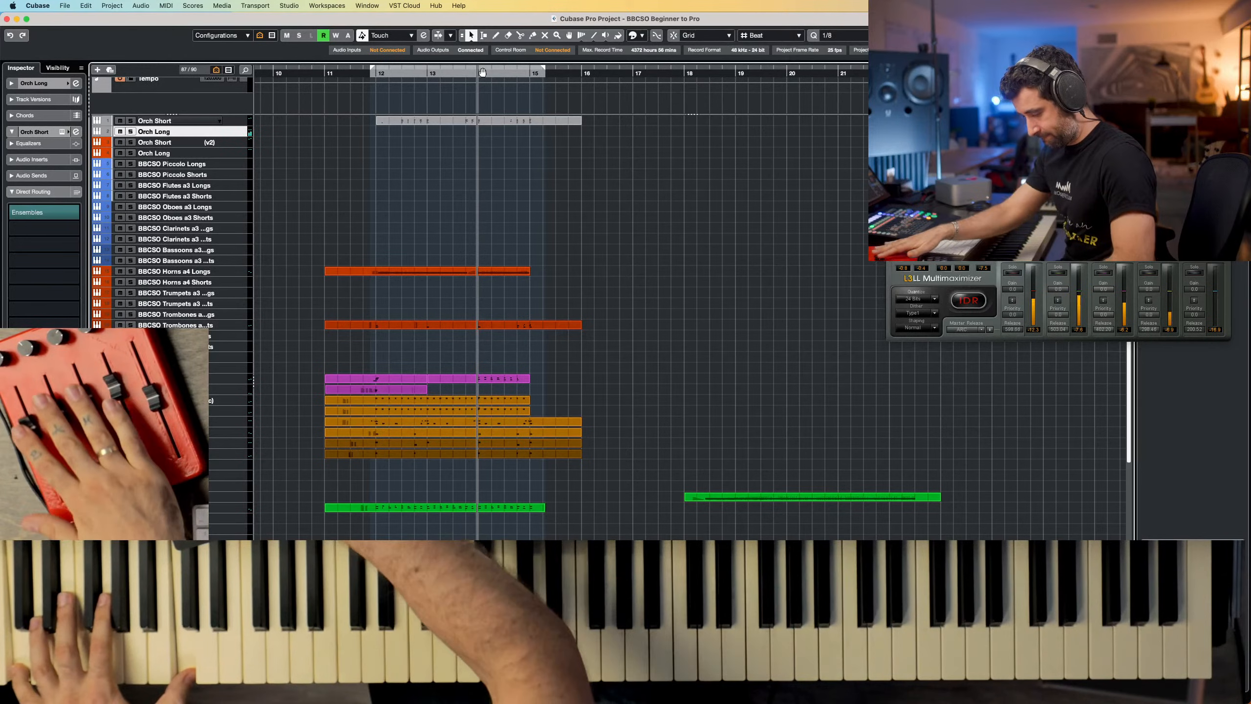
{"action": "key", "text": "space"}
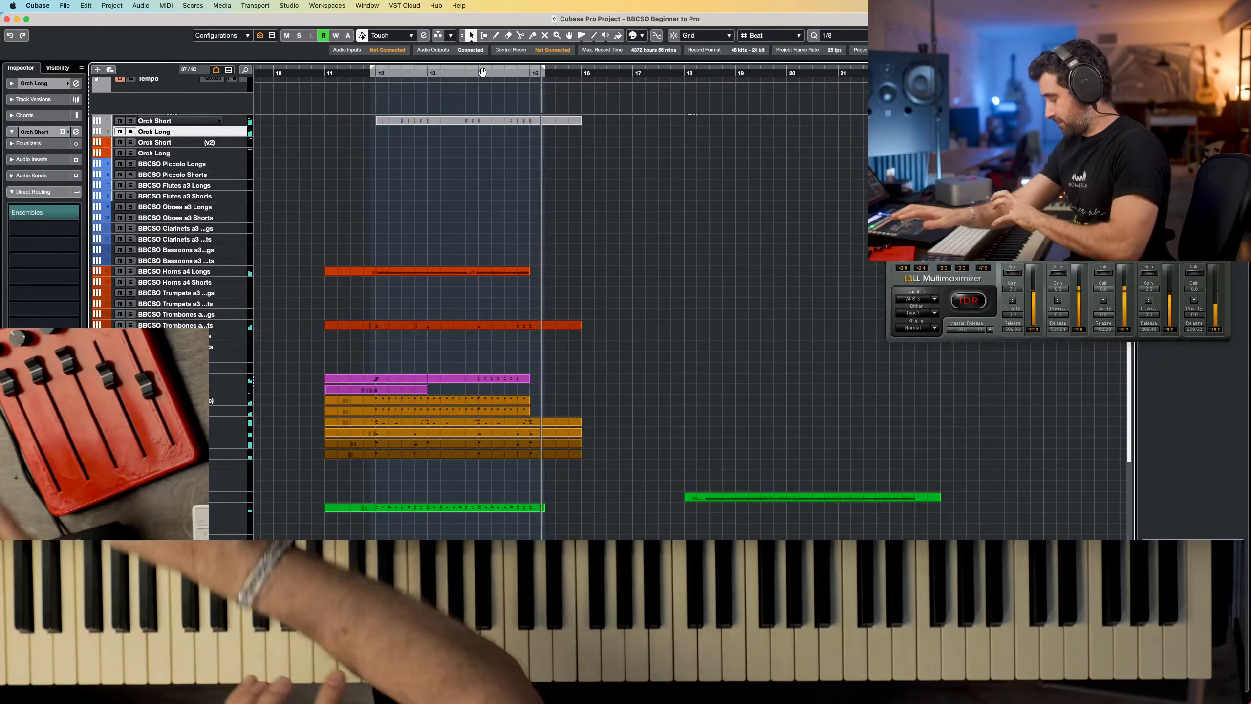
{"action": "key", "text": "shift+KP_Multiply"}
{"action": "key", "text": "space"}
{"action": "key", "text": "space"}
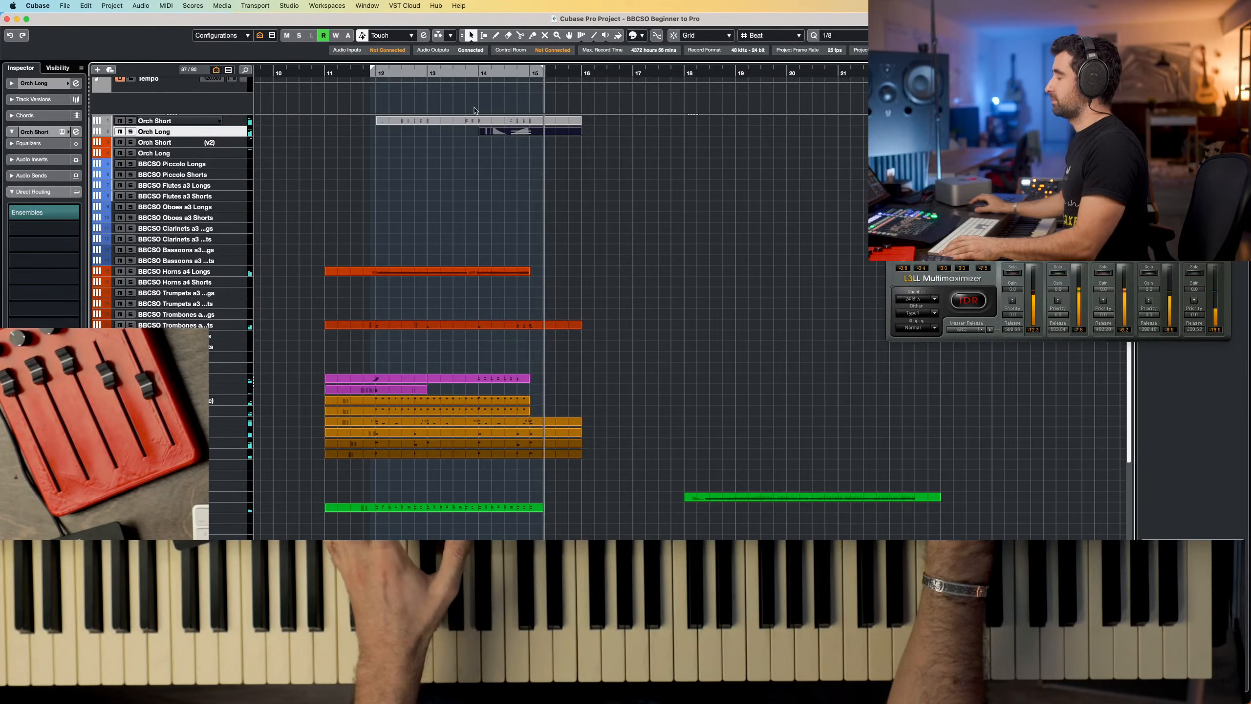
Play a sustained Orch Long part from just before bar 12 and add the performance to the track
{"action": "key", "text": "space"}
{"action": "left_click", "coordinate": [369, 76]}
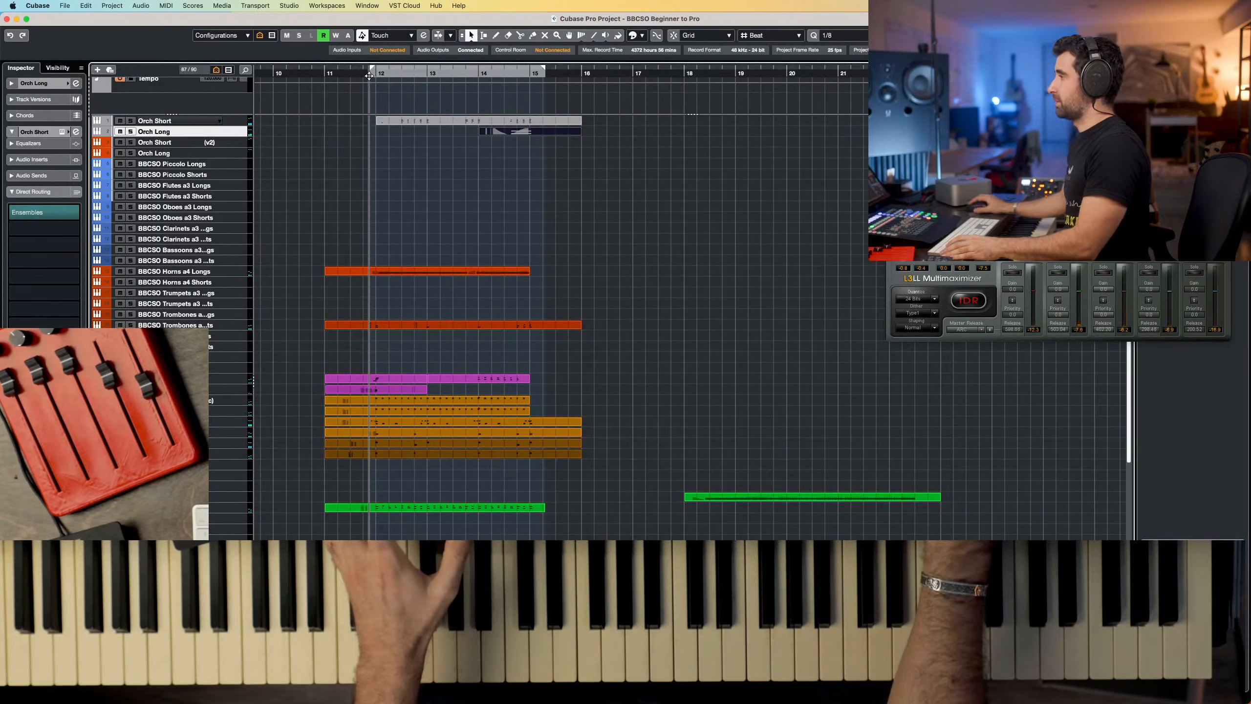
{"action": "key", "text": "space"}
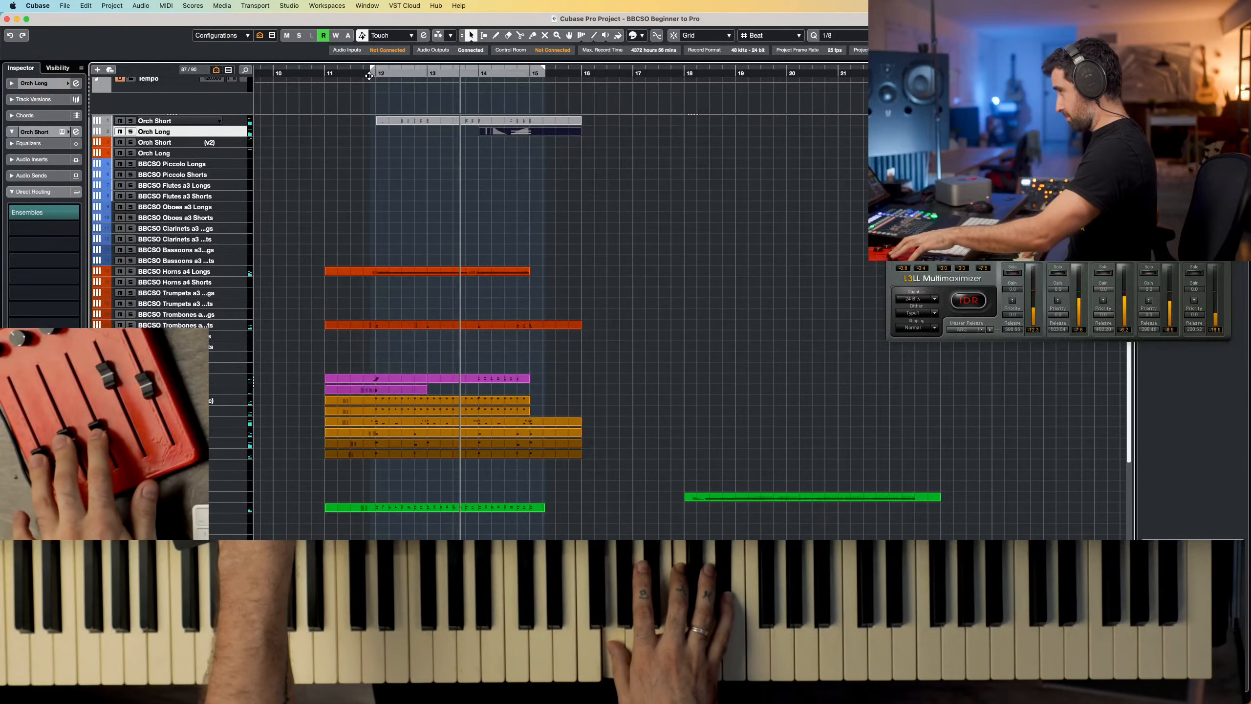
{"action": "left_click", "coordinate": [369, 76]}
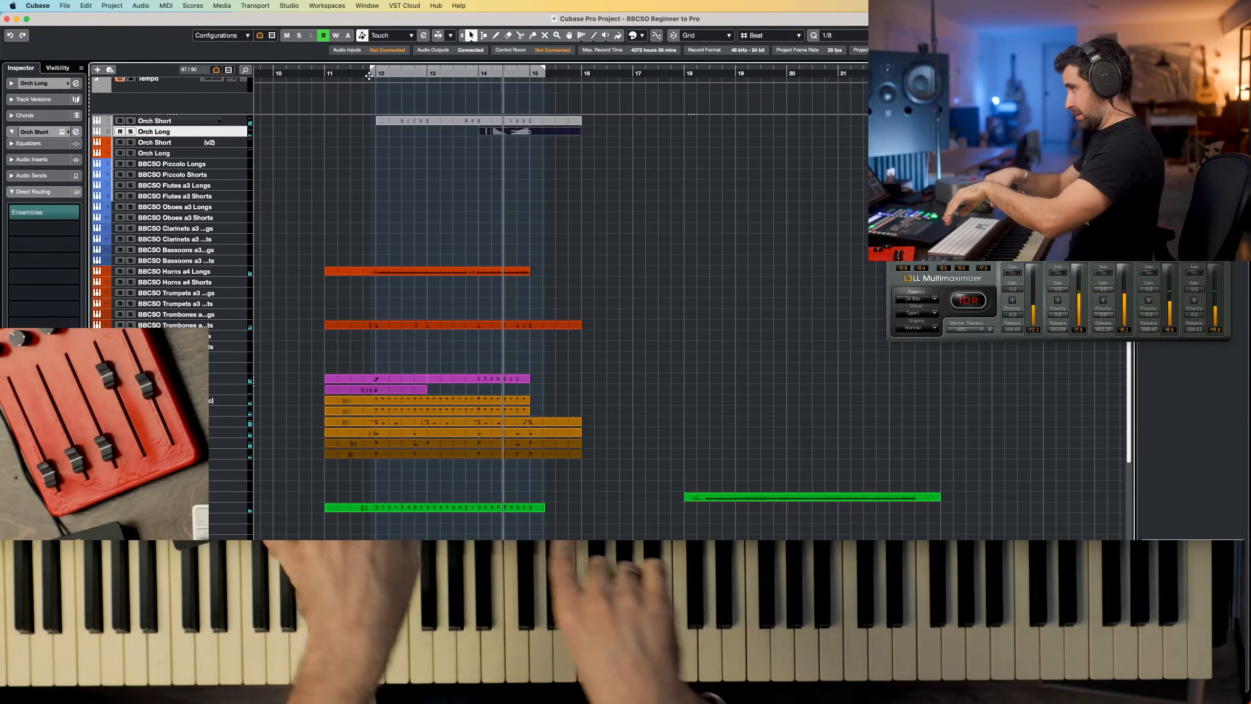
{"action": "key", "text": "space"}
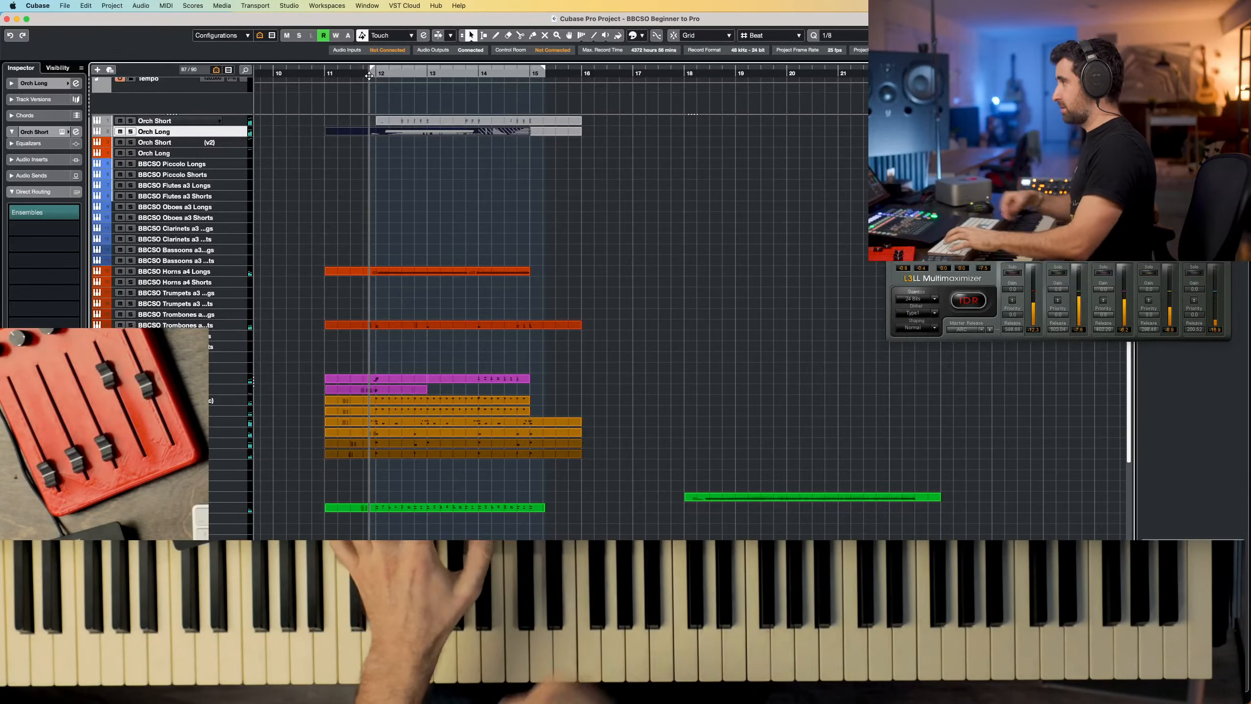
Open the recorded Orch Long part in the Key Editor, play it back and close the editor
{"action": "left_click_drag", "start_coordinate": [581, 150], "coordinate": [420, 133]}
{"action": "left_click", "coordinate": [418, 132]}
{"action": "double_click", "coordinate": [419, 133]}
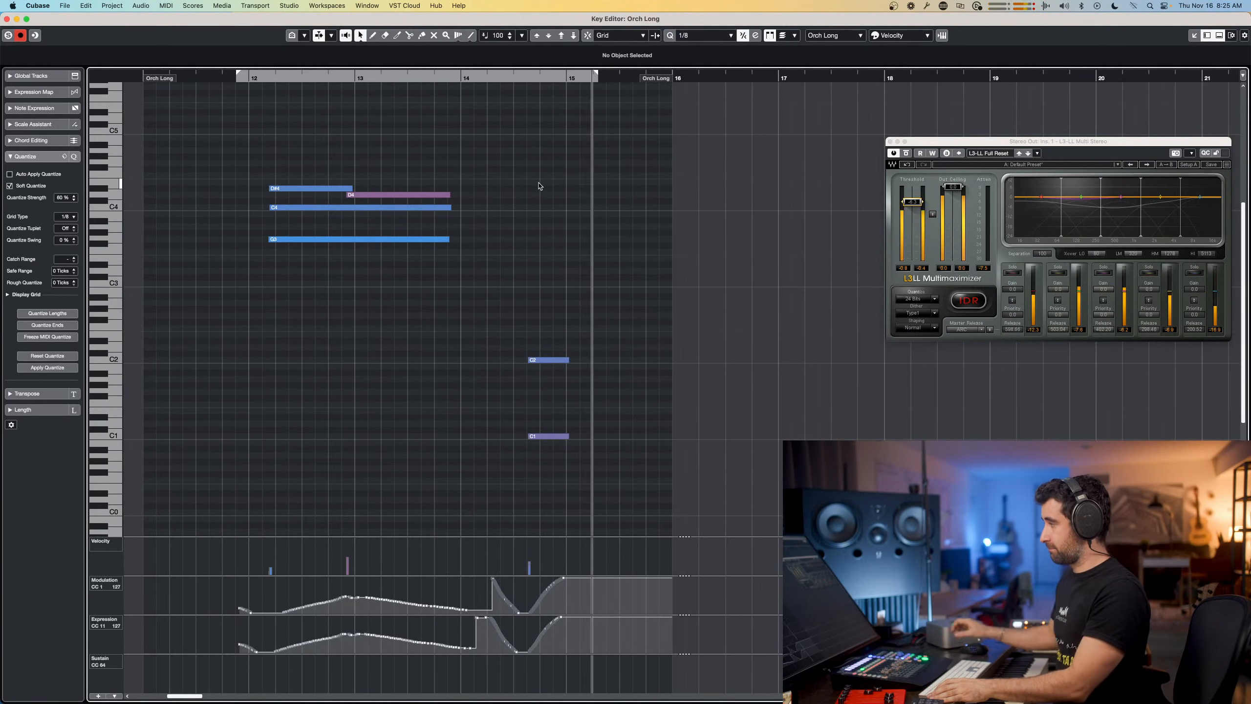
{"action": "key", "text": "space"}
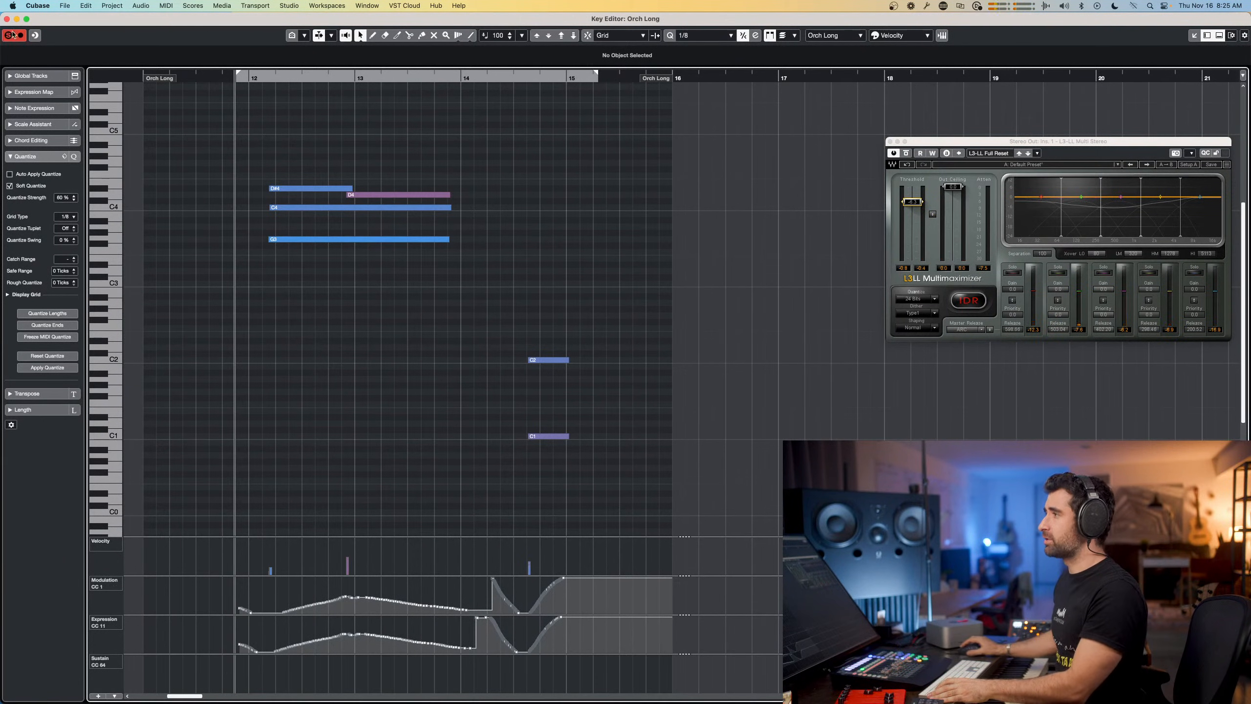
{"action": "key", "text": "space"}
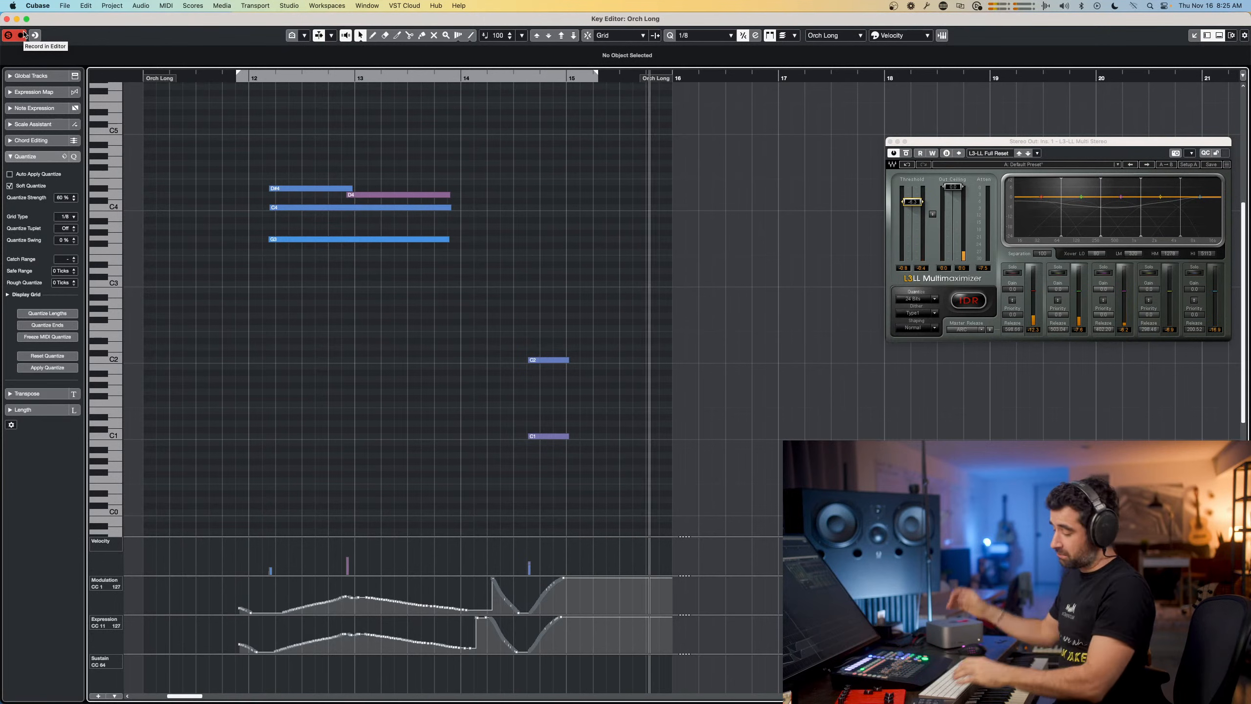
{"action": "key", "text": "space"}
{"action": "key", "text": "Return"}
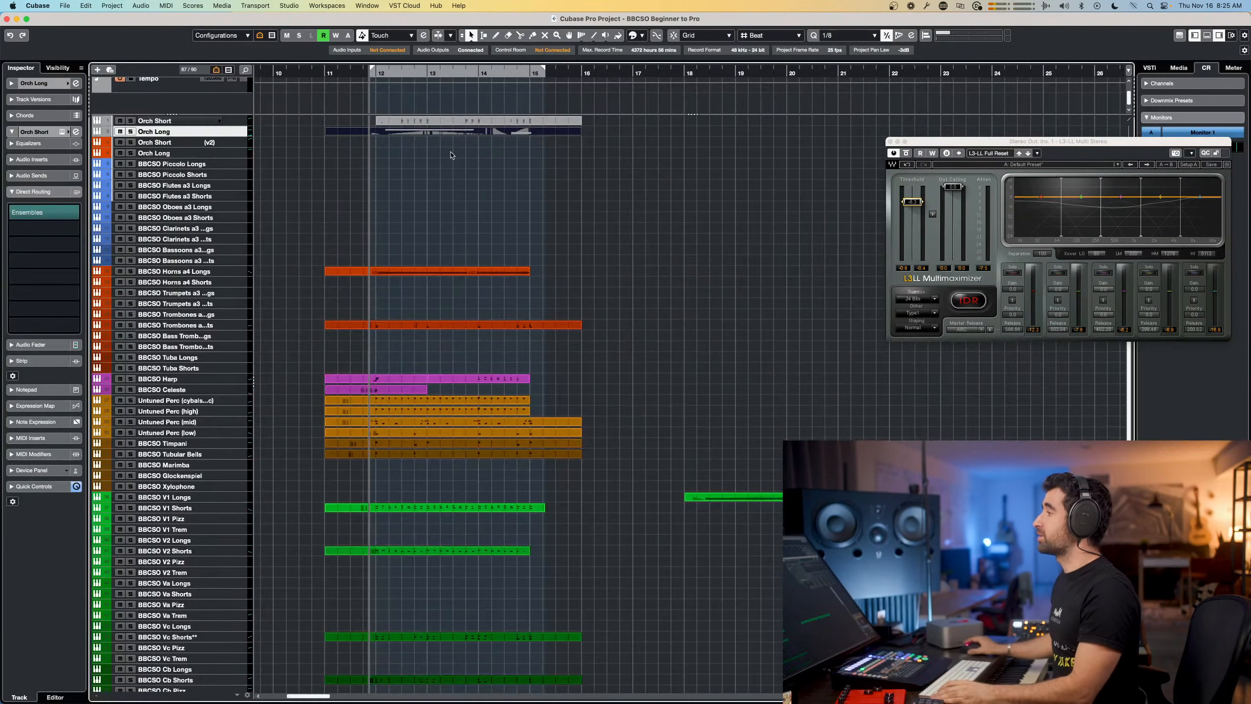
Start importing tracks from another project and browse the NUCLEUS Template folder's 01 Fact Action Patches and 03 Perc subfolders
{"action": "scroll", "coordinate": [451, 155], "scroll_direction": "down", "scroll_amount": 2}
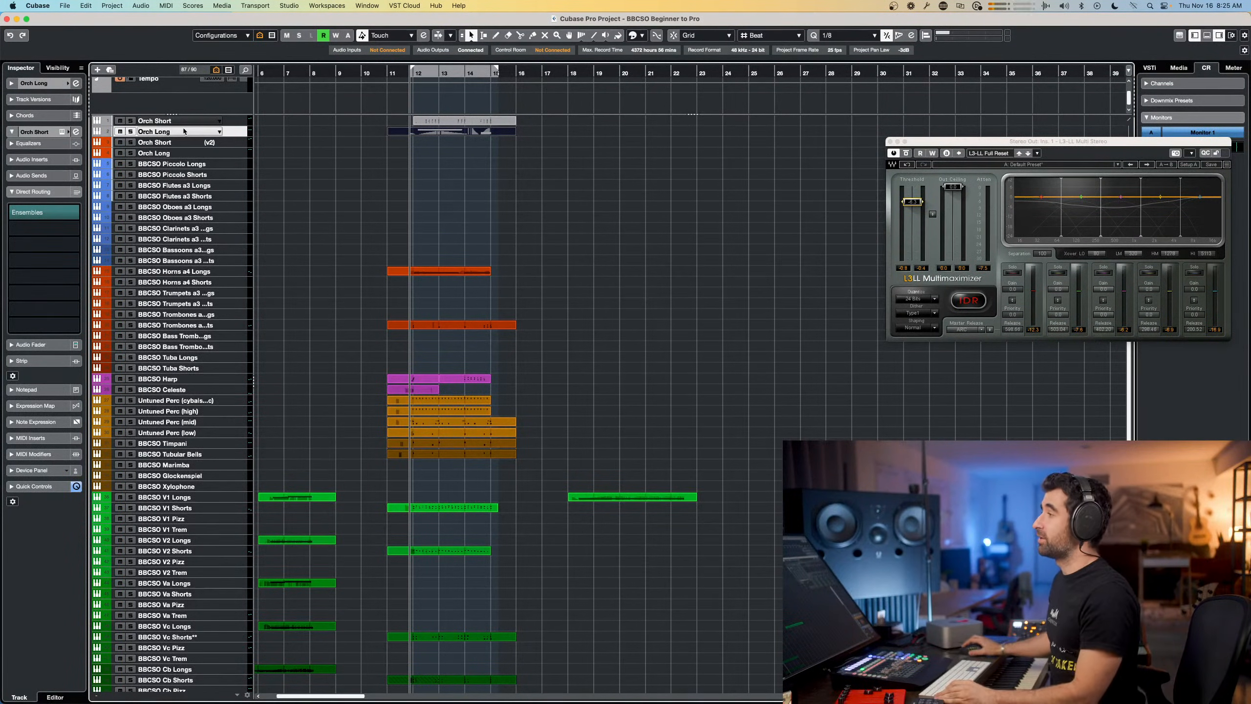
{"action": "left_click", "coordinate": [65, 6]}
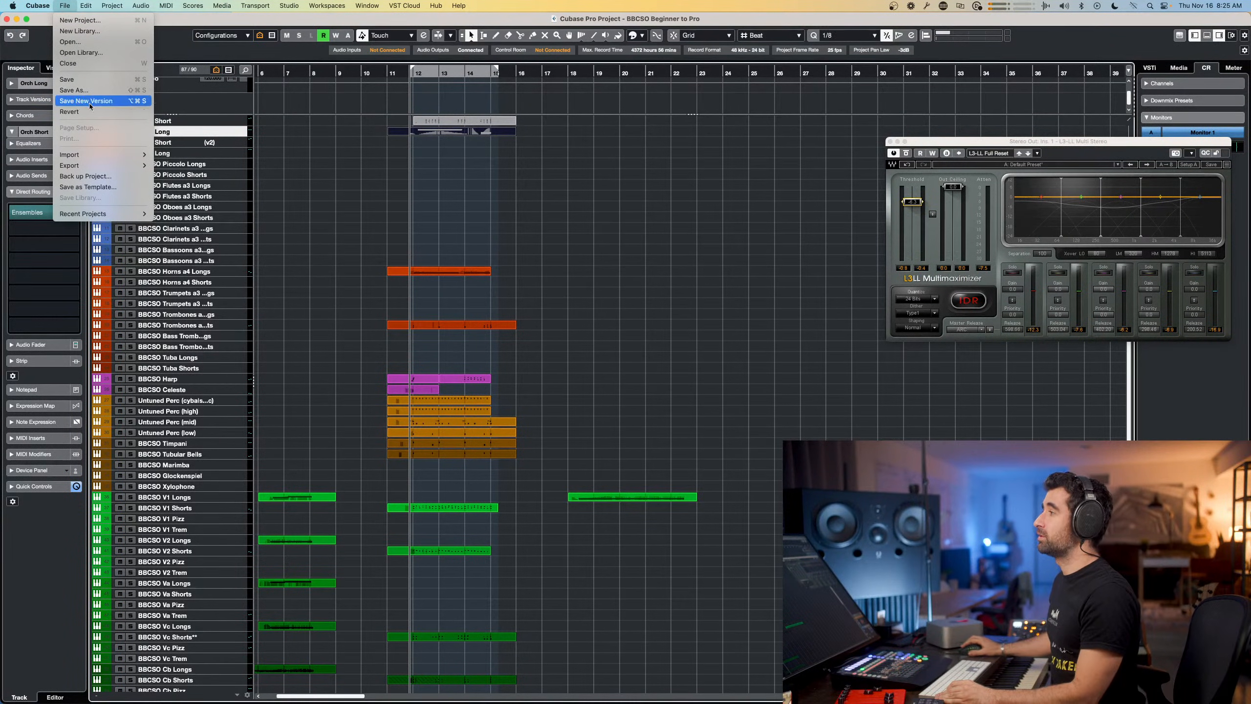
{"action": "mouse_move", "coordinate": [99, 154]}
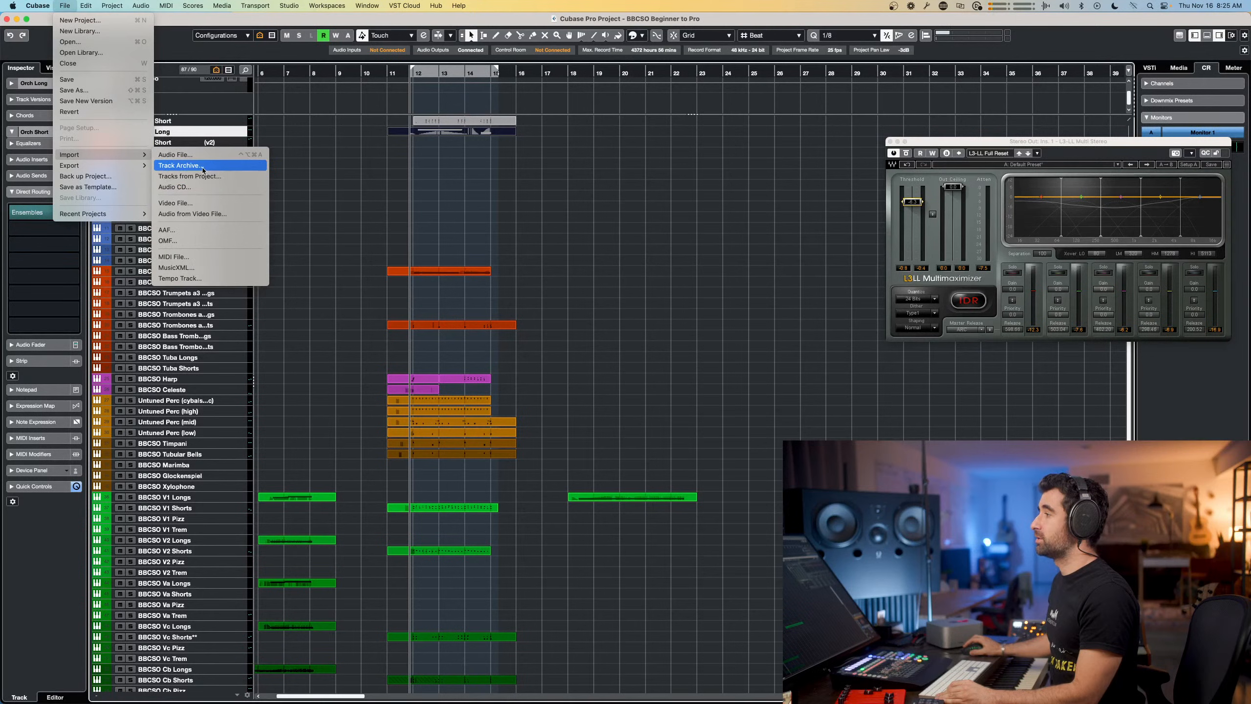
{"action": "left_click", "coordinate": [202, 167]}
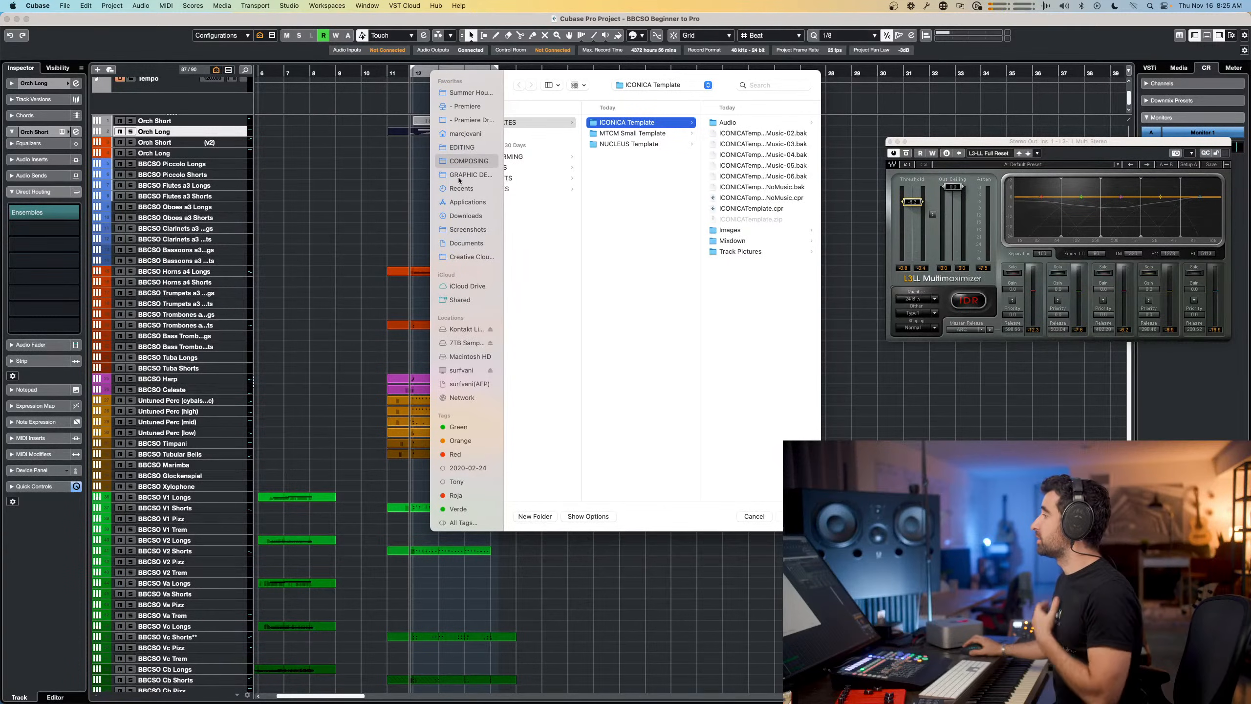
{"action": "left_click", "coordinate": [603, 147]}
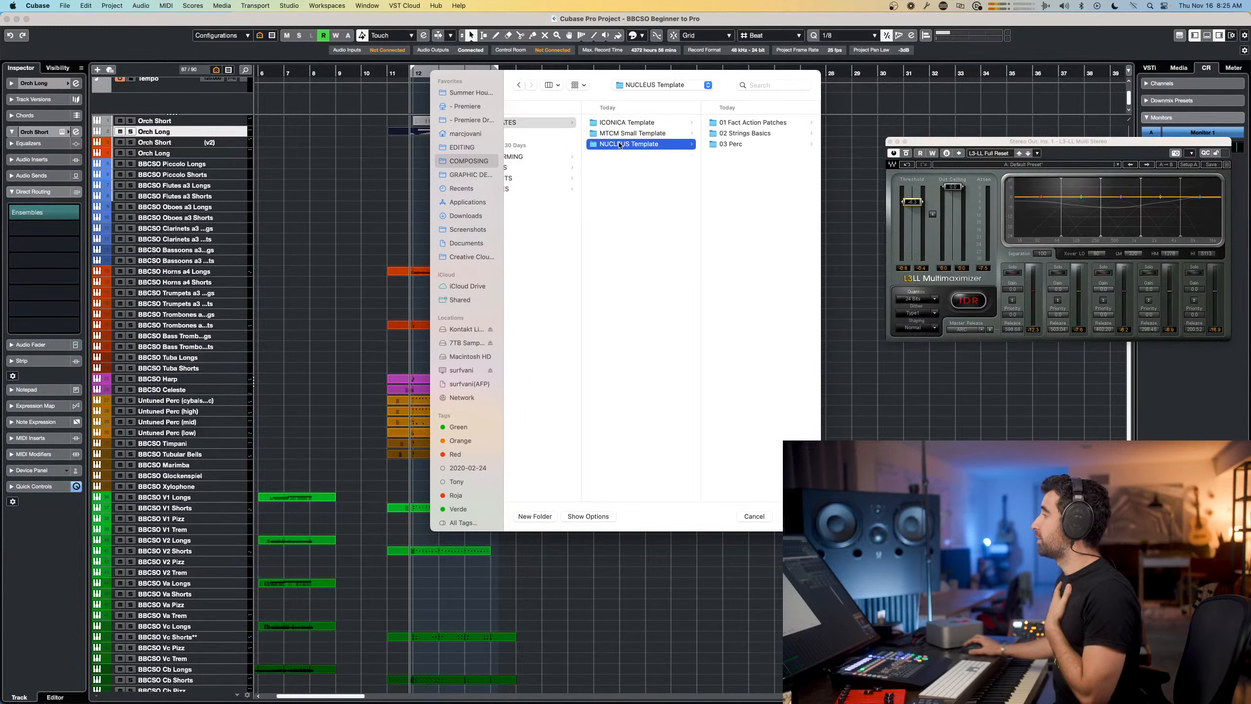
{"action": "left_click", "coordinate": [740, 123]}
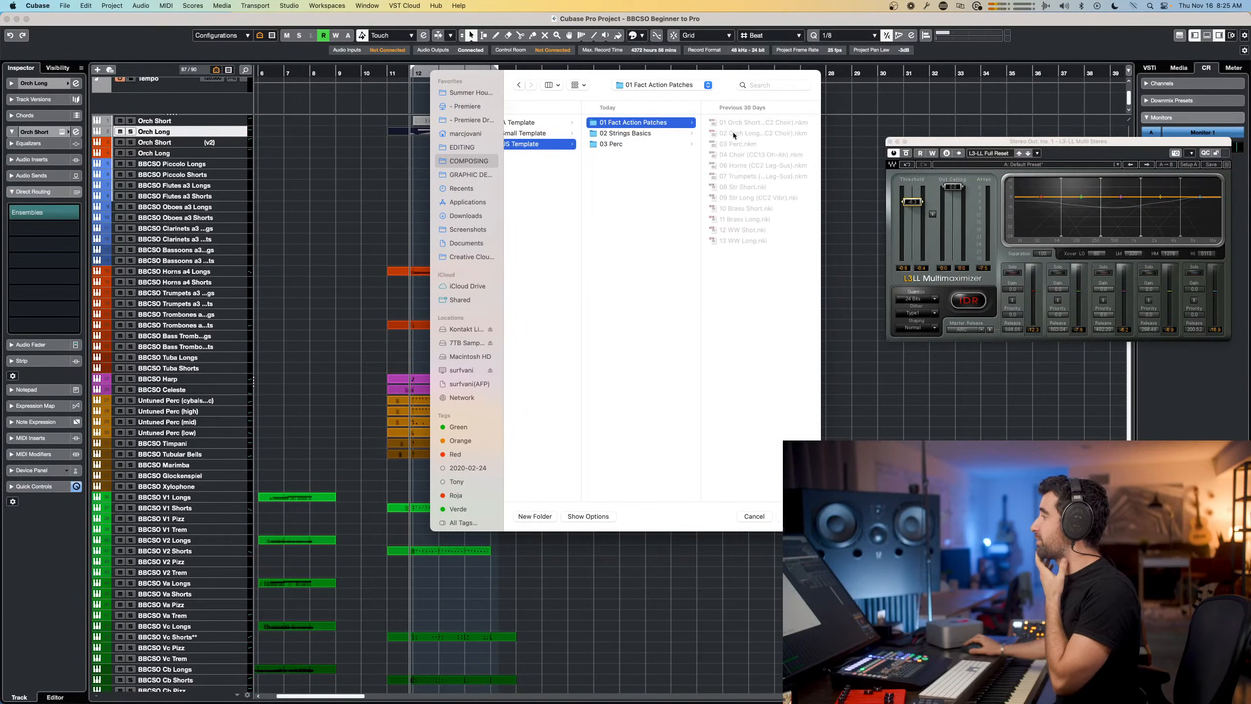
{"action": "left_click", "coordinate": [658, 147]}
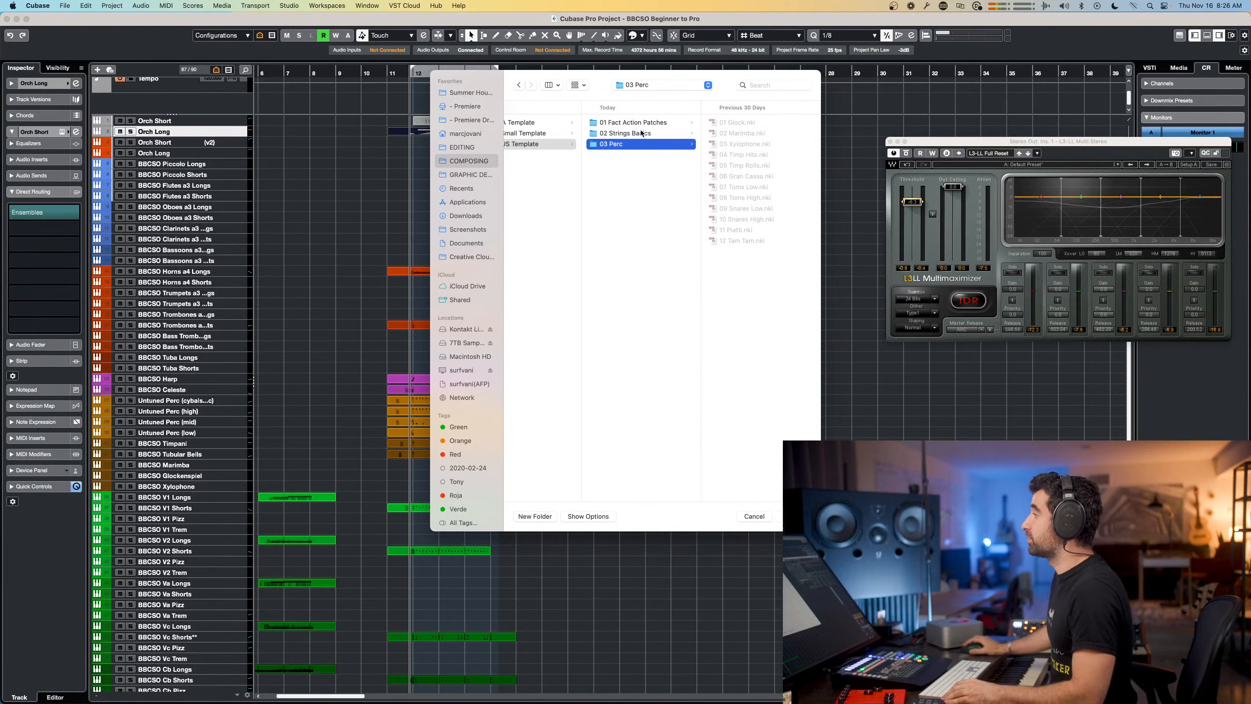
Check the MTCM Small Template folder and open the NoMusic .cpr project from the ICONICA Template folder as the track import source
{"action": "left_click", "coordinate": [546, 134]}
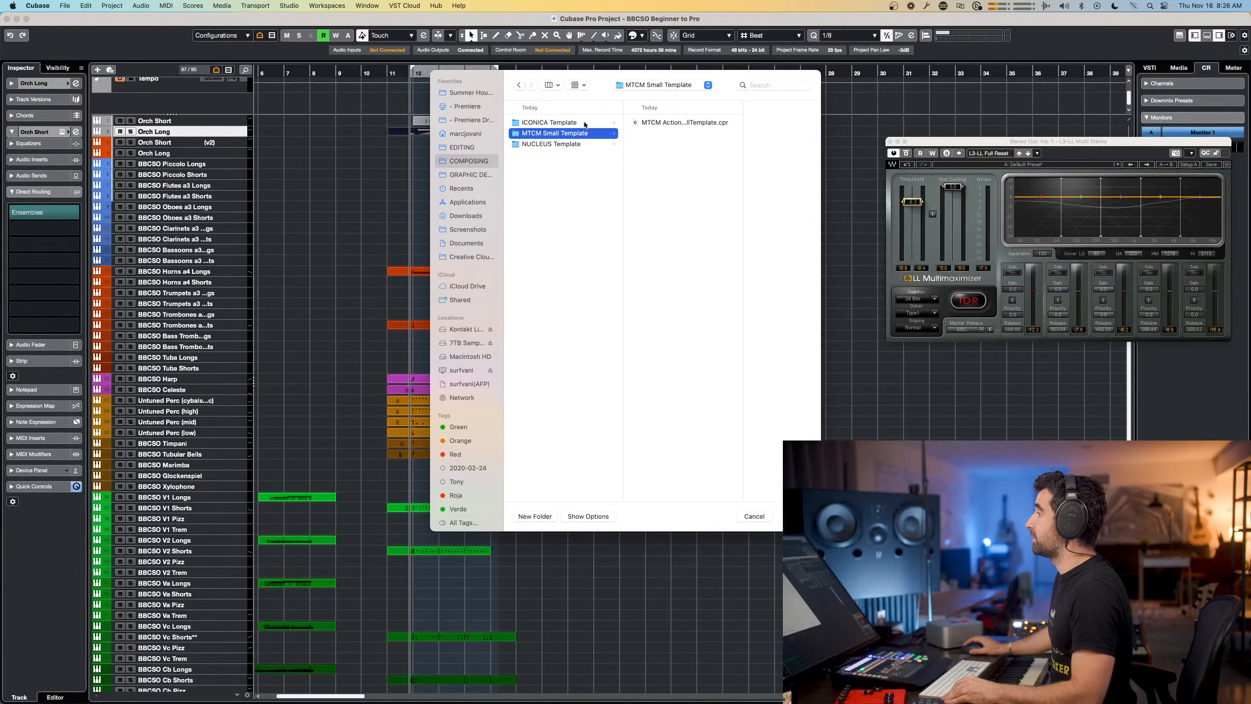
{"action": "left_click", "coordinate": [585, 123]}
{"action": "double_click", "coordinate": [676, 197]}
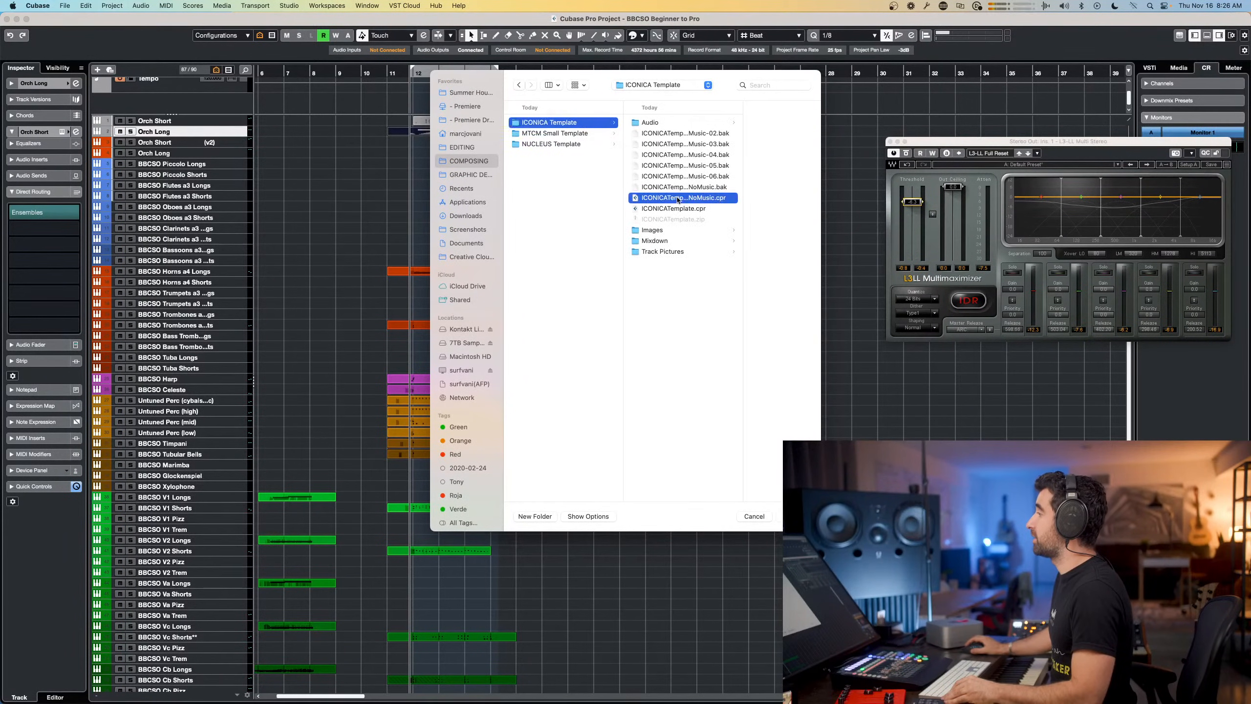